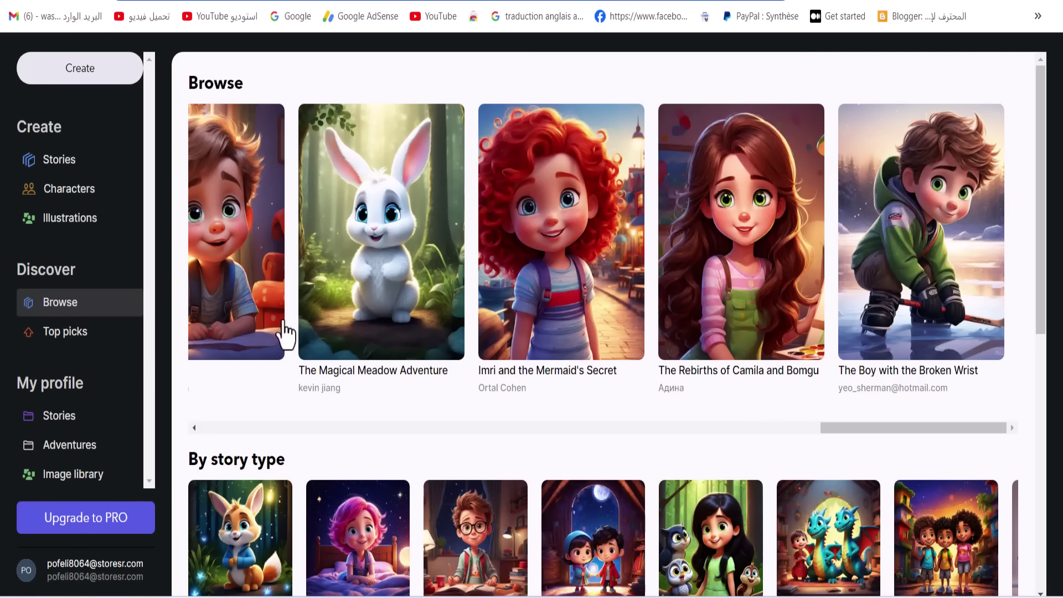
Step: Look through the Browse page's featured stories and the story type, language and age categories
scroll(314, 390, "down", 7)
scroll(314, 390, "down", 3)
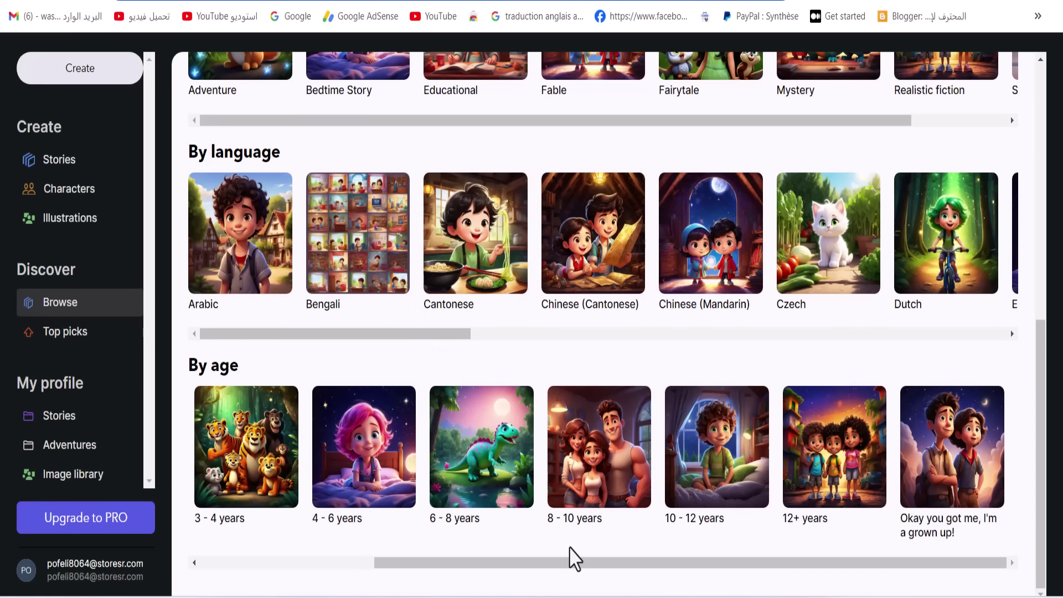
left_click_drag(569, 557, 335, 569)
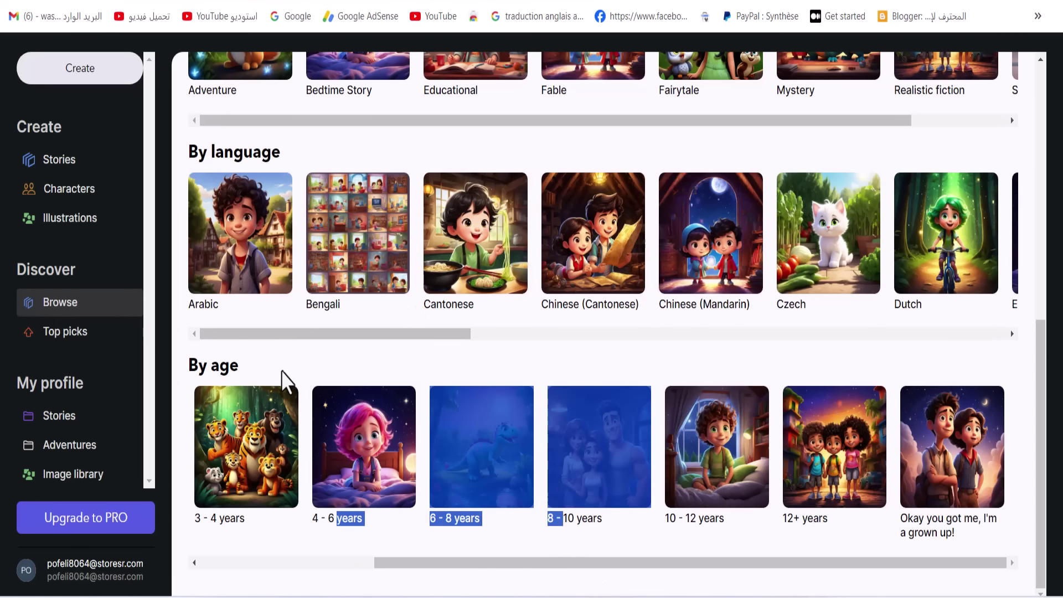
scroll(351, 301, "up", 6)
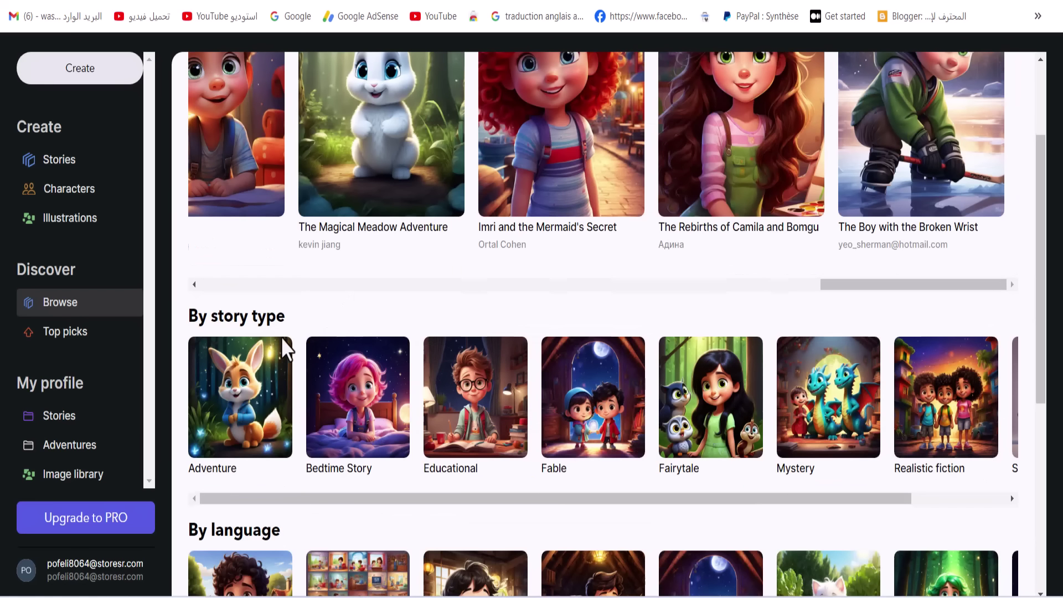
scroll(281, 337, "up", 3)
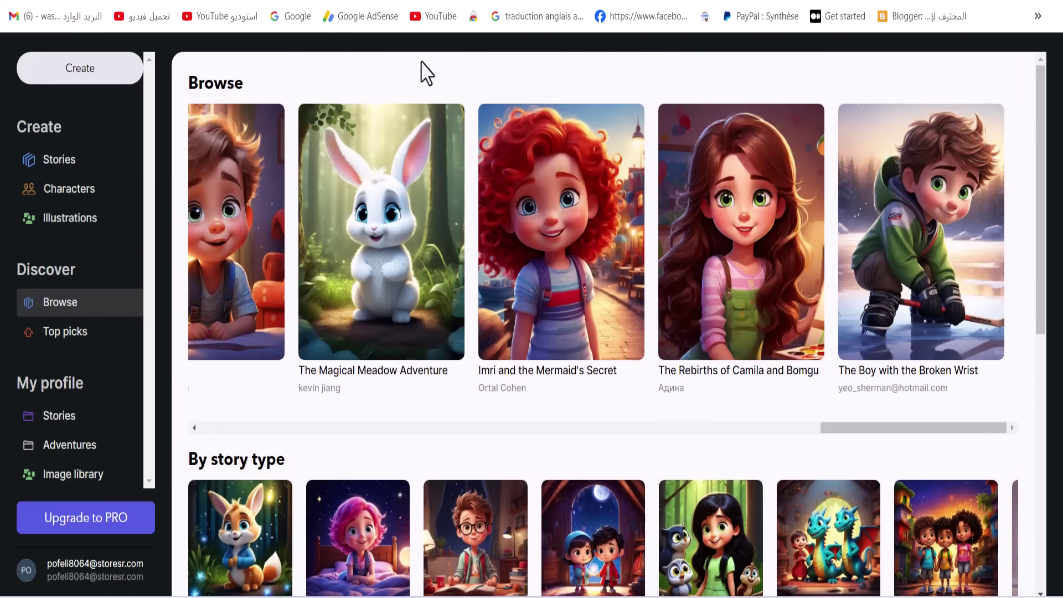
left_click_drag(909, 430, 390, 451)
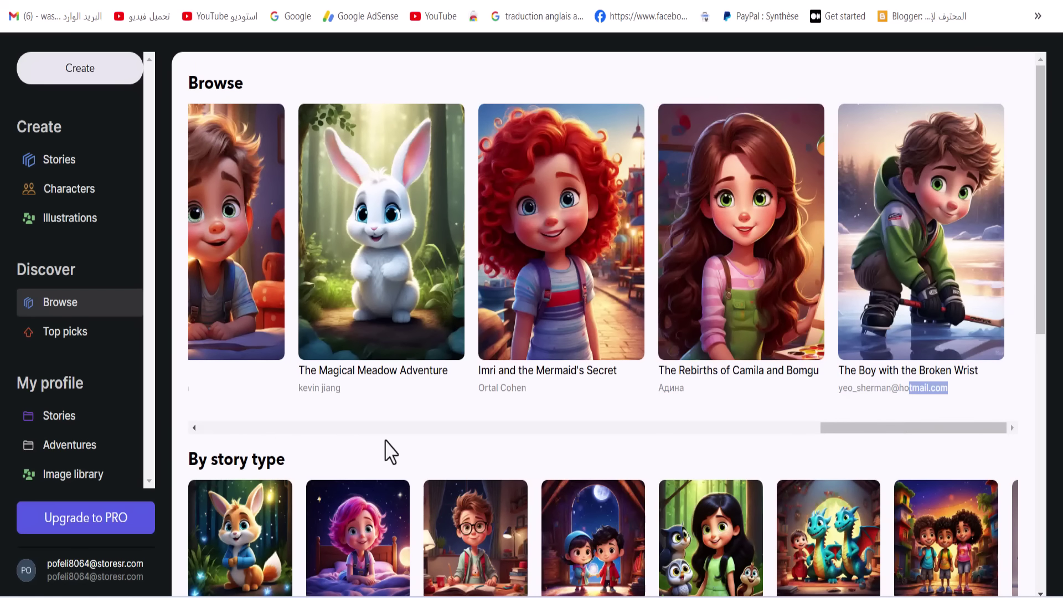
left_click_drag(864, 430, 227, 449)
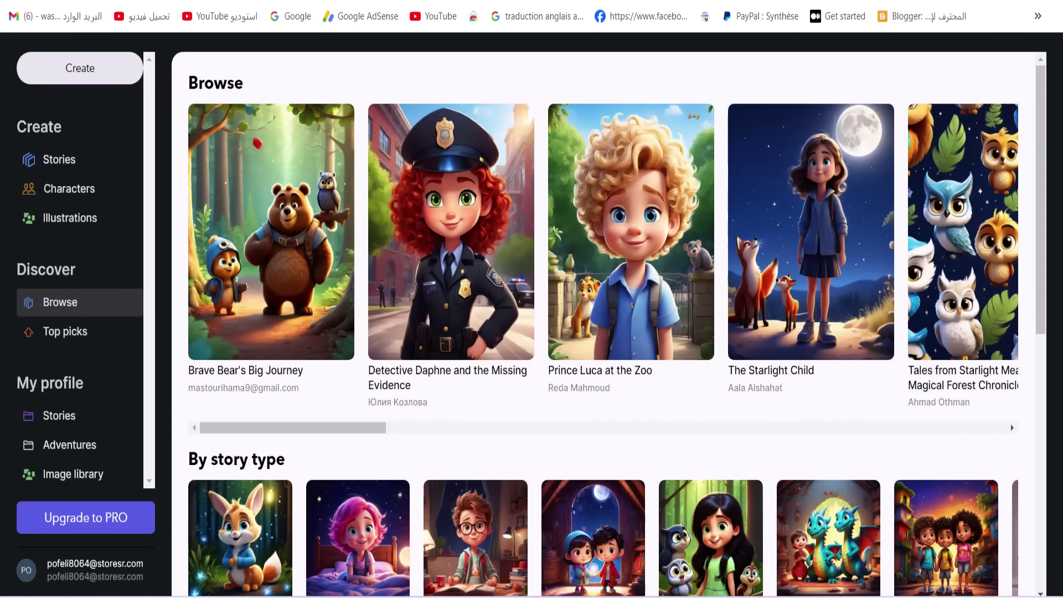
Step: Copy the temporary email address from Temp Mail and return to the BedtimeStory.ai login page
mouse_move(686, 597)
left_click(765, 562)
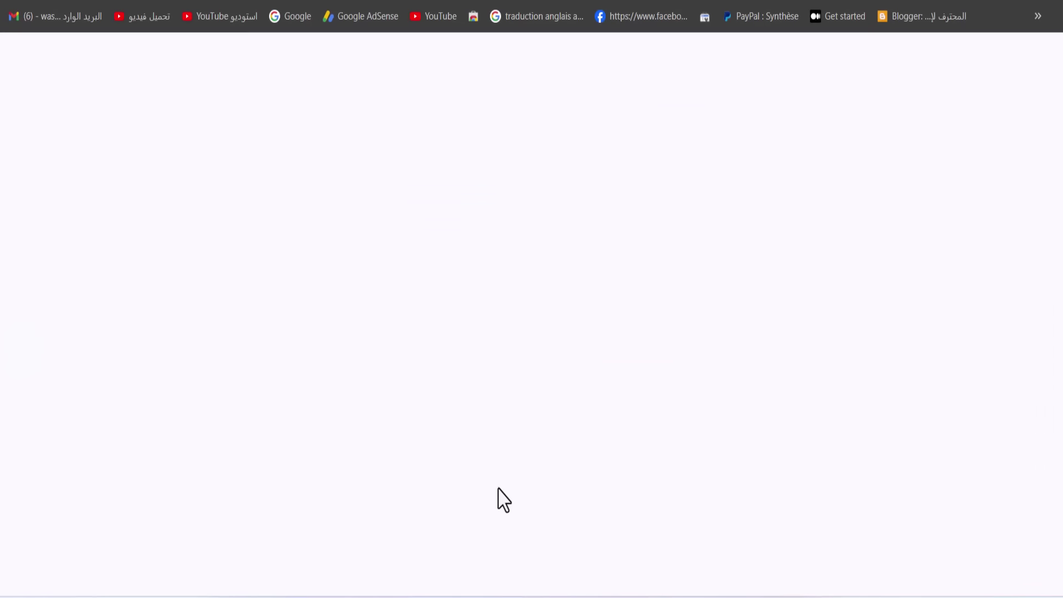
key("alt+Tab")
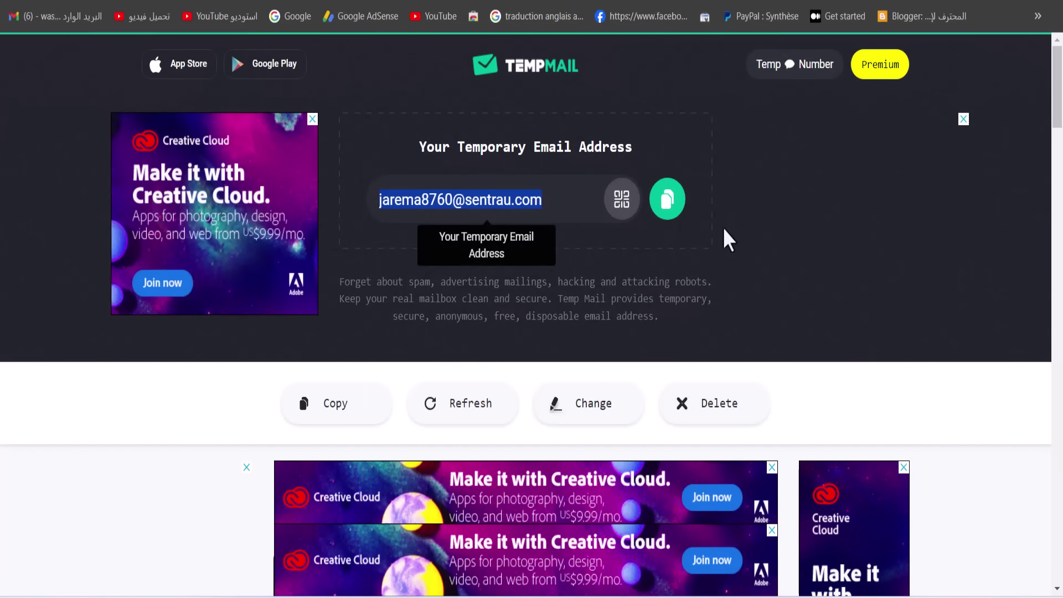
left_click(669, 197)
key("alt+Tab")
right_click(427, 309)
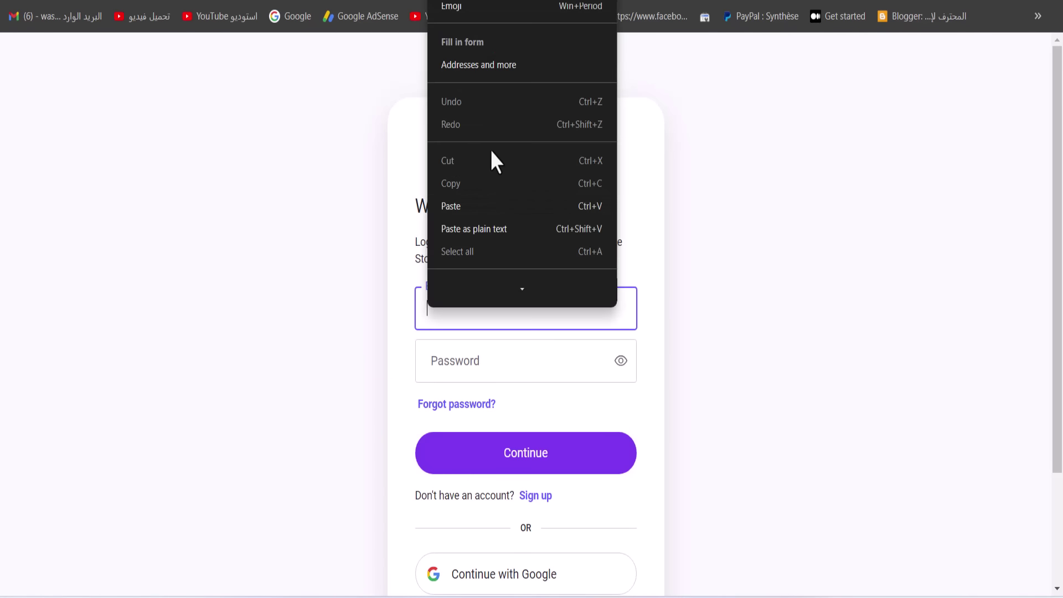
left_click(470, 185)
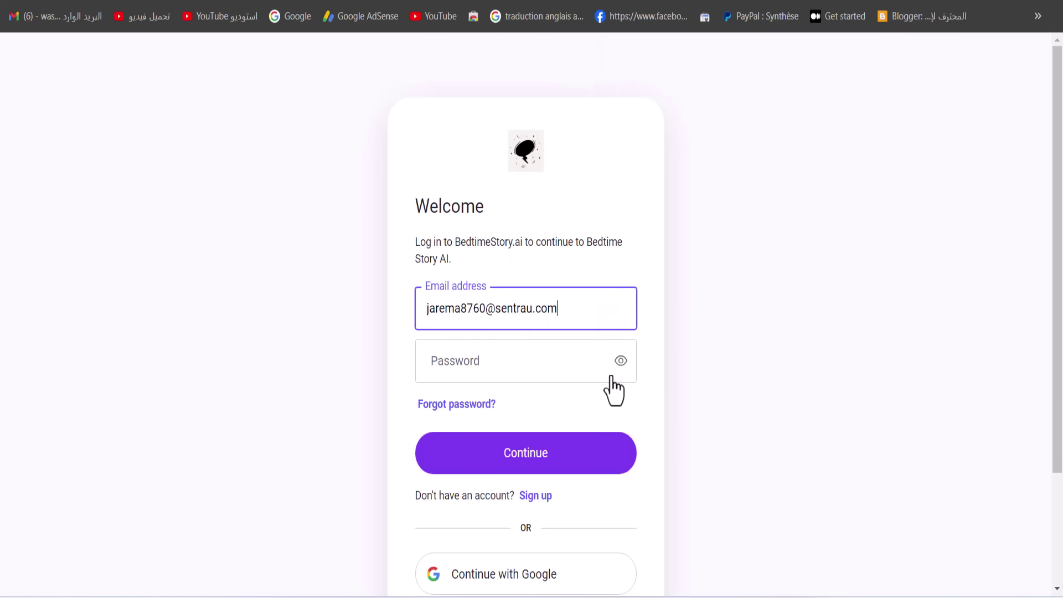
left_click(621, 363)
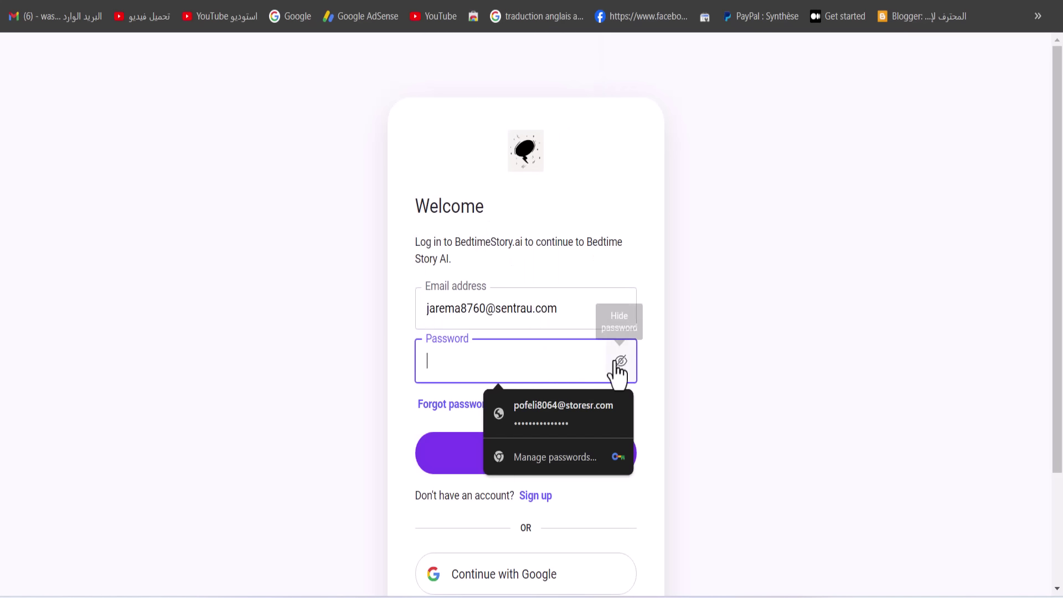
left_click(619, 363)
left_click(469, 364)
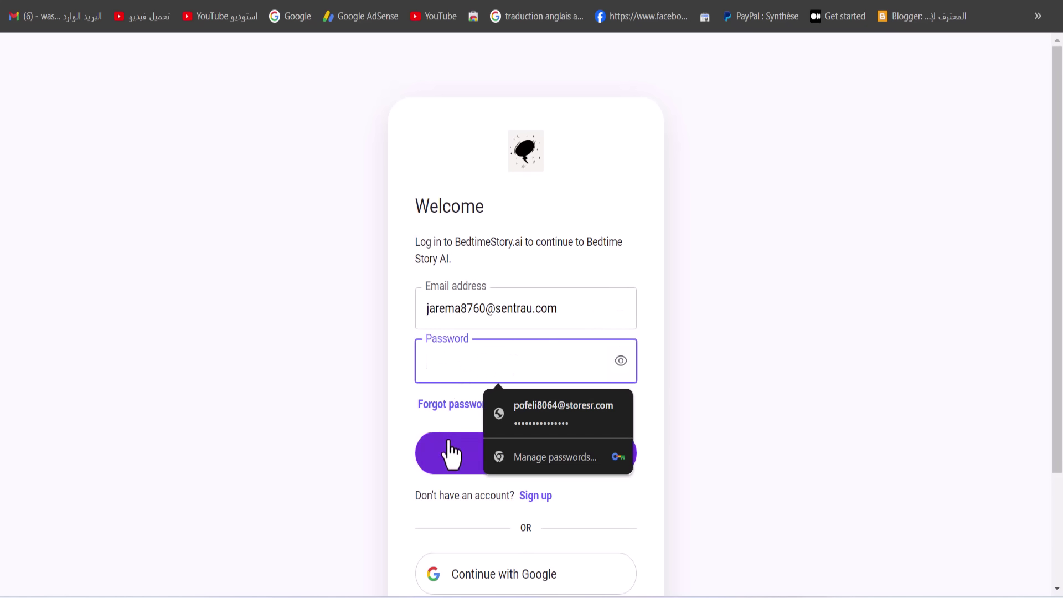
Step: Sign up for a BedtimeStory.ai account with the copied temporary email address and the saved account password
left_click(535, 496)
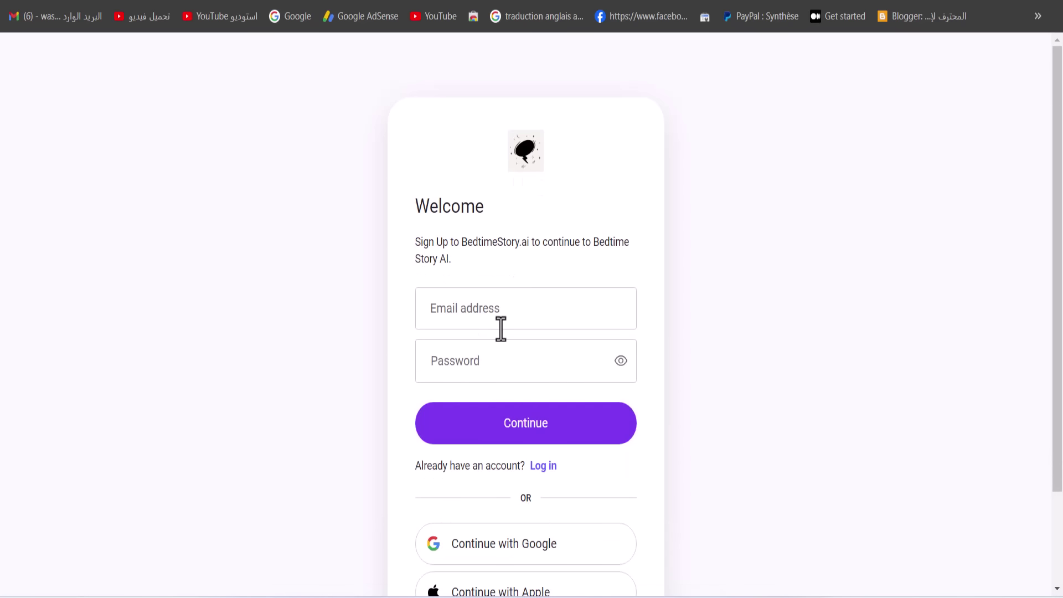
right_click(486, 310)
left_click(532, 214)
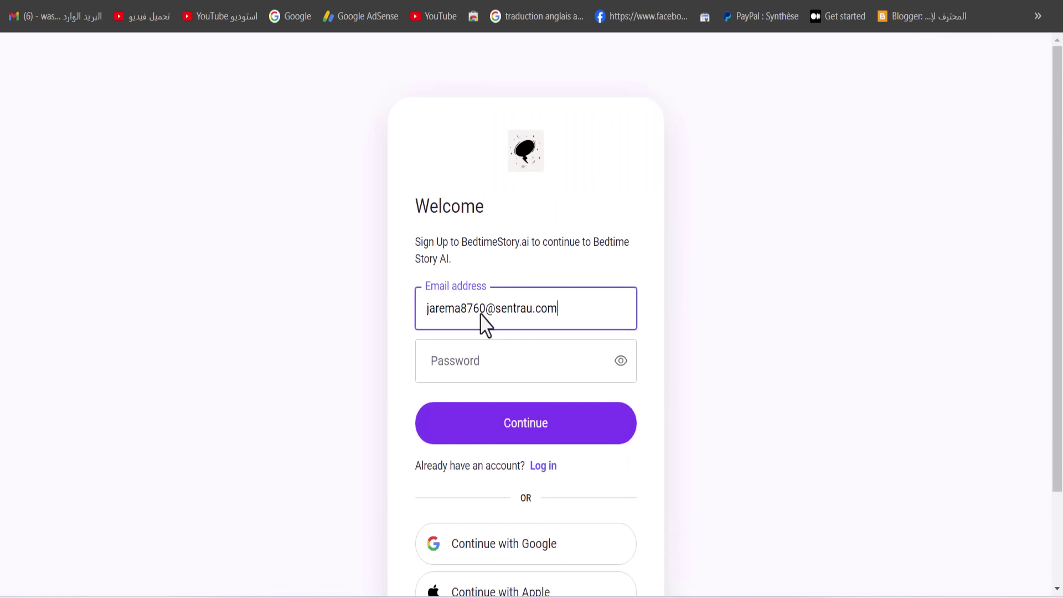
left_click(491, 368)
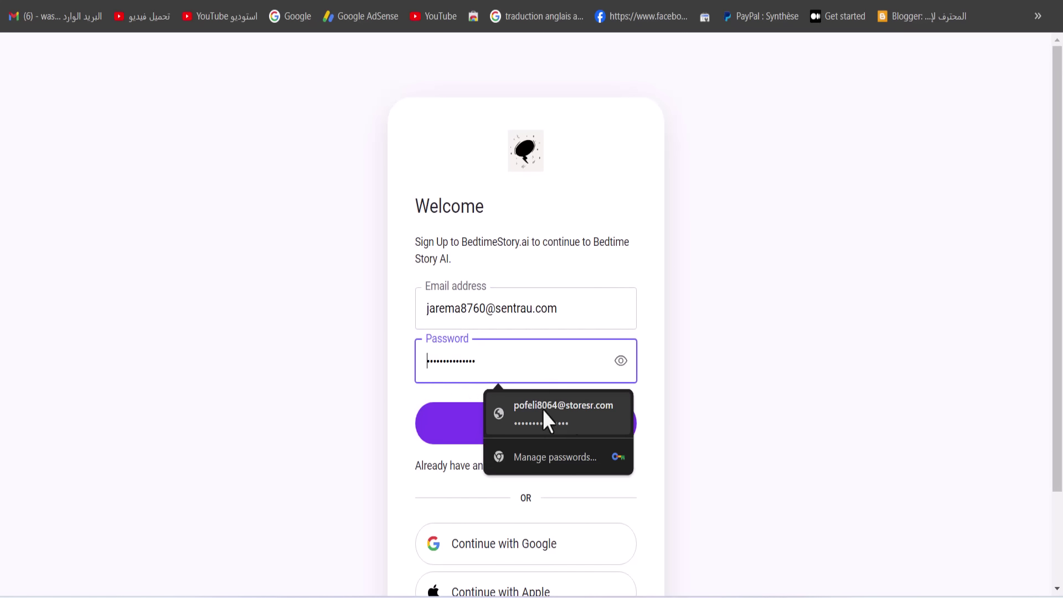
left_click(928, 148)
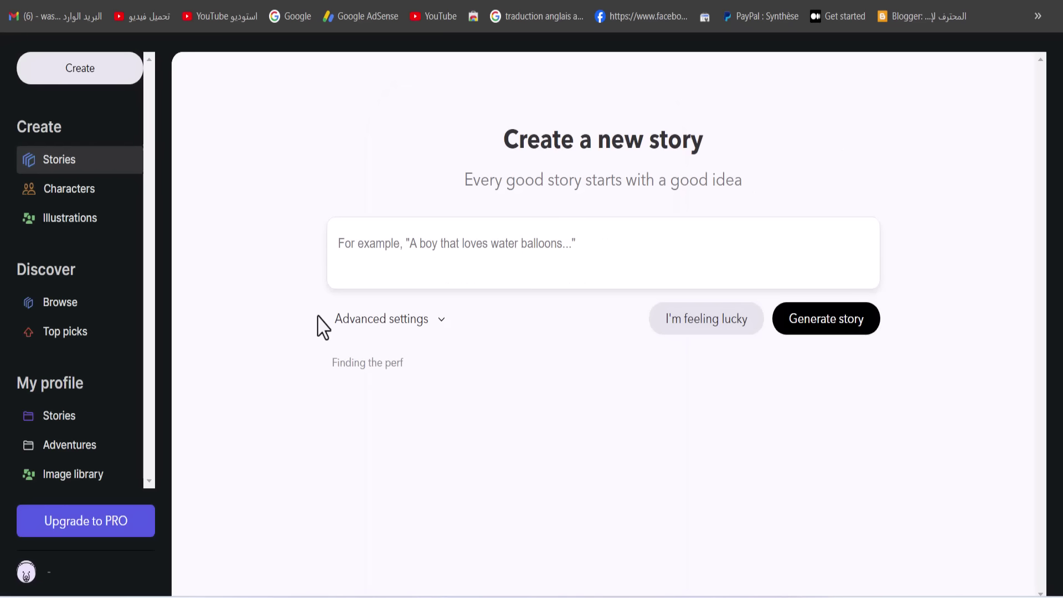
Step: Switch to ChatGPT, send the prompt "story kids idea" and stop the response while it is being generated
left_click_drag(745, 180, 652, 208)
left_click(618, 224)
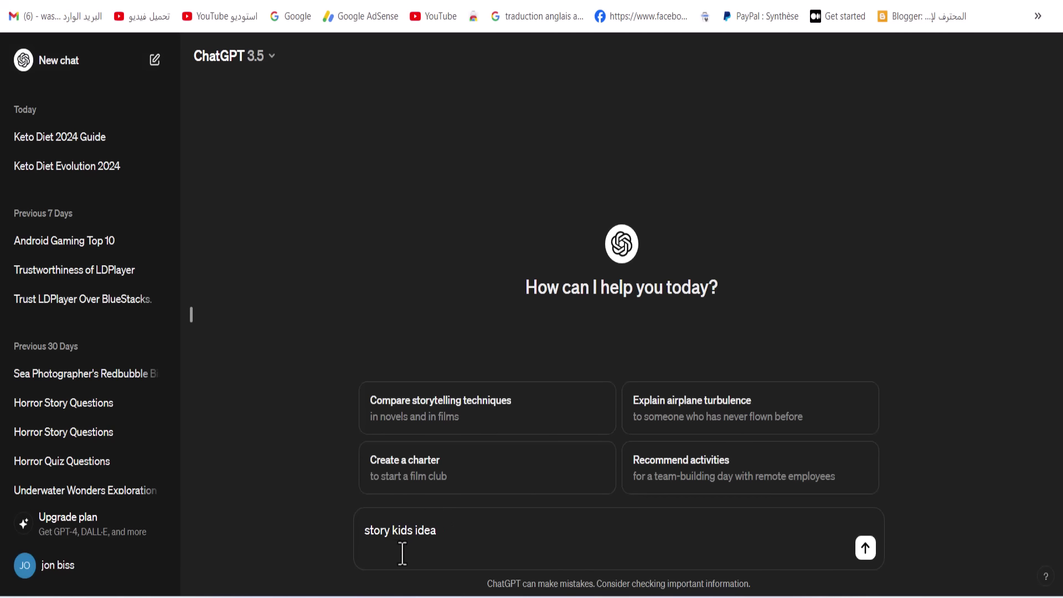
left_click(872, 557)
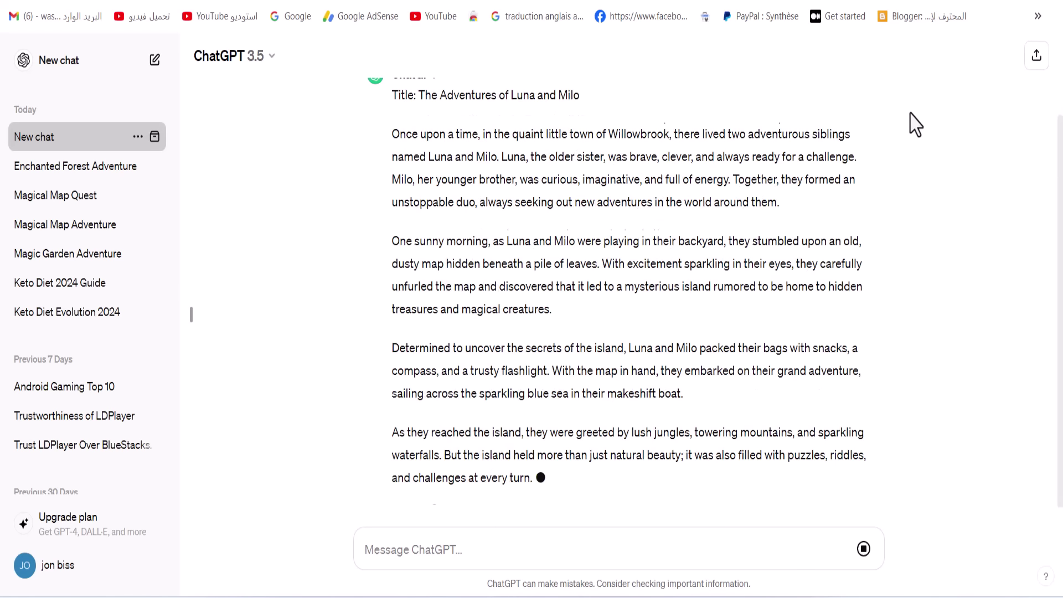
left_click(863, 549)
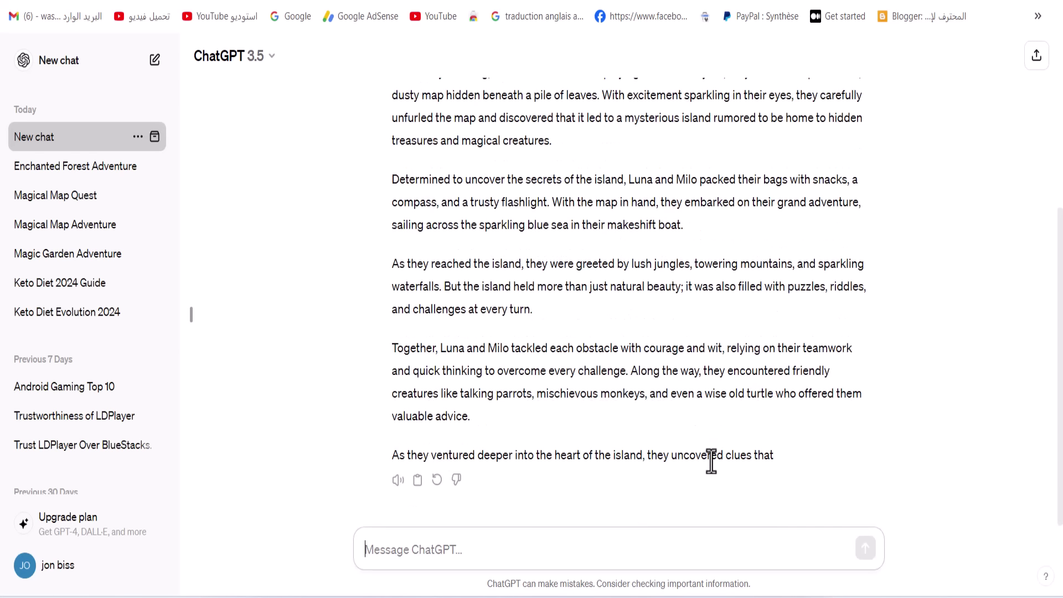
Step: Copy the earlier prompt "story kids idea" and paste it into the ChatGPT message box
scroll(600, 351, "up", 5)
left_click_drag(466, 120, 378, 128)
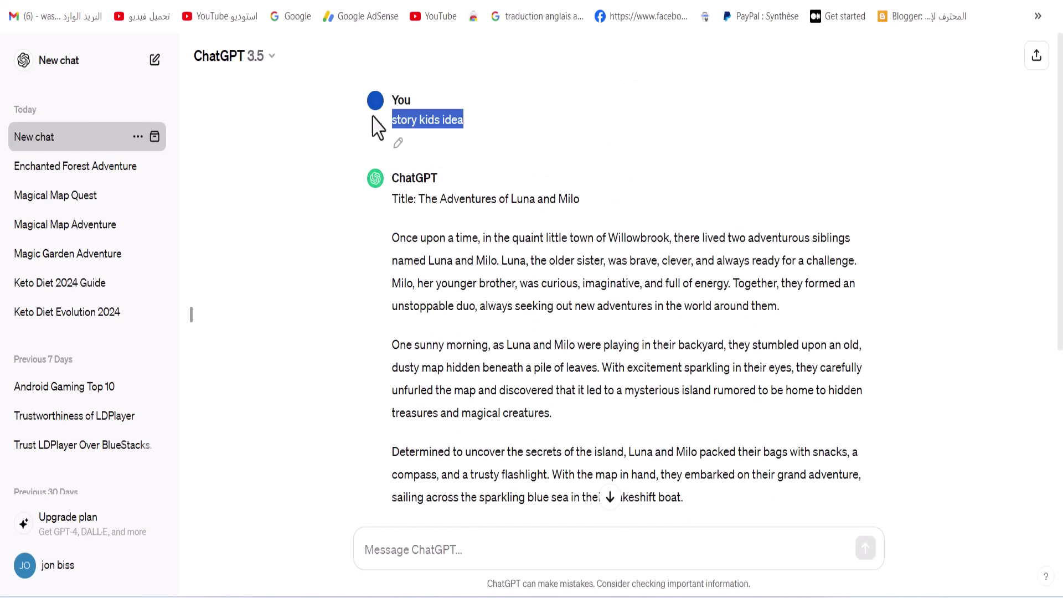
right_click(416, 120)
left_click(434, 126)
right_click(446, 545)
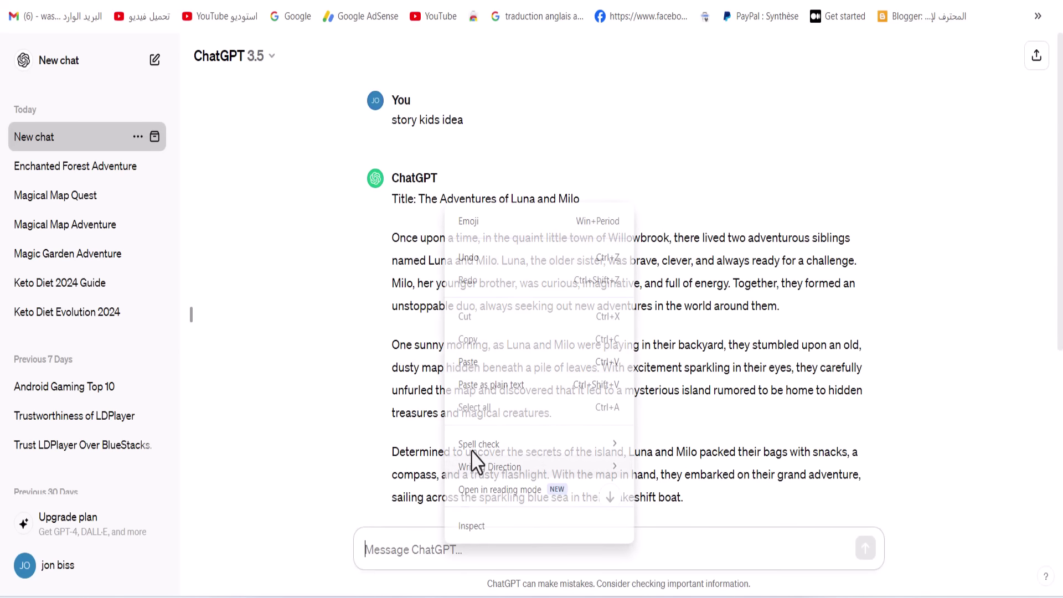
left_click(468, 362)
Step: Insert "top 10 title" in front of the pasted prompt, clear the stray text and blank line, and send it
left_click_drag(389, 530, 333, 548)
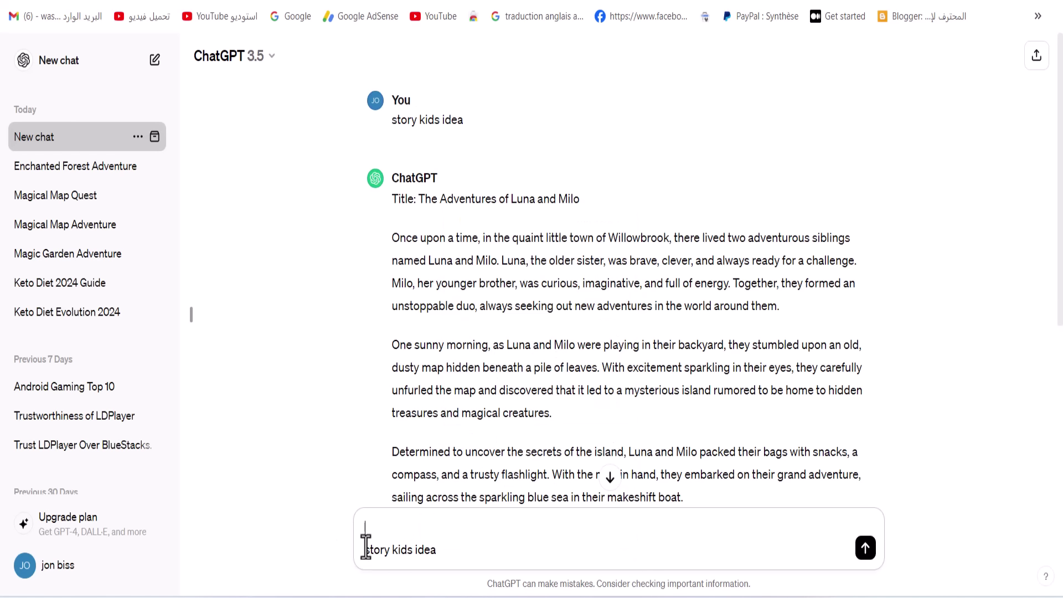
type("فخح")
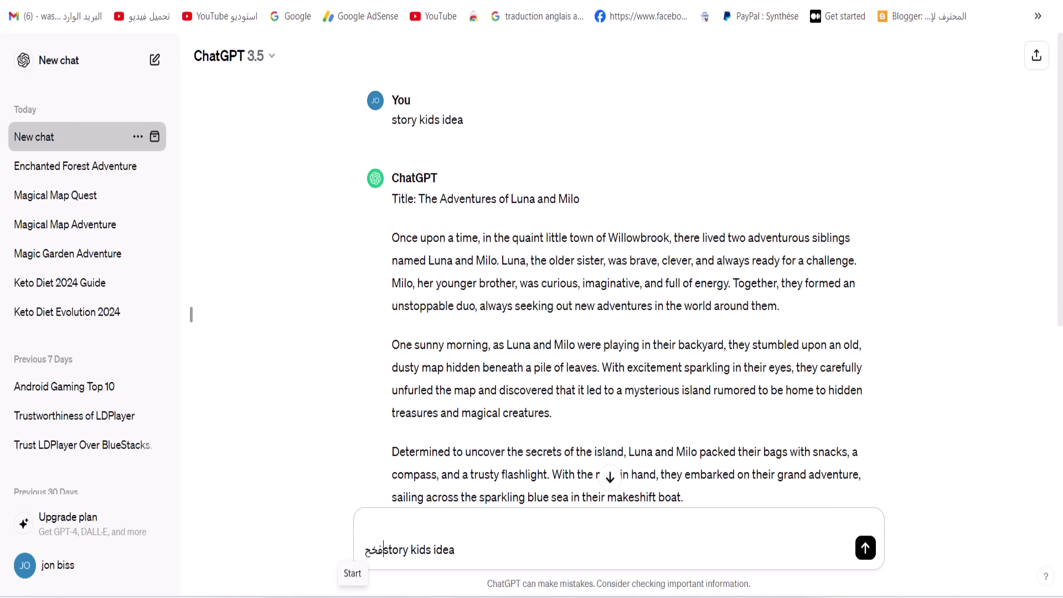
key("BackSpace")
key("BackSpace")
key("BackSpace")
key("BackSpace")
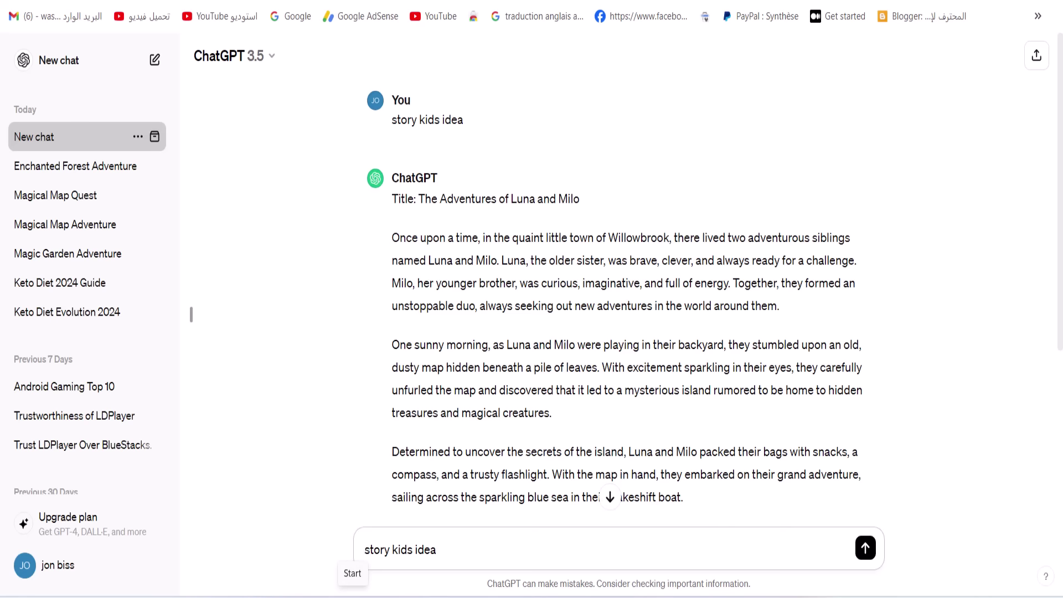
type("top 10 ")
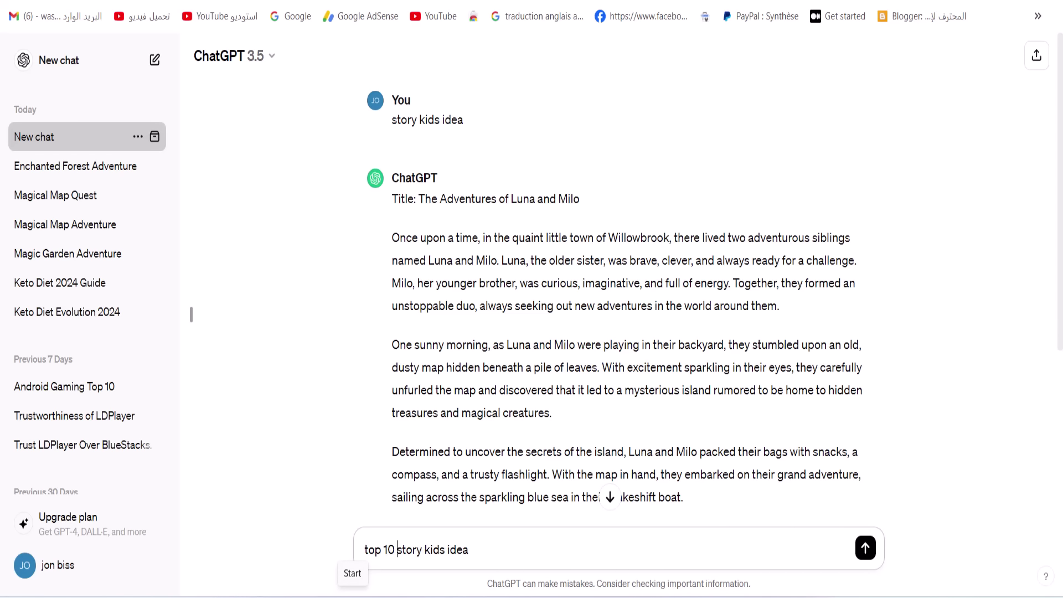
type("title")
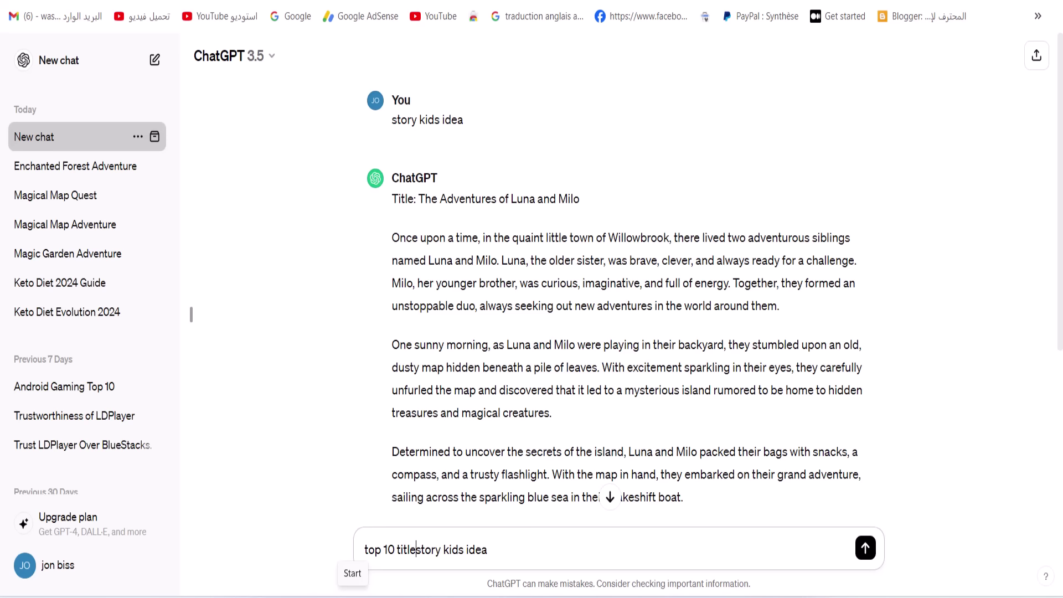
left_click(864, 548)
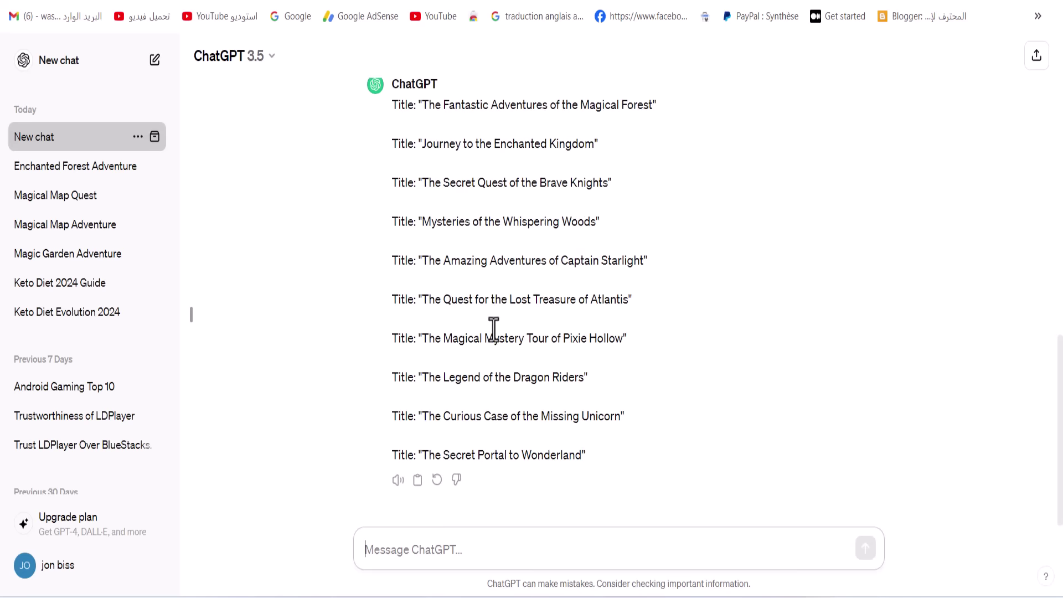
Step: Copy the title "The Fantastic Adventures of the Magical Forest" from ChatGPT's reply
left_click_drag(425, 104, 662, 111)
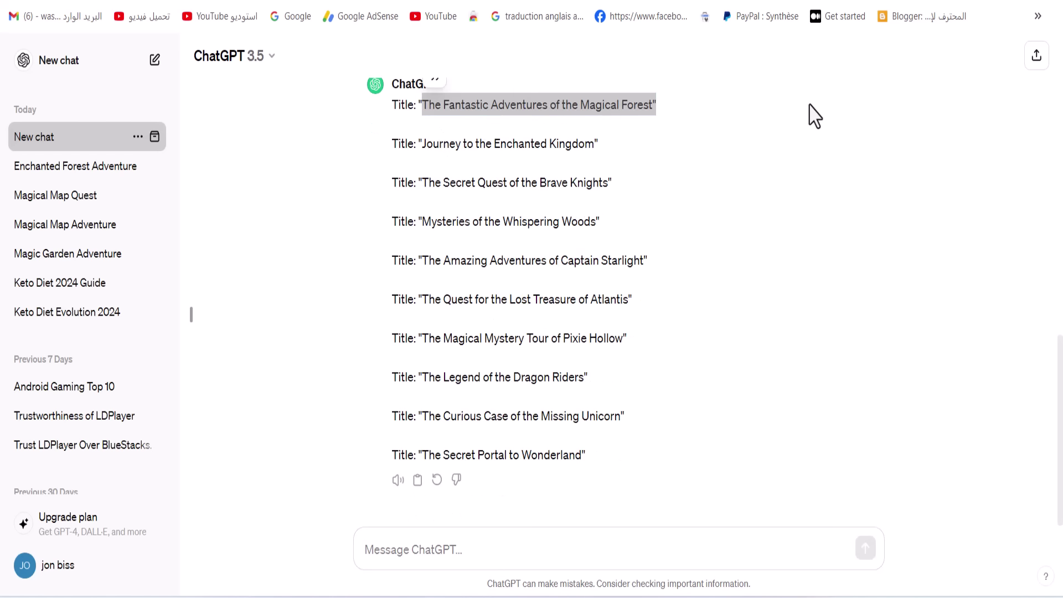
right_click(619, 103)
left_click(678, 145)
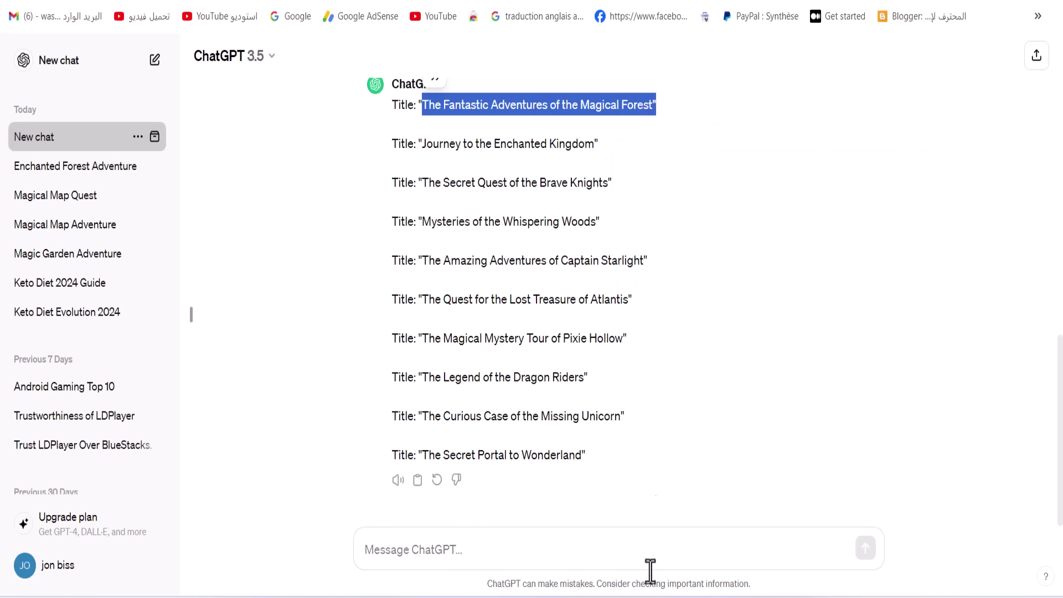
Step: Return to BedtimeStory.ai, paste the copied title as the new story's idea and generate the story
mouse_move(720, 591)
left_click(726, 548)
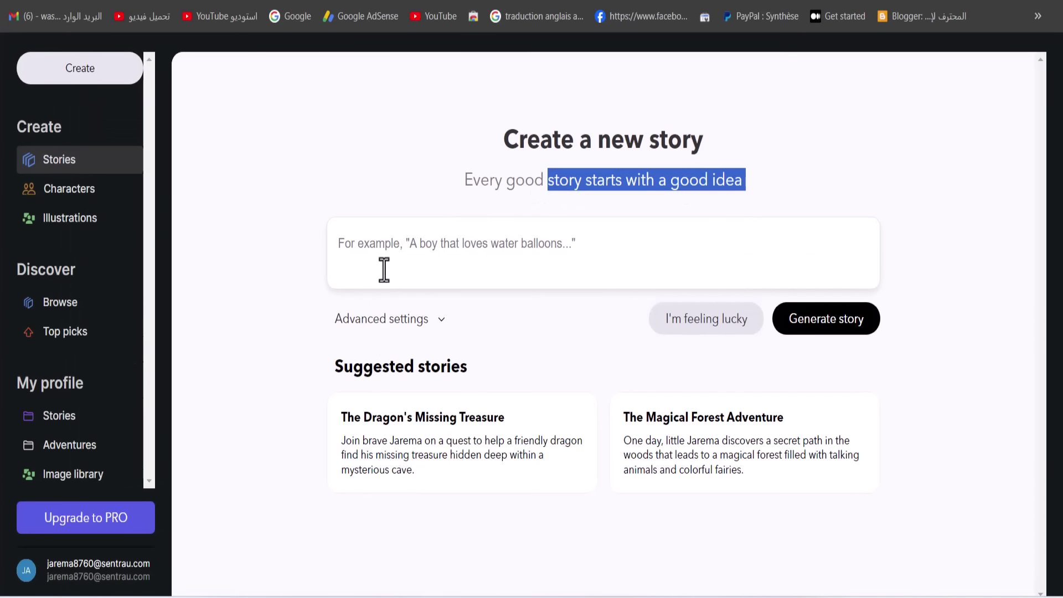
right_click(385, 268)
left_click(419, 425)
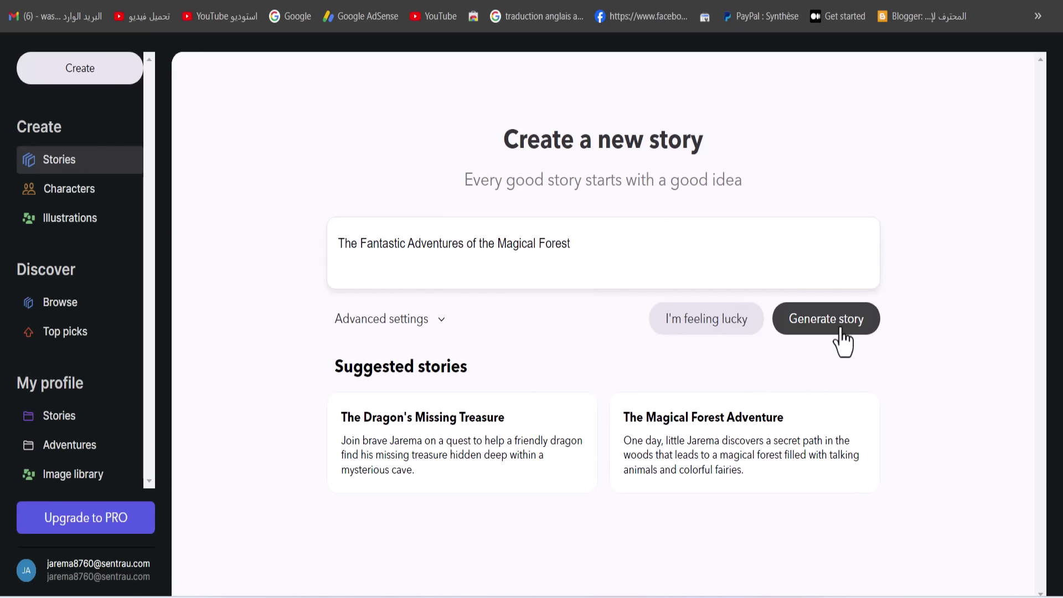
Step: Dismiss the AliExpress window and read through the generated story's text and illustration placeholders
mouse_move(685, 593)
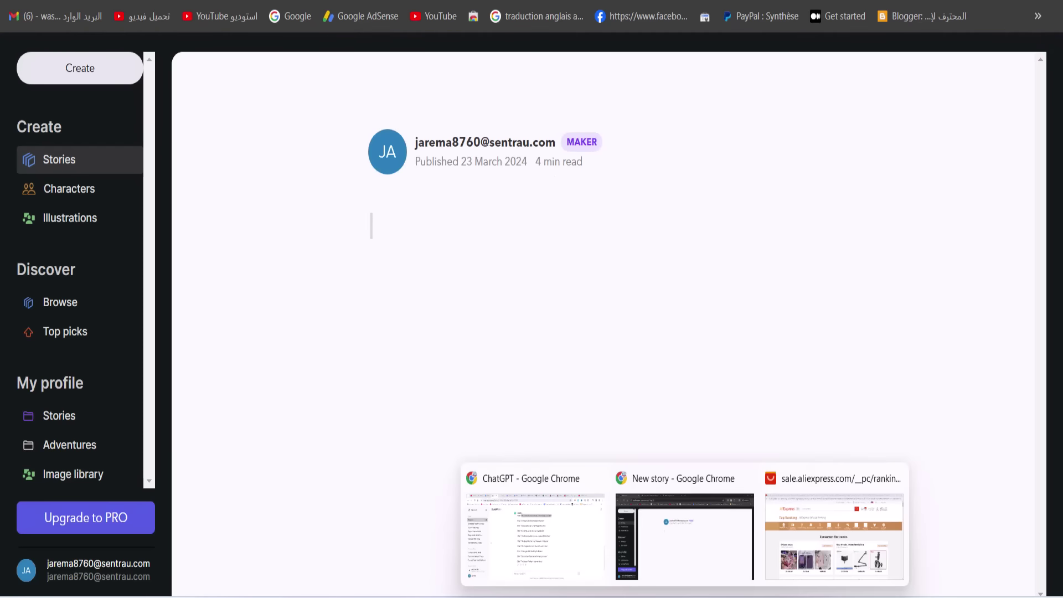
left_click(892, 479)
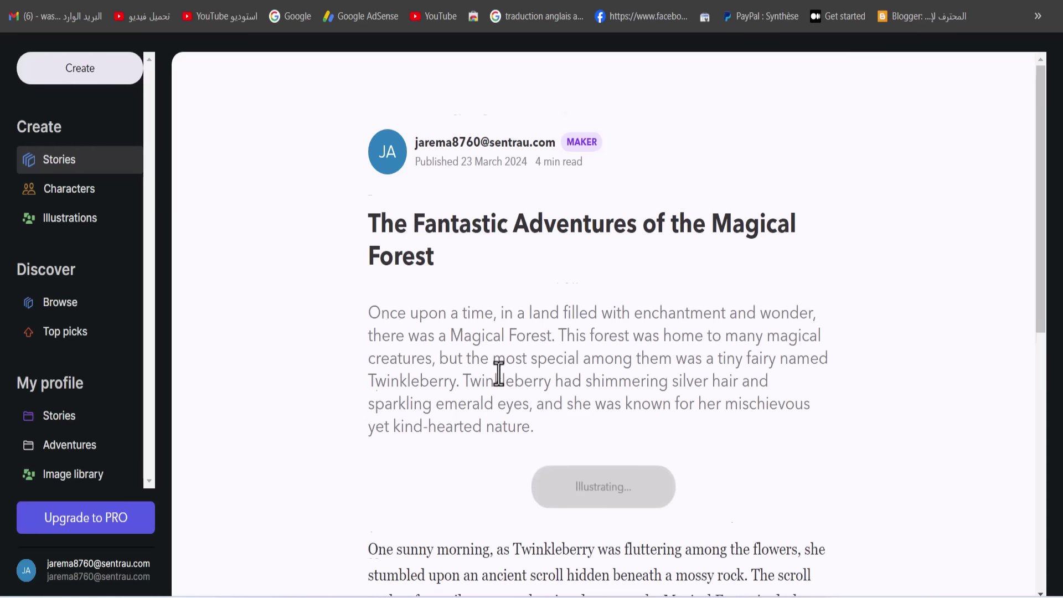
scroll(498, 373, "down", 6)
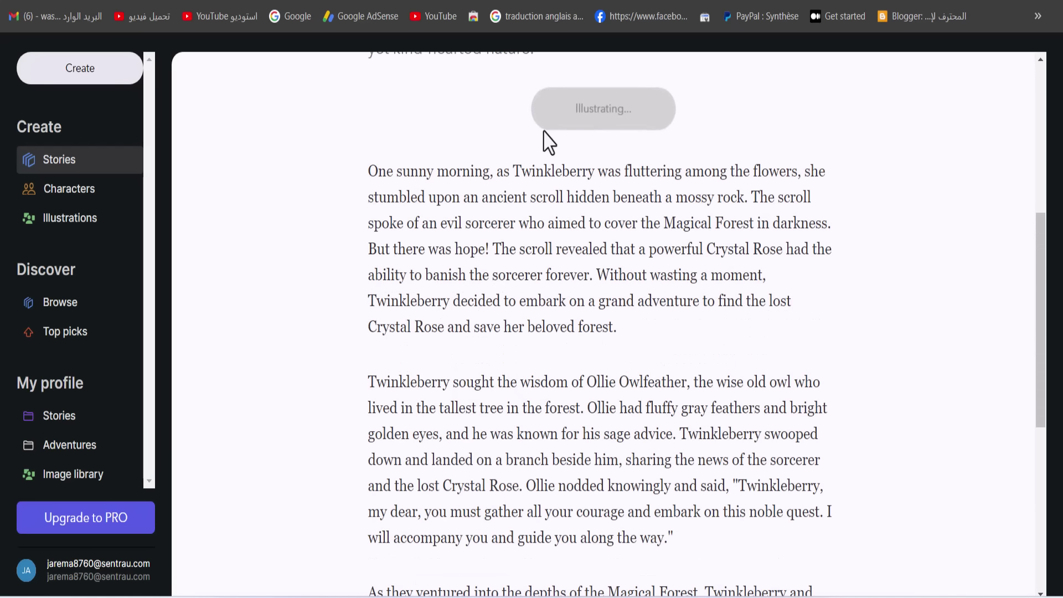
scroll(609, 199, "down", 6)
scroll(611, 310, "down", 5)
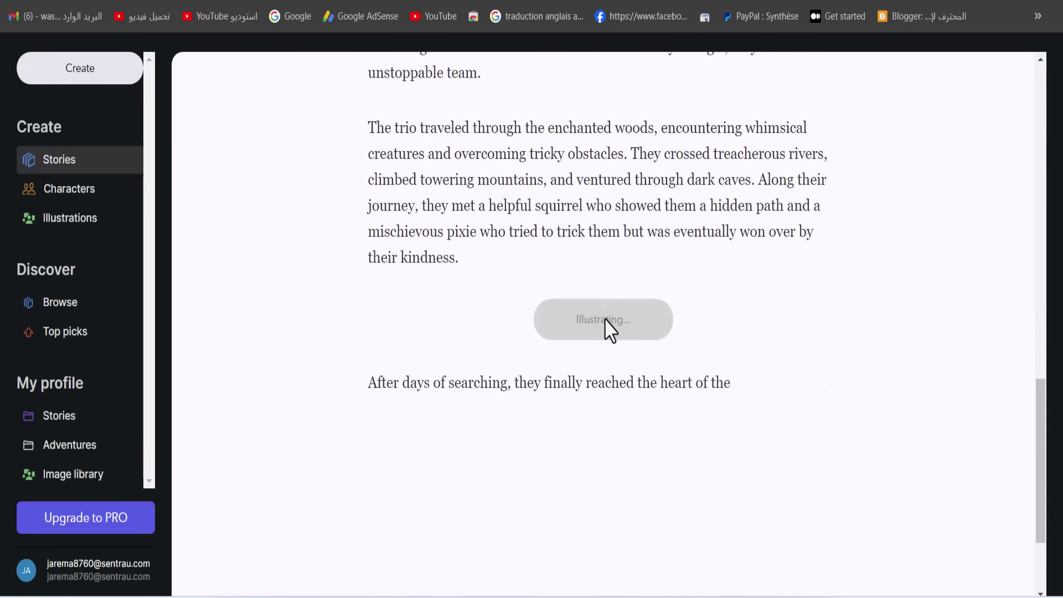
Step: Read through the generated story to its end, checking the finished illustrations and the character cards
scroll(586, 332, "down", 5)
scroll(586, 331, "down", 1)
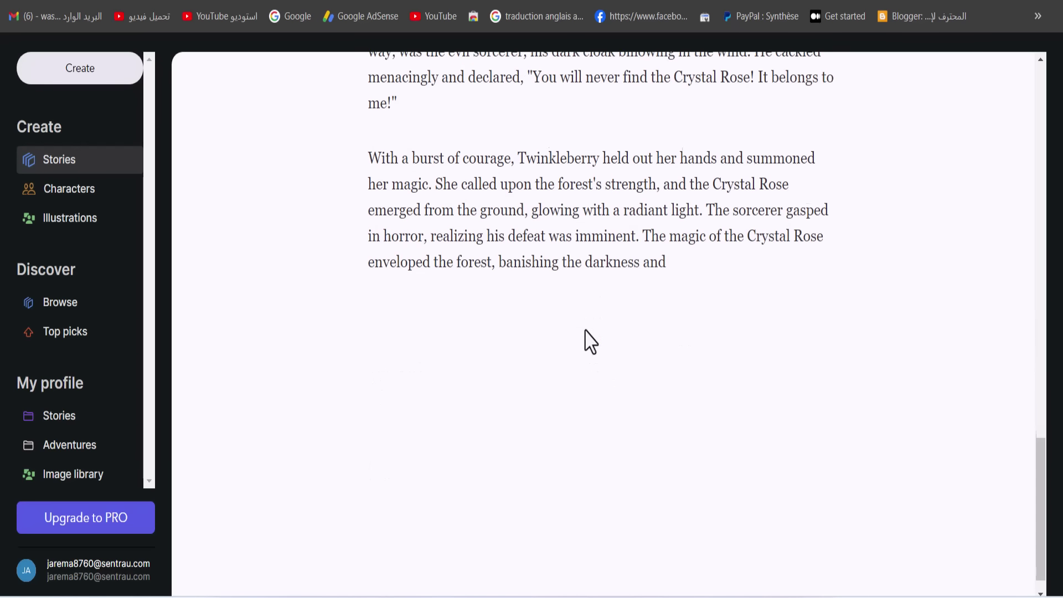
scroll(602, 396, "down", 4)
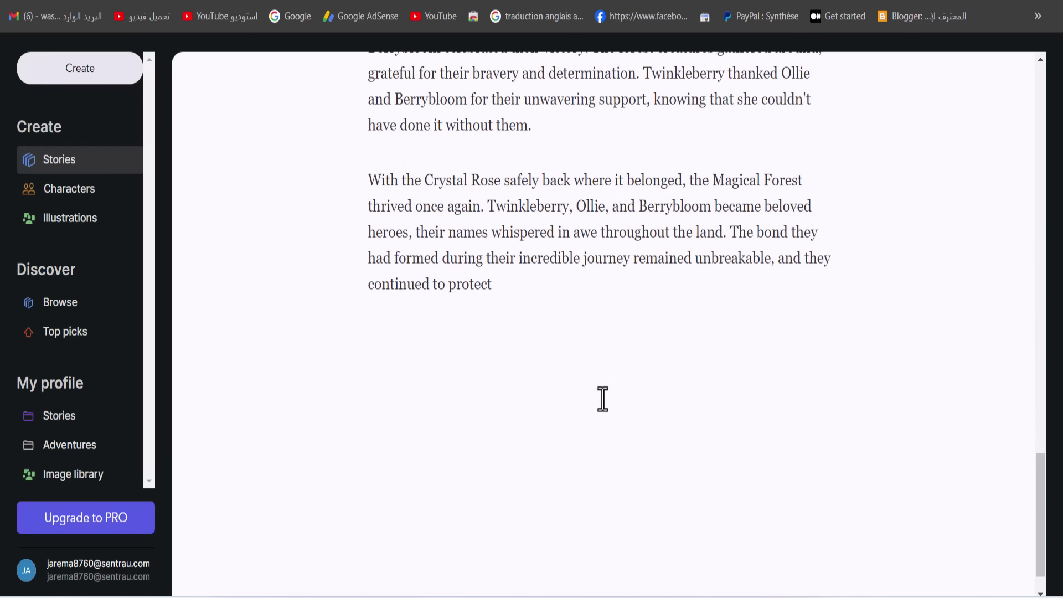
scroll(576, 339, "down", 2)
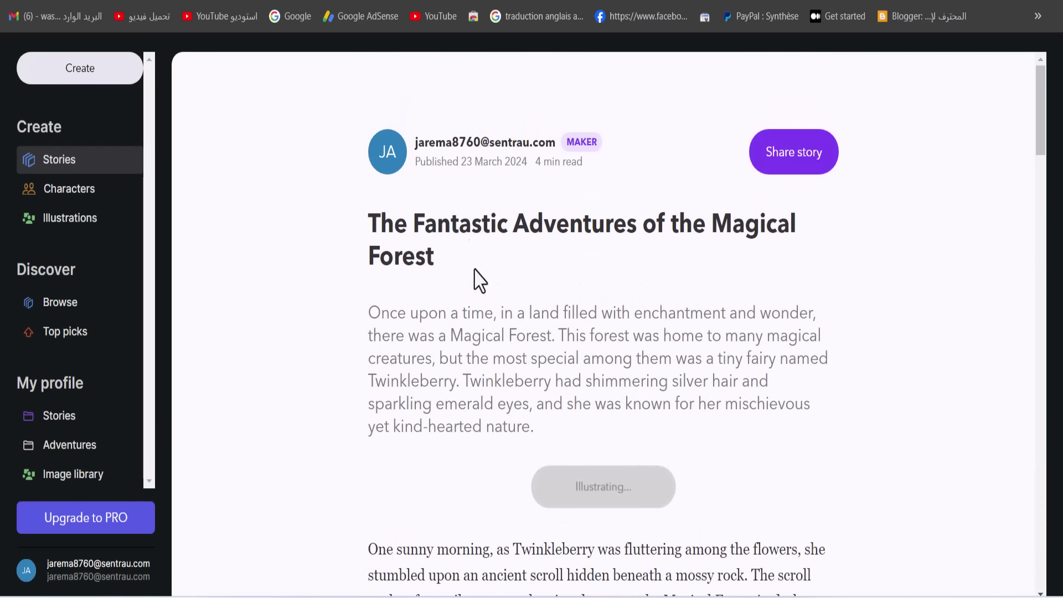
scroll(474, 280, "down", 20)
scroll(631, 296, "down", 12)
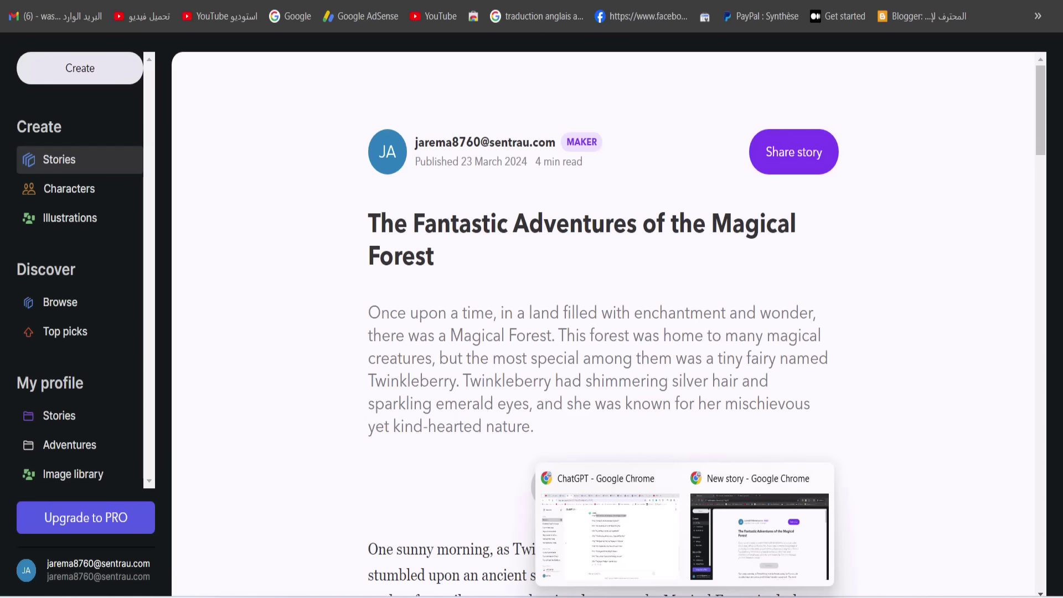
mouse_move(736, 570)
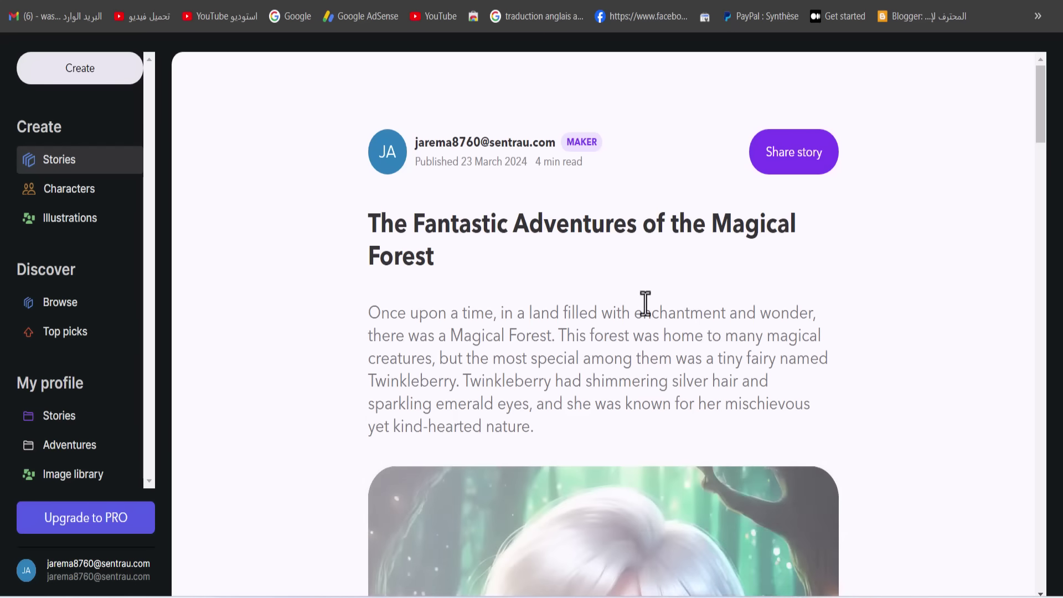
scroll(665, 336, "down", 15)
scroll(589, 313, "down", 20)
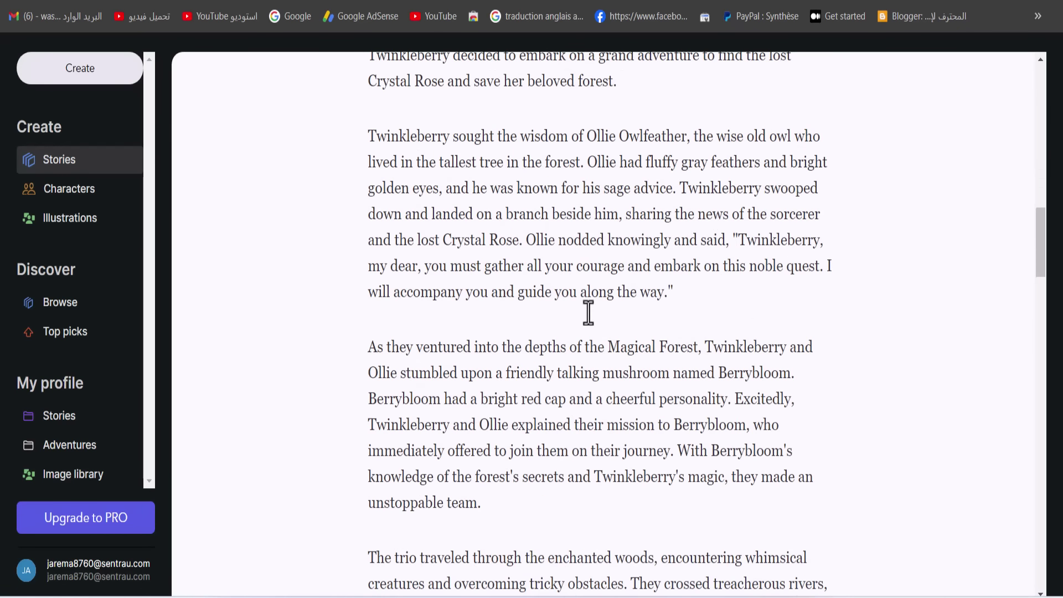
scroll(590, 324, "down", 15)
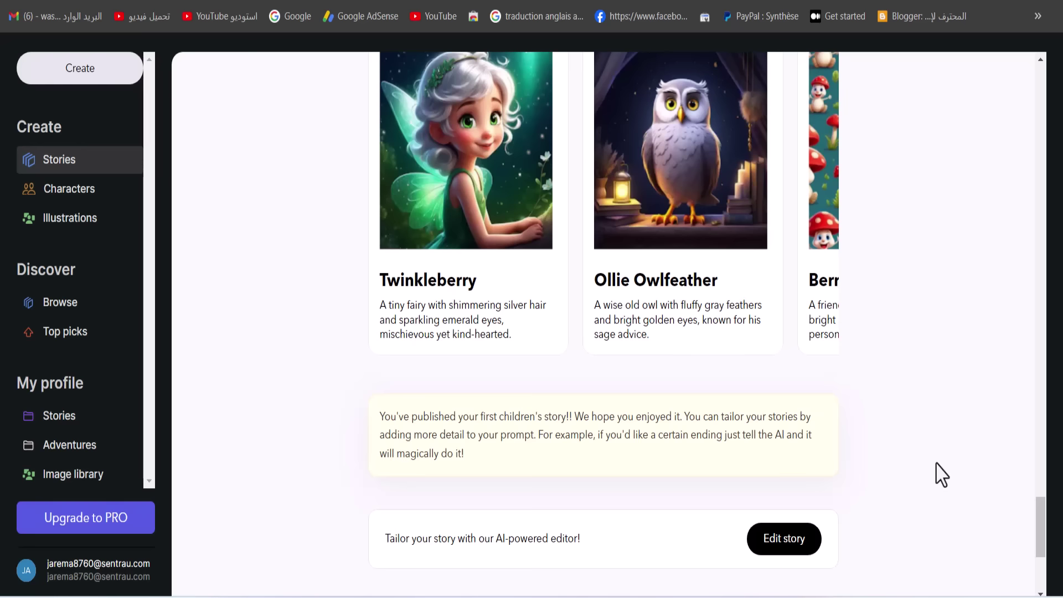
key("Home")
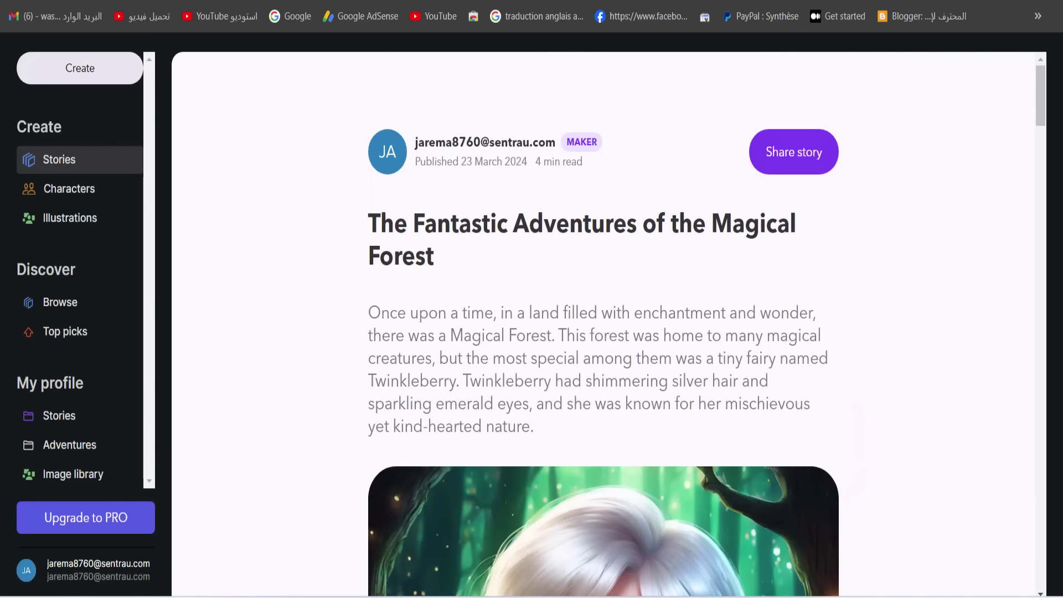
Step: Switch to the ChatGPT browser window and open Google Docs from Google's homepage in a new tab
mouse_move(660, 591)
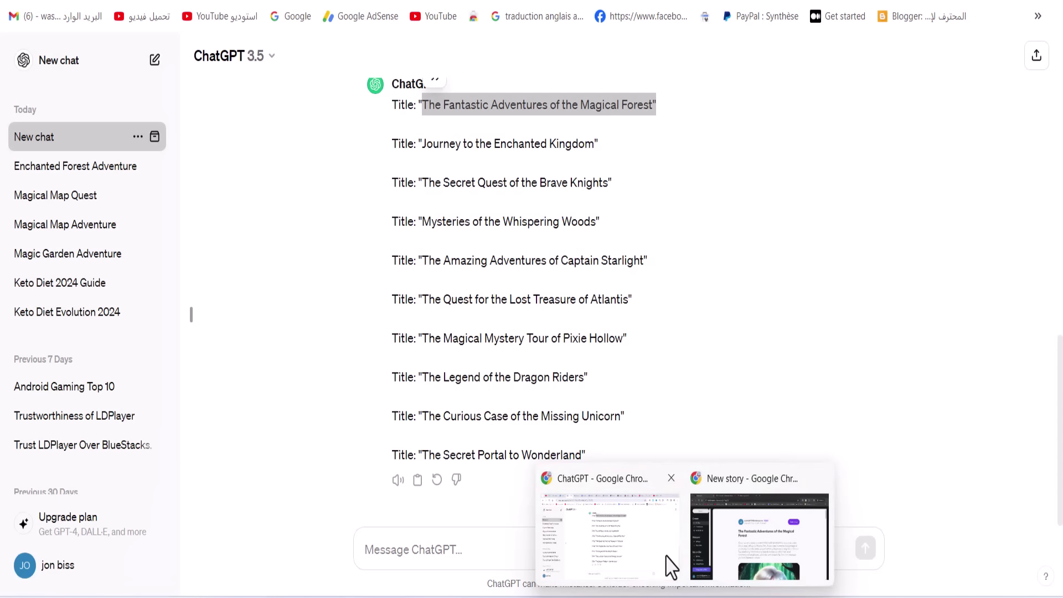
left_click(628, 530)
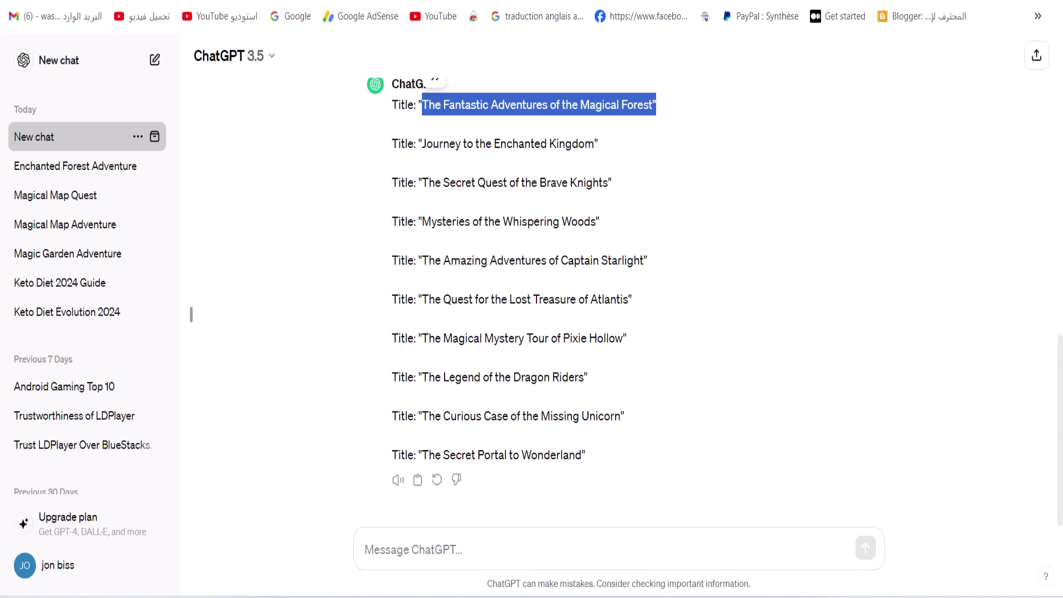
key("ctrl+t")
left_click(286, 17)
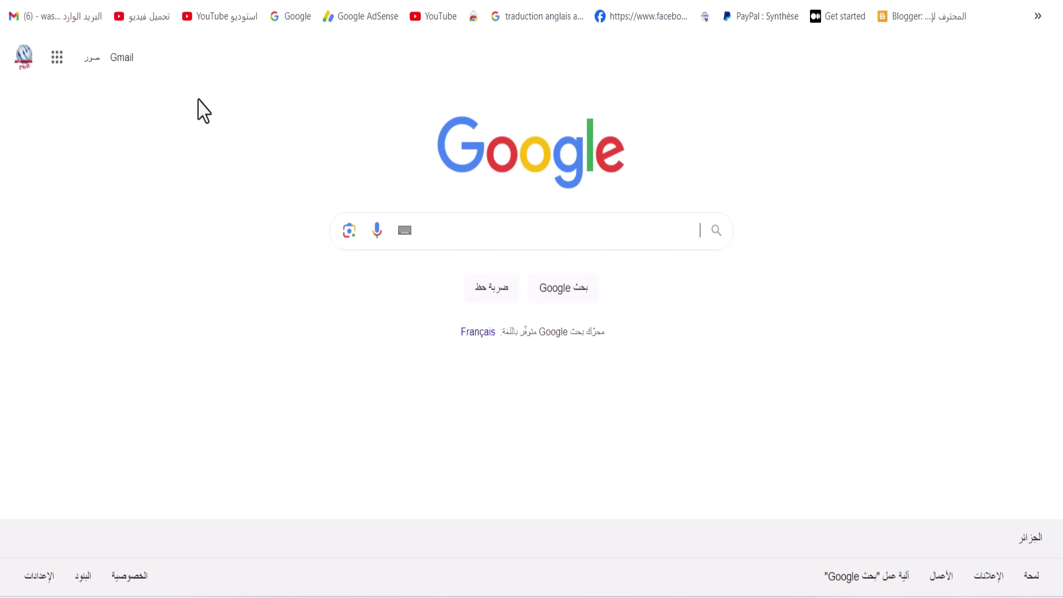
left_click(48, 60)
scroll(88, 310, "down", 5)
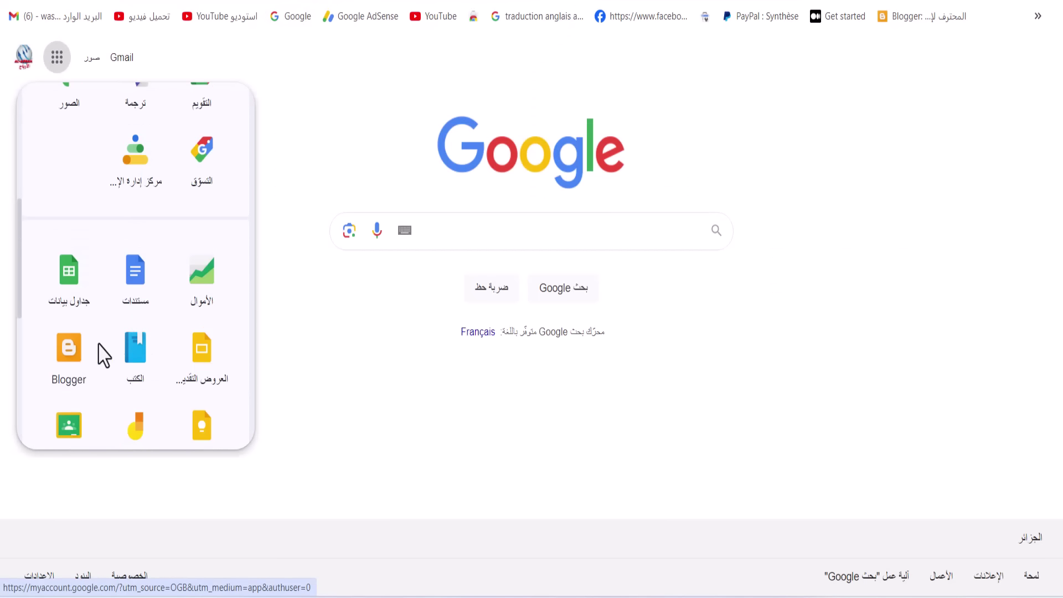
left_click(131, 298)
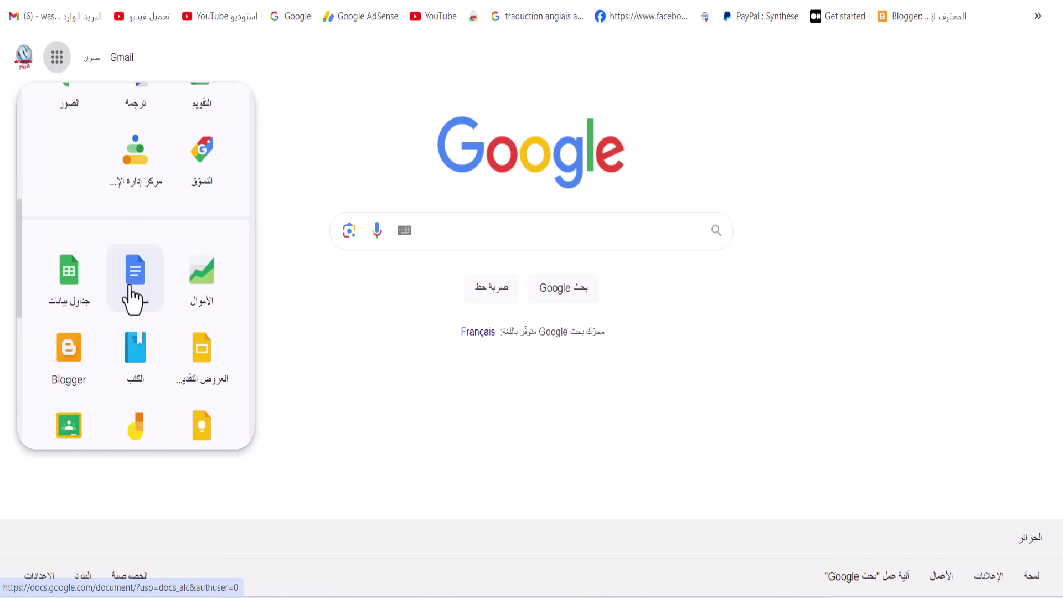
scroll(131, 299, "up", 5)
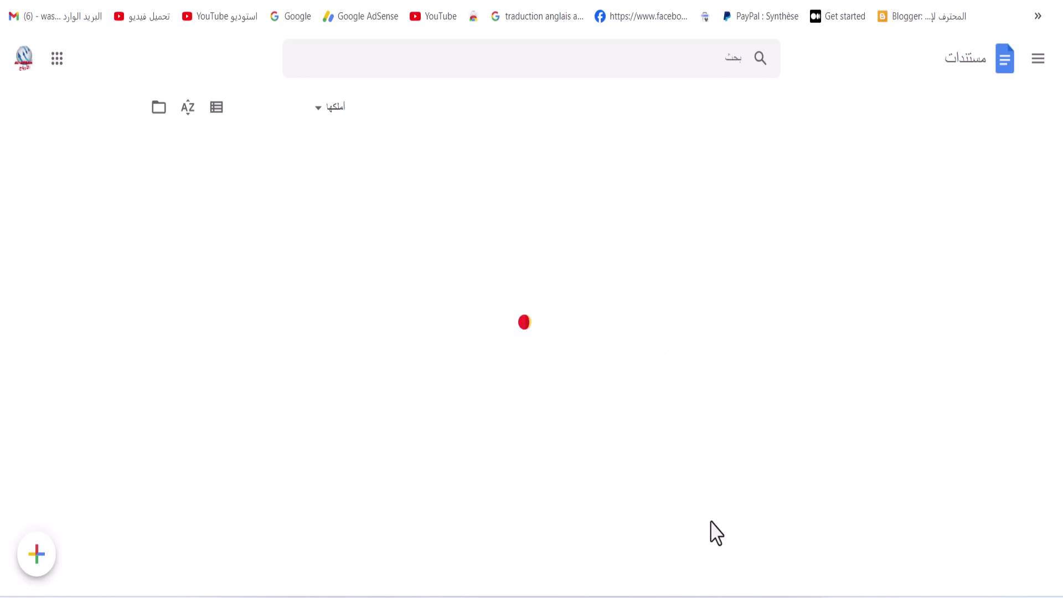
Step: Return to the BedtimeStory.ai story and copy everything from its title through the closing "sweet dreams" paragraph, including the illustrations
mouse_move(702, 586)
left_click(749, 546)
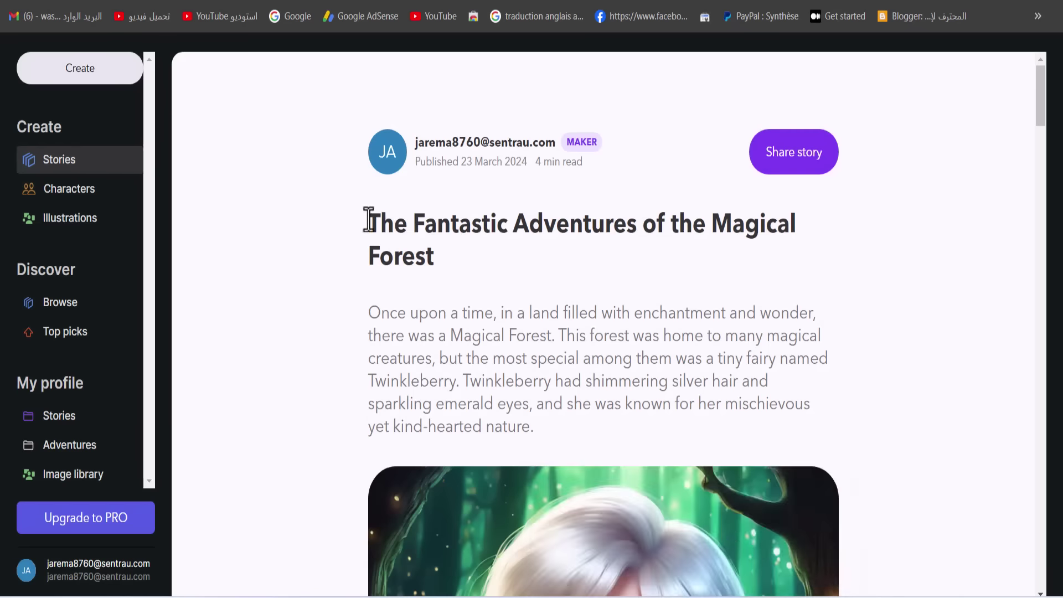
left_click_drag(368, 219, 394, 595)
scroll(522, 581, "up", 10)
scroll(522, 581, "down", 8)
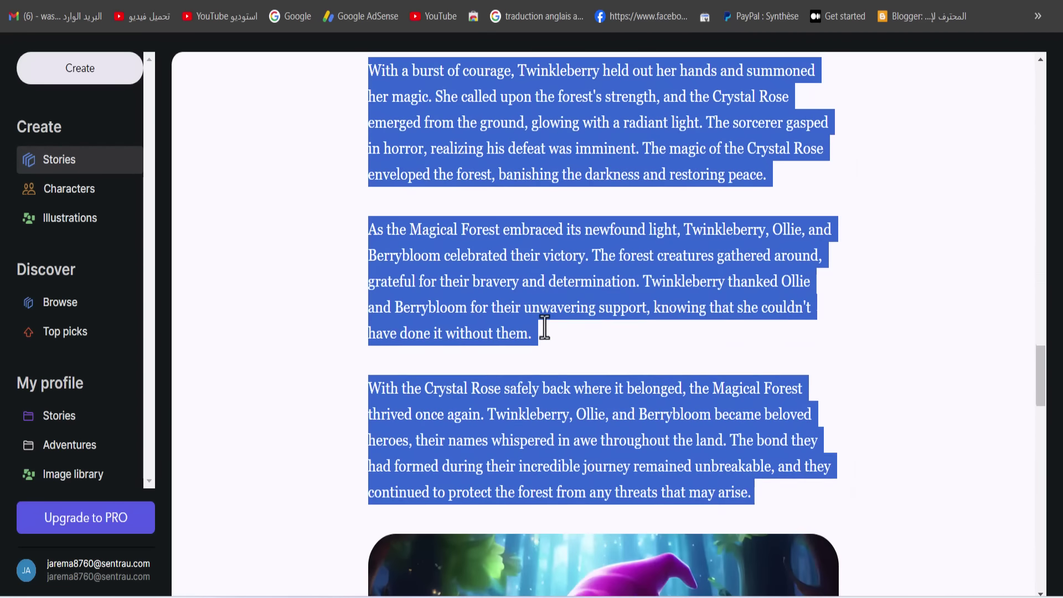
left_click_drag(544, 327, 501, 409)
right_click(462, 320)
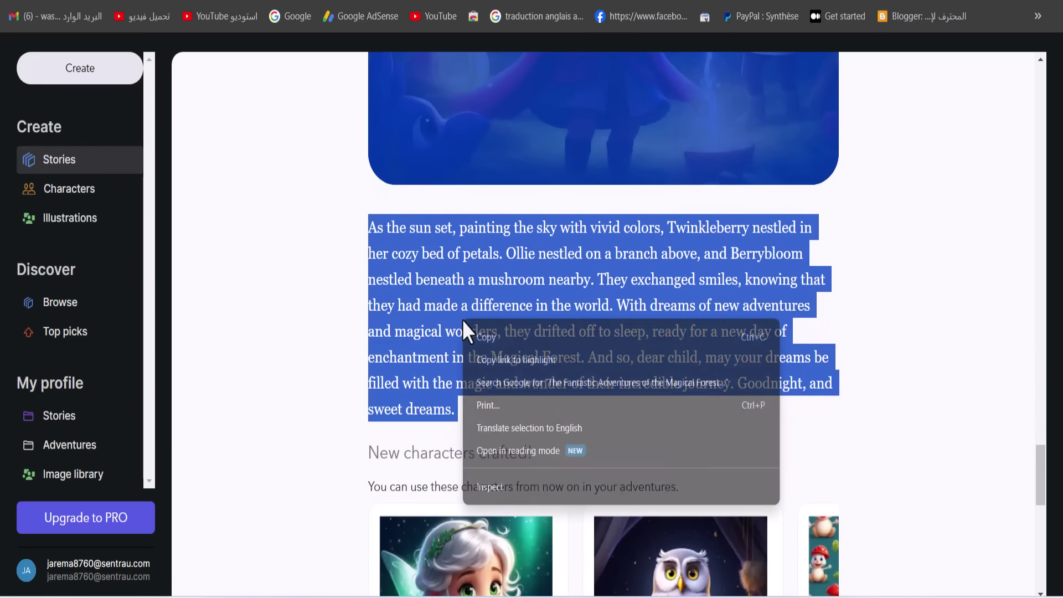
left_click(485, 334)
Step: In the blank Google Docs document, set the text direction to left-to-right and narrow the left margin to about 1.25 cm
key("ctrl+Tab")
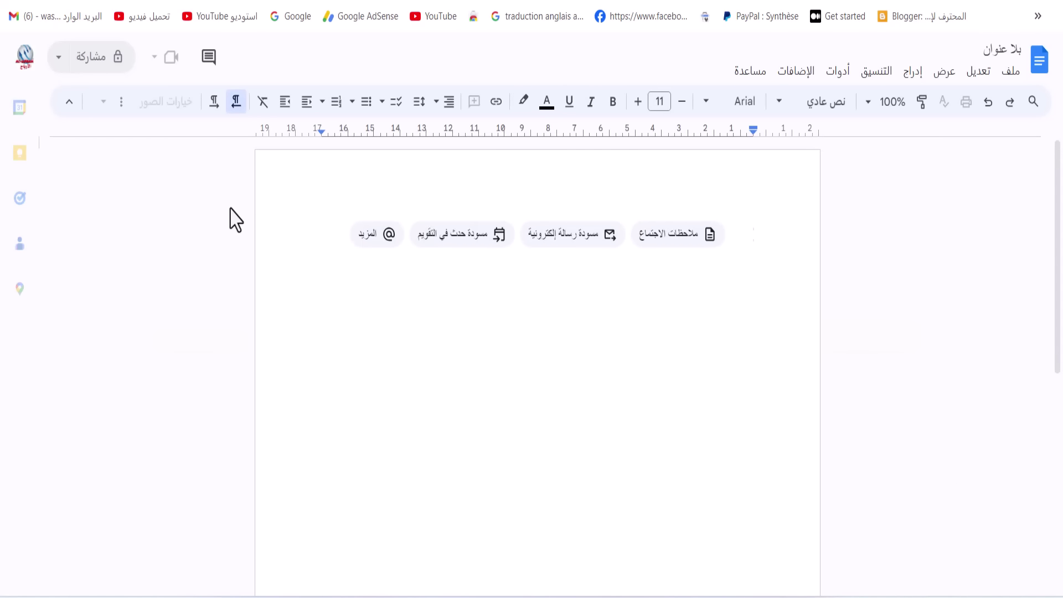
left_click(214, 101)
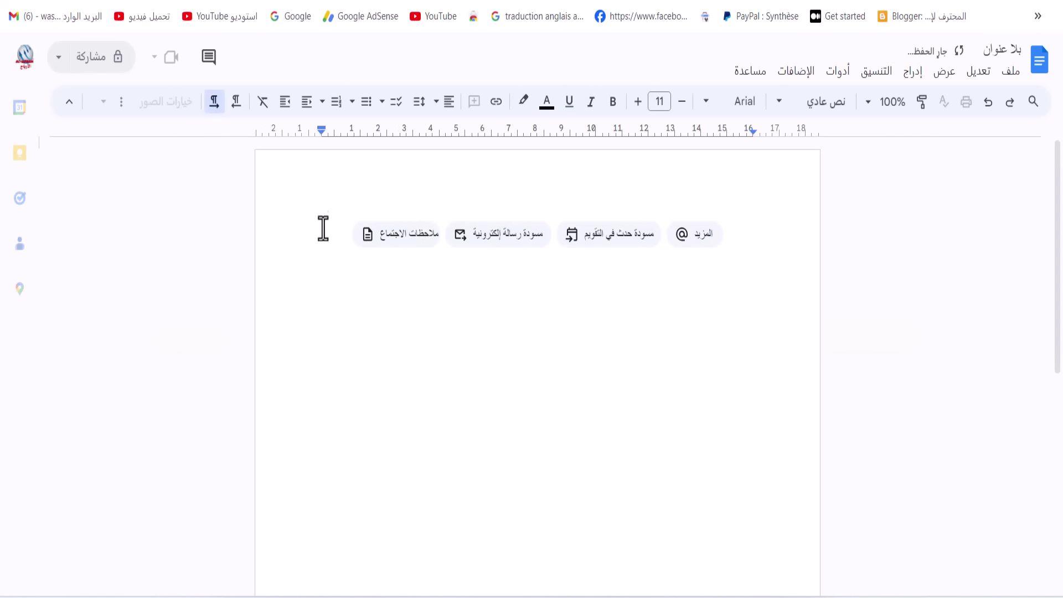
left_click_drag(311, 132, 279, 131)
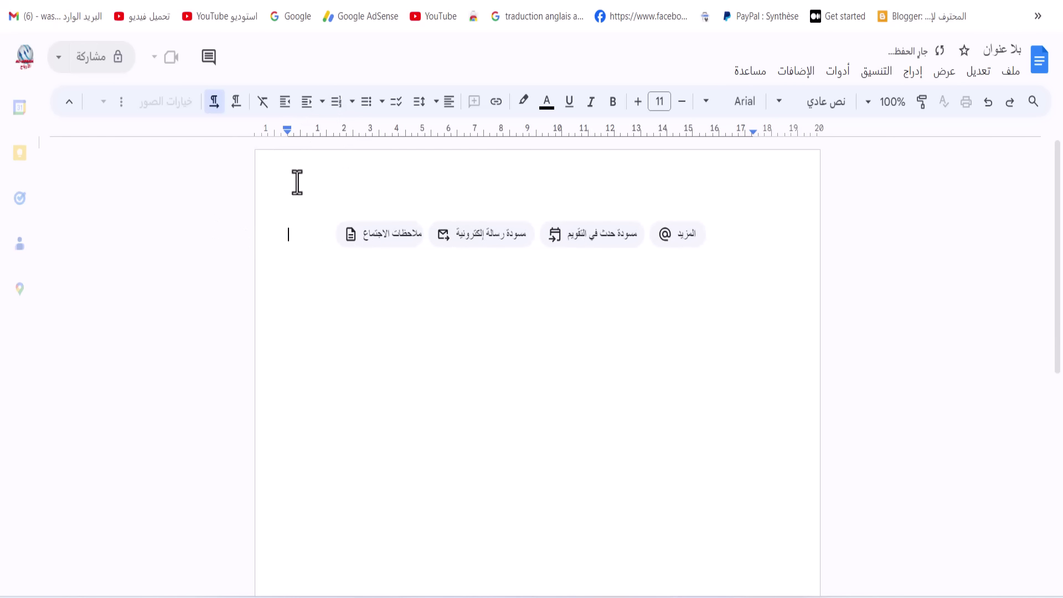
Step: Paste the copied story with its formatting into the blank document and check the pasted pages
right_click(301, 235)
left_click(268, 304)
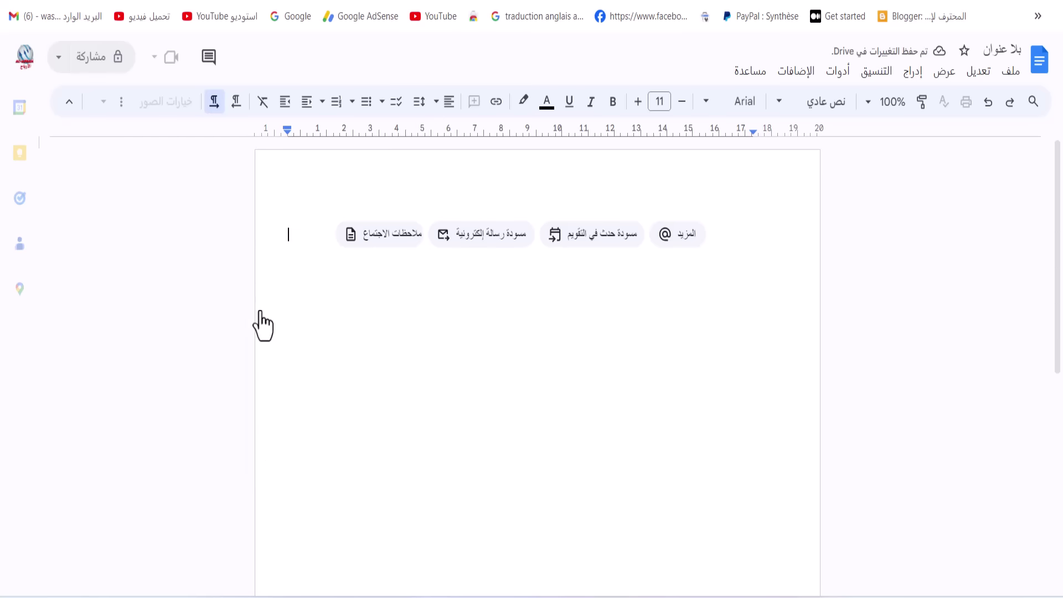
scroll(344, 368, "up", 20)
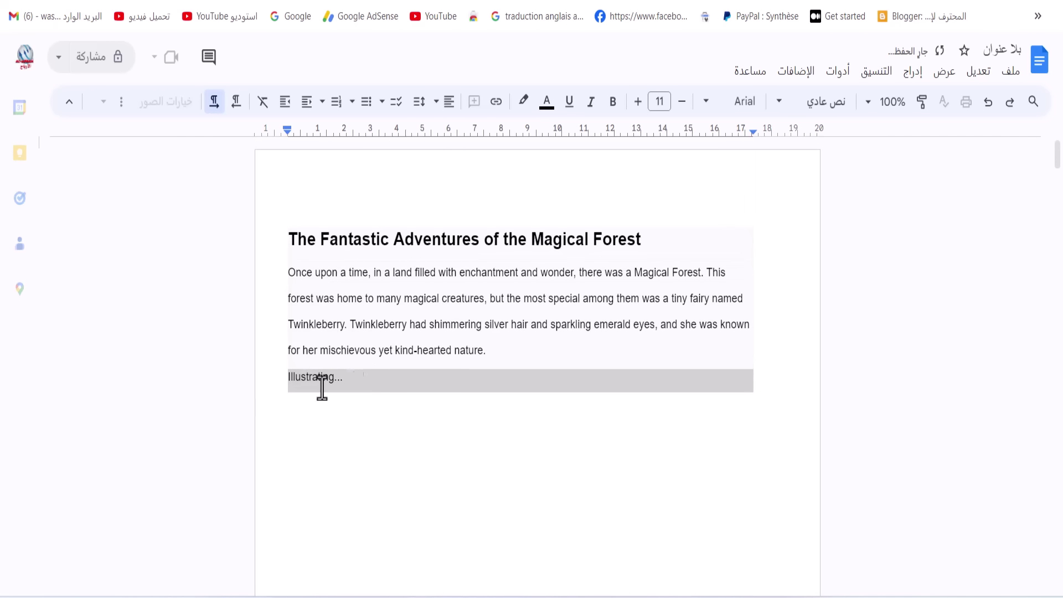
scroll(381, 374, "down", 5)
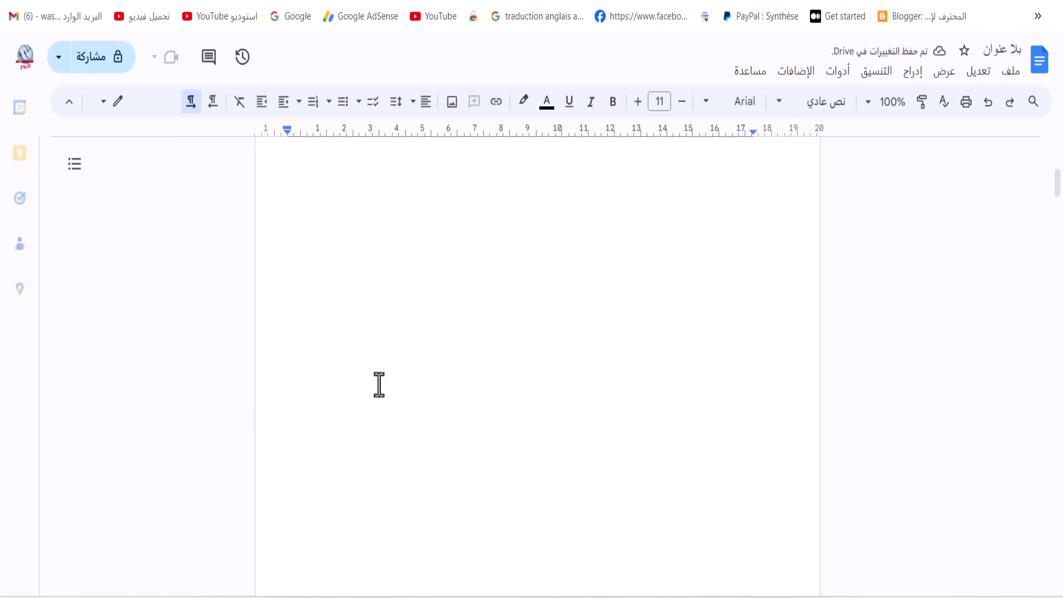
Step: Copy the story's heading and rename the document "The Fantastic Adventures of the Magical Forest"
scroll(378, 385, "up", 5)
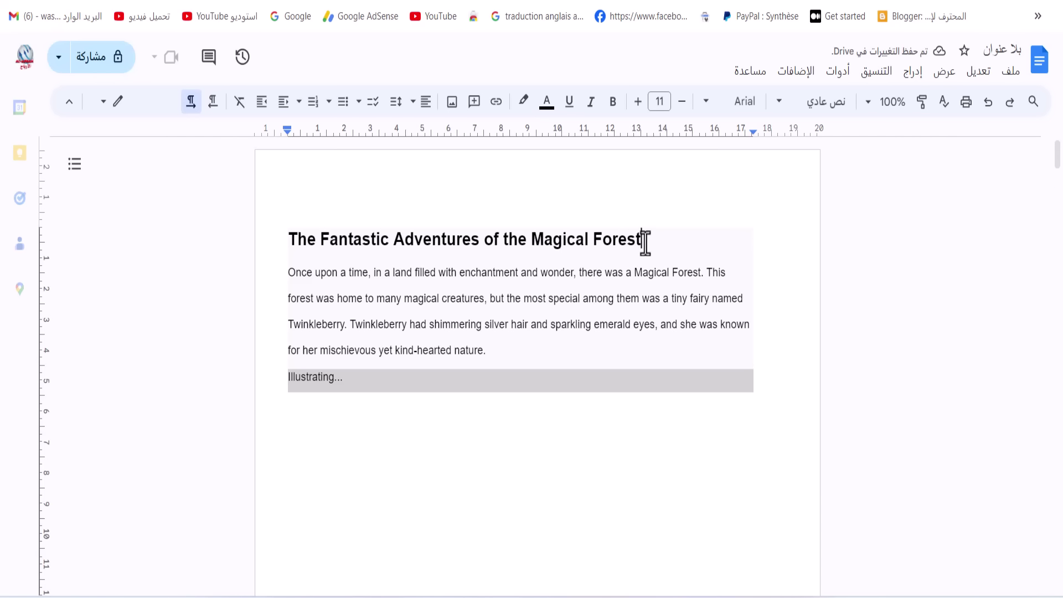
left_click_drag(644, 244, 275, 259)
right_click(304, 251)
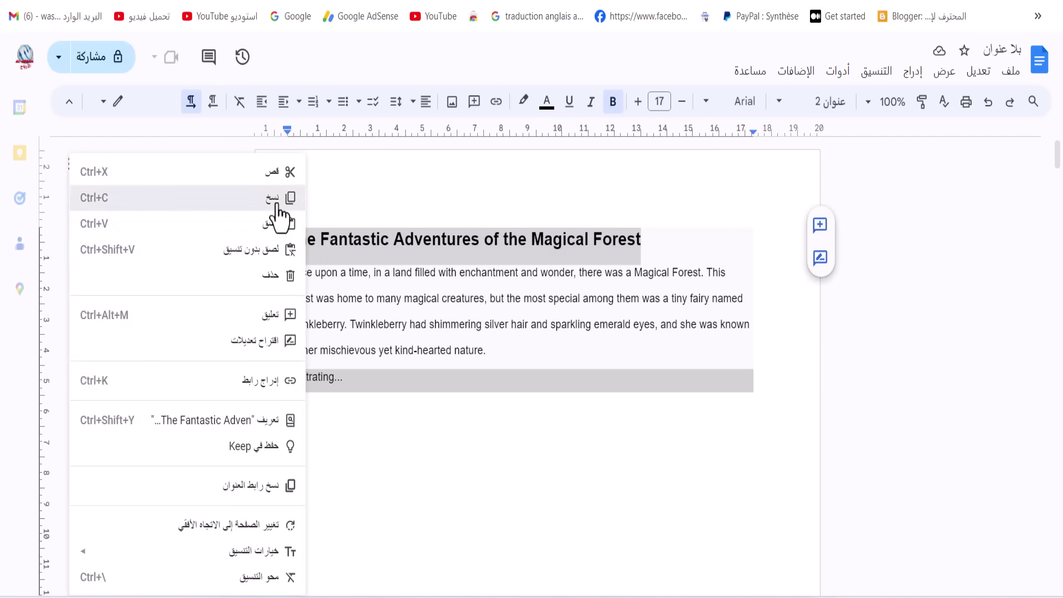
left_click(278, 205)
left_click(978, 50)
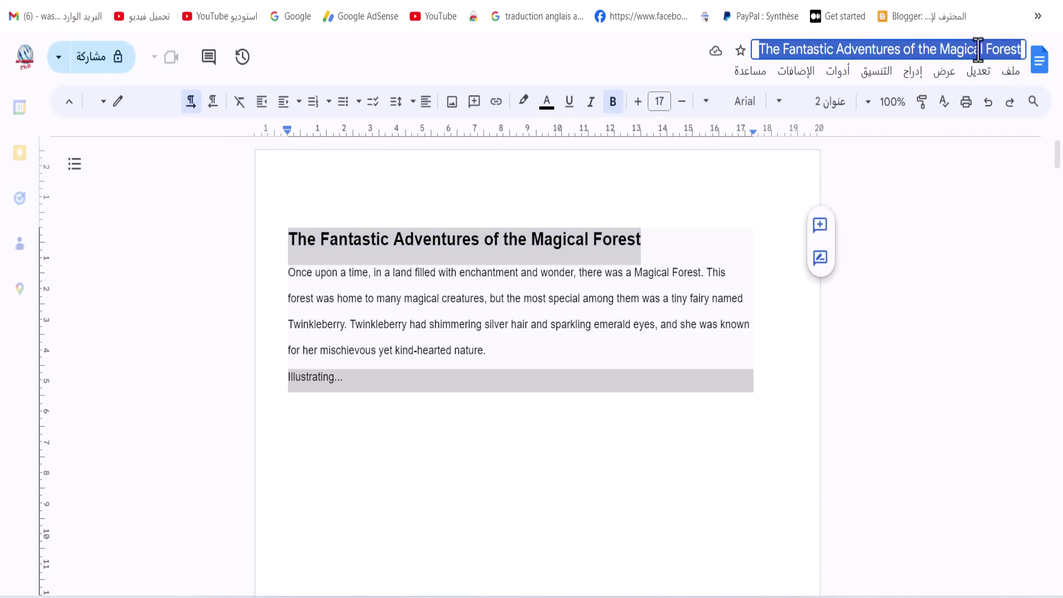
left_click(526, 281)
Step: Look through the document's pages to check the layout of the story text and illustrations
scroll(392, 392, "down", 6)
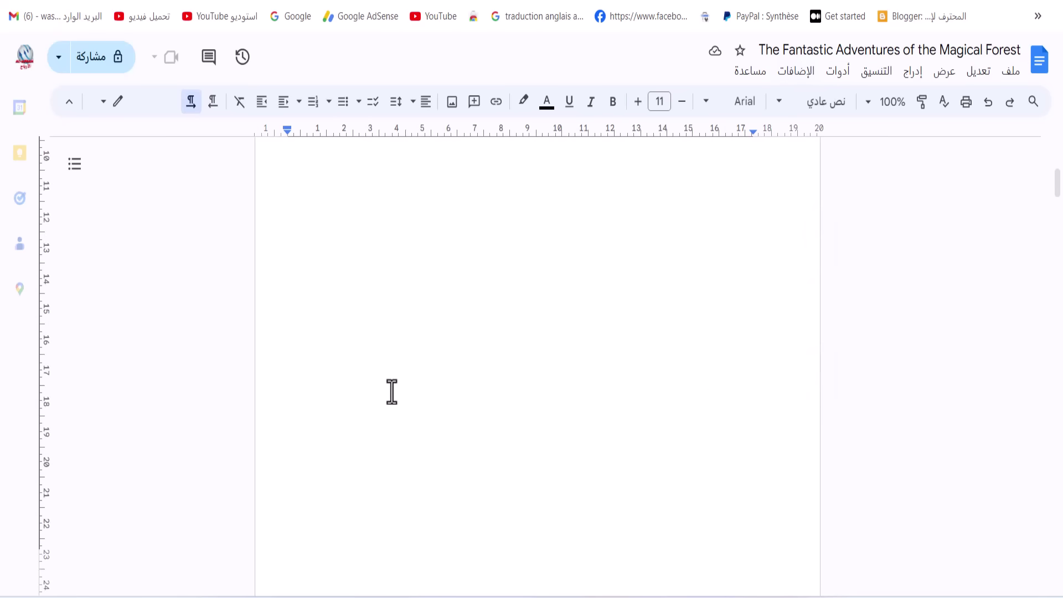
scroll(392, 392, "down", 20)
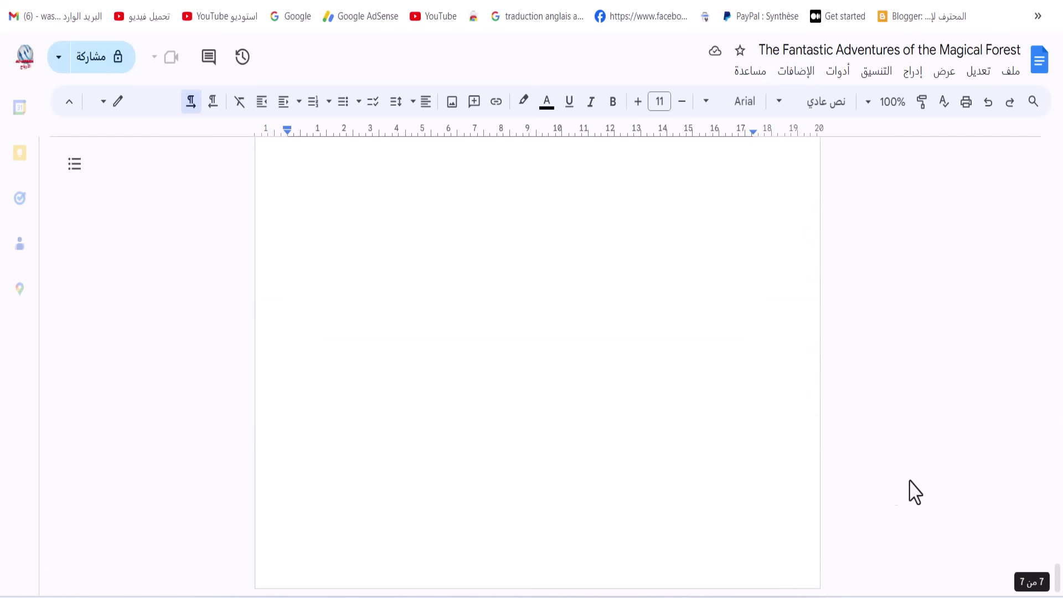
scroll(904, 472, "up", 20)
key("ctrl+Home")
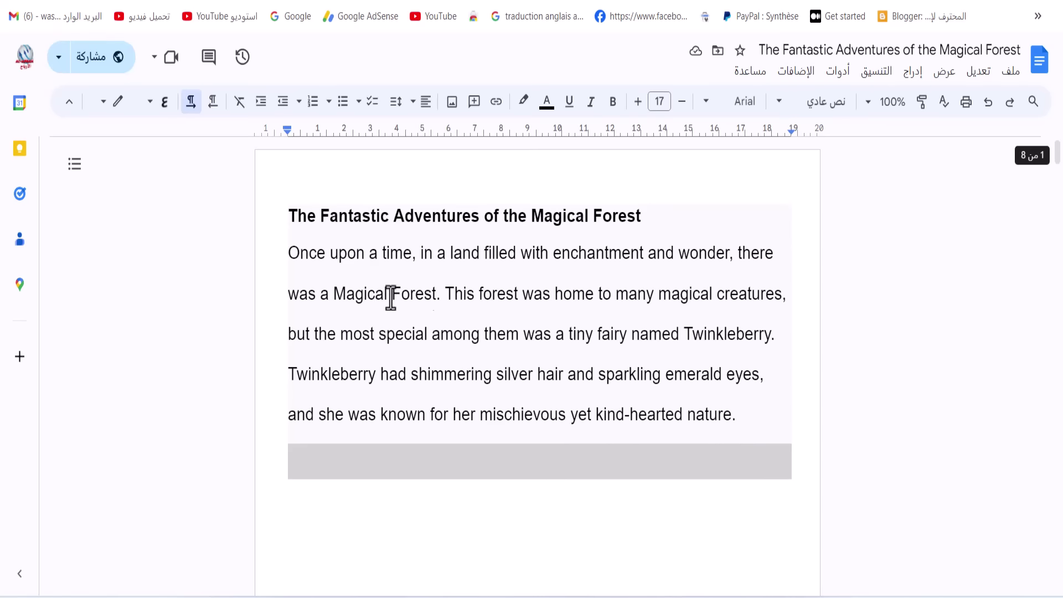
scroll(367, 290, "down", 20)
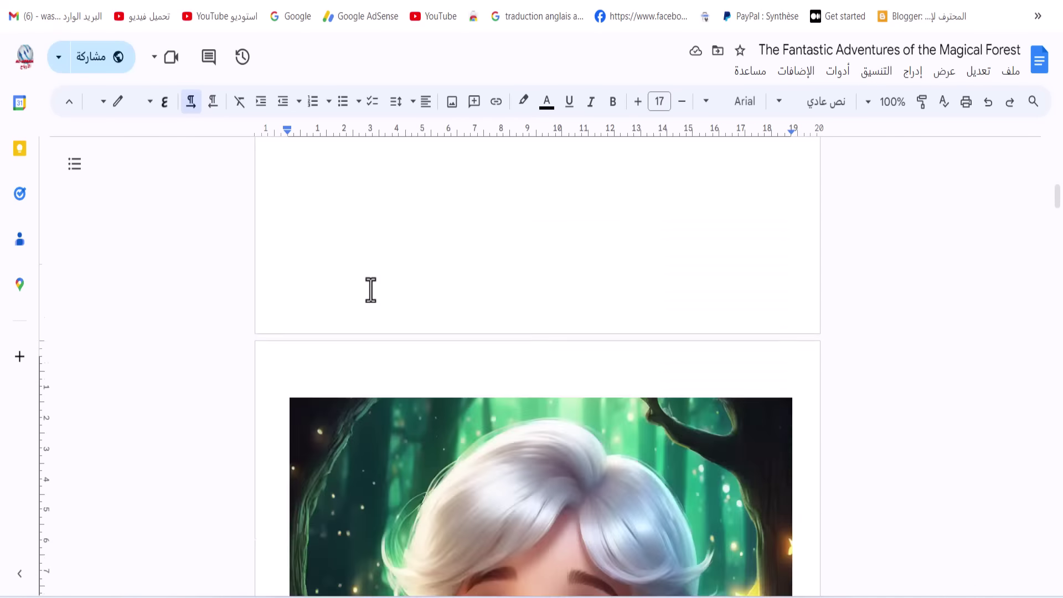
scroll(370, 290, "down", 20)
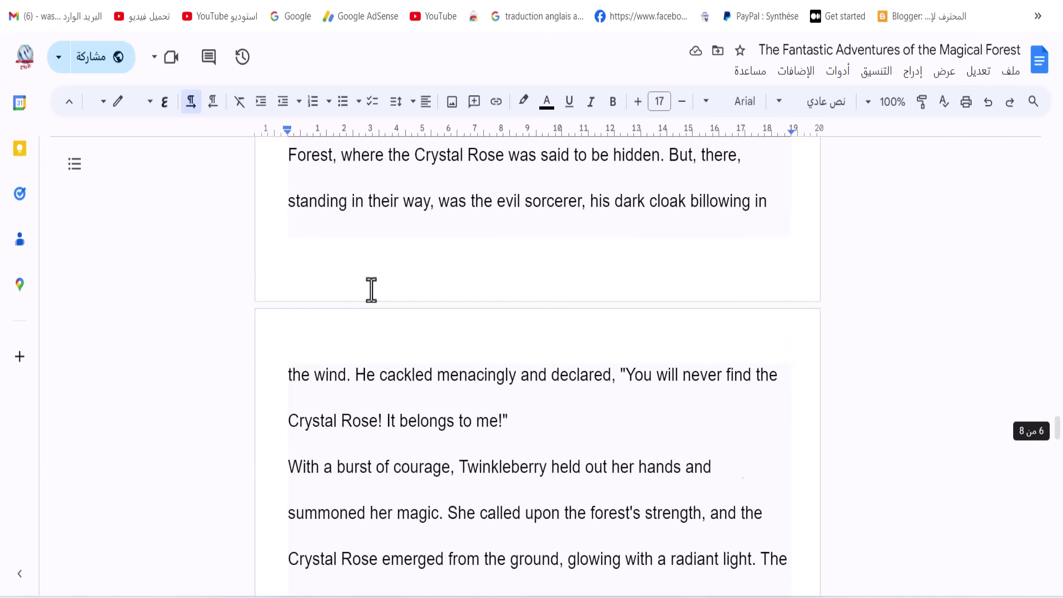
Step: Download the story document as a PDF and open the browser's recent downloads
left_click(1010, 71)
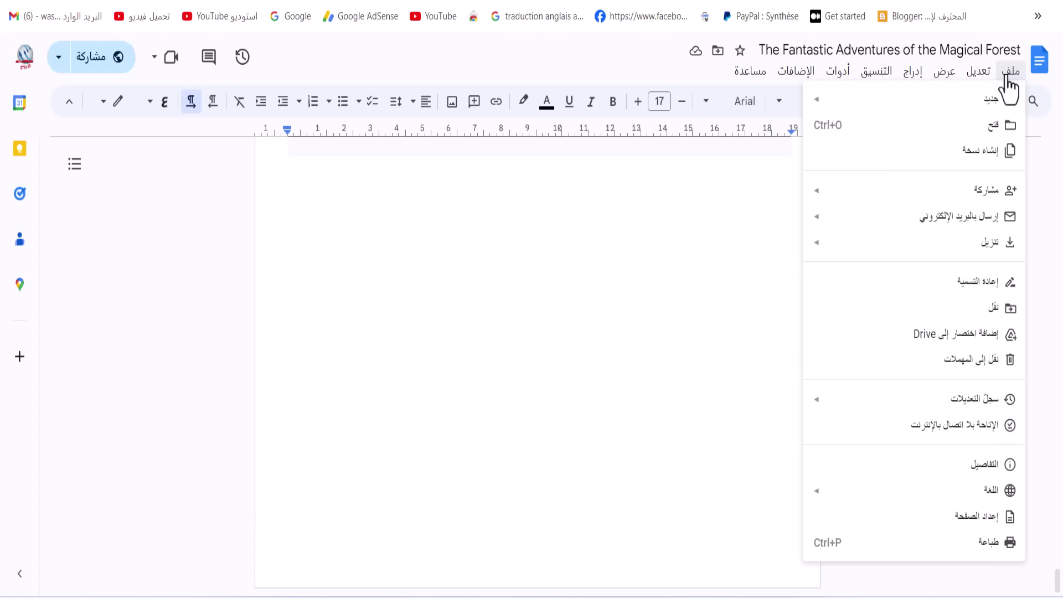
mouse_move(908, 242)
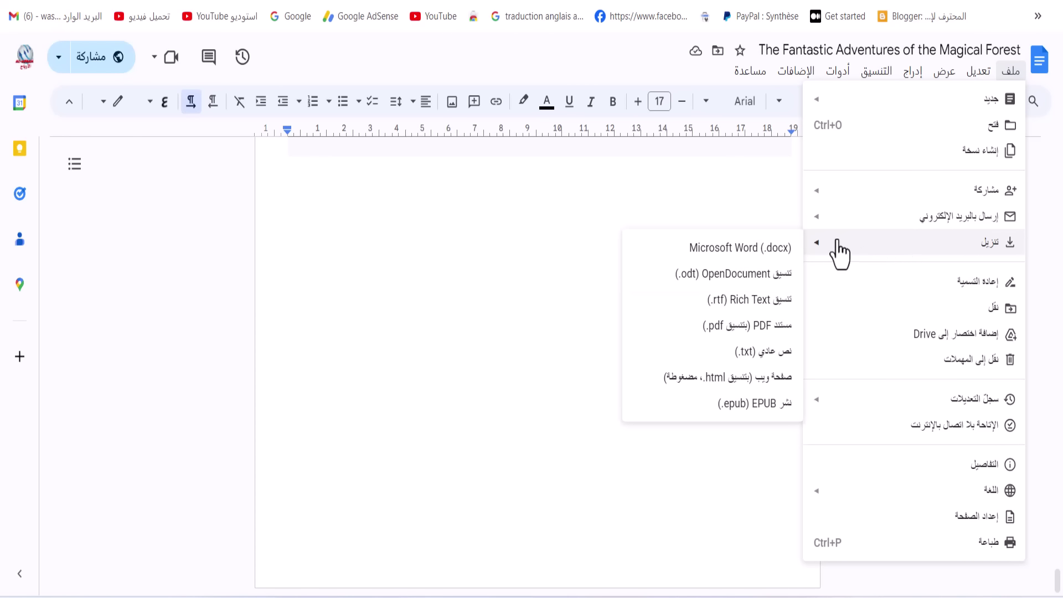
left_click(738, 329)
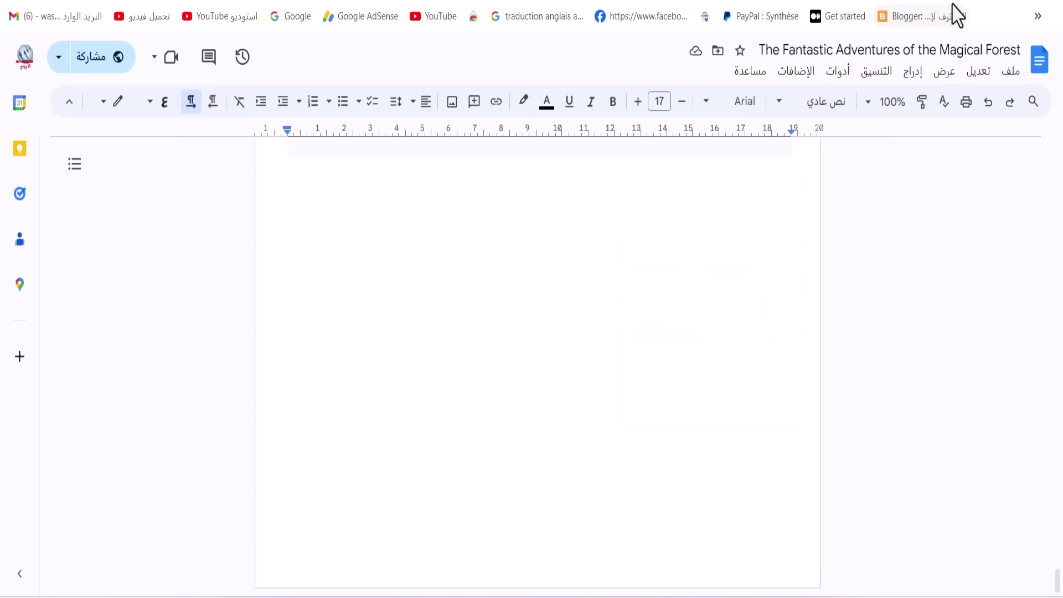
left_click(979, 3)
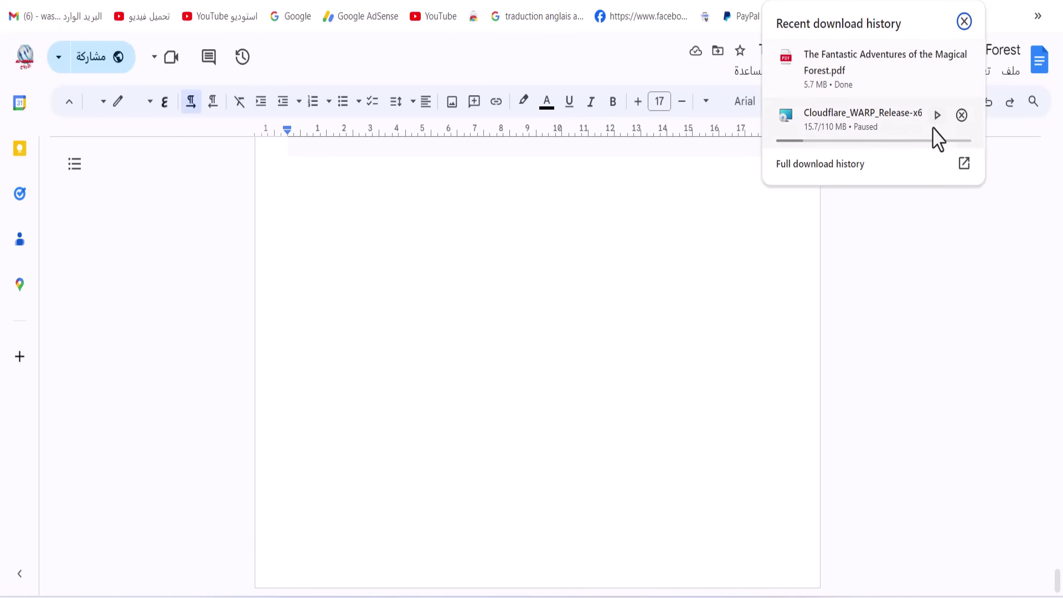
Step: Show the exported PDF of "The Fantastic Adventures of the Magical Forest" in its download folder and open it in the browser
left_click(935, 112)
left_click(939, 62)
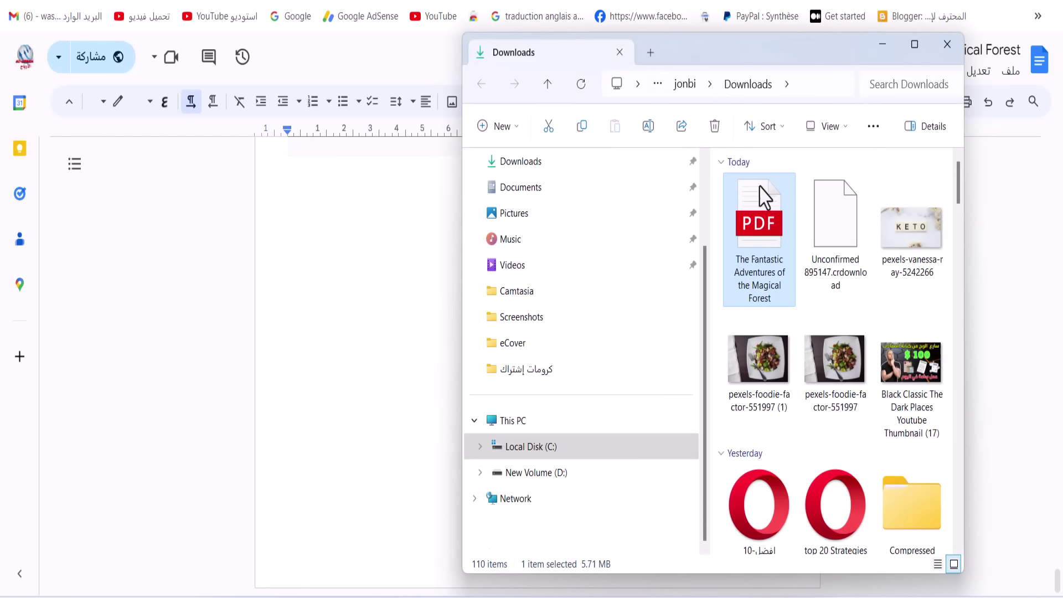
right_click(756, 198)
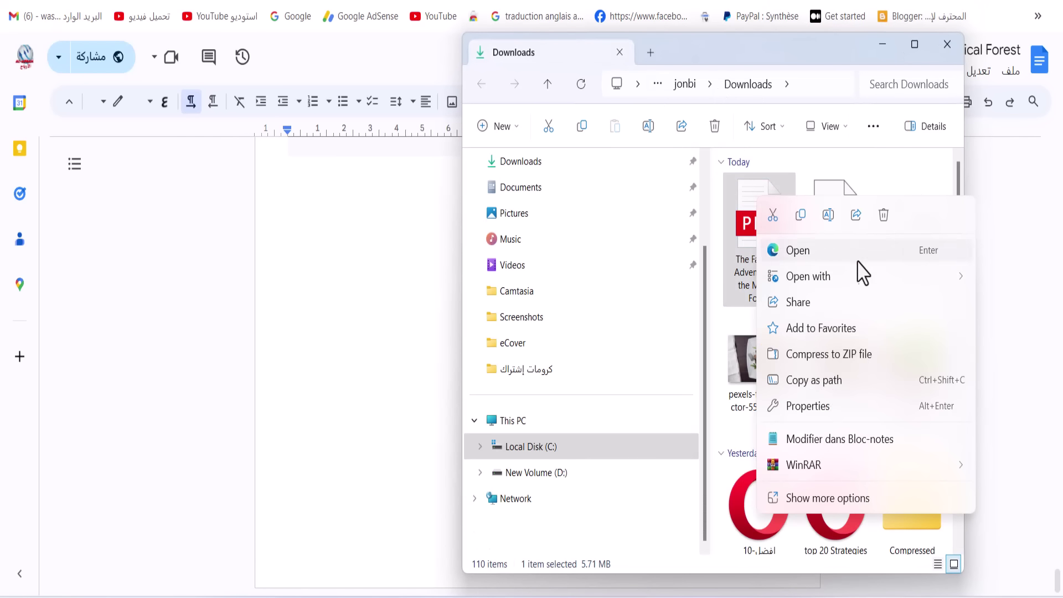
mouse_move(905, 285)
left_click(701, 303)
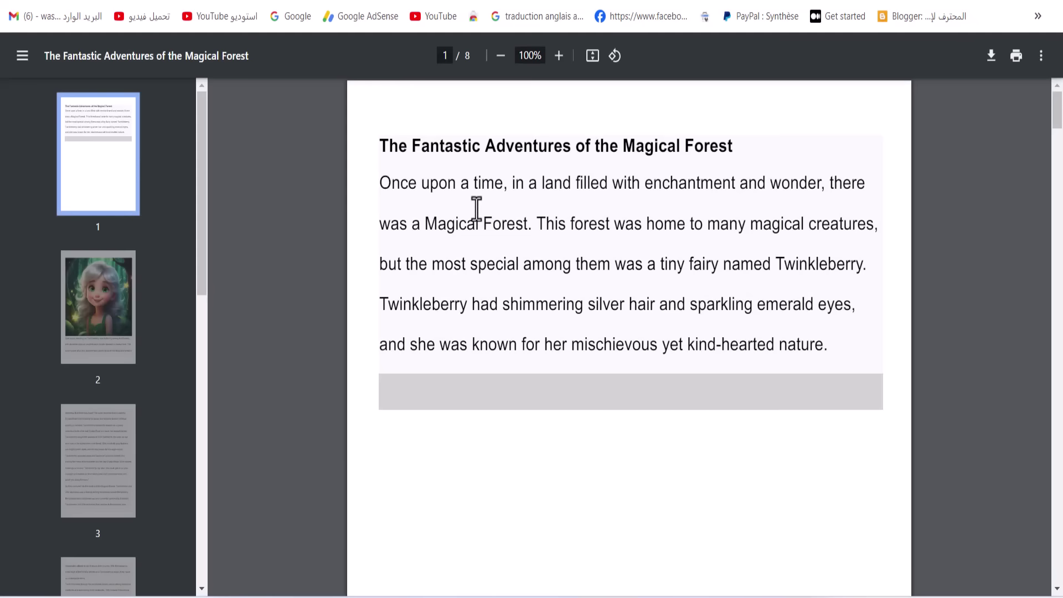
Step: Look through all pages of the exported PDF to check its title, story text and illustrations
scroll(469, 235, "down", 20)
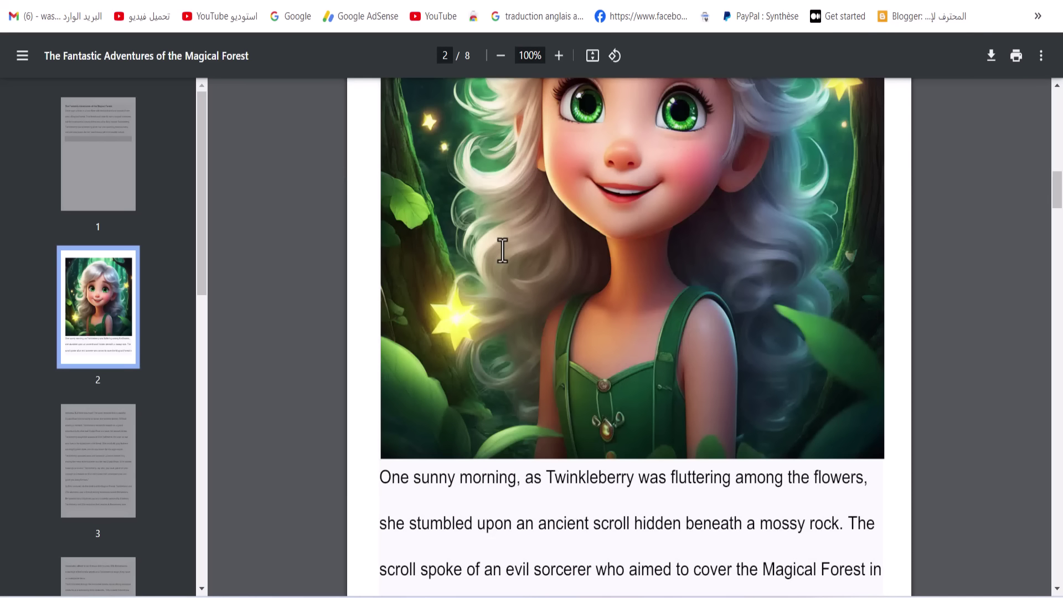
scroll(497, 246, "down", 20)
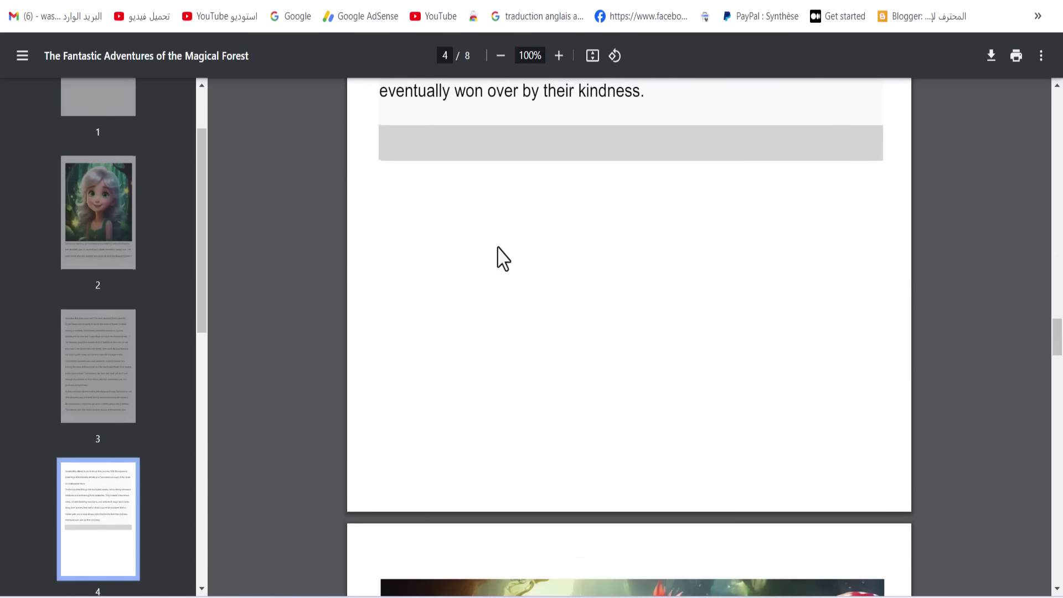
scroll(497, 247, "down", 20)
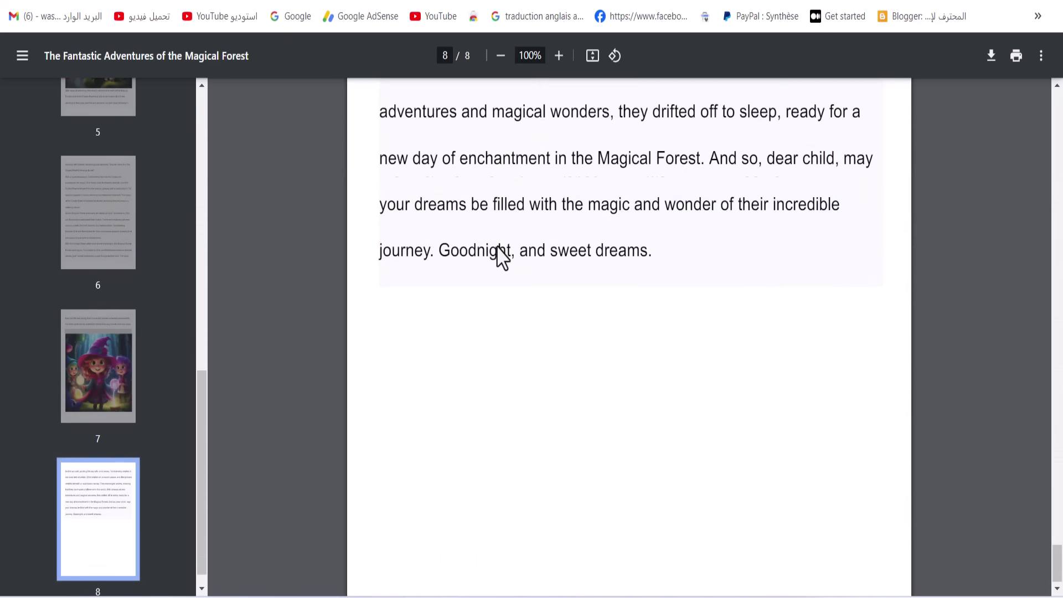
scroll(500, 254, "up", 20)
scroll(501, 254, "up", 20)
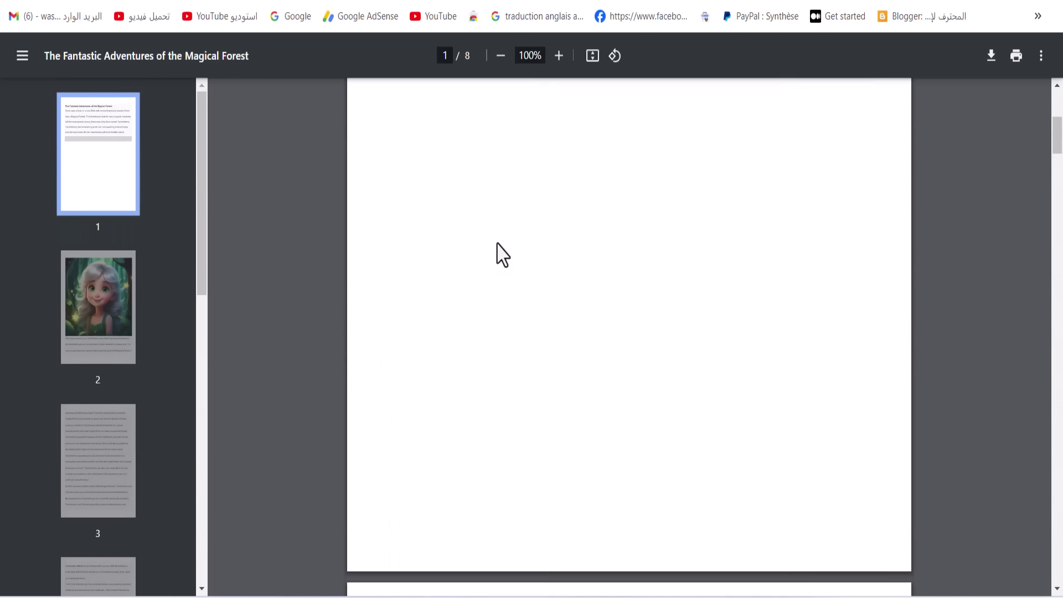
left_click_drag(716, 150, 344, 151)
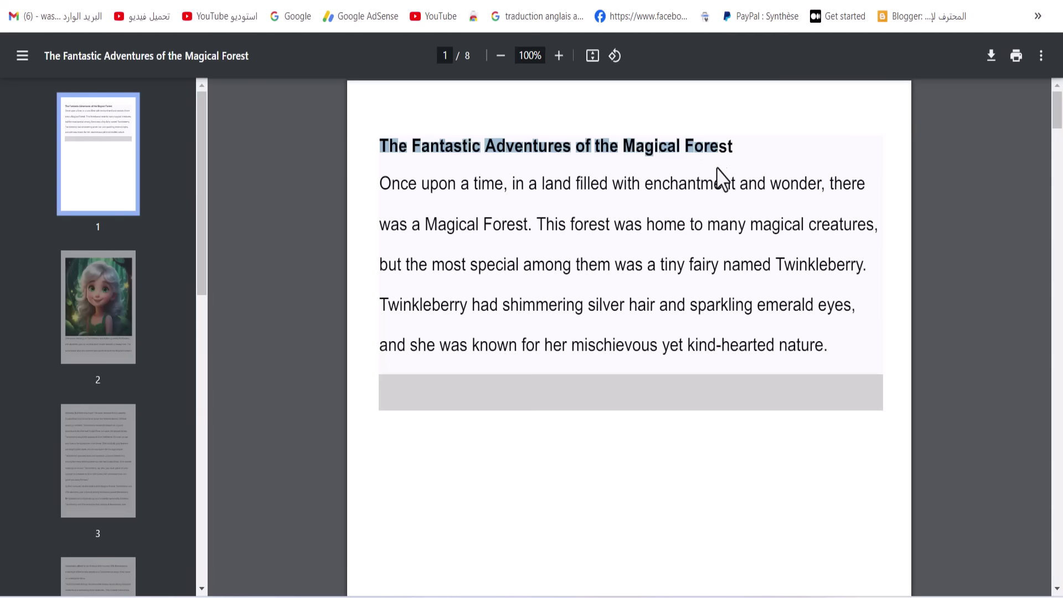
scroll(757, 176, "down", 20)
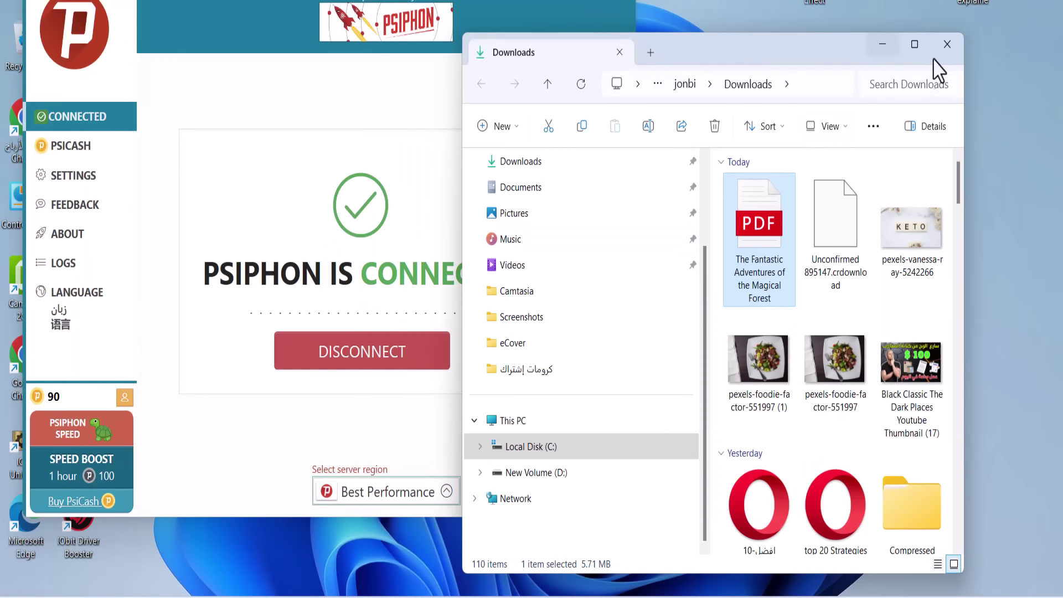
Step: Close the Downloads folder window and copy the story's heading from the first page of the Google Docs document
left_click(943, 46)
left_click(759, 585)
mouse_move(670, 596)
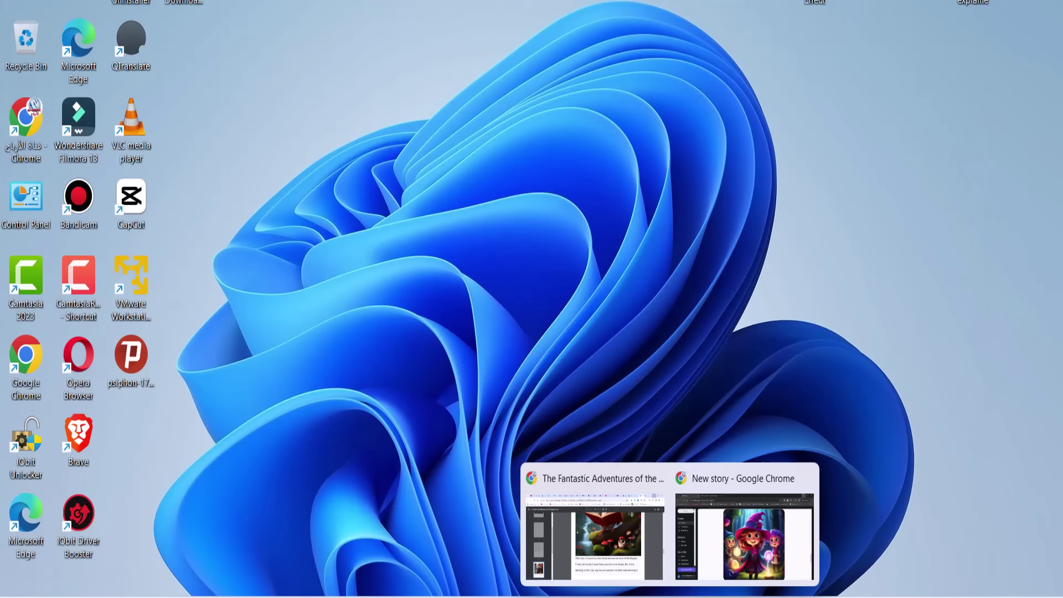
left_click(609, 529)
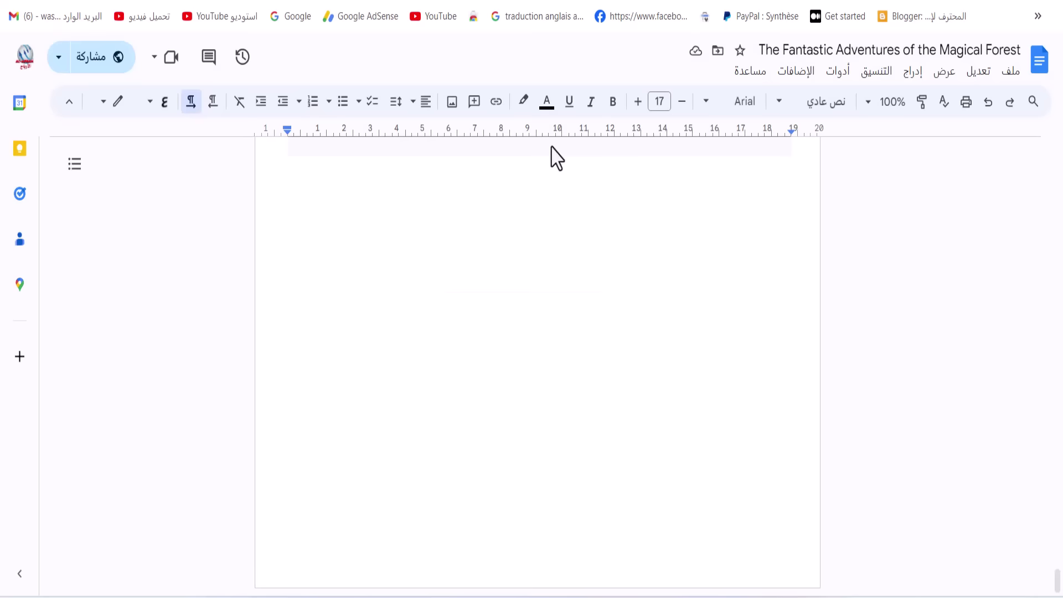
scroll(514, 190, "up", 20)
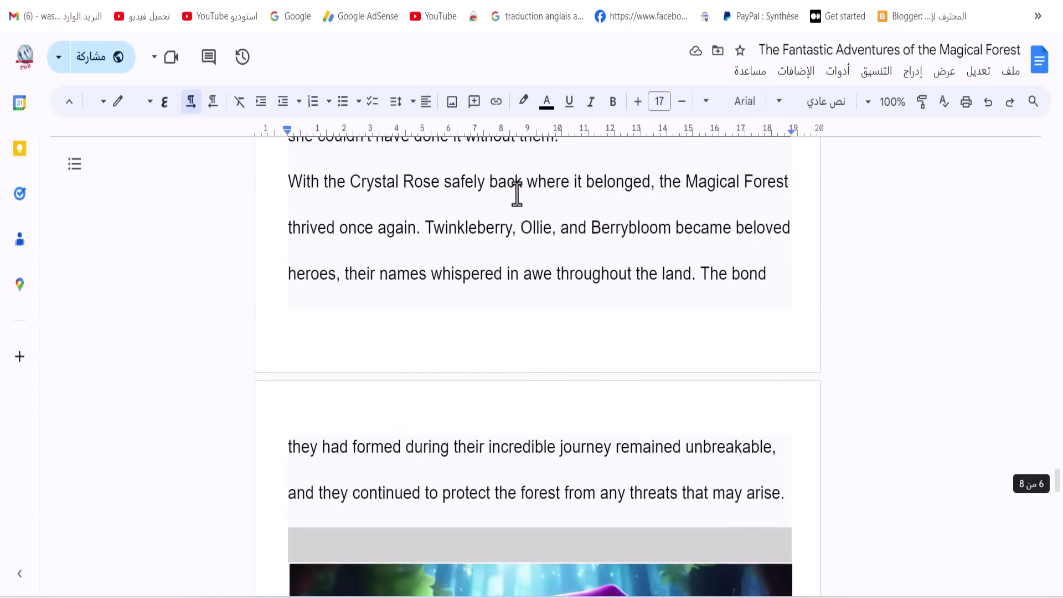
left_click_drag(668, 216, 290, 218)
right_click(320, 219)
left_click(287, 183)
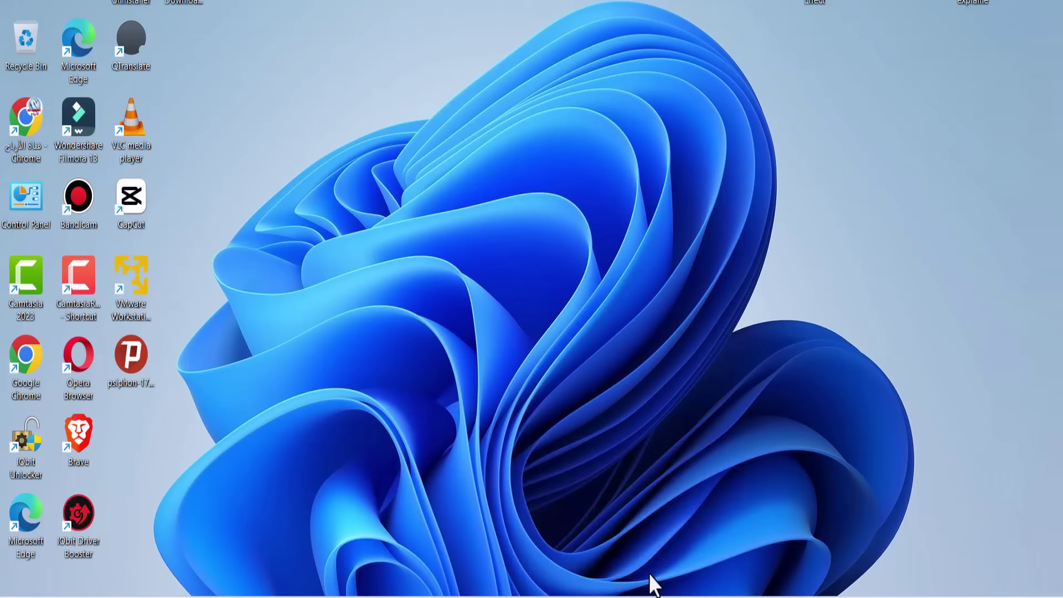
left_click(641, 526)
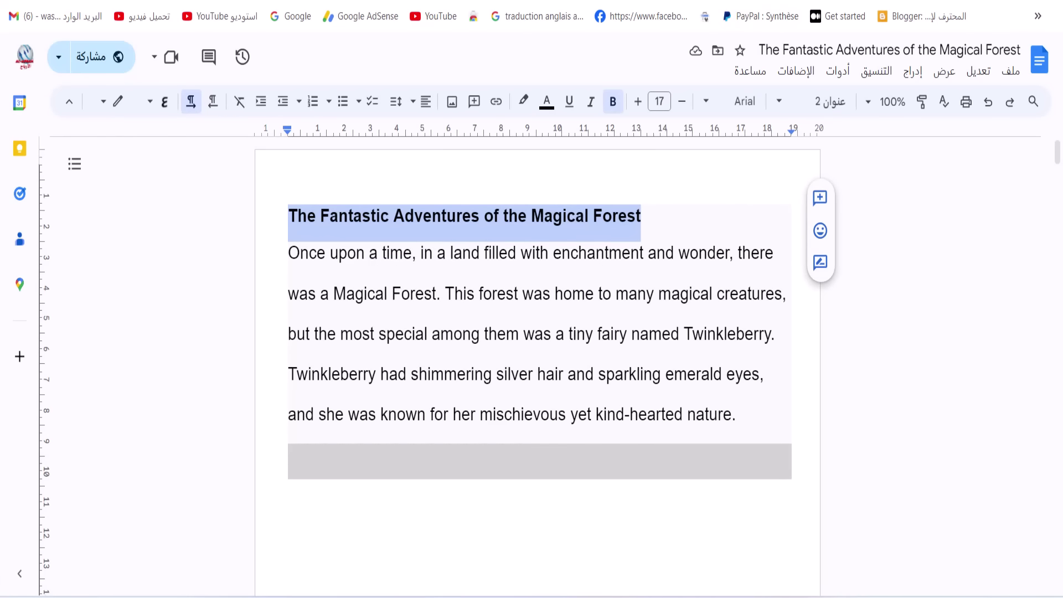
Step: Switch to Gumroad and name the new product "The Fantastic Adventures of the Magical Forest (story kids just 2 $)"
left_click(620, 1)
right_click(479, 111)
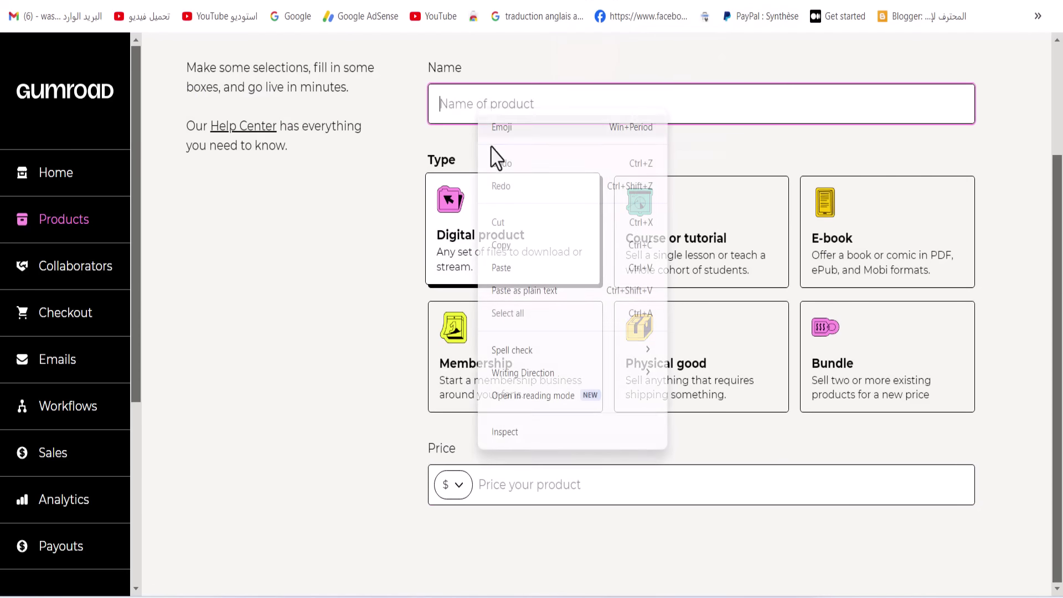
left_click(501, 268)
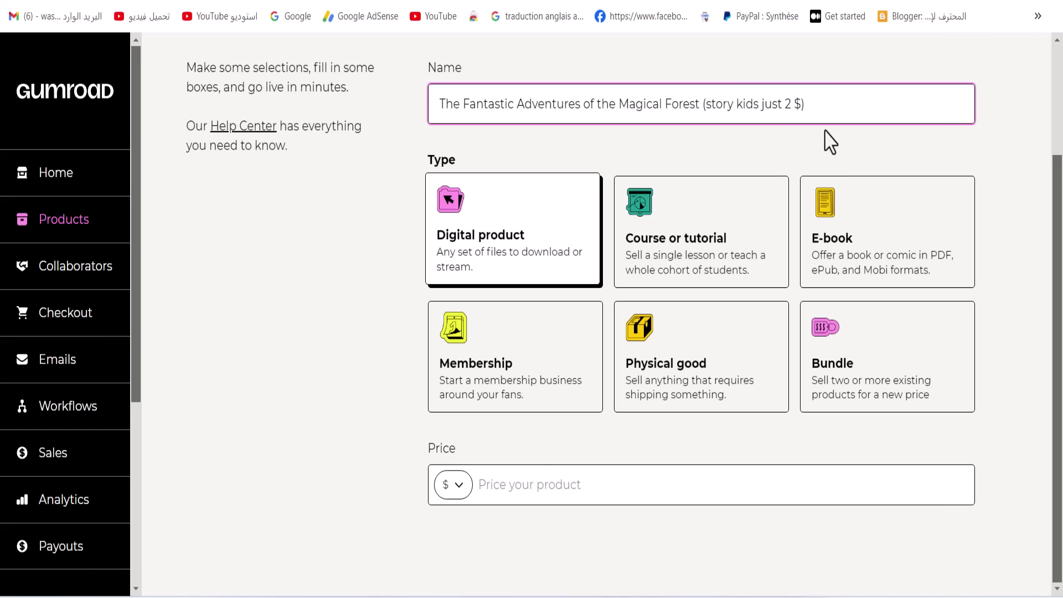
Step: Set the product's price to $2 and submit the form to continue to customization
left_click(534, 475)
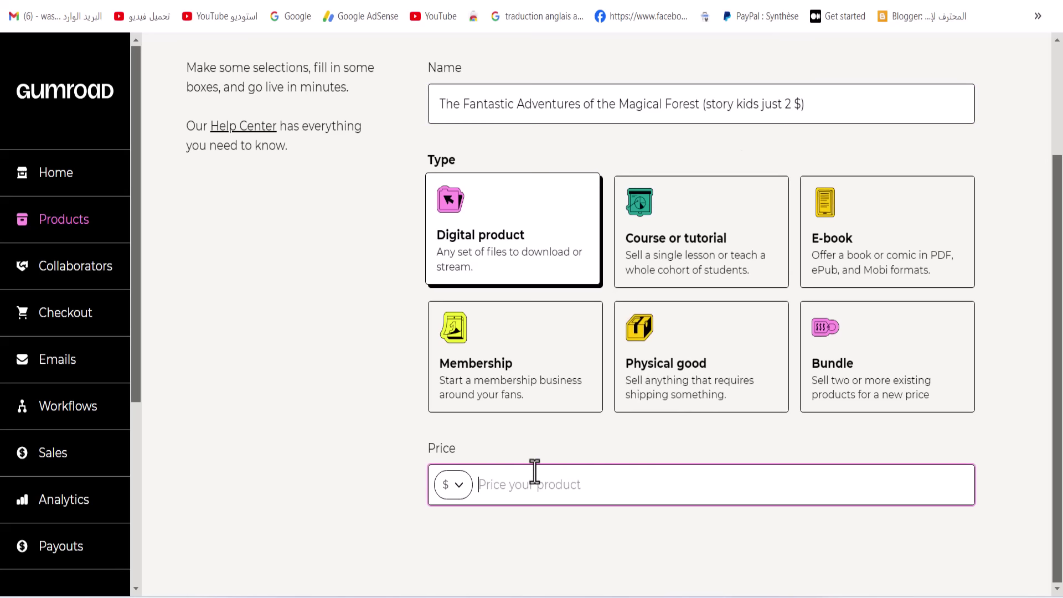
type("2")
scroll(617, 455, "up", 3)
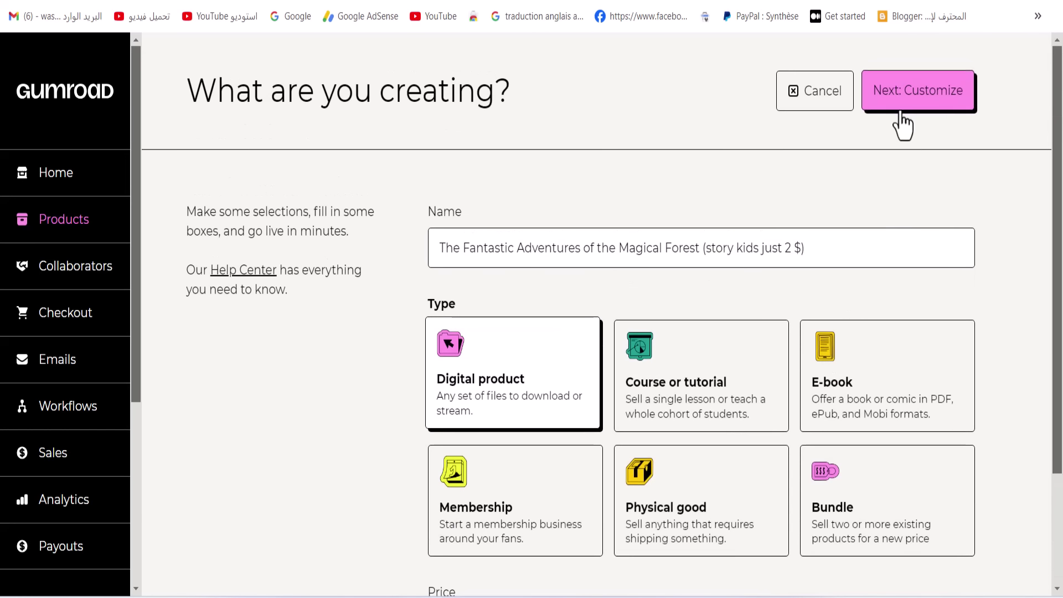
left_click(916, 105)
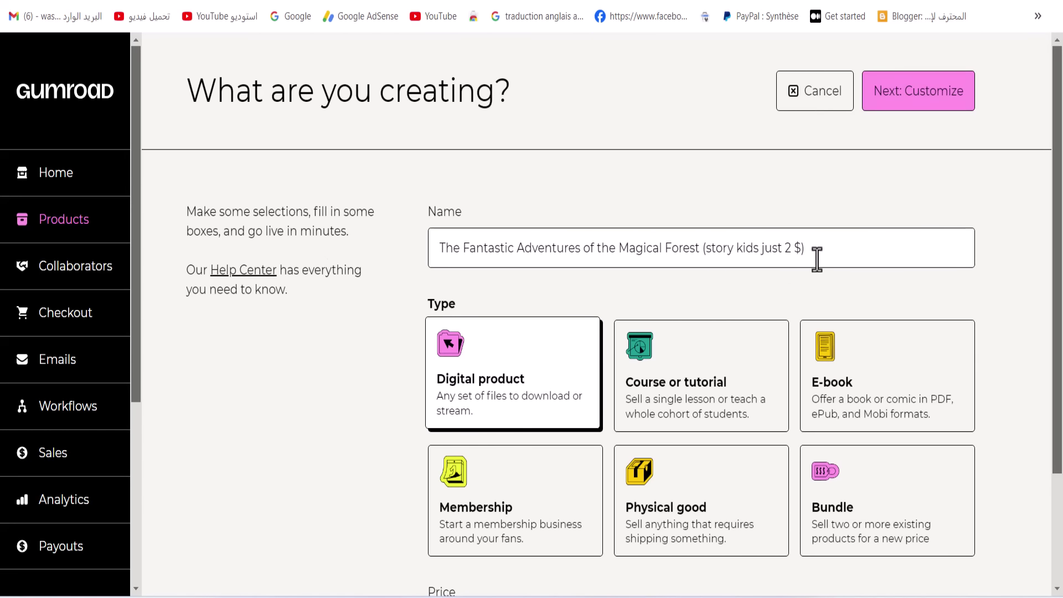
Step: Copy the full product name from the new product form
left_click_drag(857, 249, 341, 325)
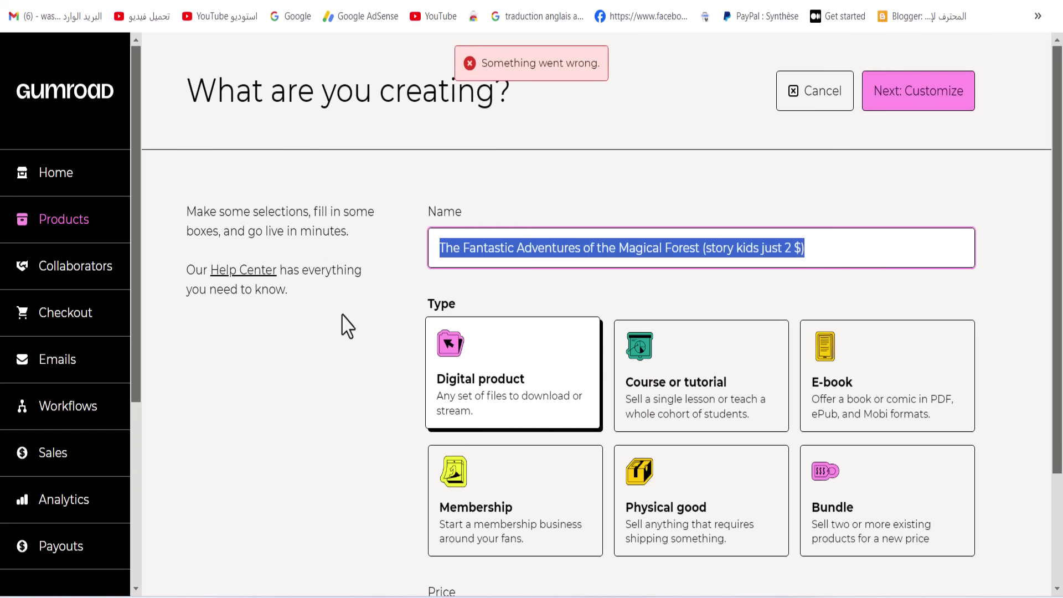
right_click(515, 251)
left_click(548, 329)
Step: Sign in to Gumroad with the filled-in account details and submit the new product again for customization
mouse_move(730, 596)
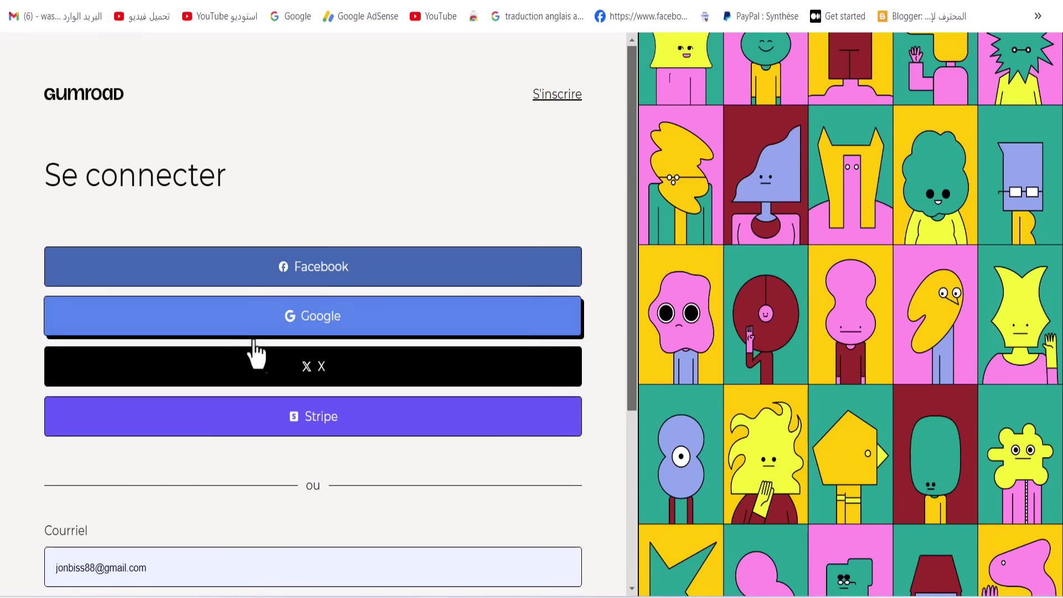
scroll(297, 517, "down", 5)
left_click(287, 474)
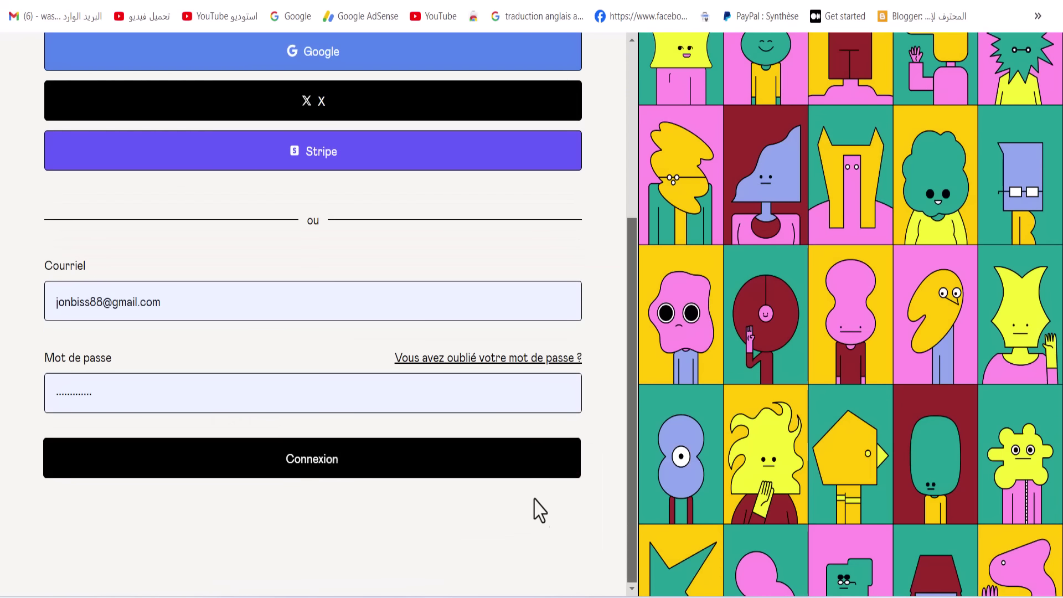
left_click(65, 1)
left_click(577, 132)
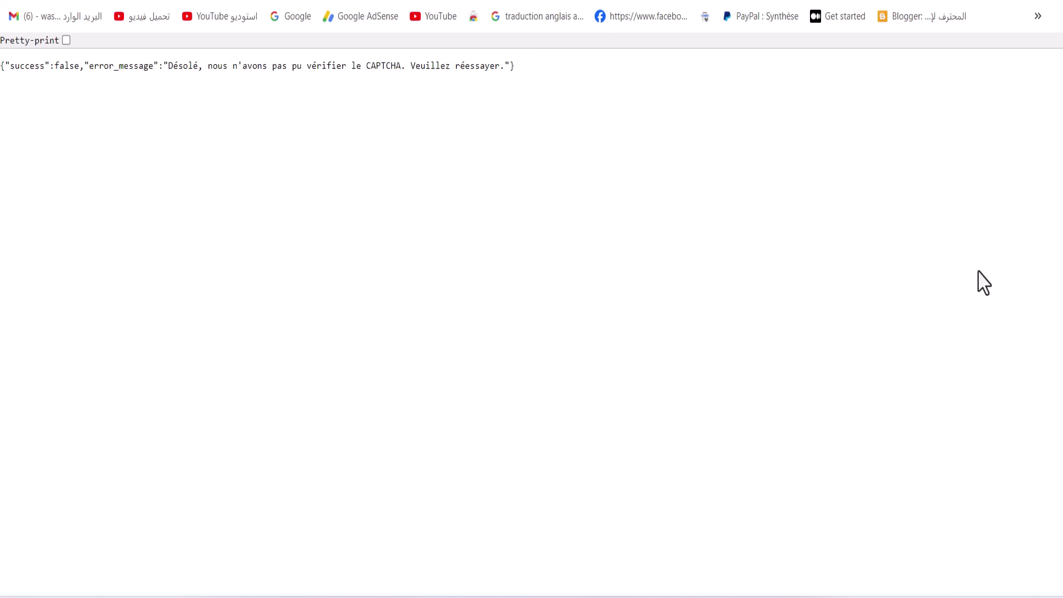
key("alt+Left")
left_click(894, 104)
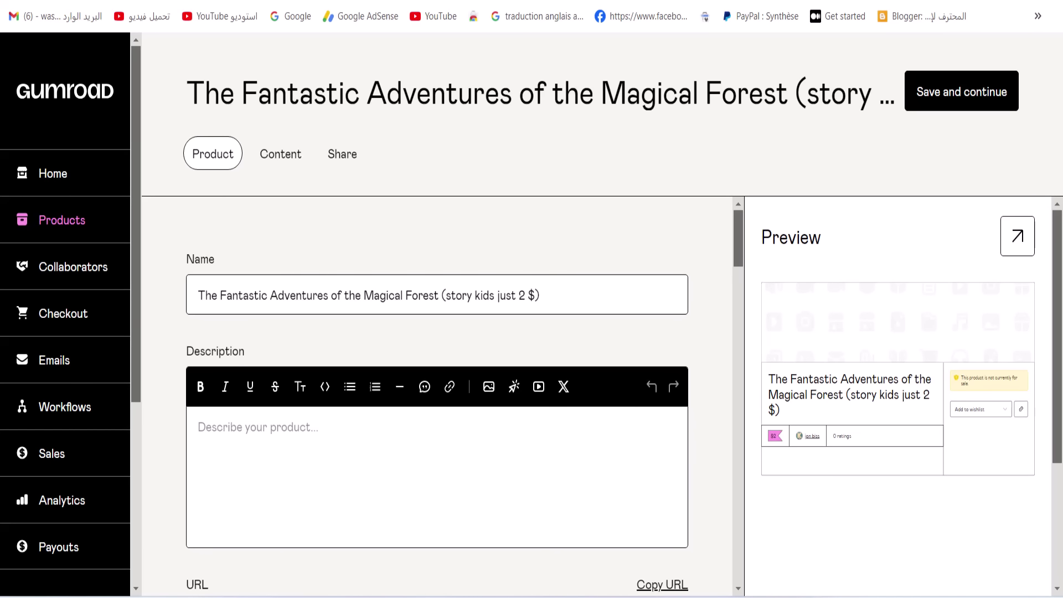
Step: Copy the story's opening text through "sparkling emerald eyes," from the Google Docs document and paste it as the Gumroad product's description
key("ctrl+Tab")
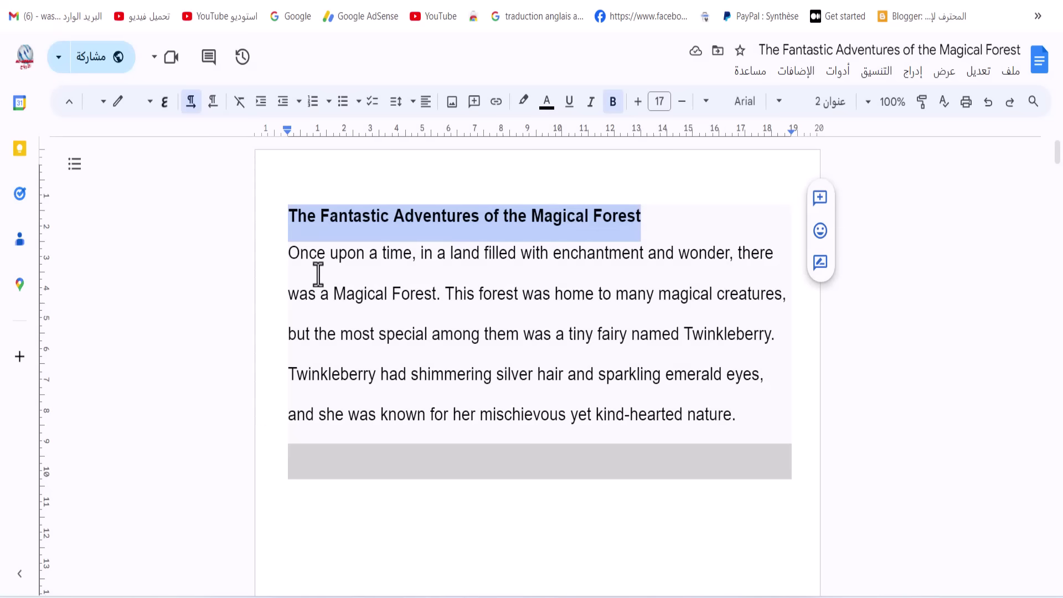
left_click_drag(287, 253, 767, 380)
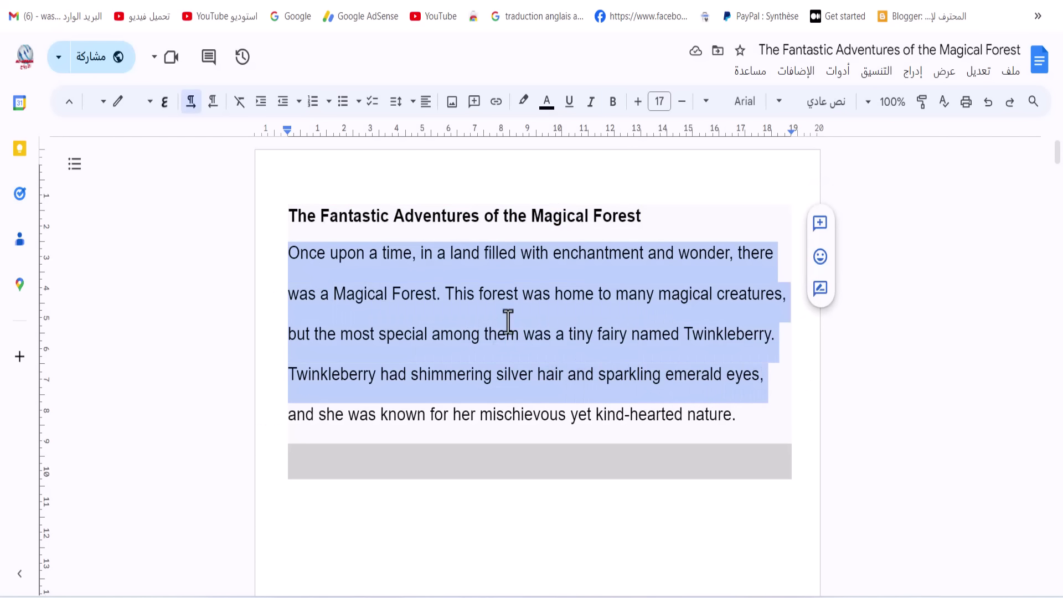
right_click(508, 322)
left_click(443, 214)
left_click(609, 0)
left_click(292, 423)
right_click(292, 425)
left_click(336, 257)
Step: Review the product's cover upload section and bring up the available actions for the fairy illustration in the Google Docs document
scroll(397, 396, "down", 7)
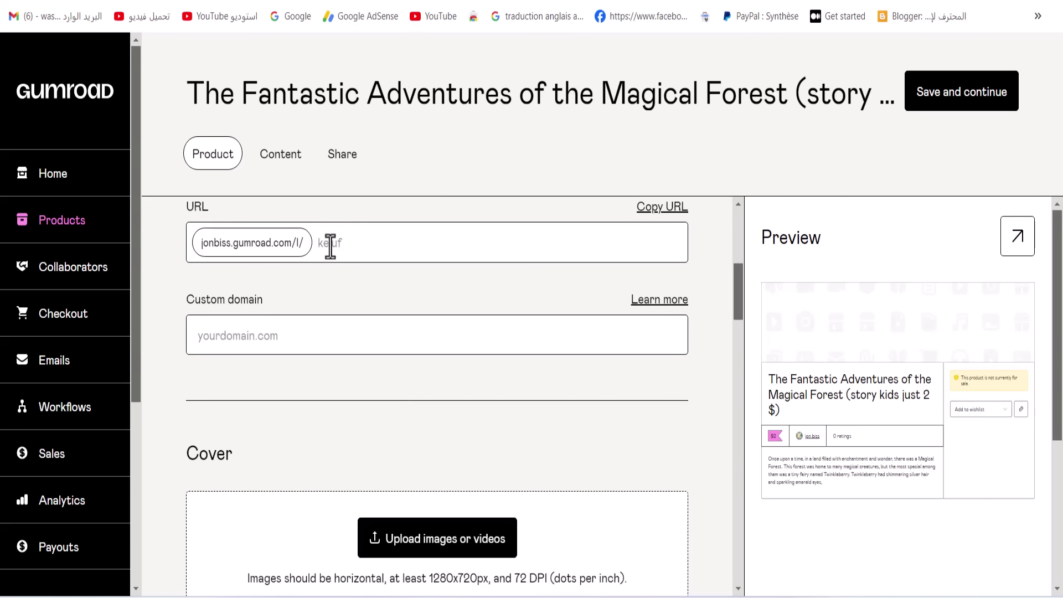
scroll(369, 453, "down", 5)
scroll(391, 458, "up", 5)
key("ctrl+Tab")
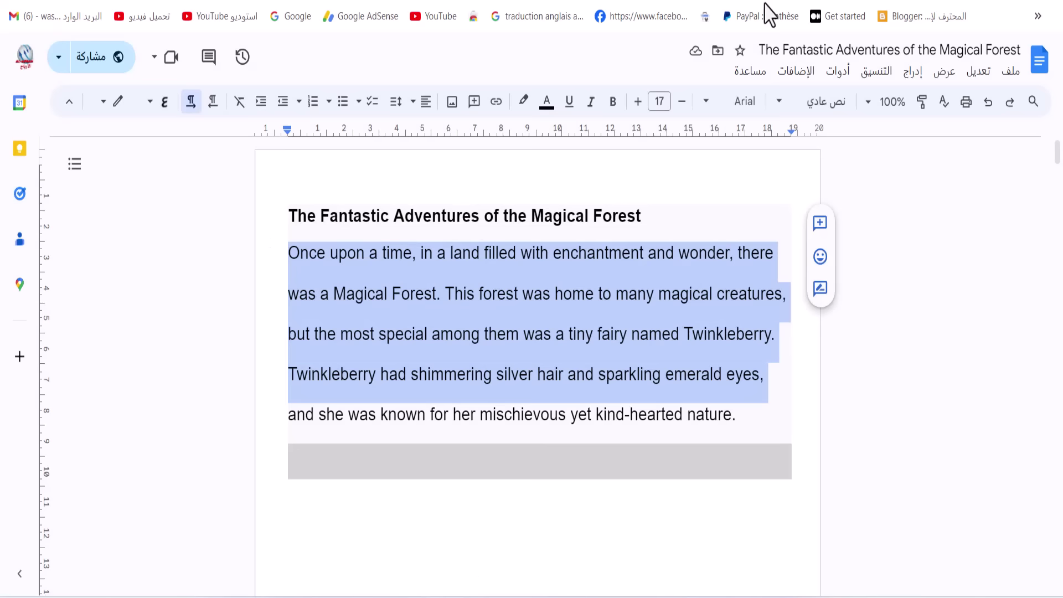
scroll(569, 254, "down", 5)
right_click(570, 255)
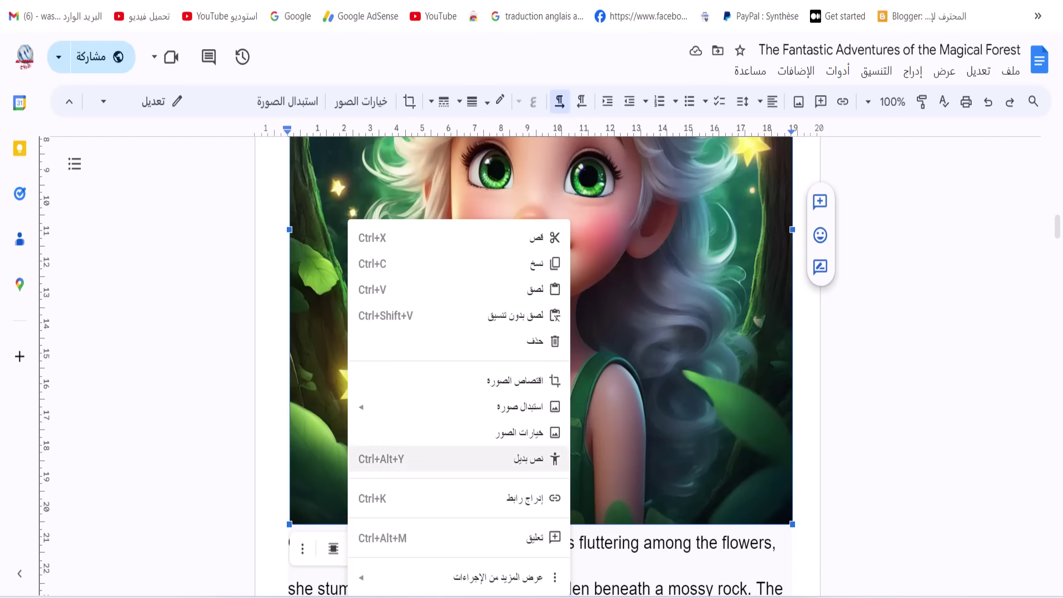
Step: Save the BedtimeStory.ai story page to Downloads as "New story" in Webpage, Complete format, and return to the Gumroad product
mouse_move(686, 595)
left_click(764, 529)
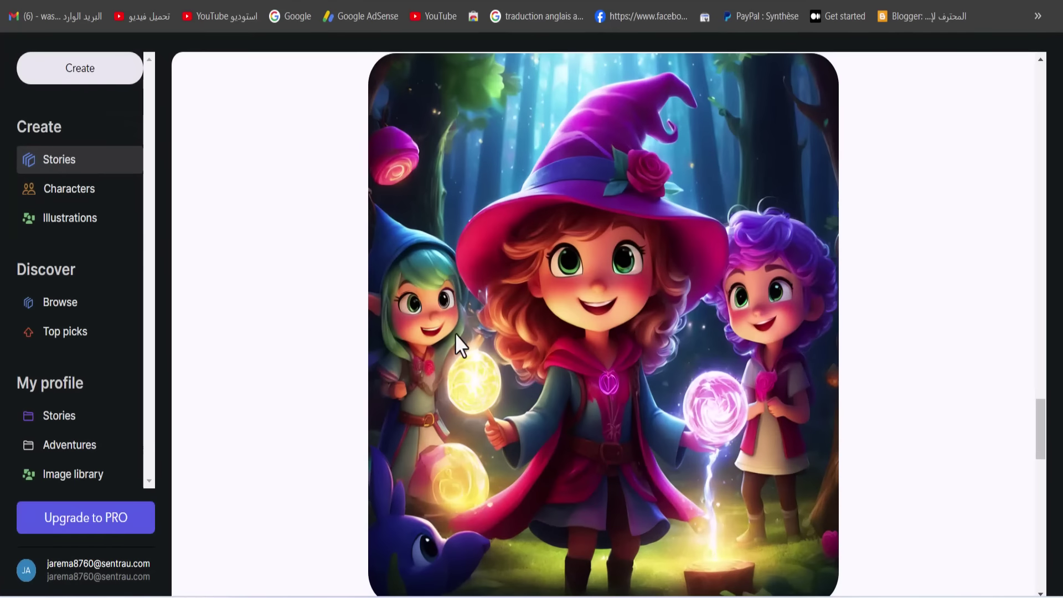
right_click(466, 295)
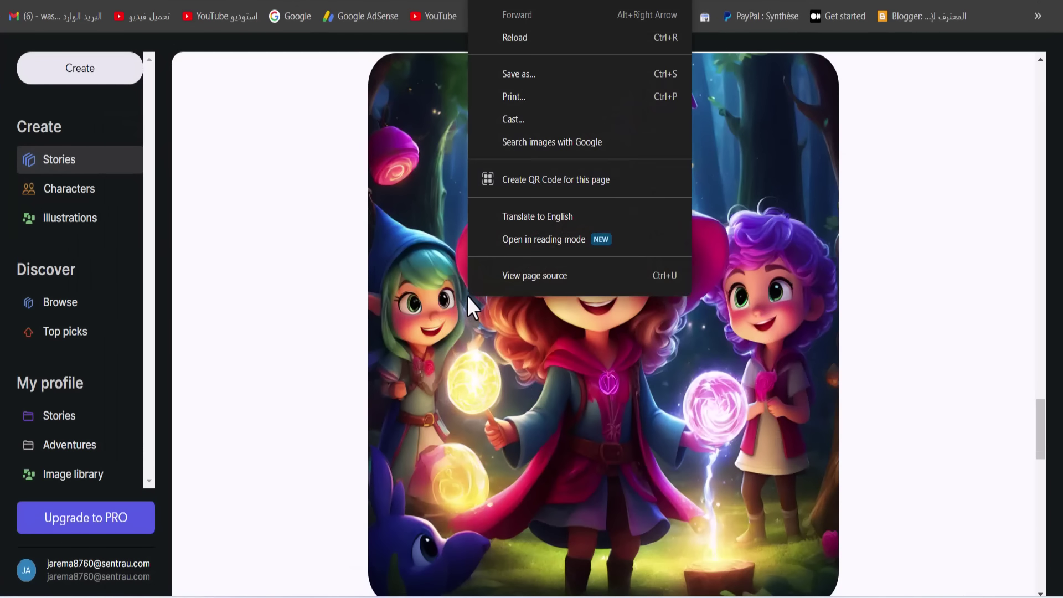
left_click(560, 79)
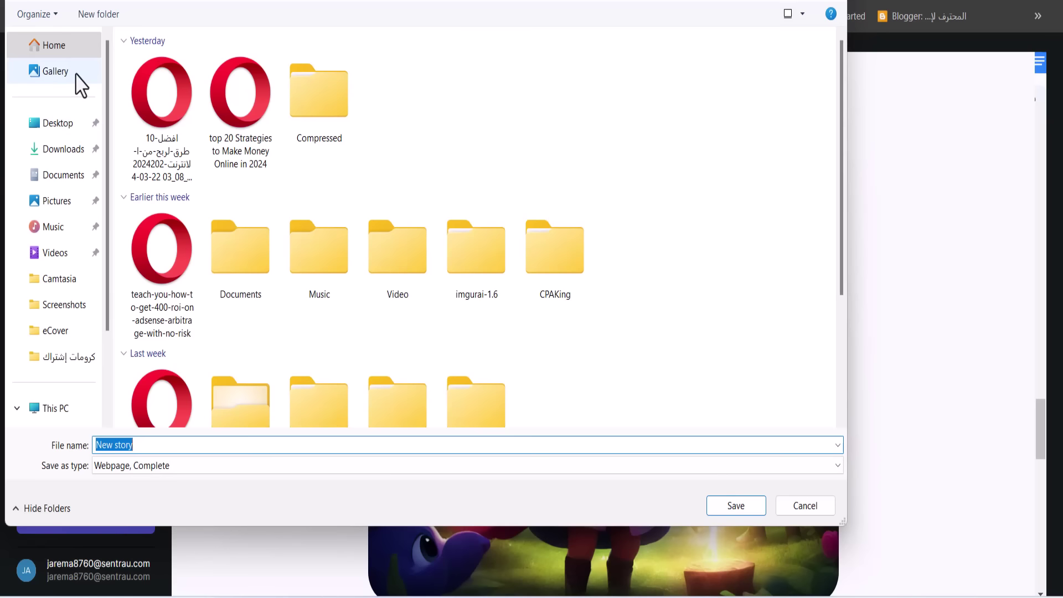
left_click(69, 150)
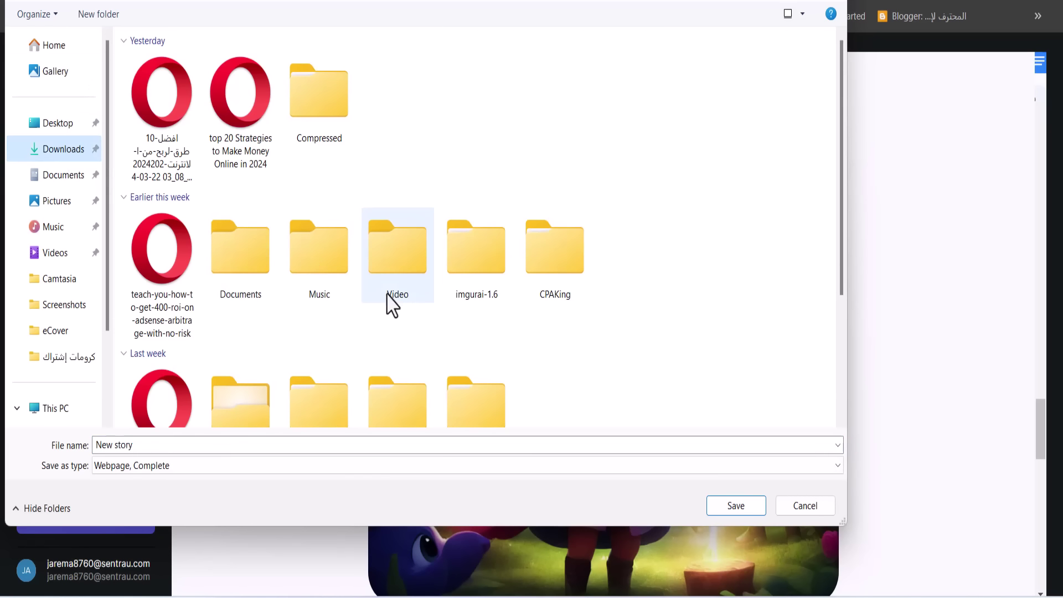
left_click(717, 506)
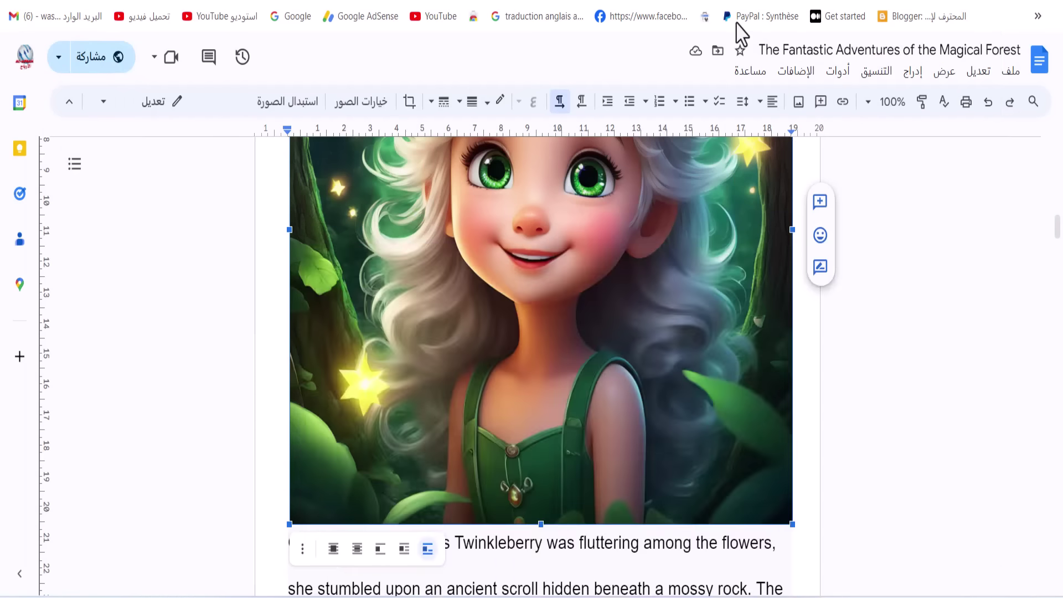
left_click(578, 8)
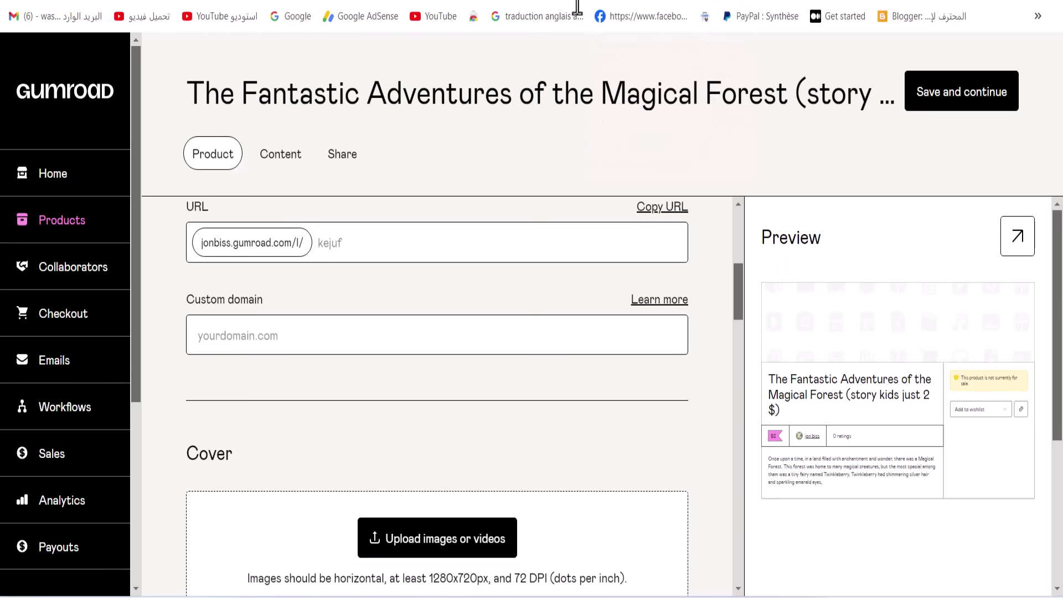
left_click(449, 531)
left_click(350, 557)
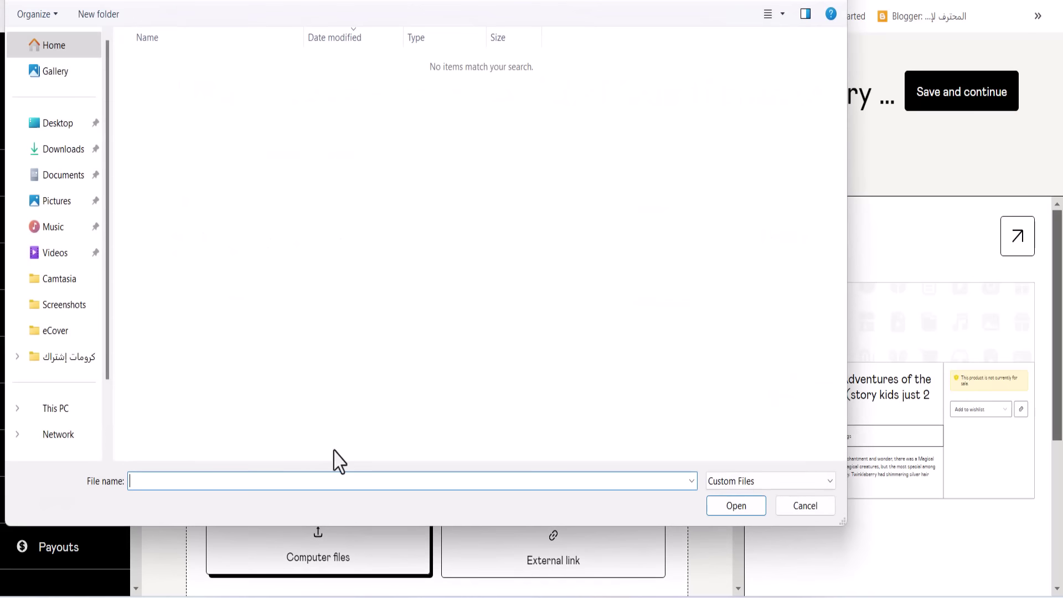
left_click(72, 132)
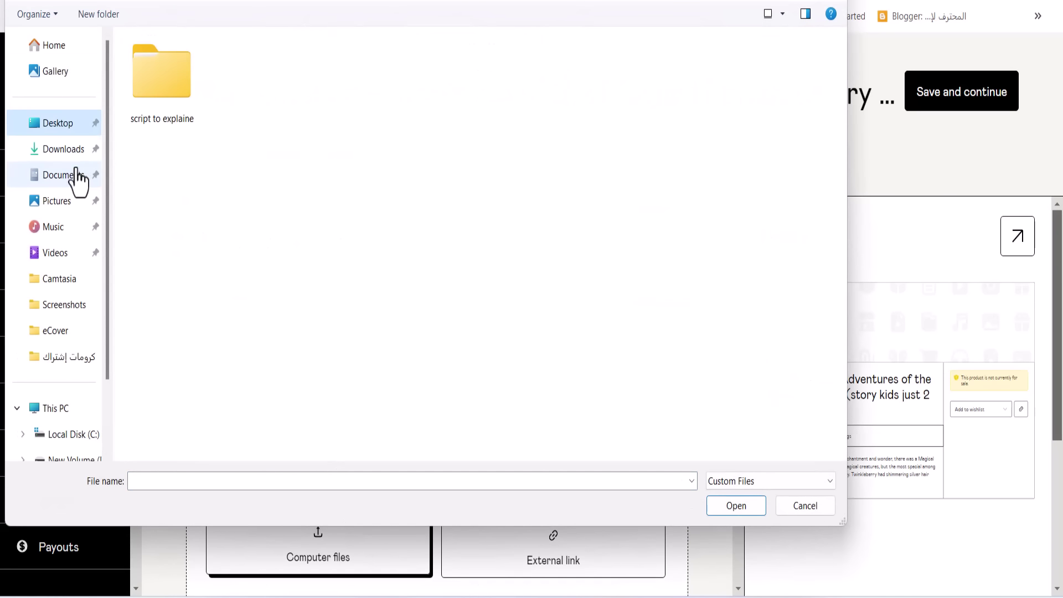
left_click(76, 151)
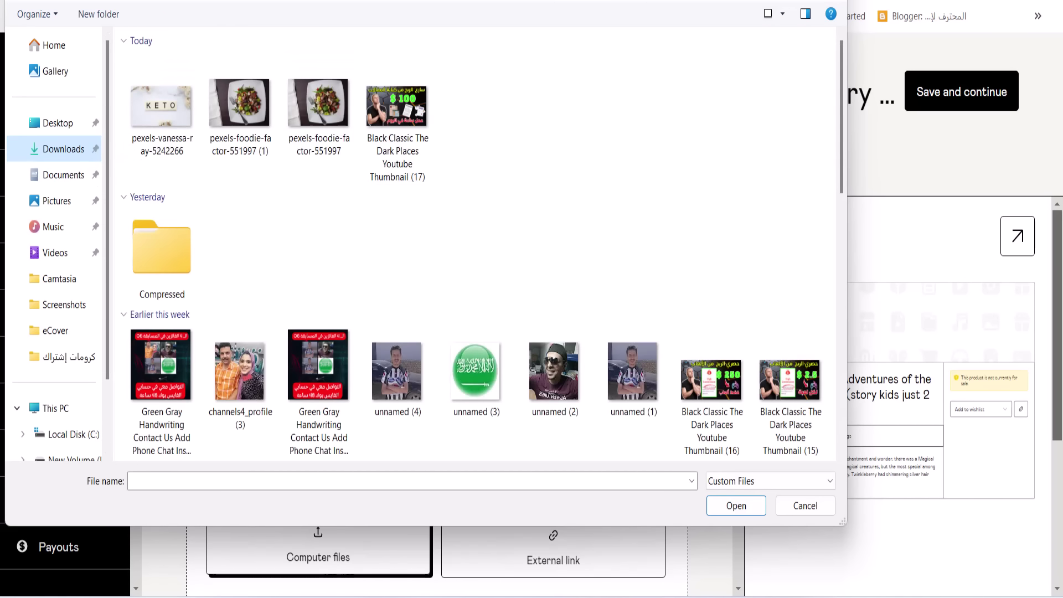
key("Escape")
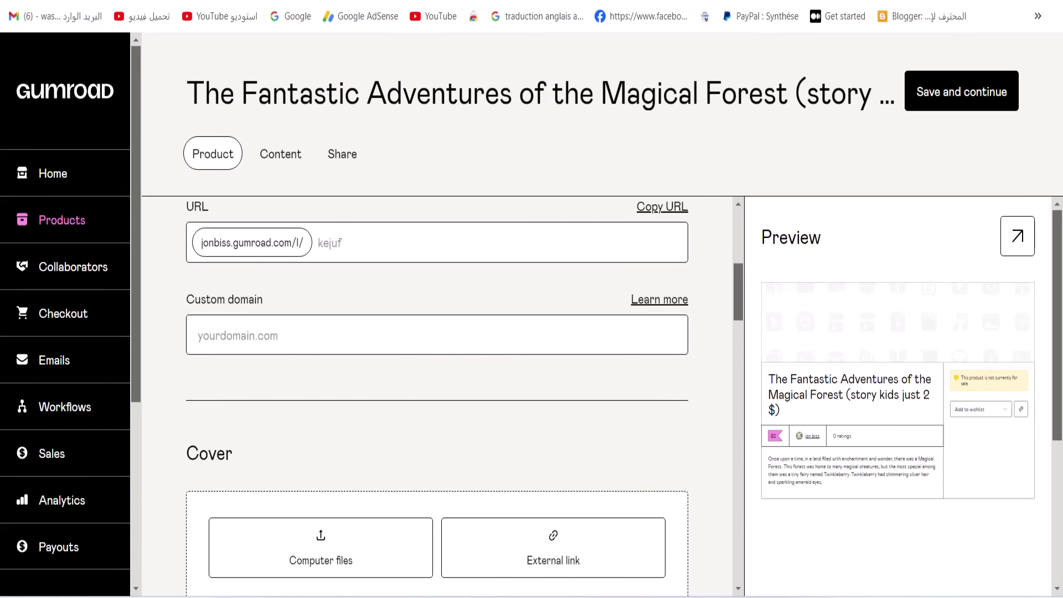
Step: Switch to the BedtimeStory.ai story page and take a screenshot of the illustration showing the three magical characters
key("ctrl+Tab")
left_click_drag(1056, 227, 1058, 473)
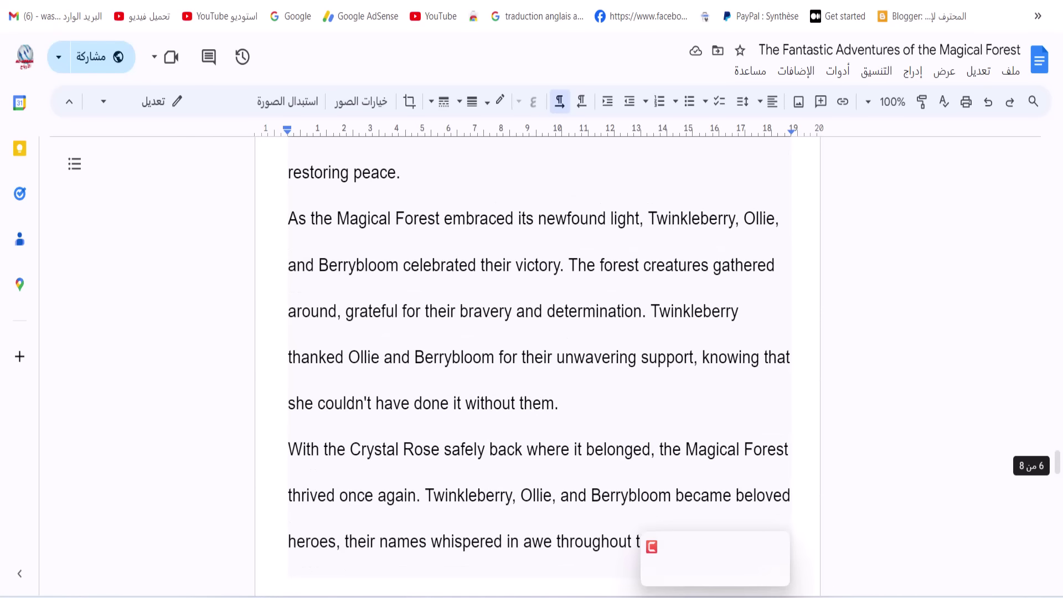
left_click(719, 562)
right_click(497, 249)
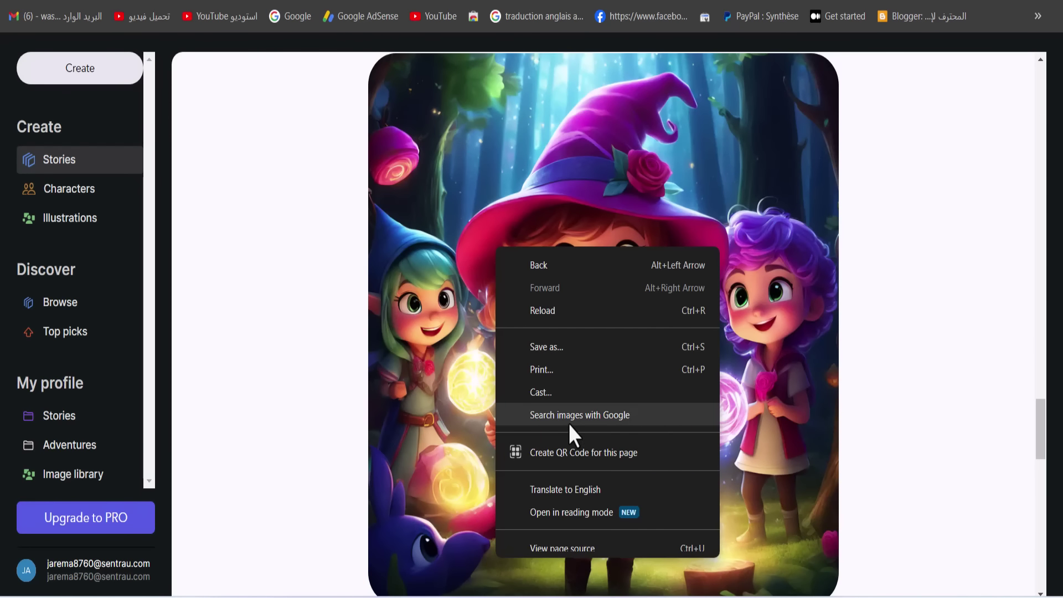
left_click(956, 279)
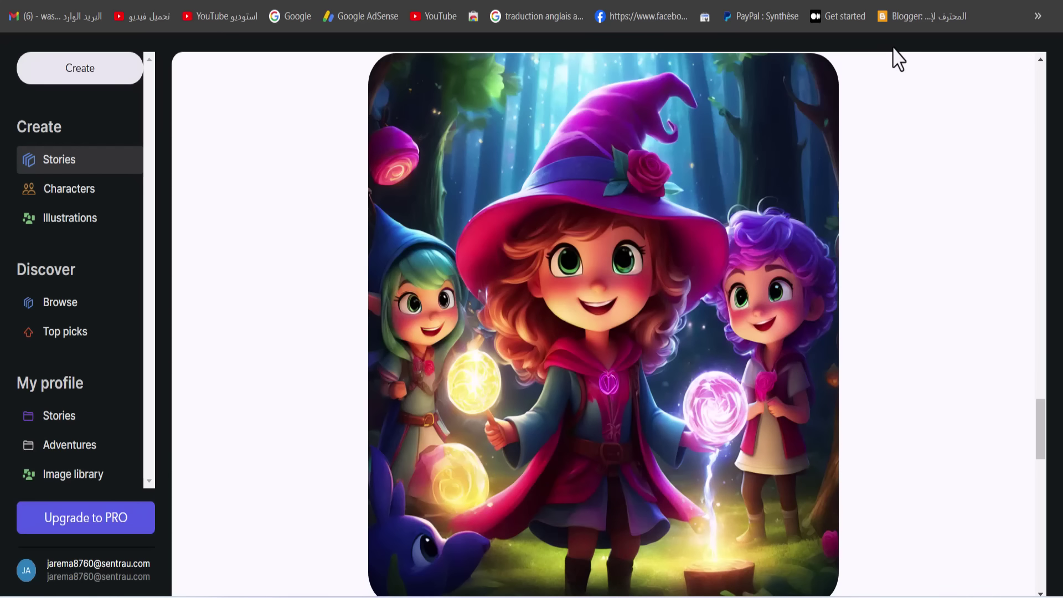
key("Print")
left_click_drag(830, 68, 370, 592)
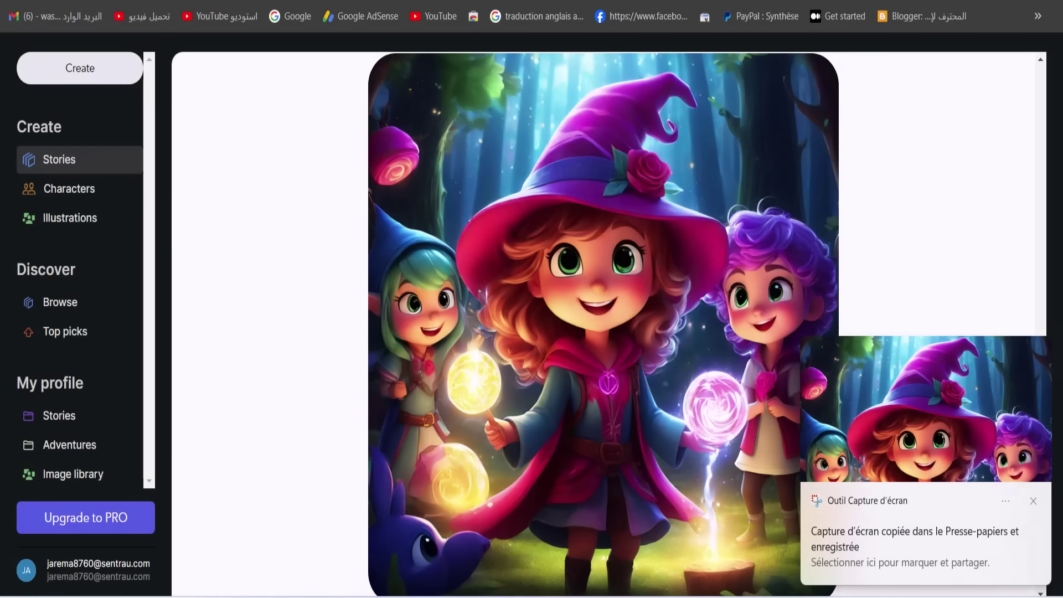
left_click(826, 1)
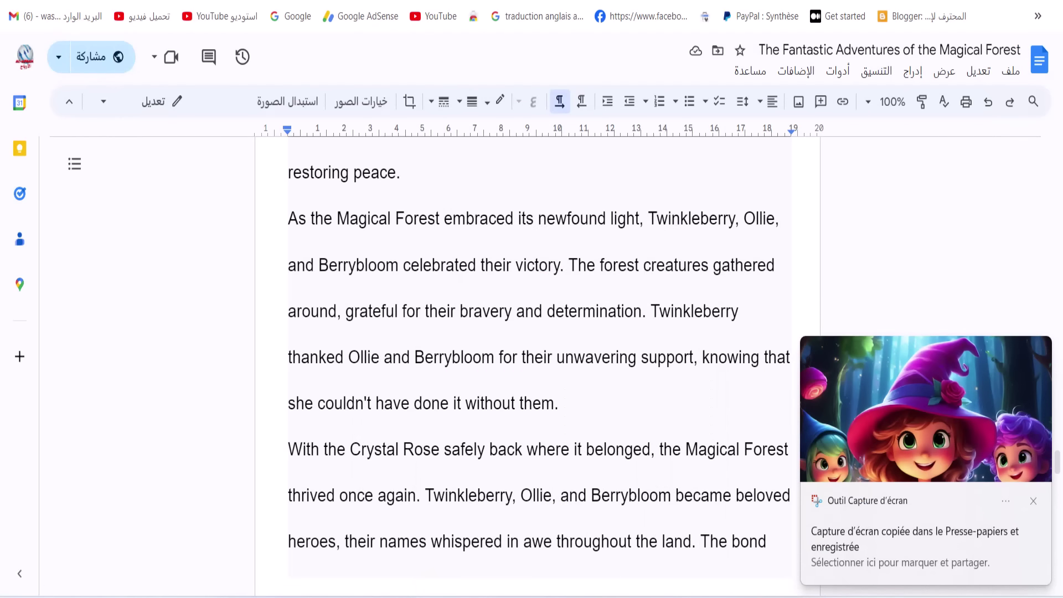
key("ctrl+Tab")
left_click(301, 559)
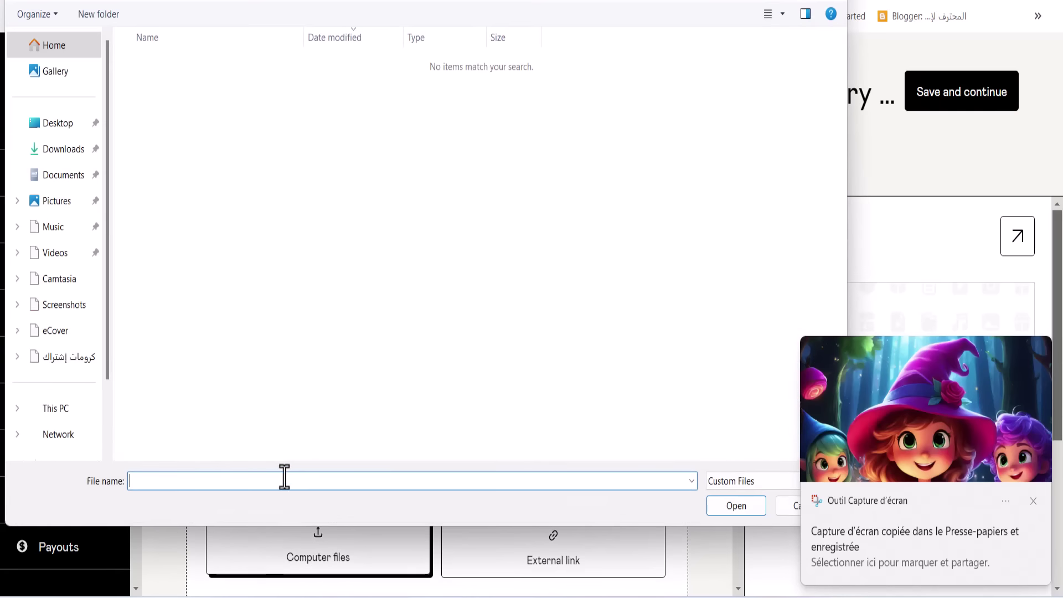
left_click(58, 306)
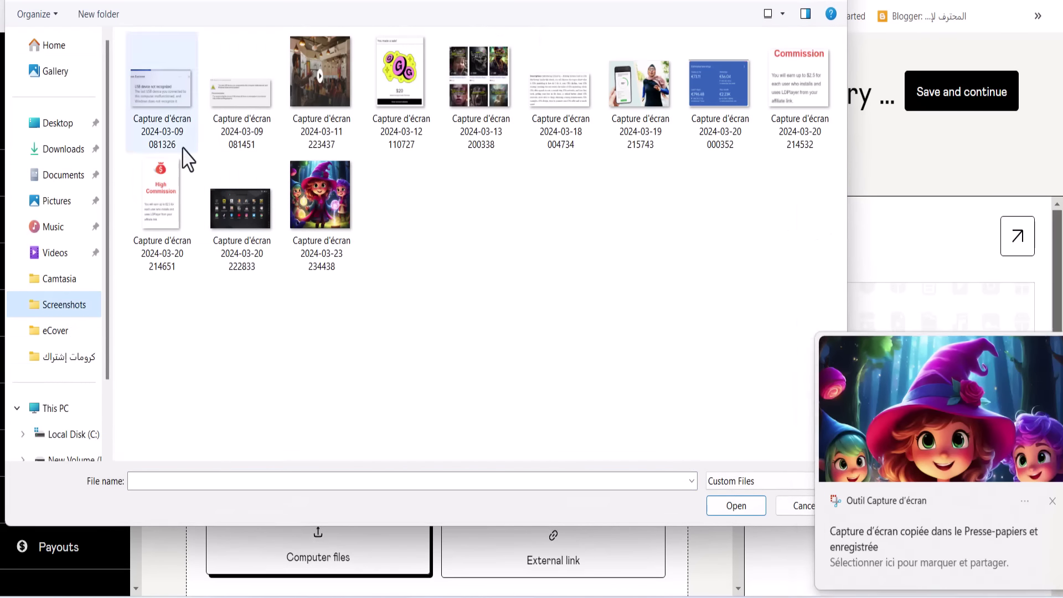
left_click(302, 260)
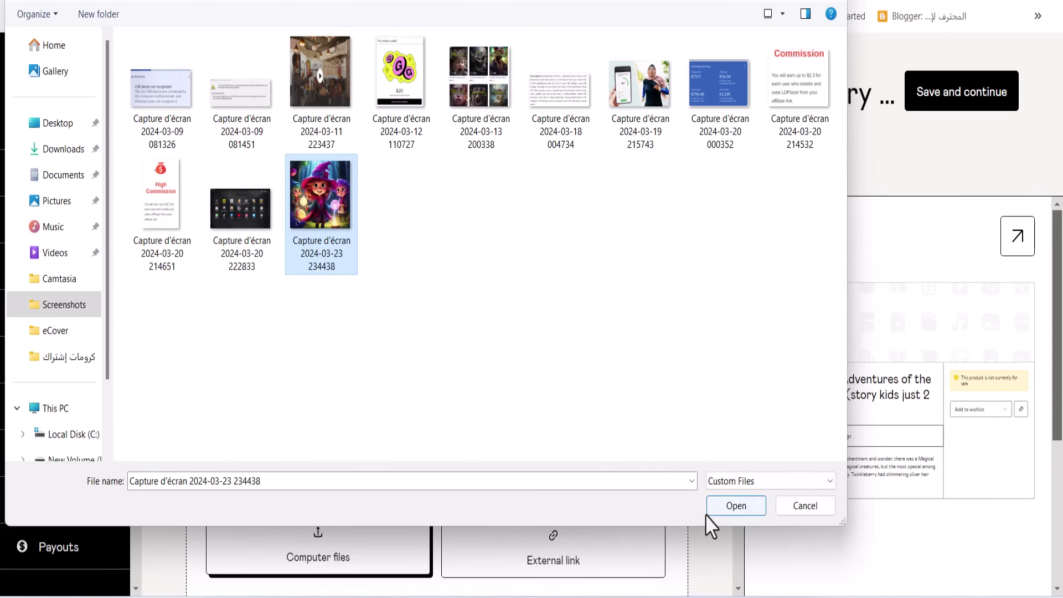
left_click(719, 506)
scroll(475, 451, "down", 5)
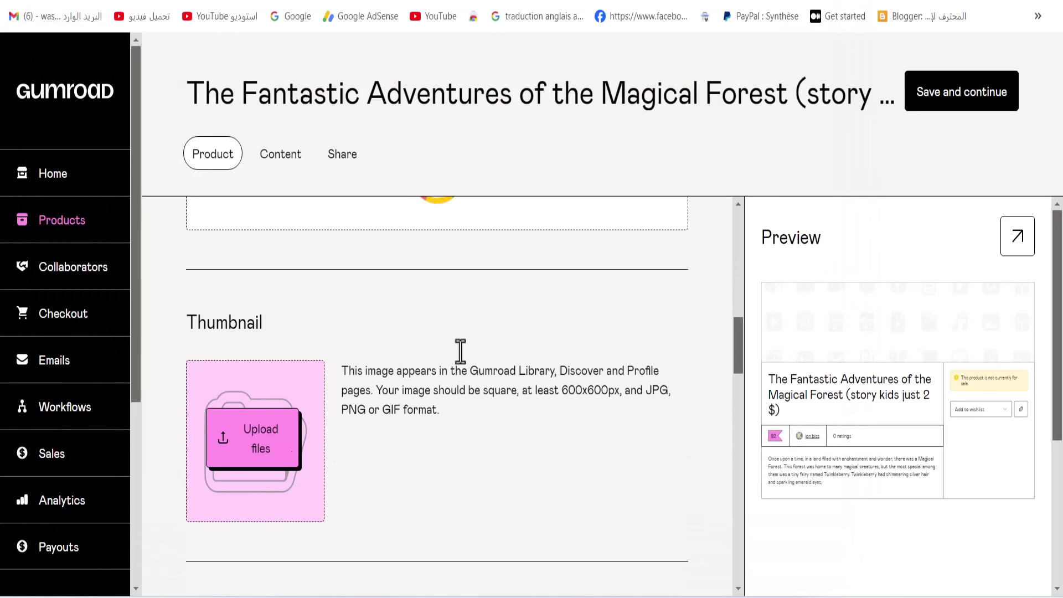
scroll(458, 351, "up", 5)
scroll(503, 325, "down", 5)
left_click(278, 442)
scroll(343, 499, "down", 5)
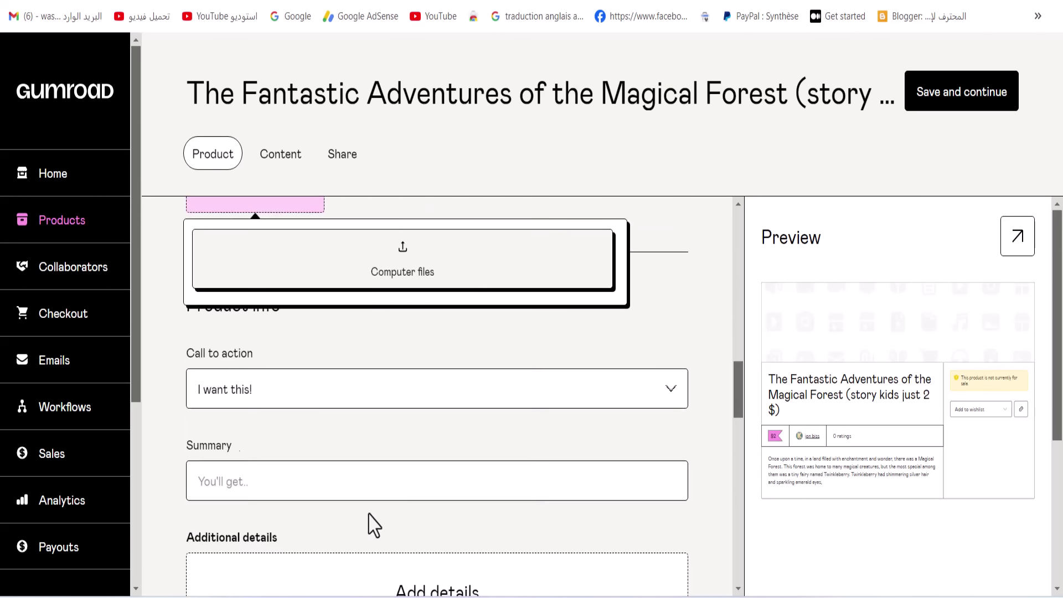
scroll(387, 442, "up", 5)
left_click(387, 580)
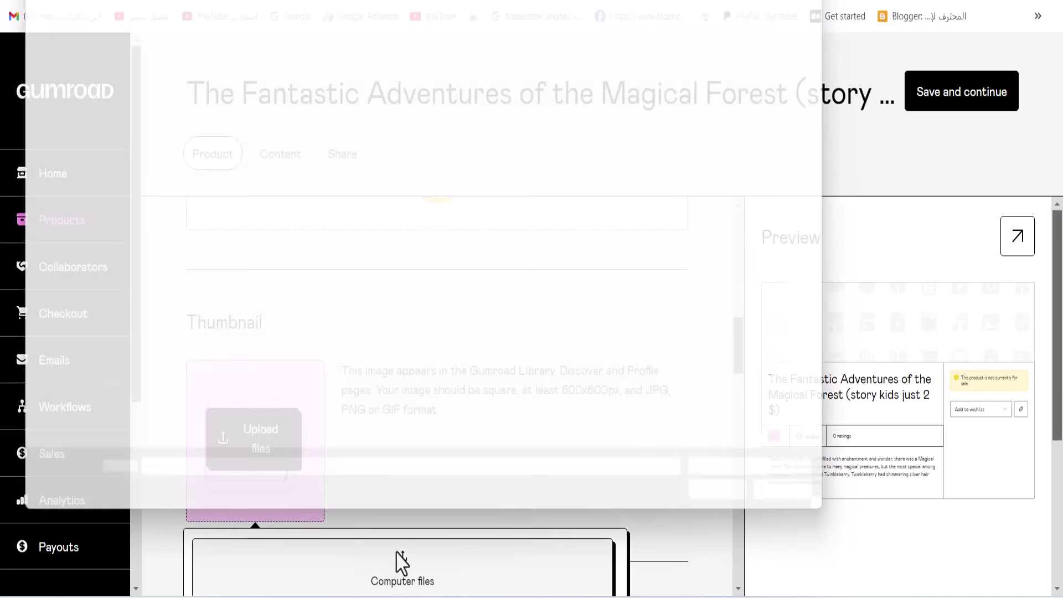
left_click(349, 269)
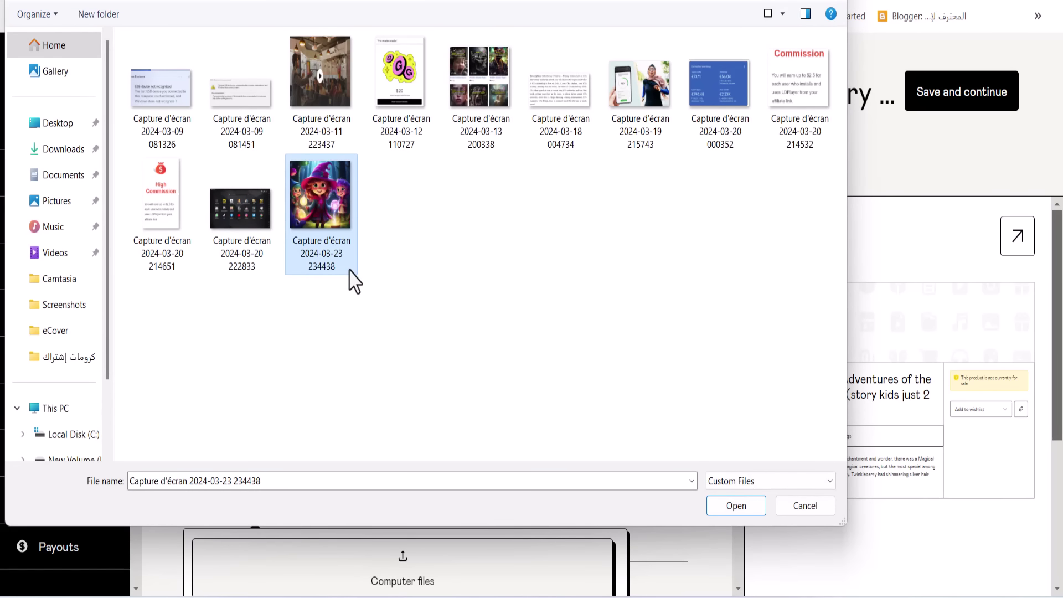
left_click(763, 505)
scroll(498, 410, "down", 5)
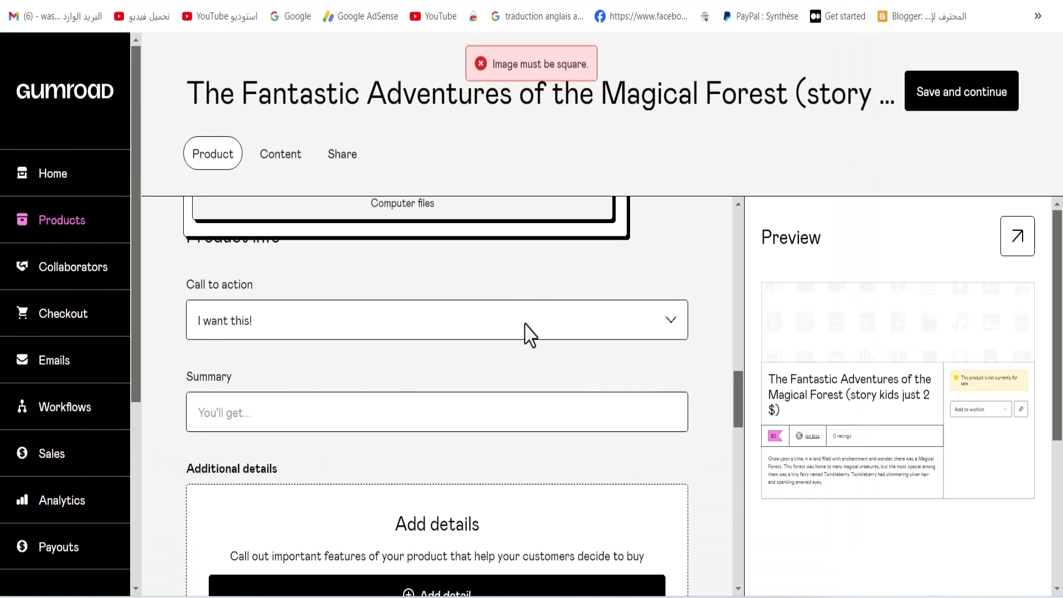
scroll(499, 387, "up", 5)
left_click(289, 448)
left_click(290, 452)
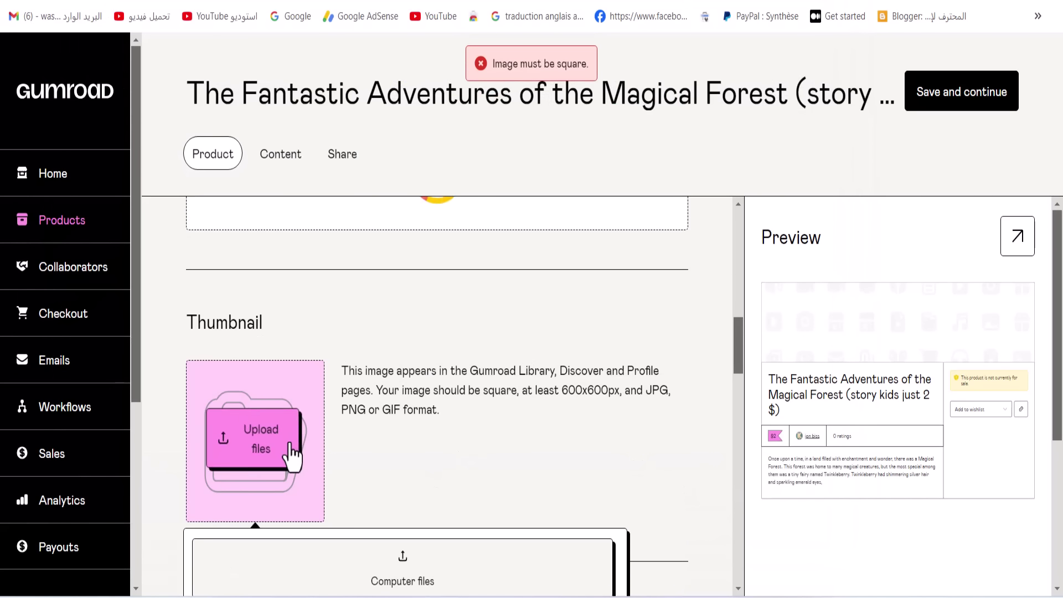
left_click(368, 559)
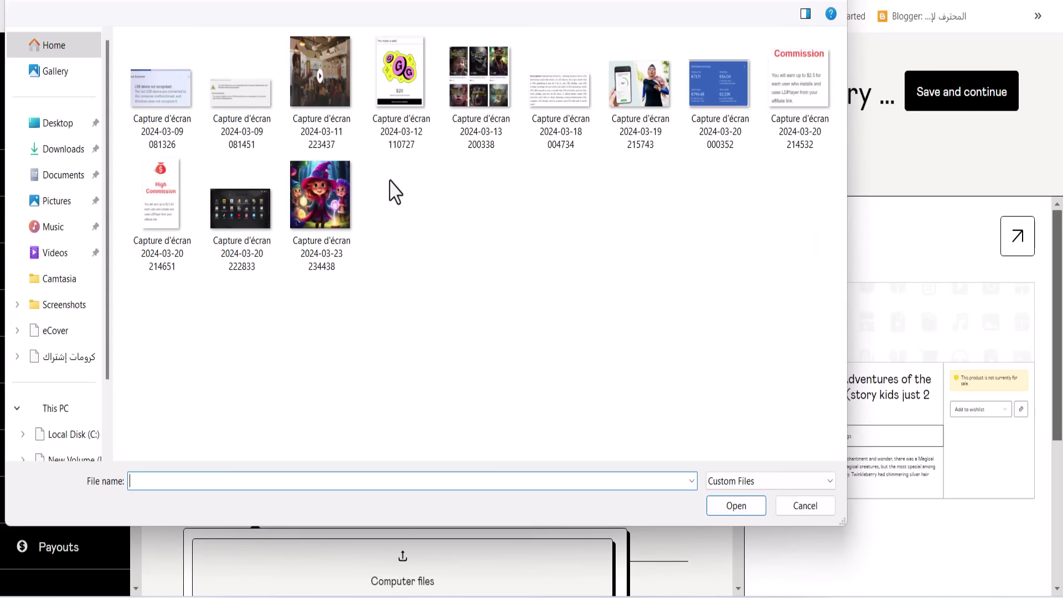
left_click(325, 227)
right_click(354, 258)
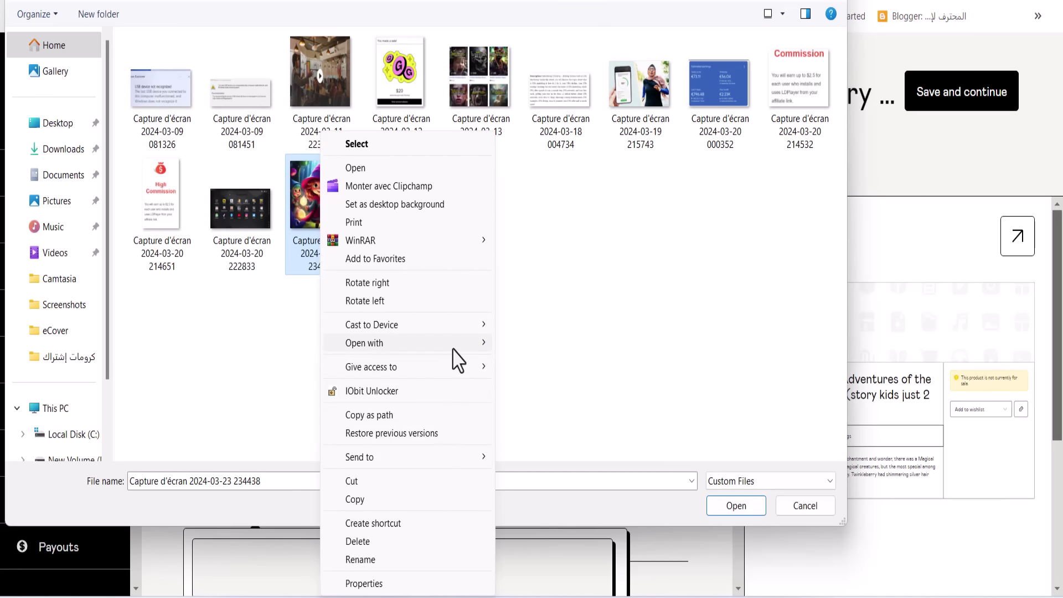
mouse_move(460, 349)
left_click(547, 382)
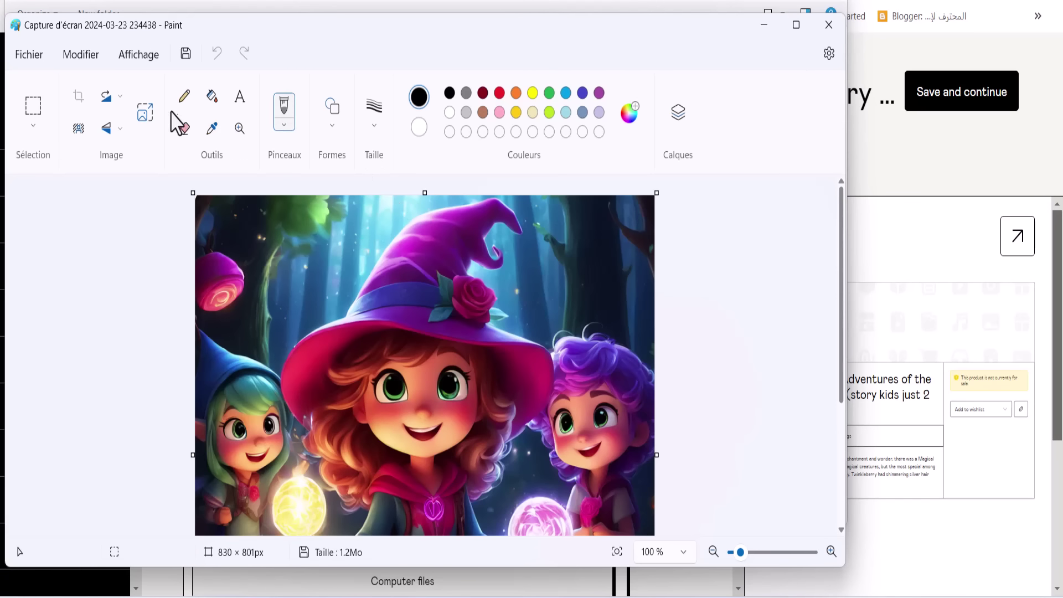
Step: Resize the illustration to 600 × 600 pixels without keeping its proportions, save it and close Paint
left_click(146, 111)
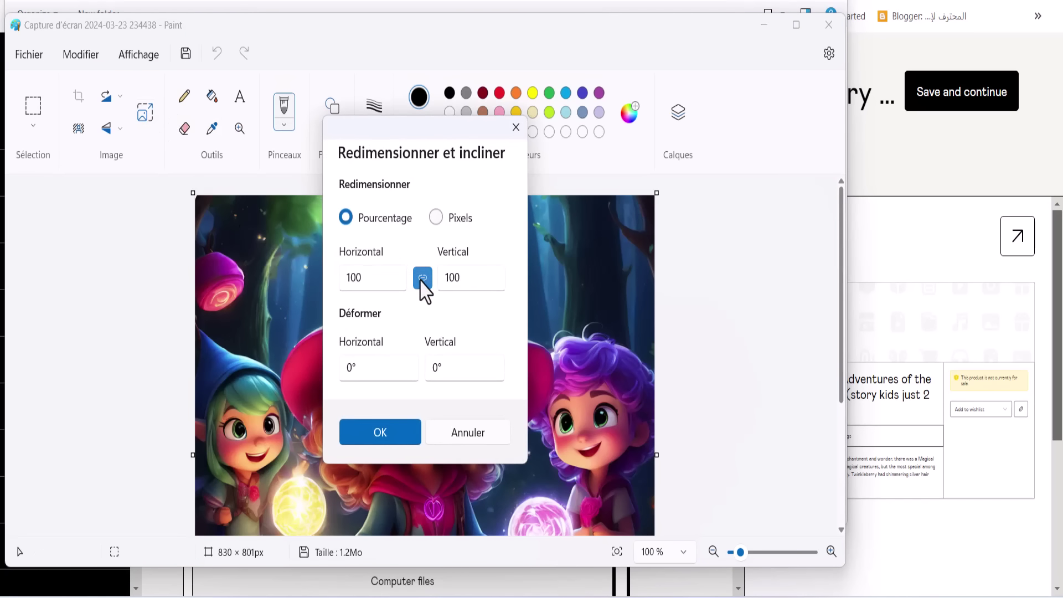
left_click(436, 218)
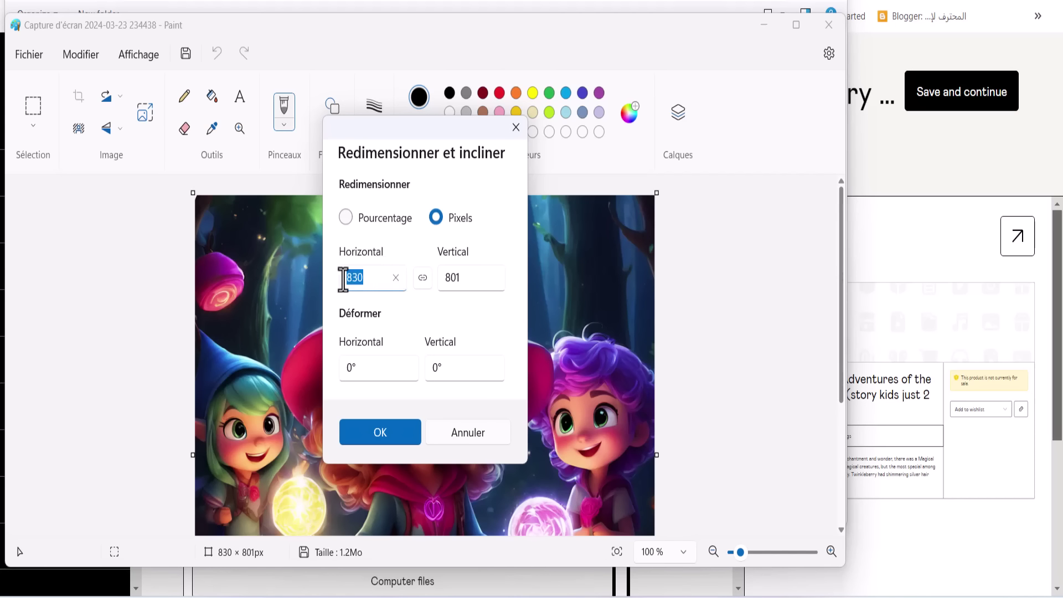
left_click(400, 285)
type("600")
double_click(466, 280)
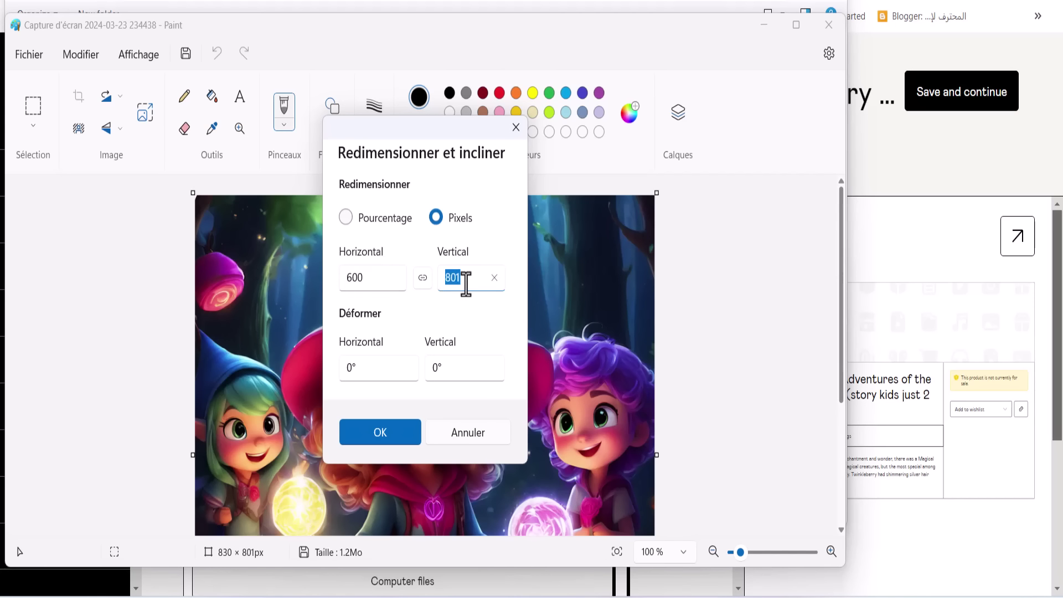
type("0")
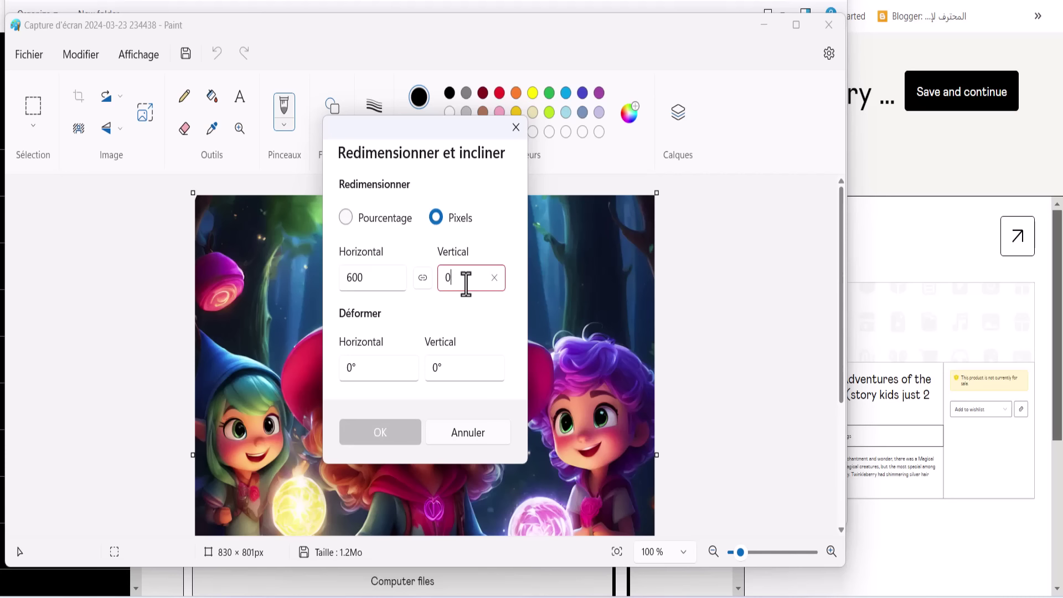
type("0600")
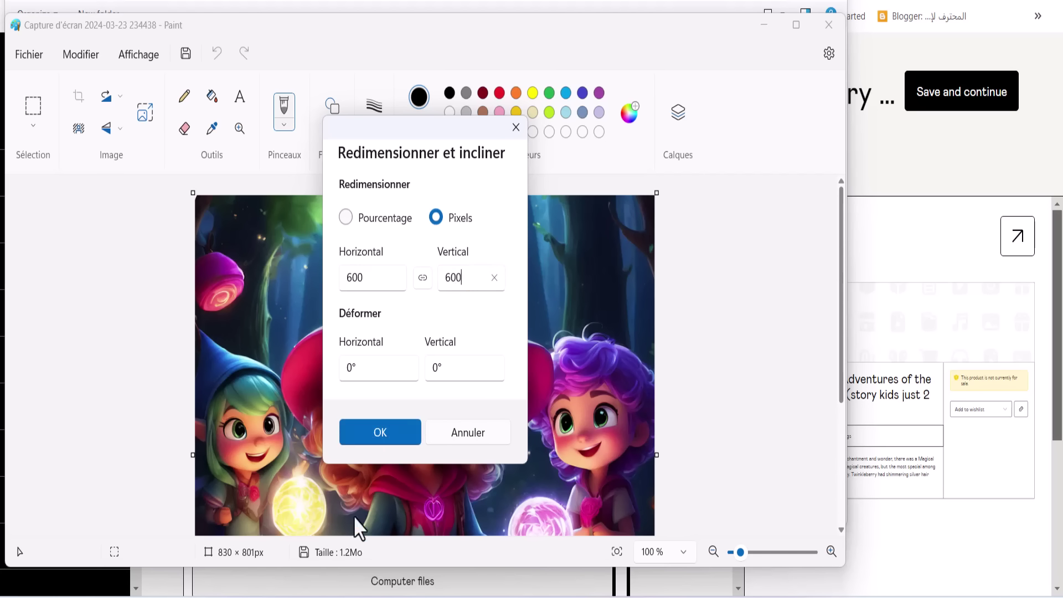
left_click(396, 443)
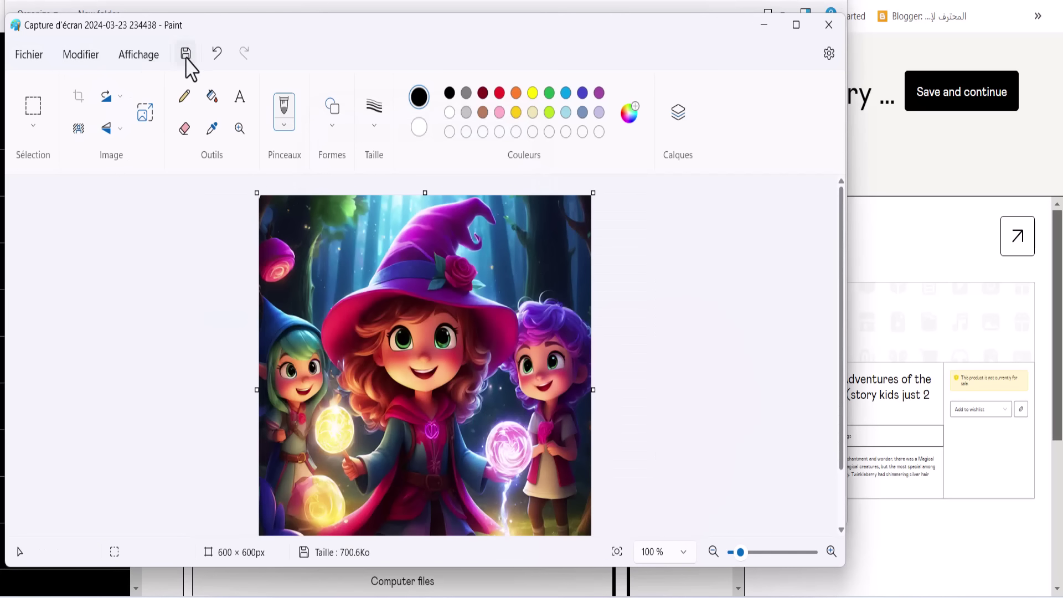
left_click(829, 24)
Step: Upload the resized illustration as the product's thumbnail and check the product preview
left_click(747, 507)
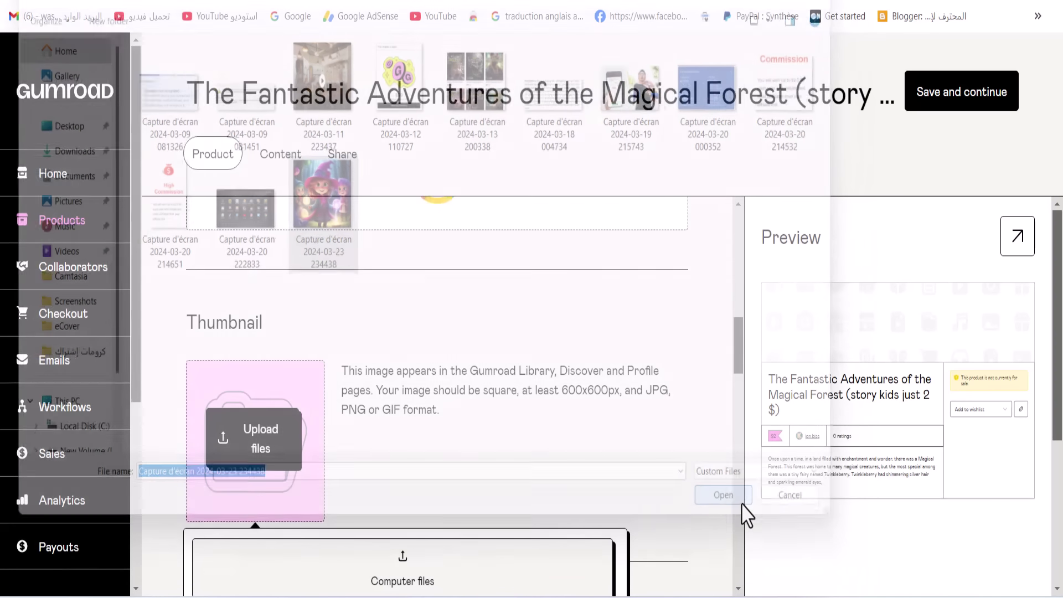
scroll(396, 398, "up", 15)
scroll(415, 413, "down", 8)
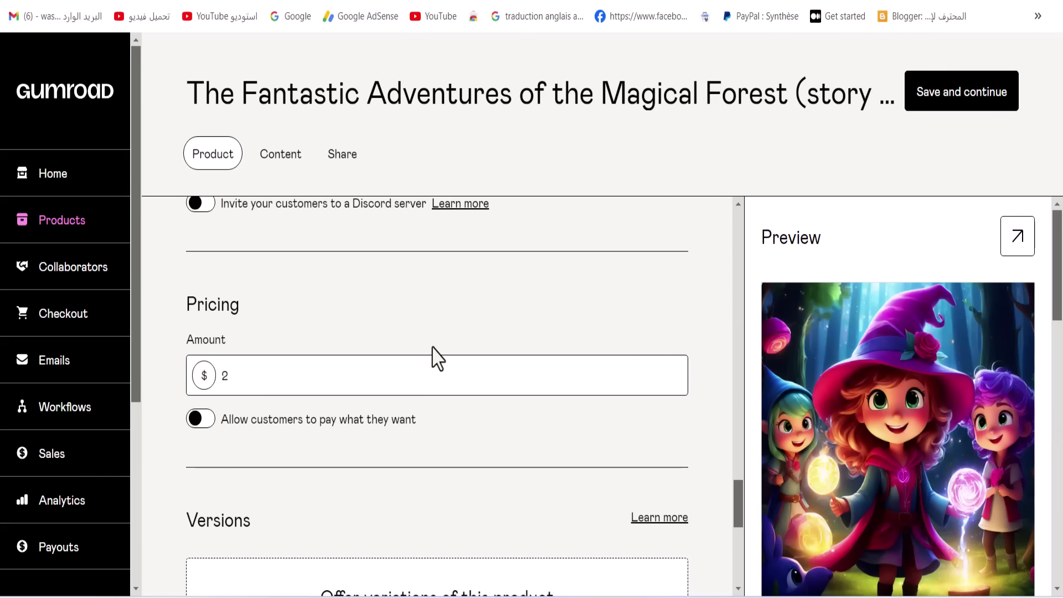
Step: Set the product's call to action to "Buy this"
scroll(435, 354, "up", 6)
scroll(440, 361, "down", 2)
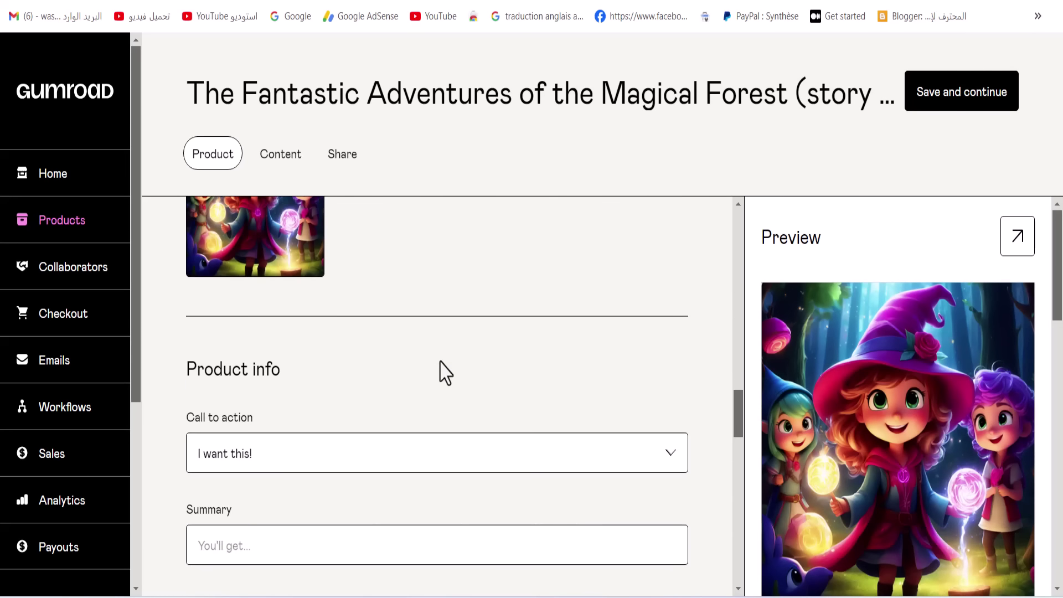
left_click(395, 451)
left_click(332, 498)
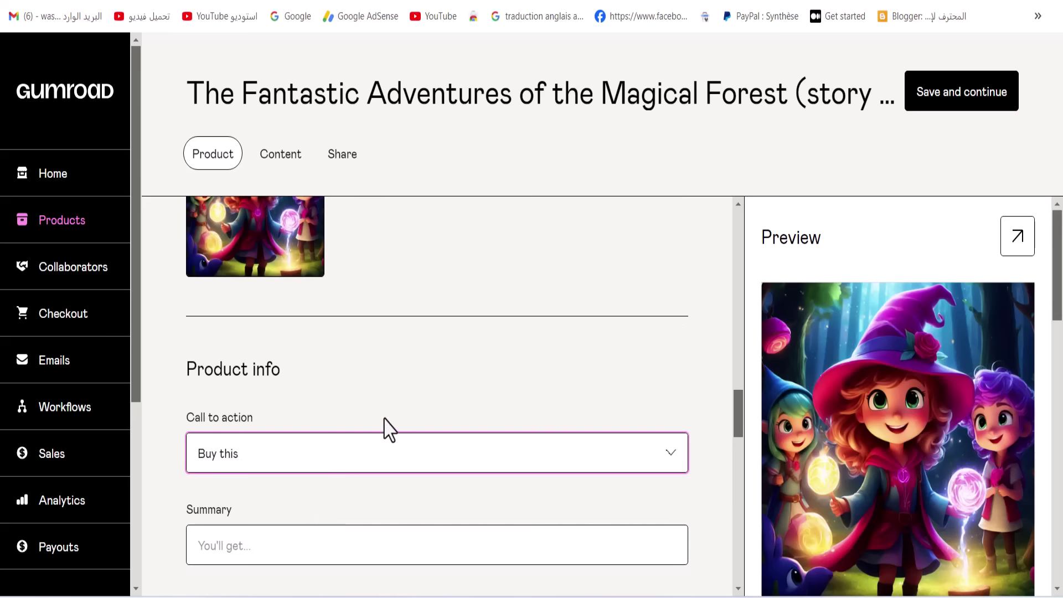
left_click(352, 464)
left_click(395, 413)
Step: Leave the remaining product settings at their defaults, save the product details and continue to its content
scroll(396, 420, "down", 15)
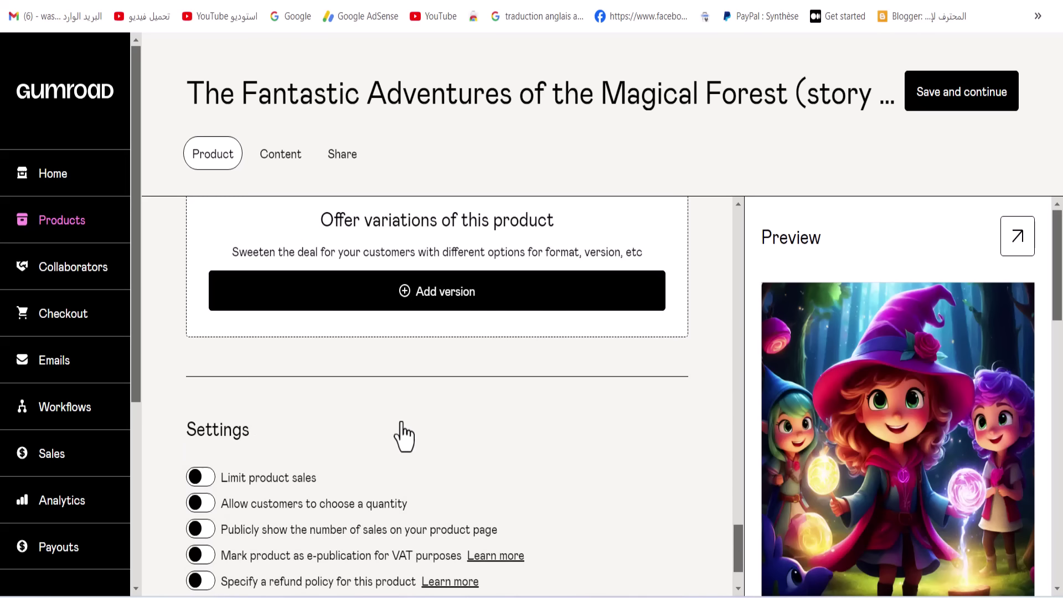
scroll(404, 434, "down", 2)
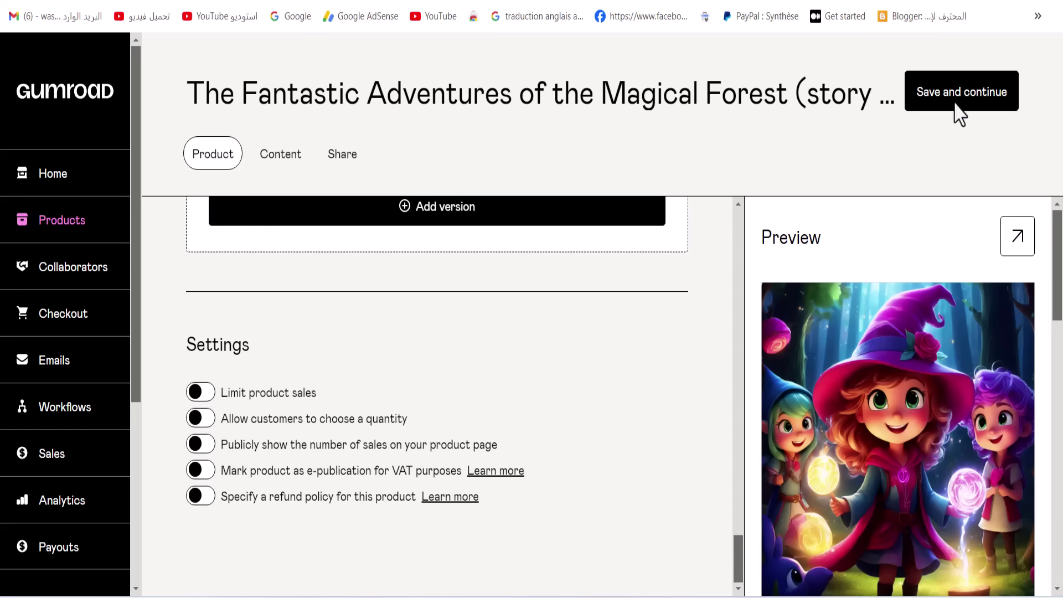
scroll(481, 396, "up", 10)
left_click(935, 105)
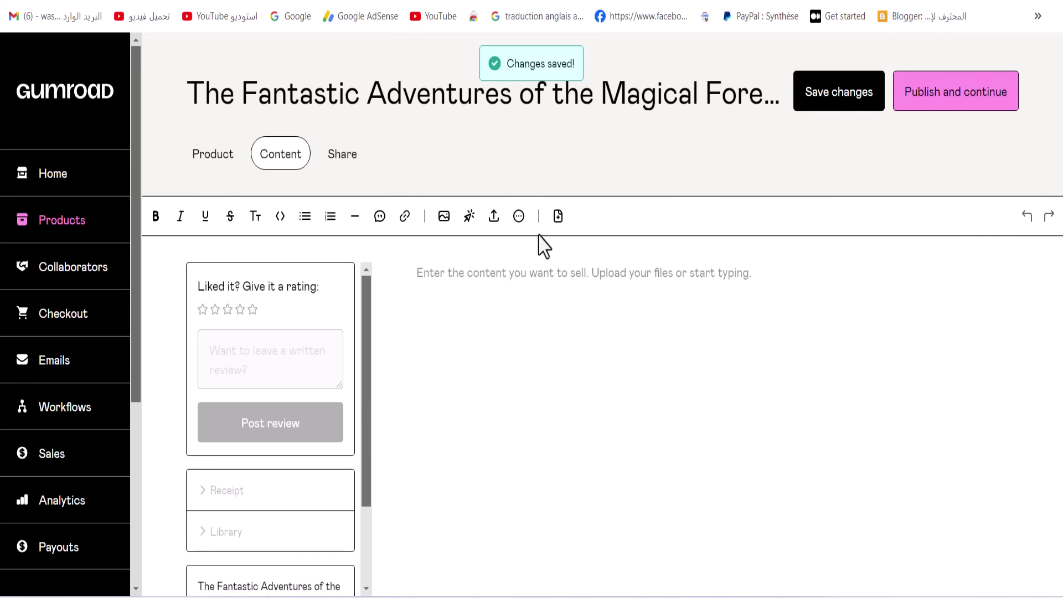
Step: Upload the PDF "The Fantastic Adventures of the Magical Forest" from the Downloads folder as the product's content
left_click(494, 226)
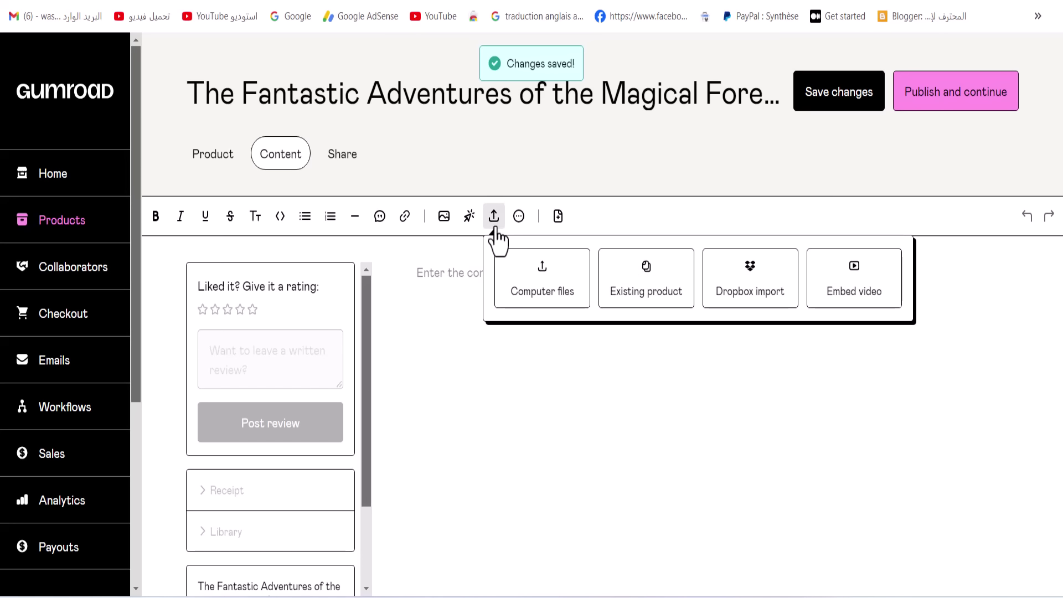
left_click(562, 301)
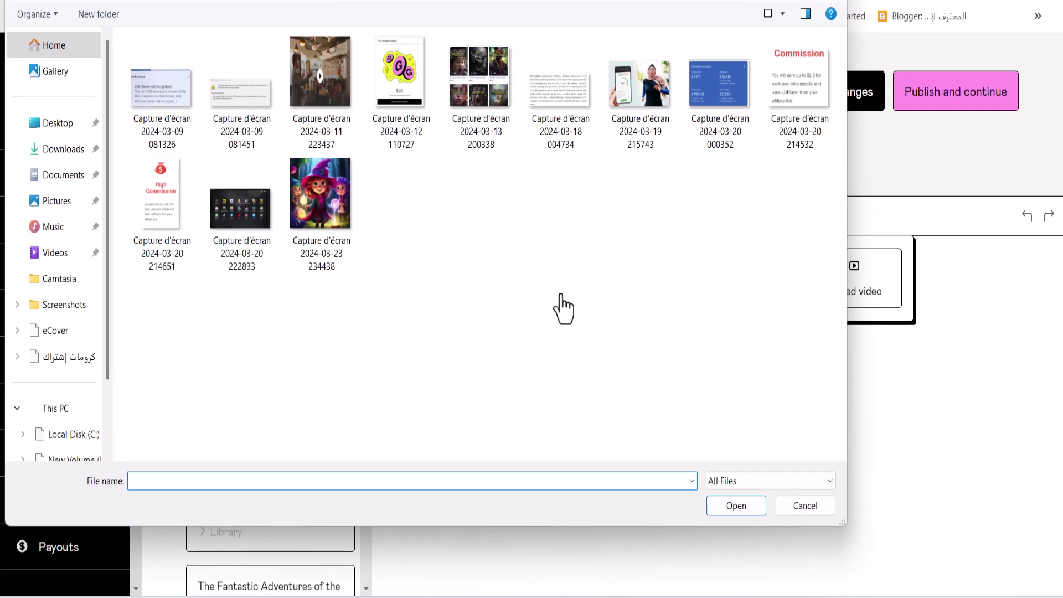
left_click(72, 134)
left_click(77, 150)
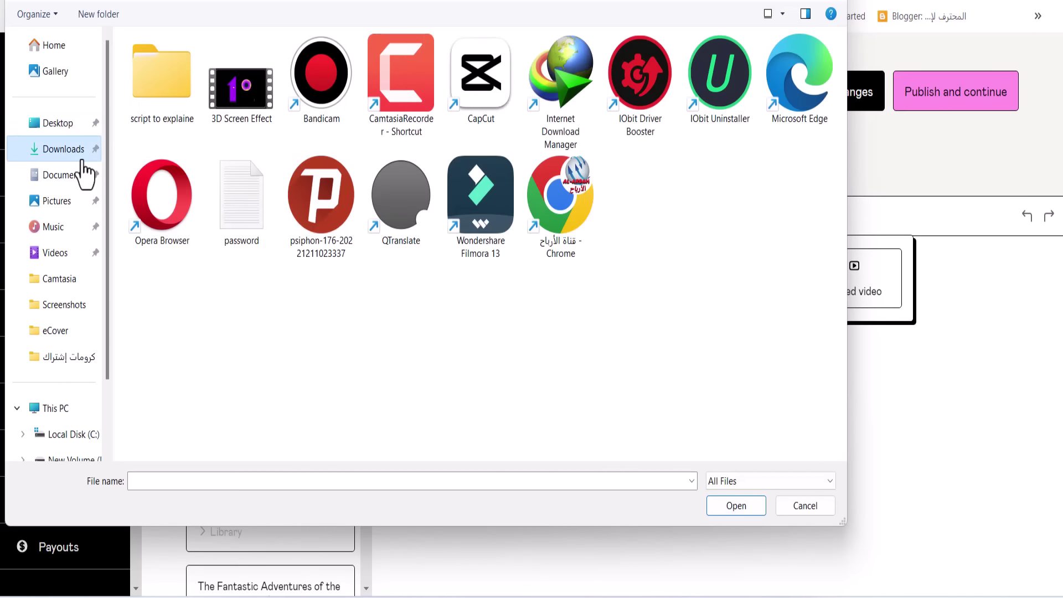
left_click(340, 161)
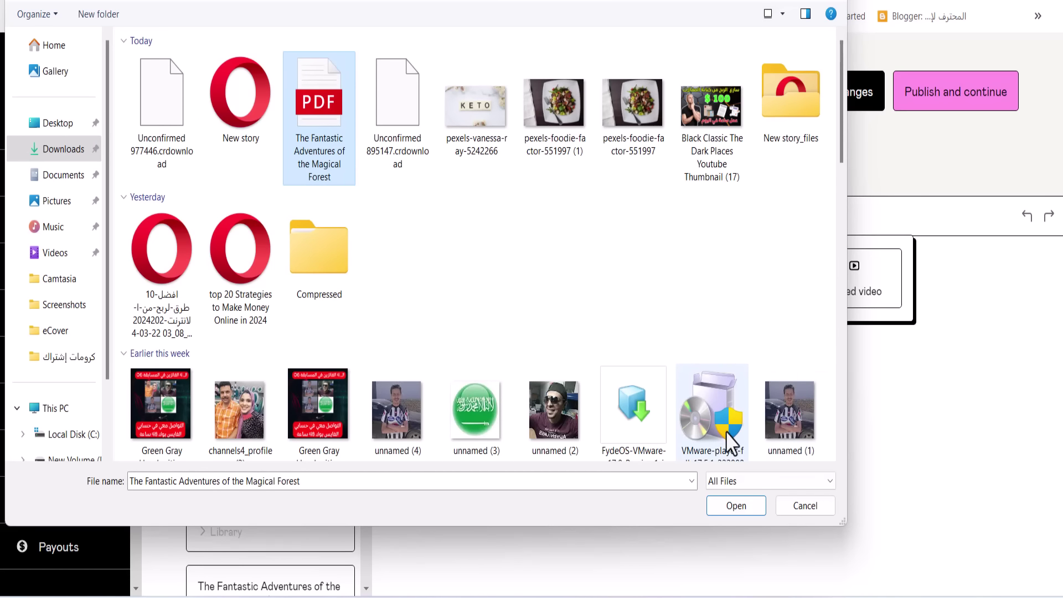
left_click(742, 507)
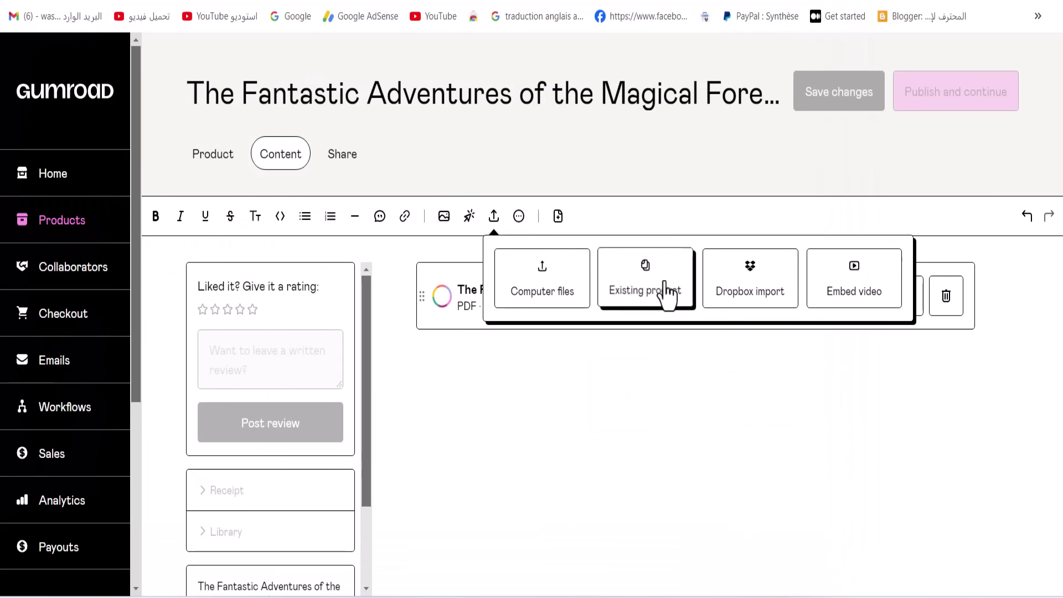
left_click(803, 387)
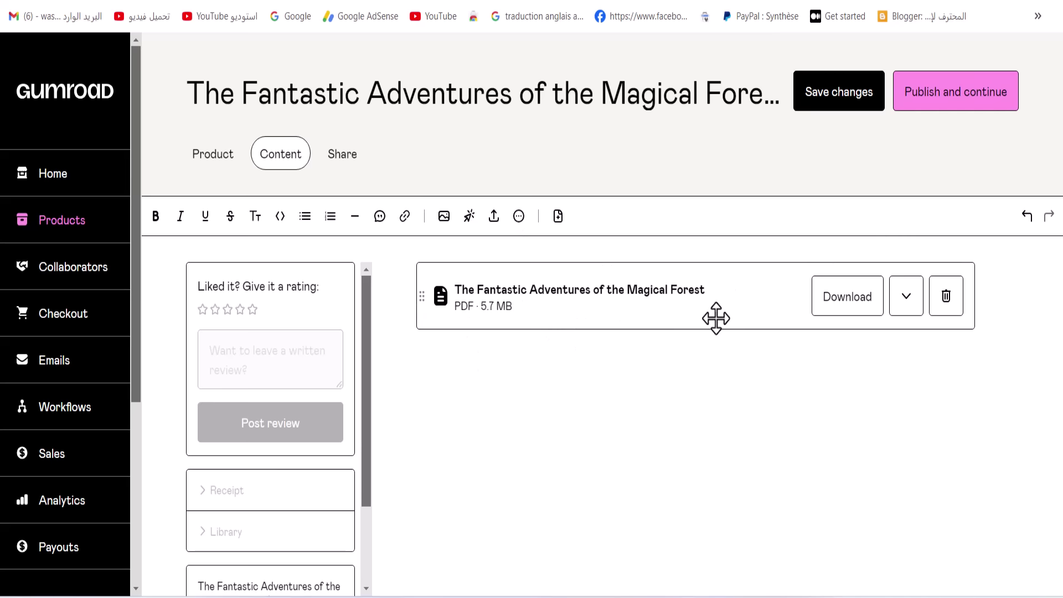
Step: Publish the product, look through its sharing settings and copy the product URL
left_click(922, 109)
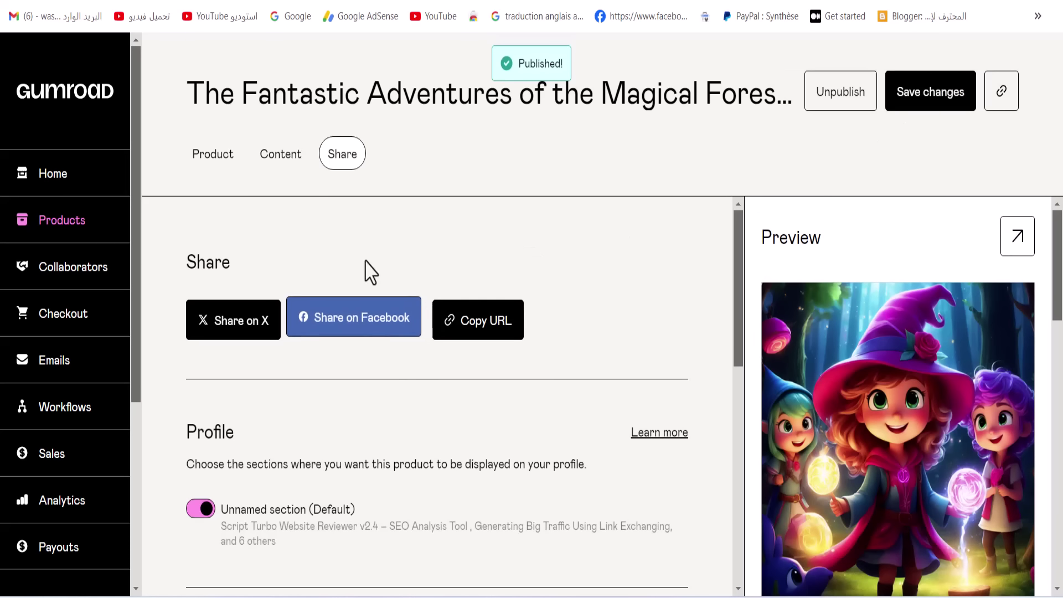
scroll(534, 266, "down", 6)
scroll(531, 277, "down", 3)
scroll(522, 304, "up", 9)
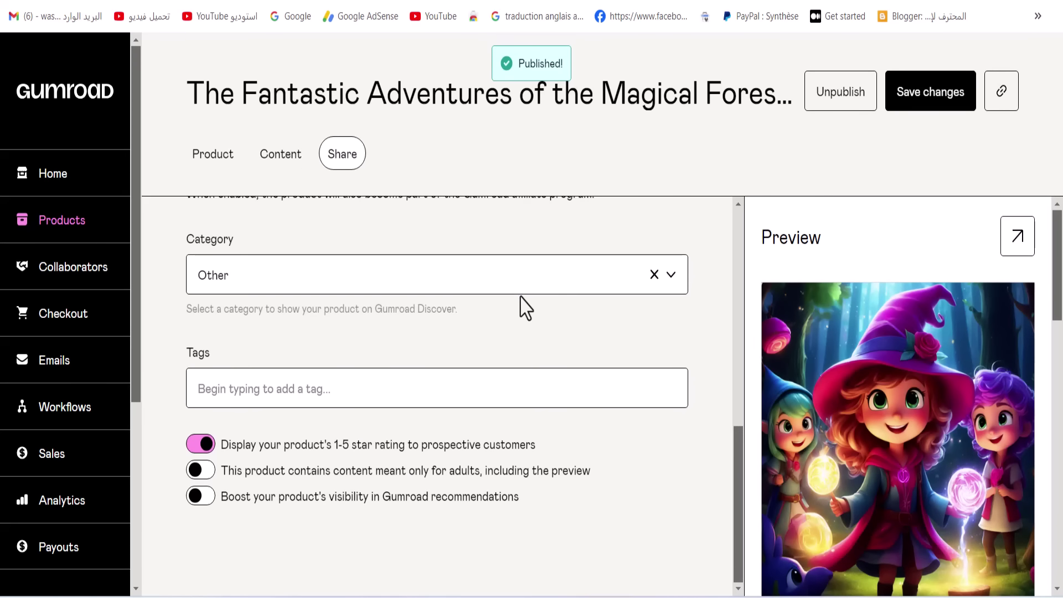
left_click(468, 325)
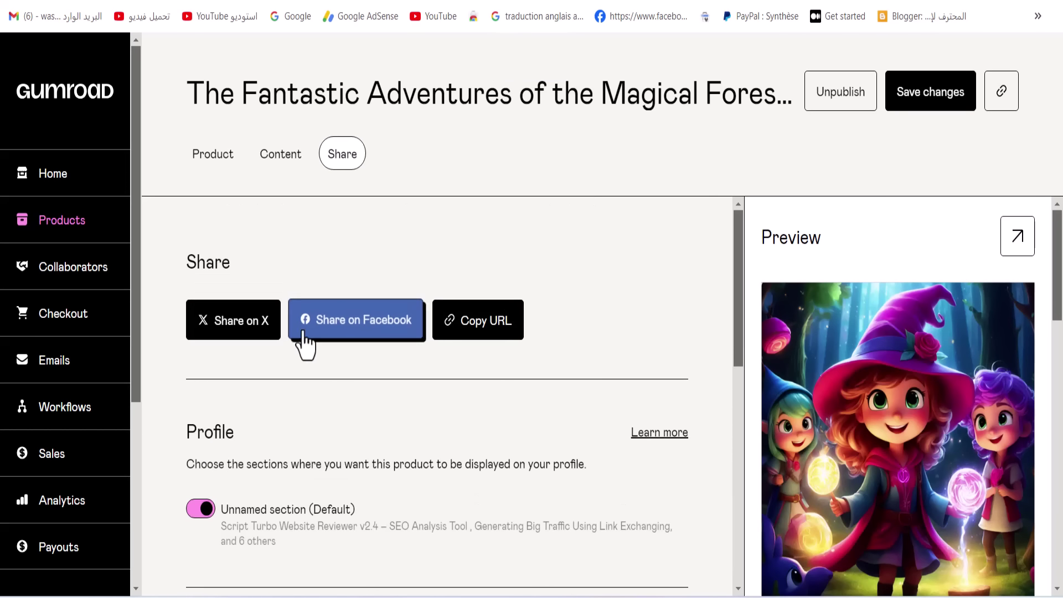
Step: Switch to the Pinterest business hub and start creating a new pin
right_click(255, 332)
left_click(339, 239)
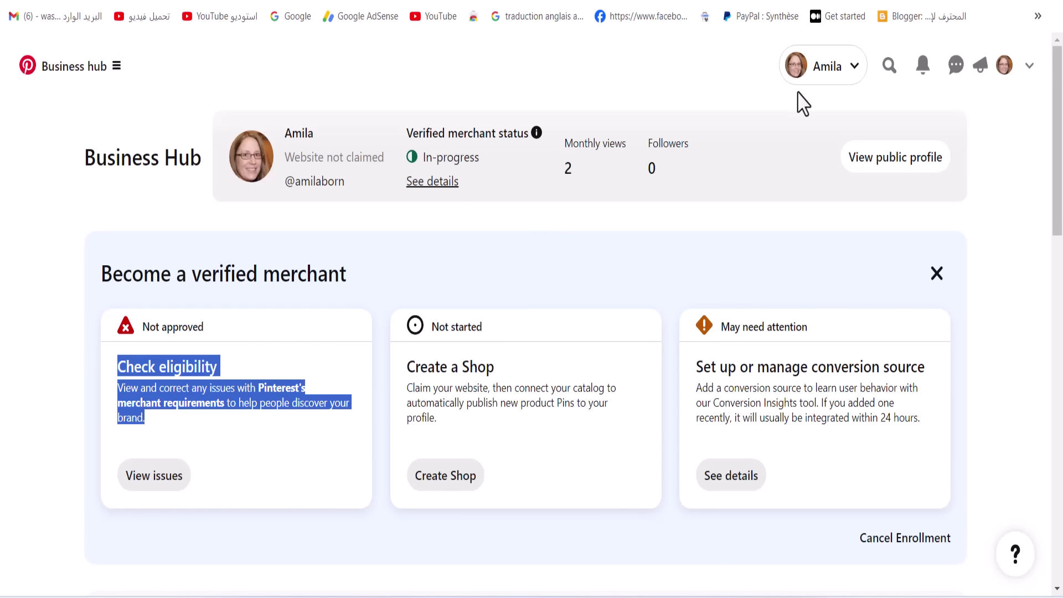
left_click(72, 67)
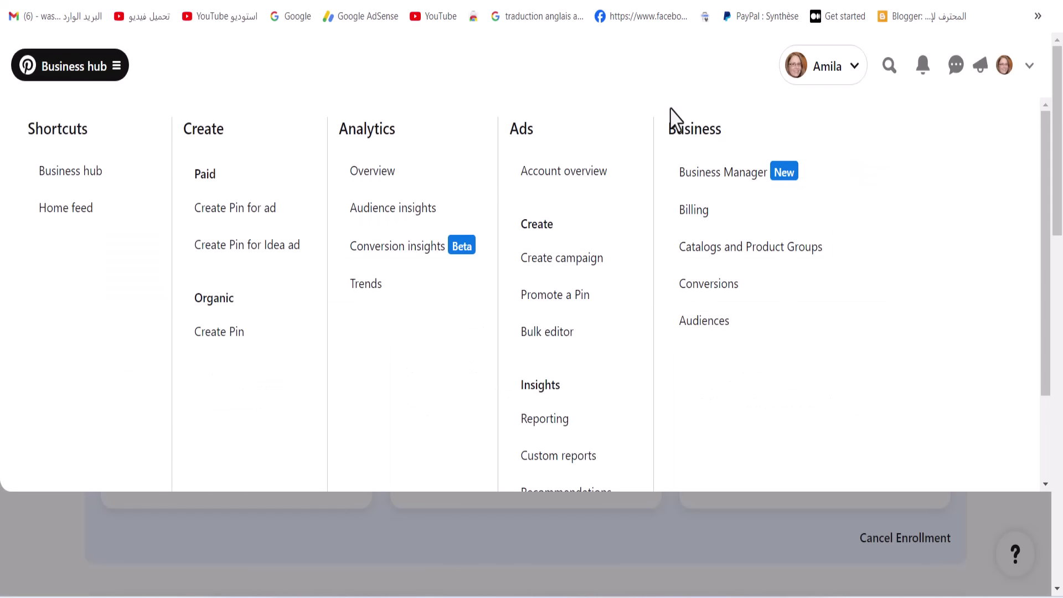
left_click(63, 77)
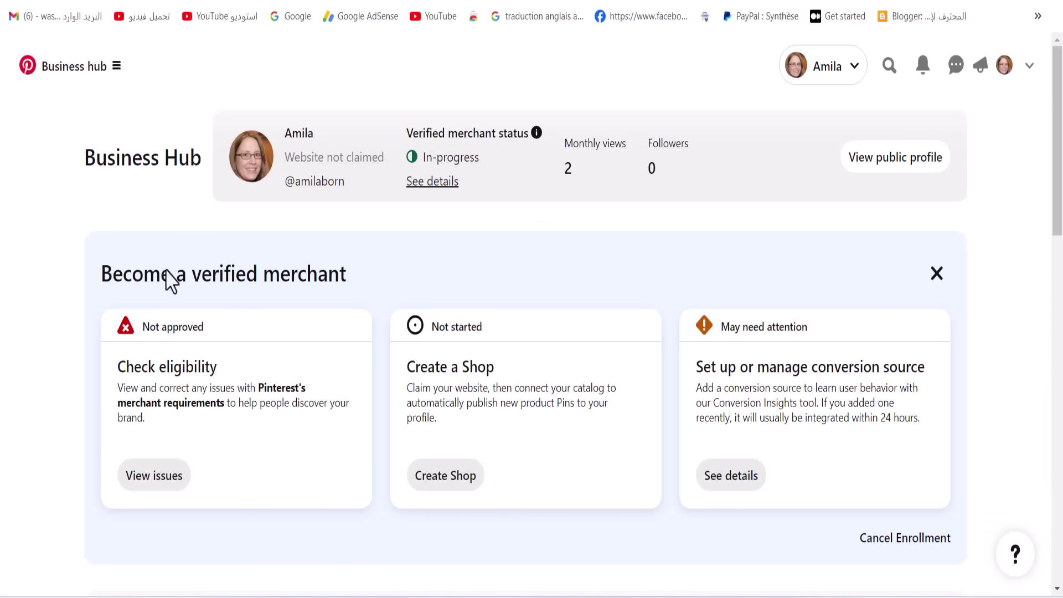
left_click(303, 3)
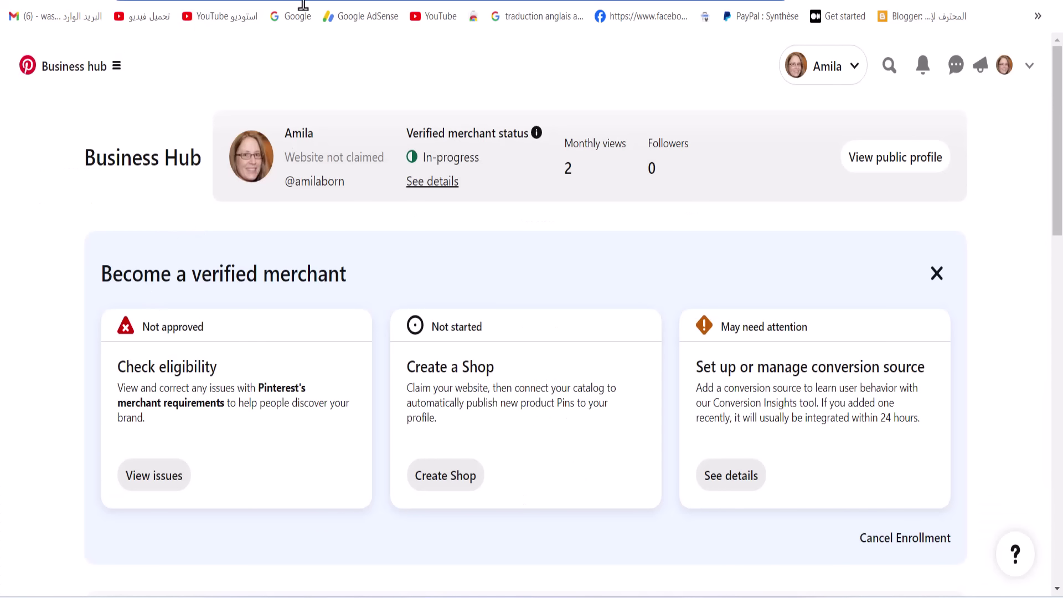
key("Escape")
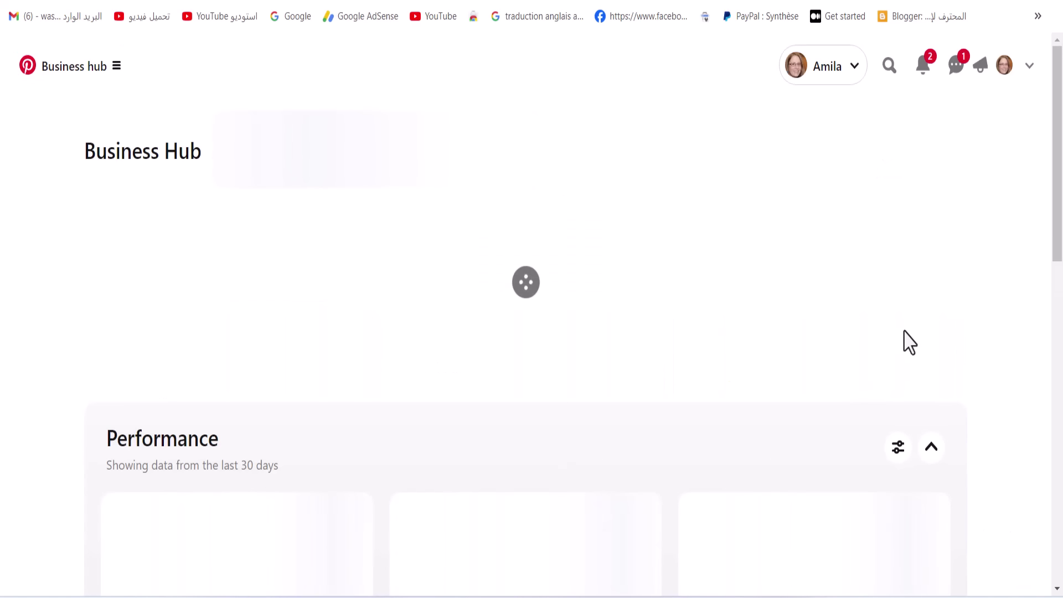
scroll(441, 310, "down", 10)
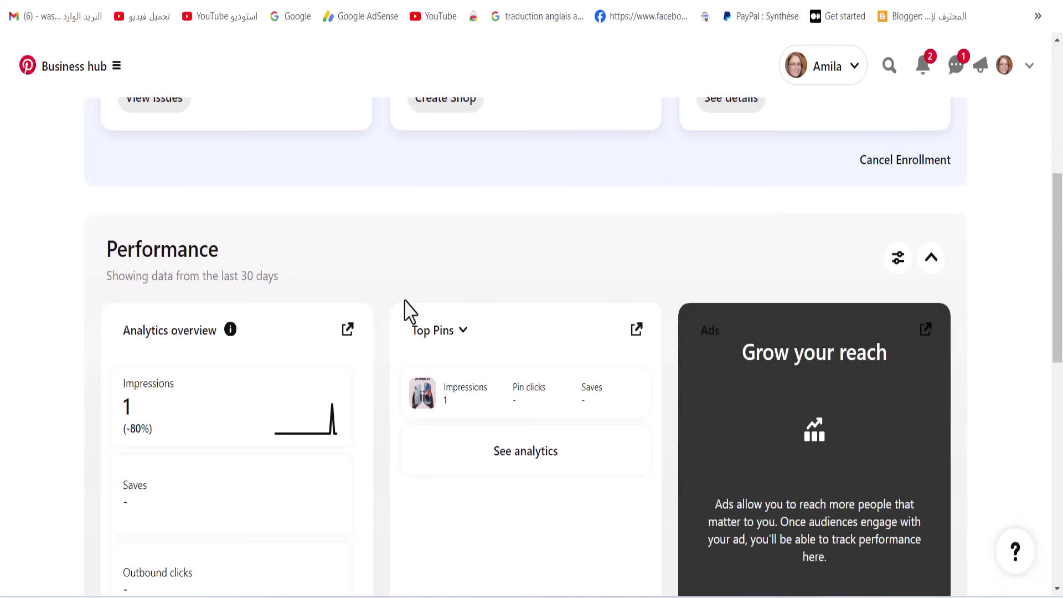
scroll(446, 334, "up", 7)
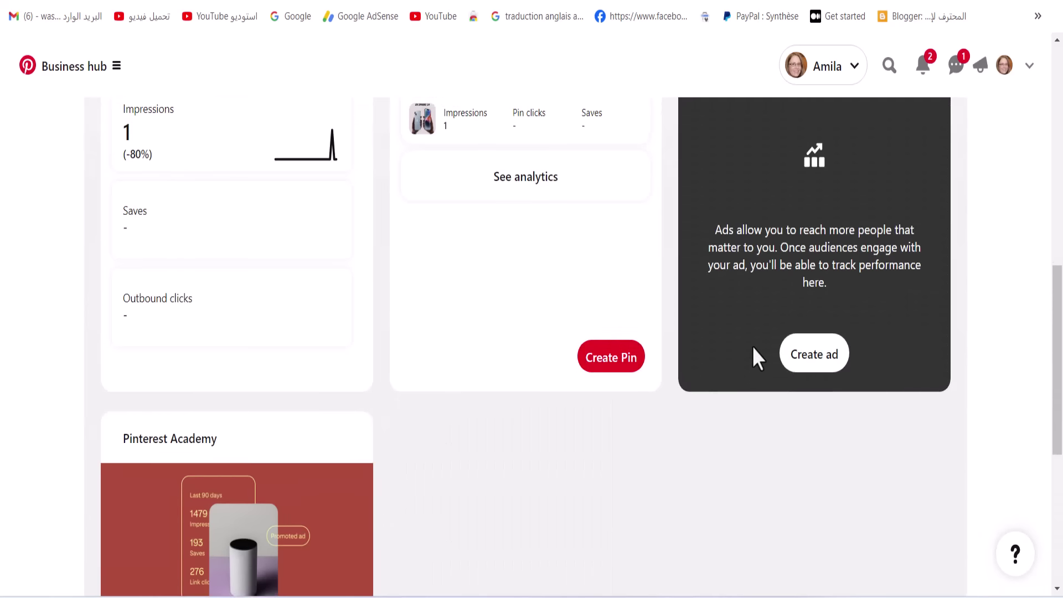
left_click(583, 361)
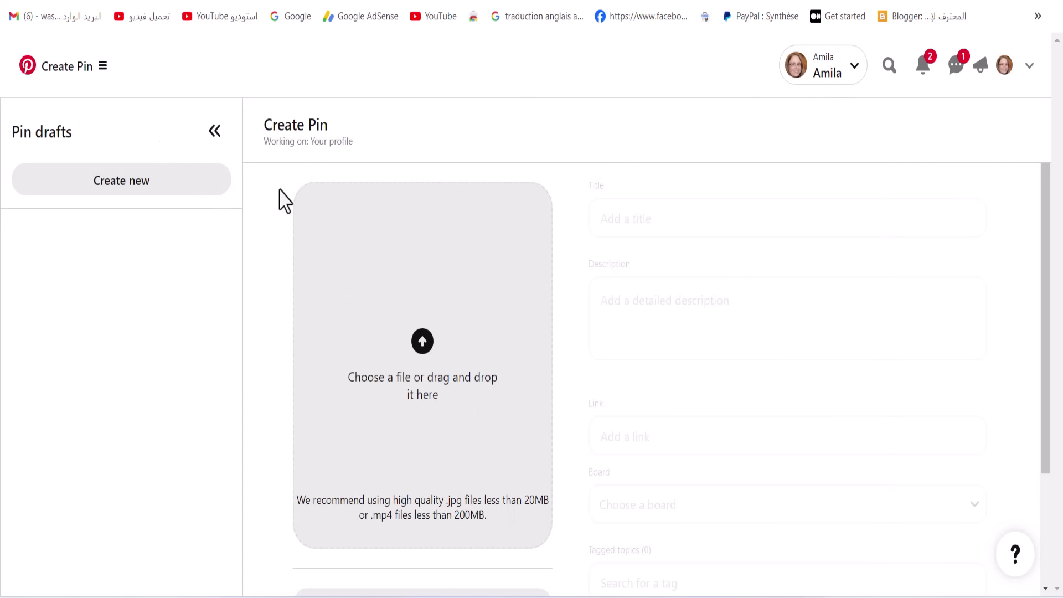
left_click(451, 365)
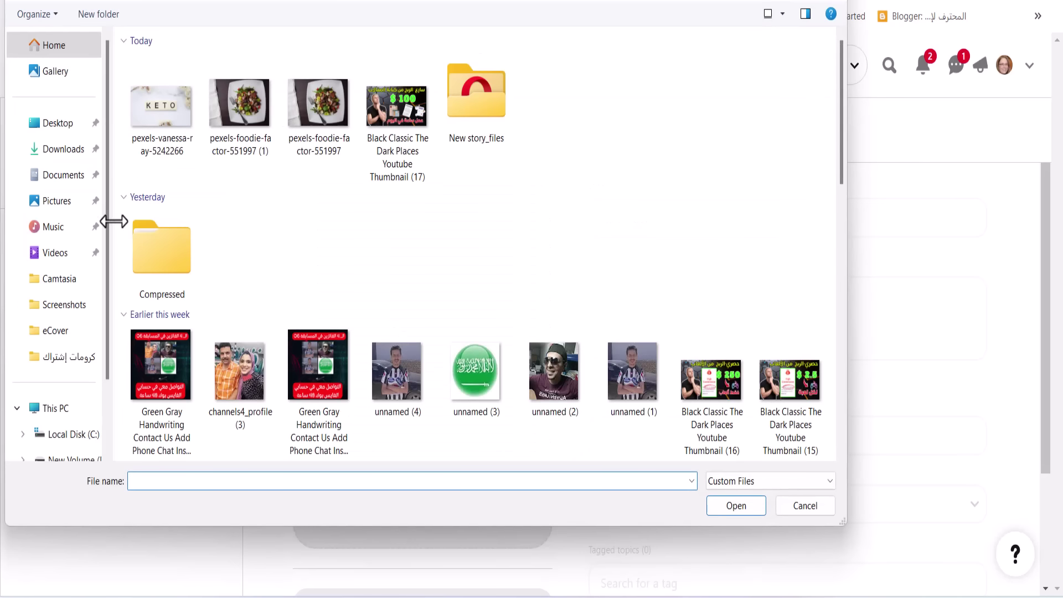
left_click(64, 304)
left_click(324, 243)
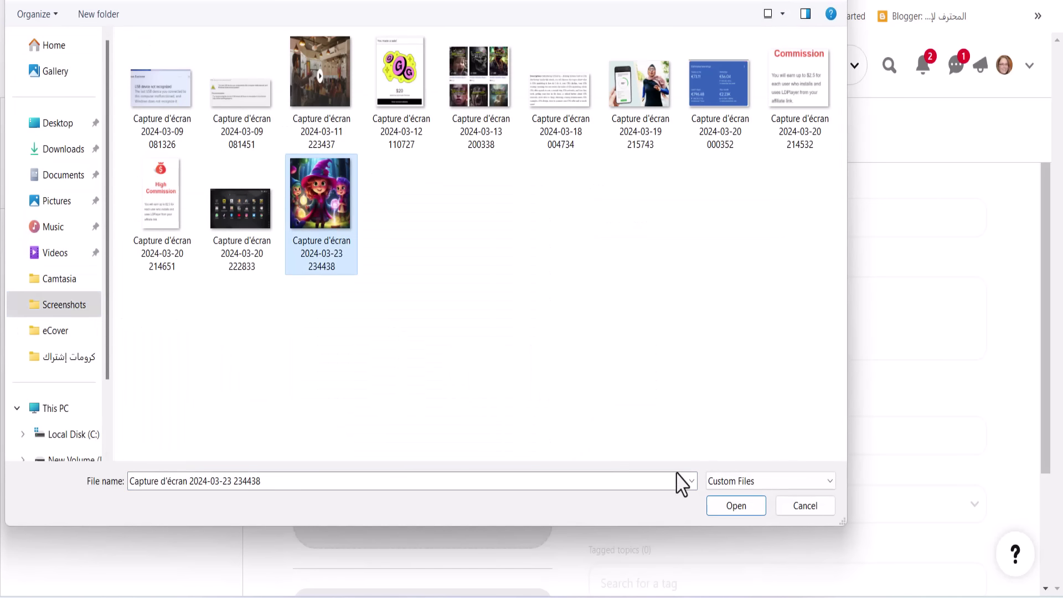
left_click(738, 506)
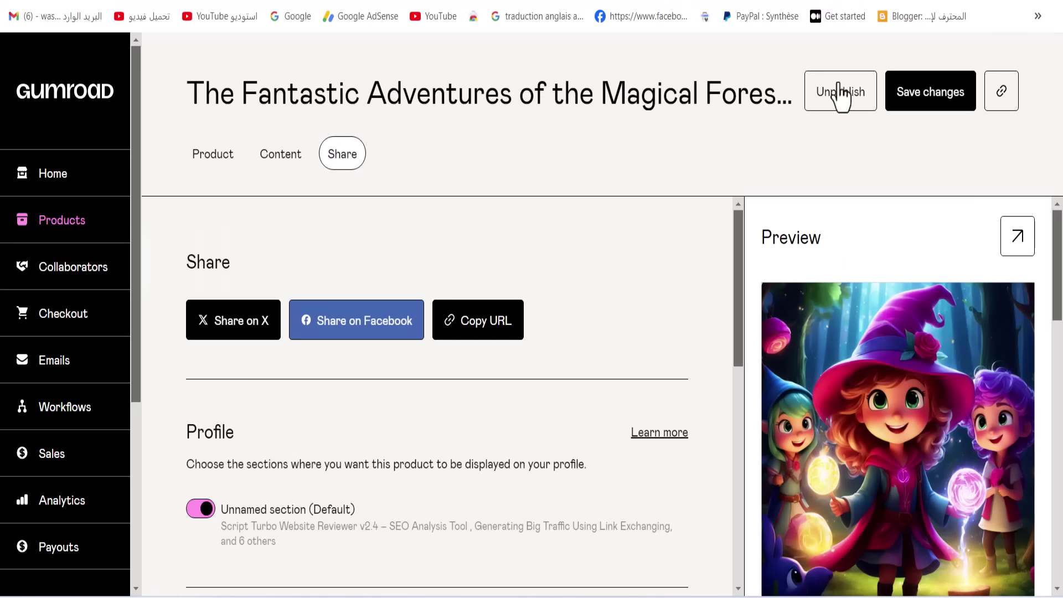
Step: Open the published Gumroad product page from its copied URL in a new incognito window
left_click(892, 106)
left_click(1056, 9)
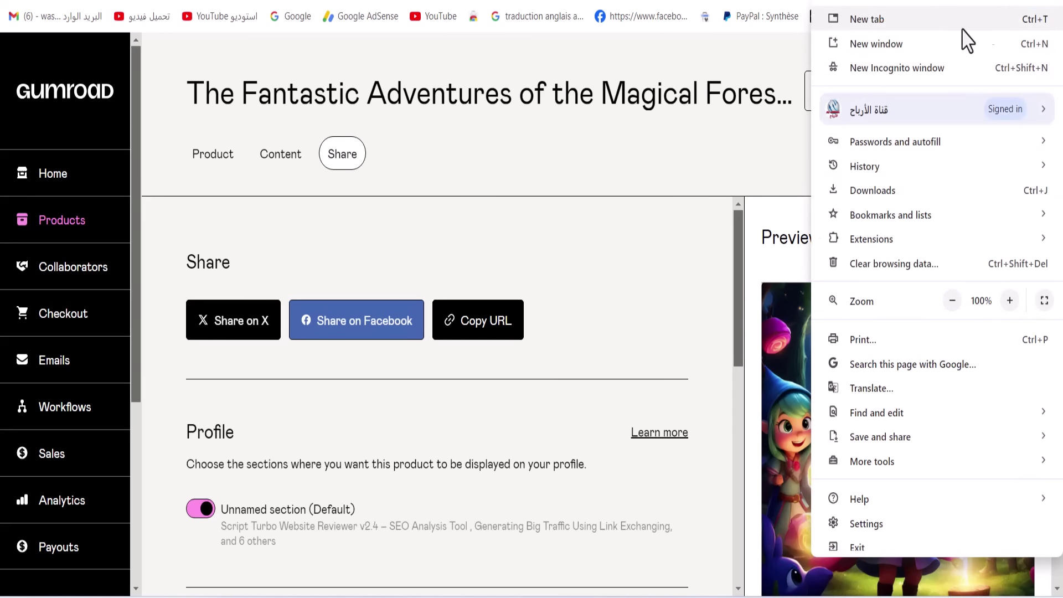
left_click(872, 69)
right_click(436, 4)
left_click(530, 146)
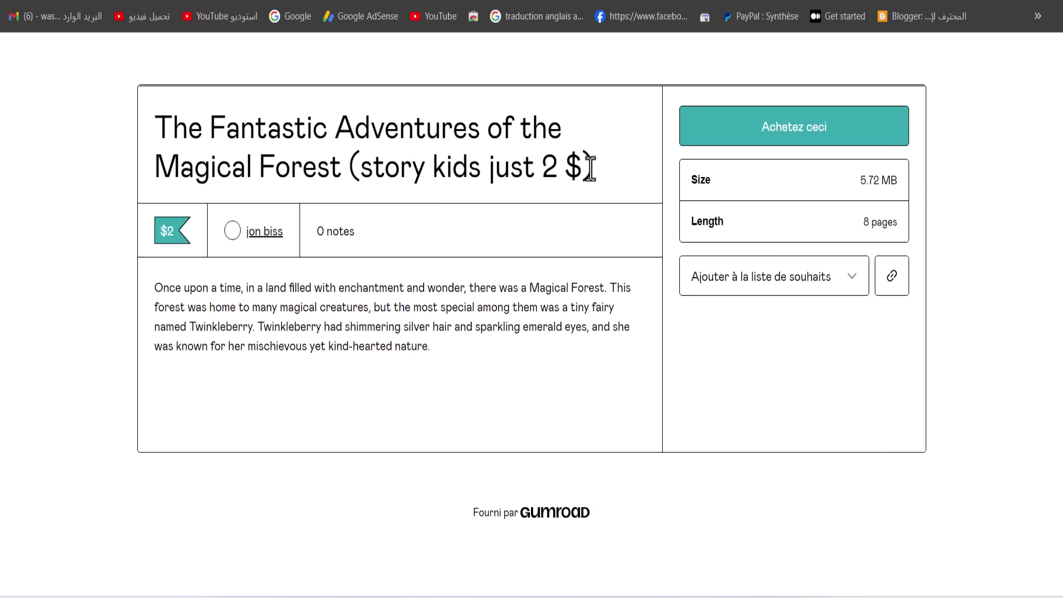
Step: Copy the full product title, including "(story kids just 2 $)", from the product page and paste it as the Pinterest pin's title
left_click_drag(593, 172, 164, 127)
right_click(225, 140)
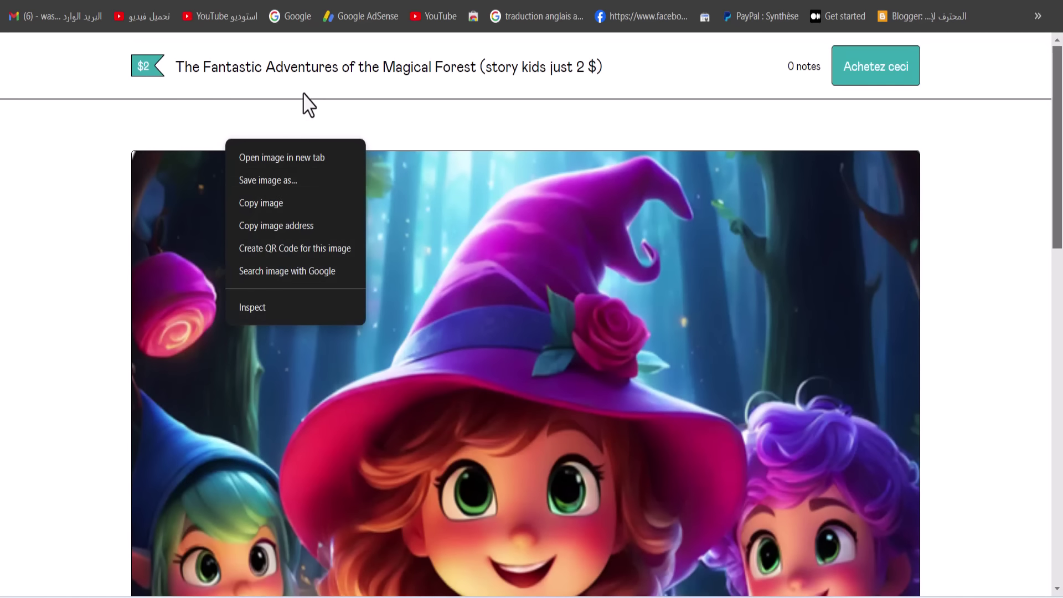
left_click(314, 78)
triple_click(312, 68)
right_click(311, 68)
left_click(373, 84)
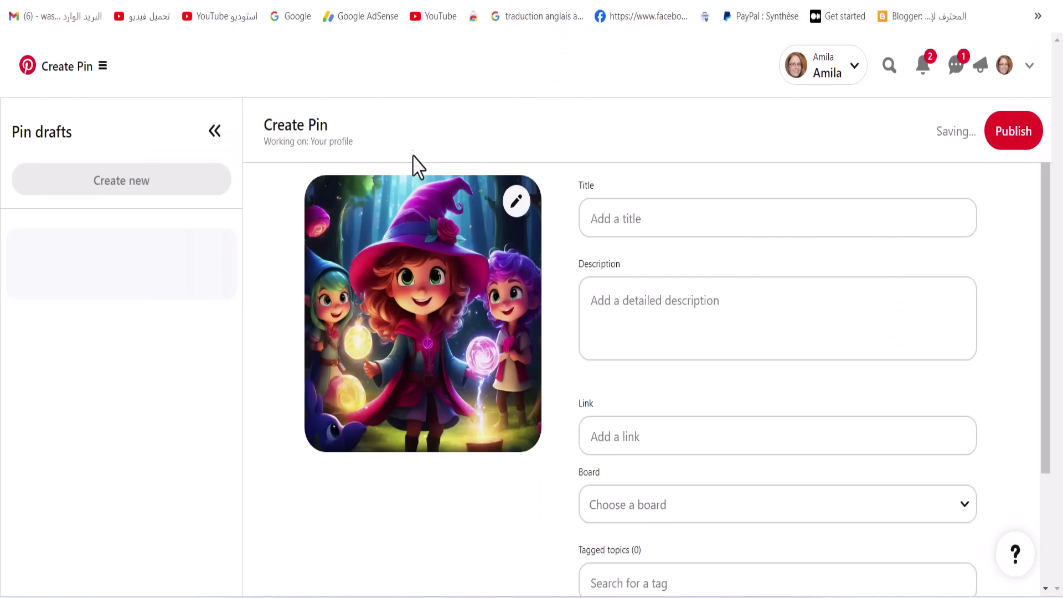
left_click(631, 220)
right_click(632, 221)
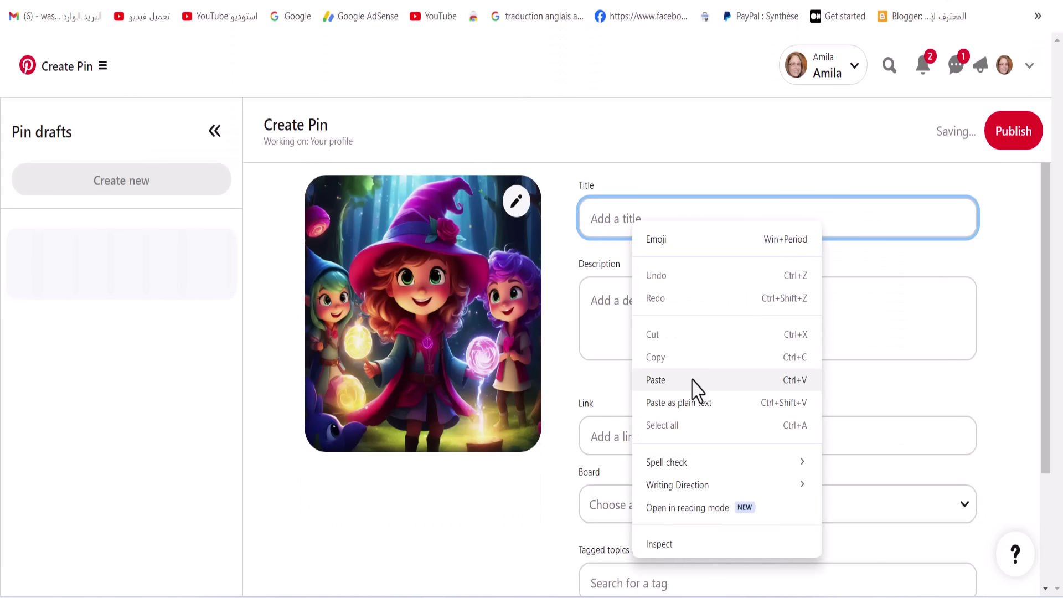
left_click(656, 380)
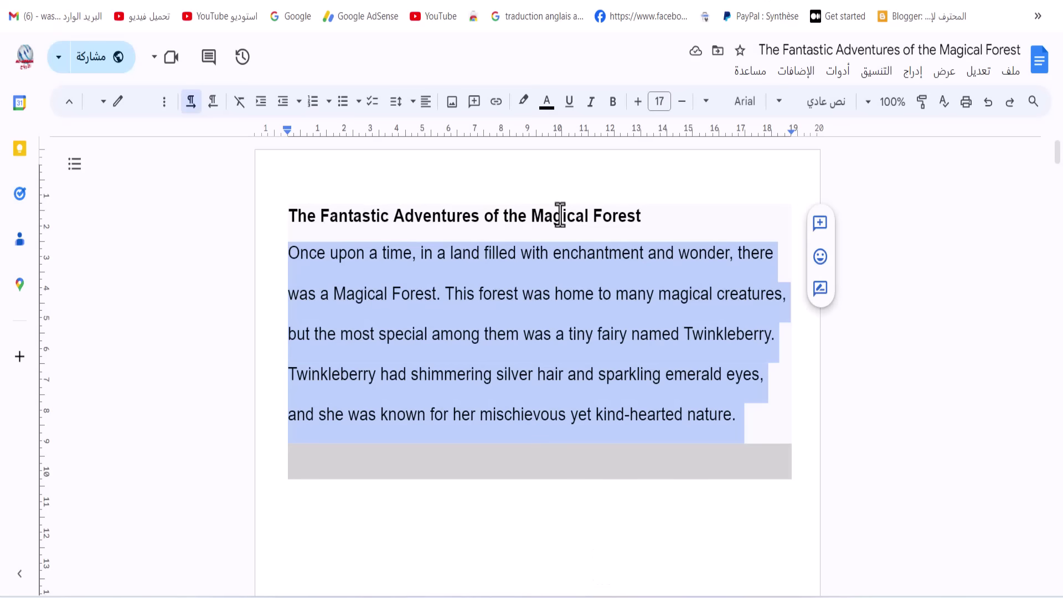
Step: Copy the story's opening paragraph from the Google Docs document and paste it as the pin's description
right_click(495, 271)
left_click(476, 210)
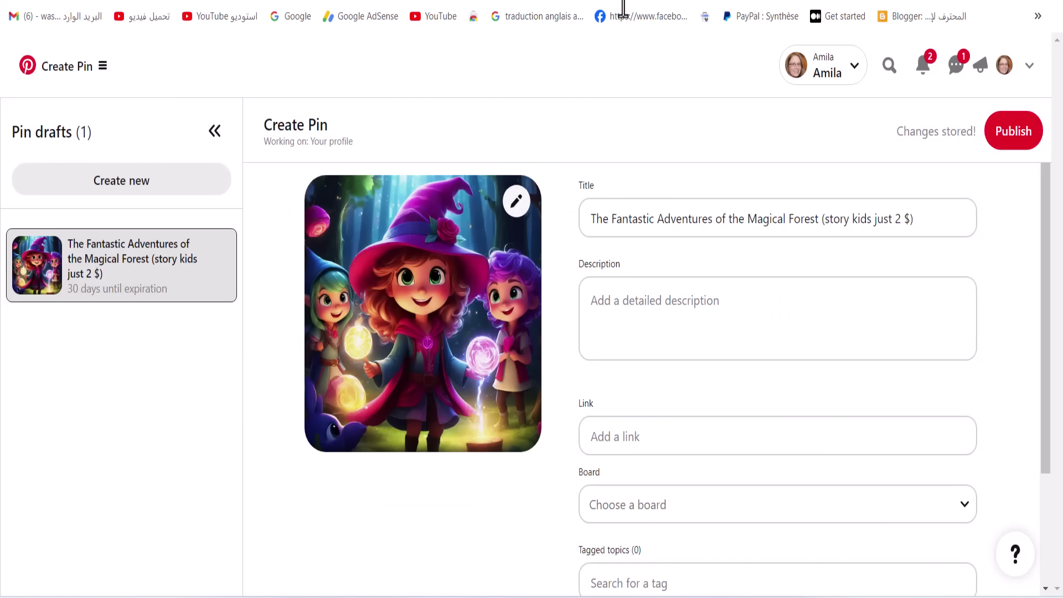
left_click(631, 304)
right_click(631, 303)
key("Escape")
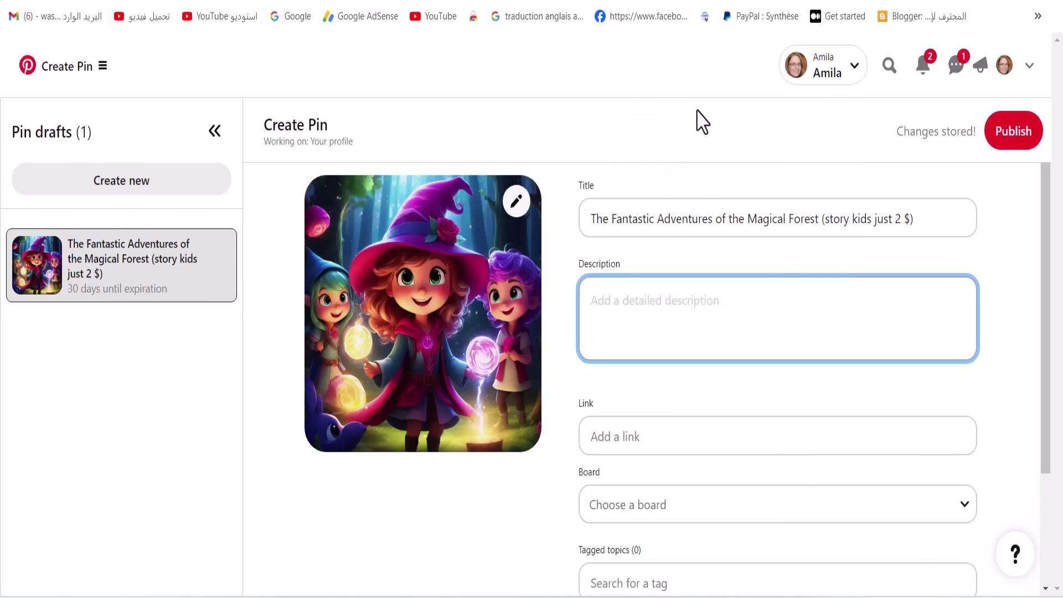
left_click(699, 122)
left_click(643, 330)
right_click(644, 326)
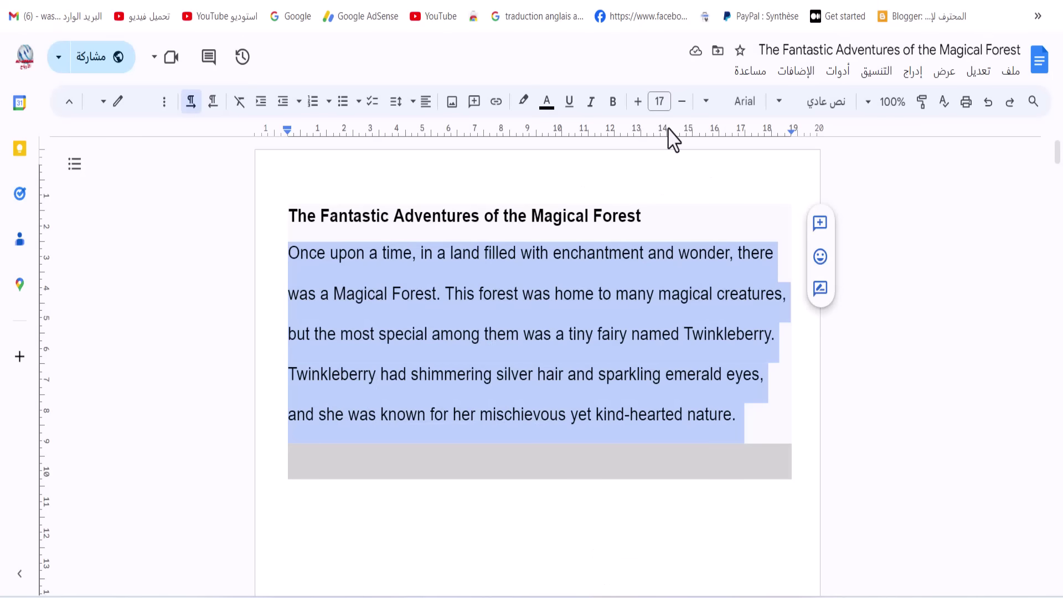
right_click(553, 236)
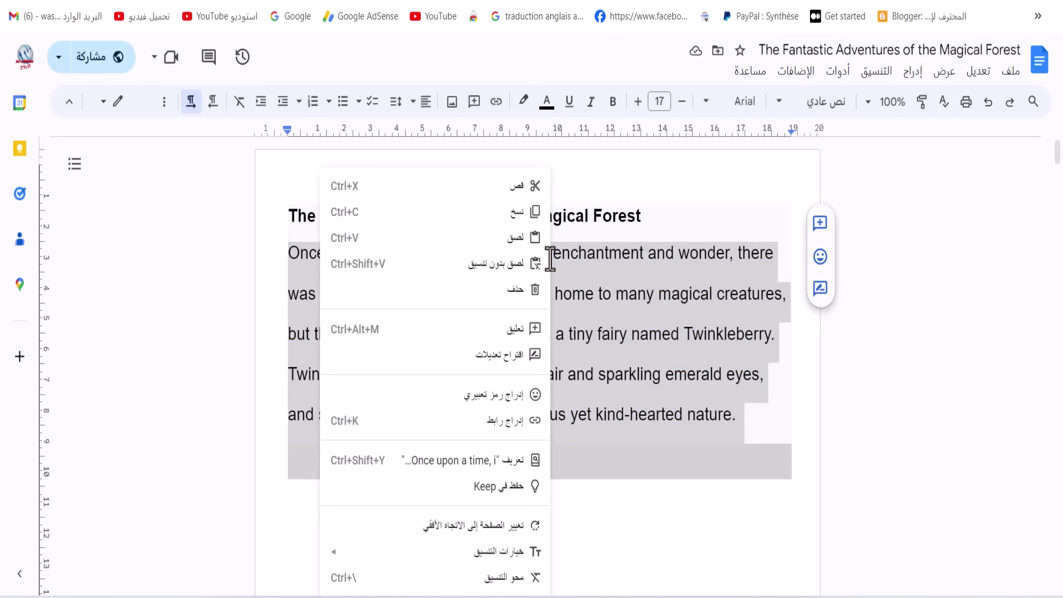
left_click(526, 213)
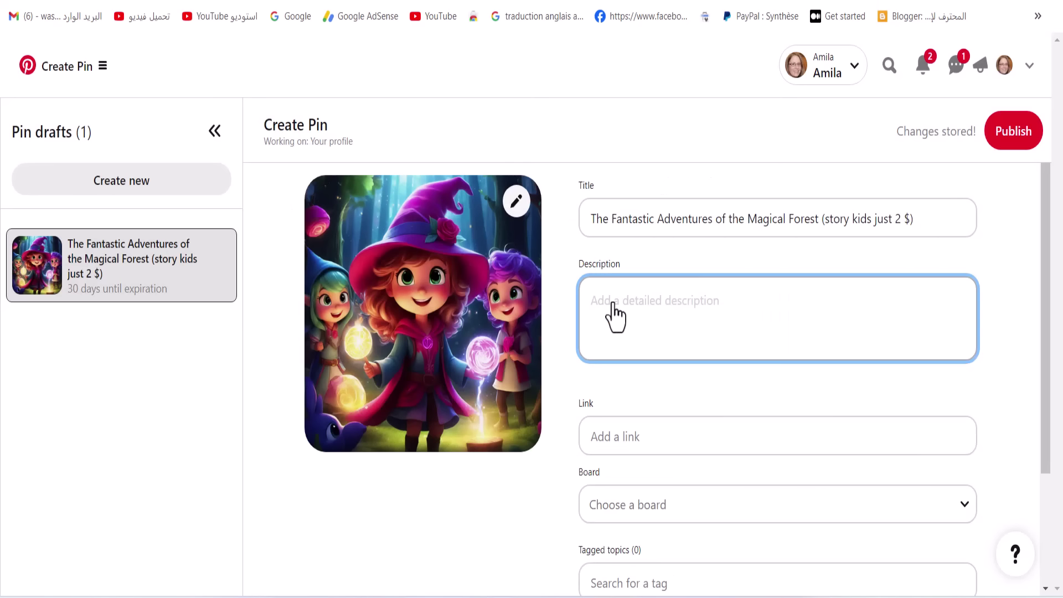
right_click(614, 304)
left_click(653, 135)
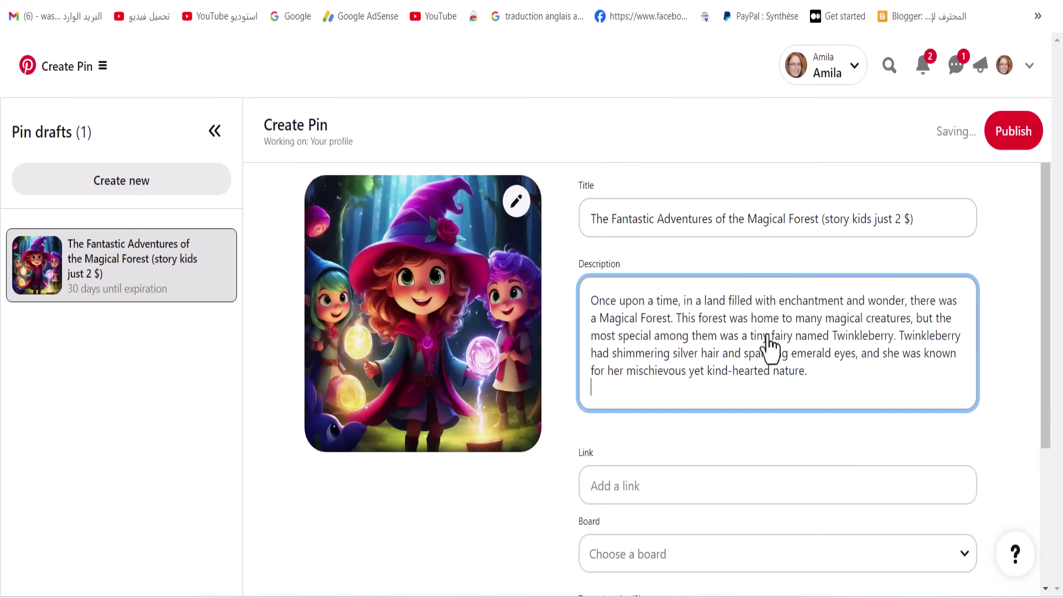
Step: Copy the product's URL from the Gumroad share page and paste it as the Pinterest pin's link
left_click(678, 486)
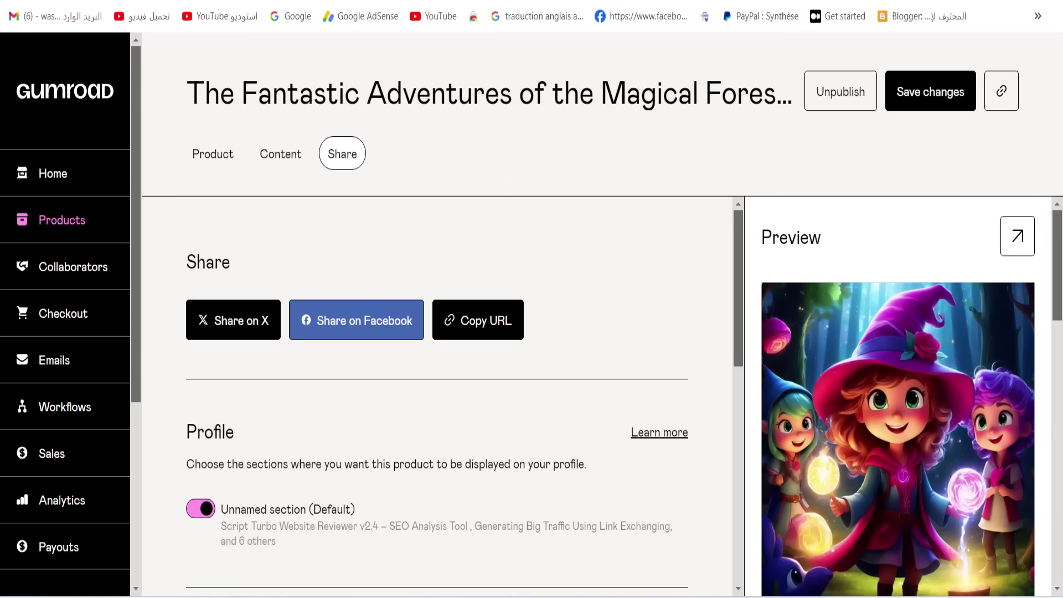
left_click(495, 332)
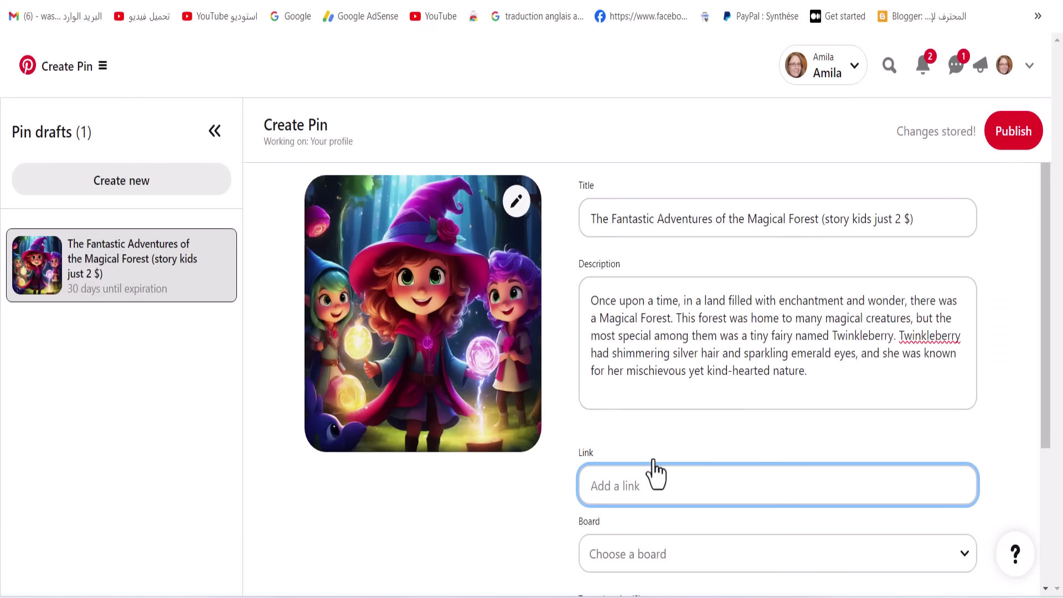
right_click(653, 476)
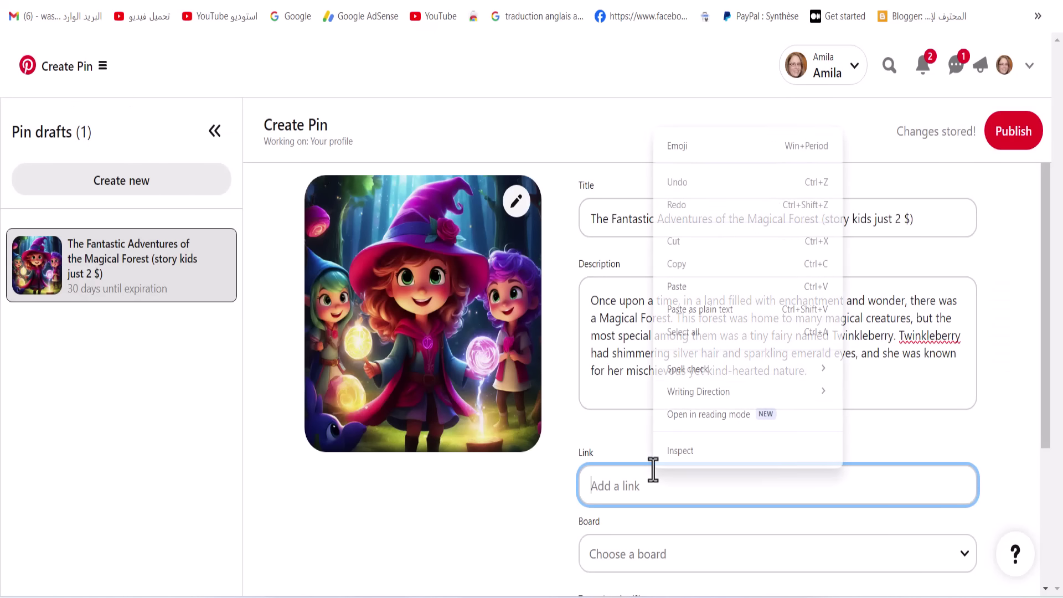
left_click(677, 287)
Step: Create a new board named "Story Kids" and assign the pin to it
scroll(803, 484, "down", 3)
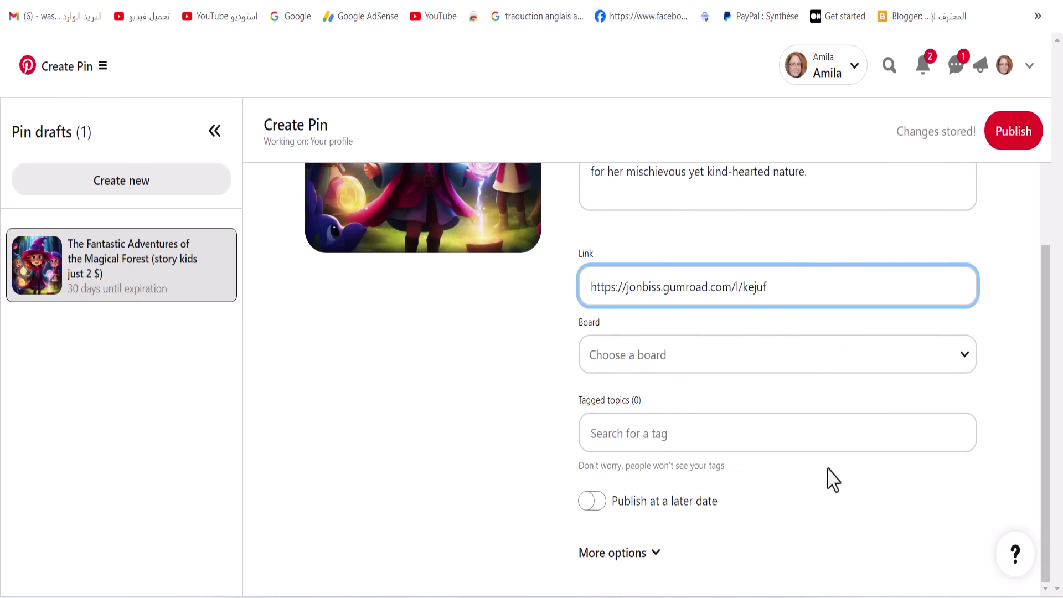
left_click(873, 352)
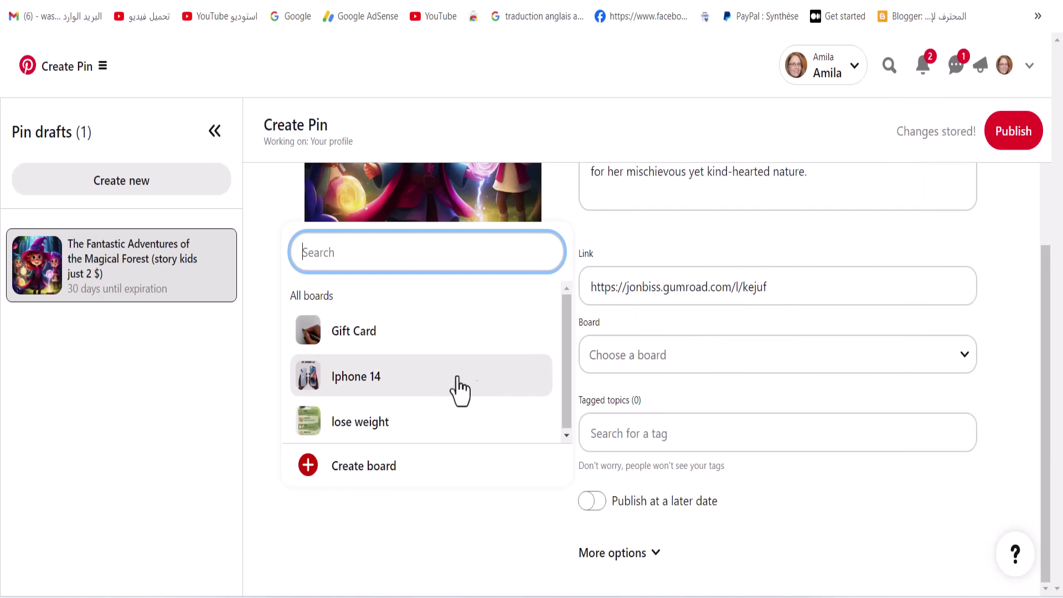
left_click(363, 467)
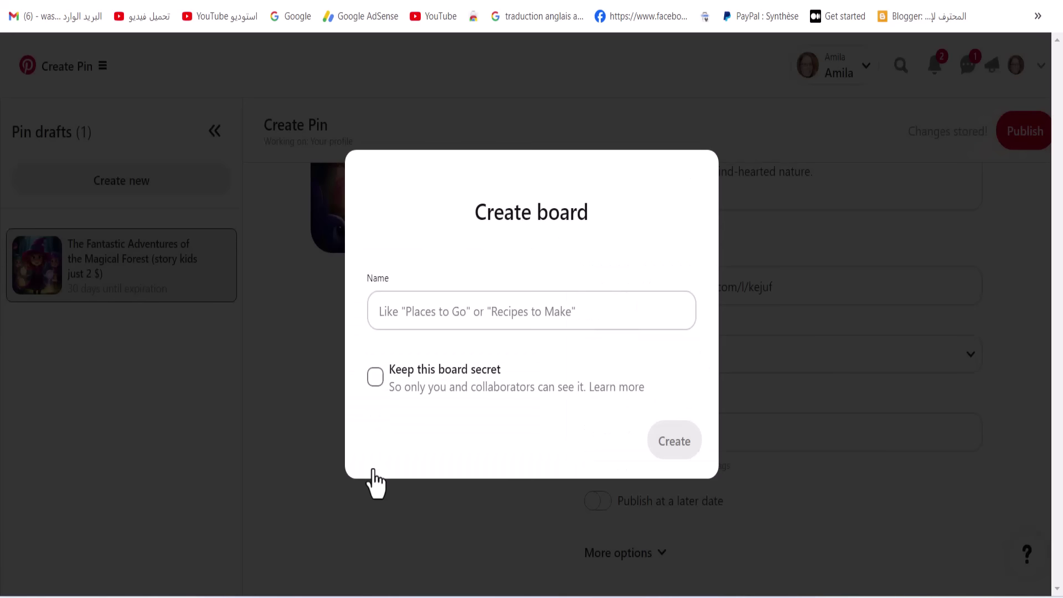
left_click(500, 316)
type("s")
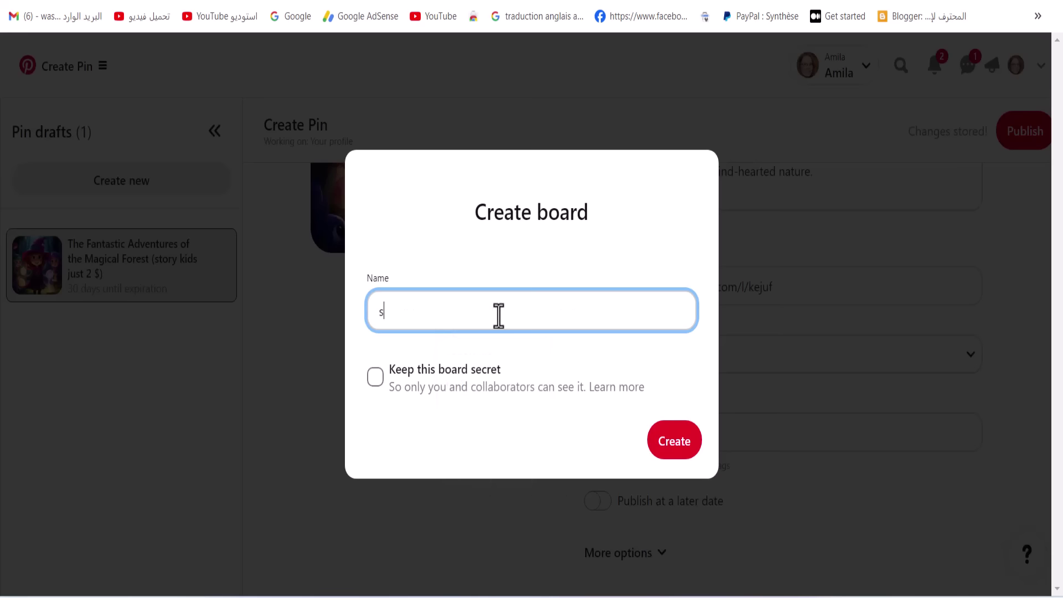
key("BackSpace")
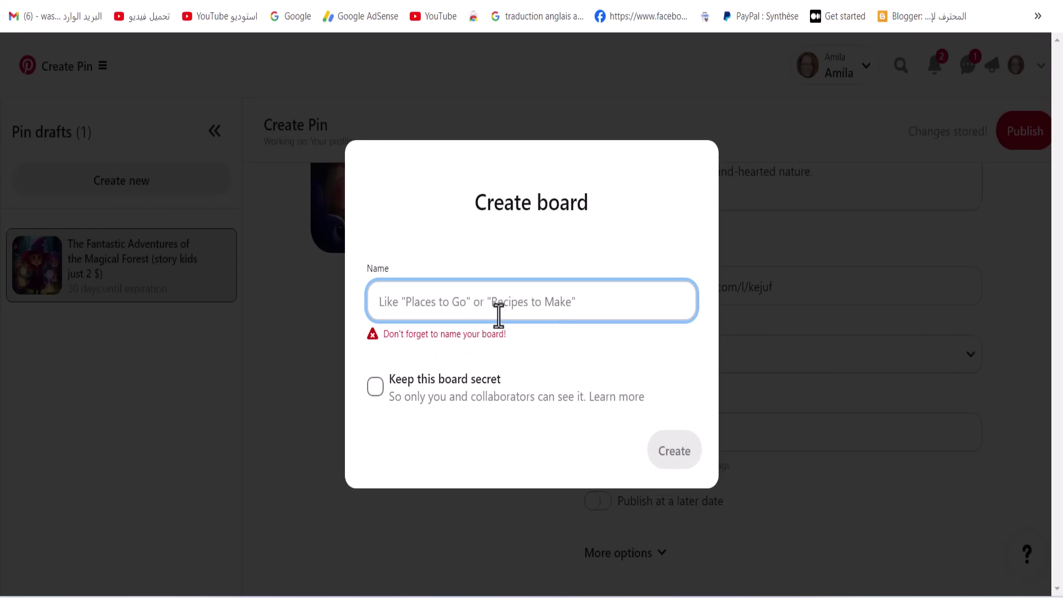
type("Story Kids")
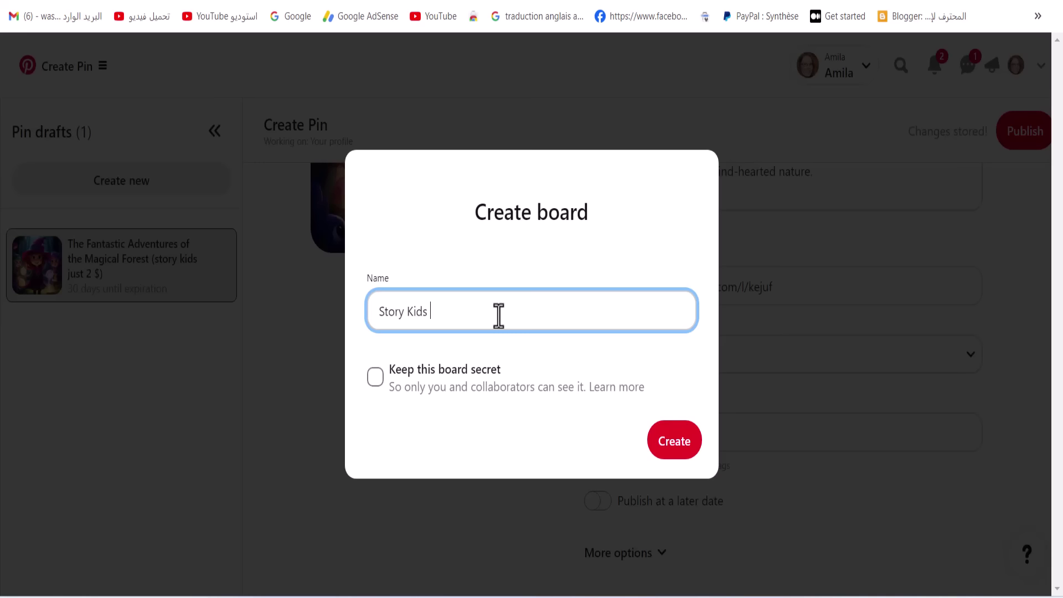
left_click(675, 448)
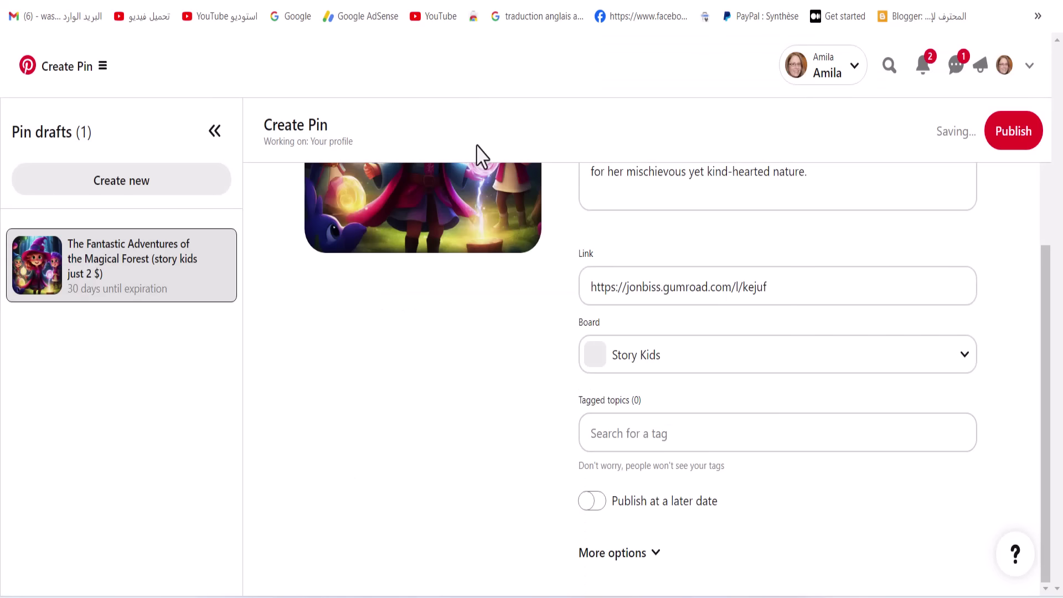
Step: Publish the pin, open its published page, dismiss the notification request and look the page over
scroll(711, 523, "up", 4)
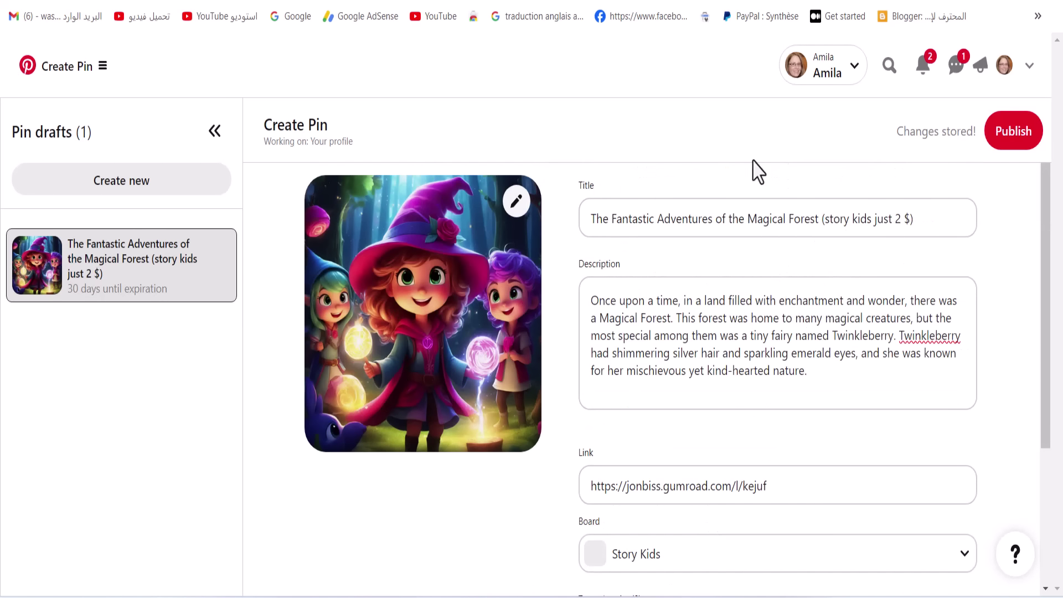
left_click(1031, 137)
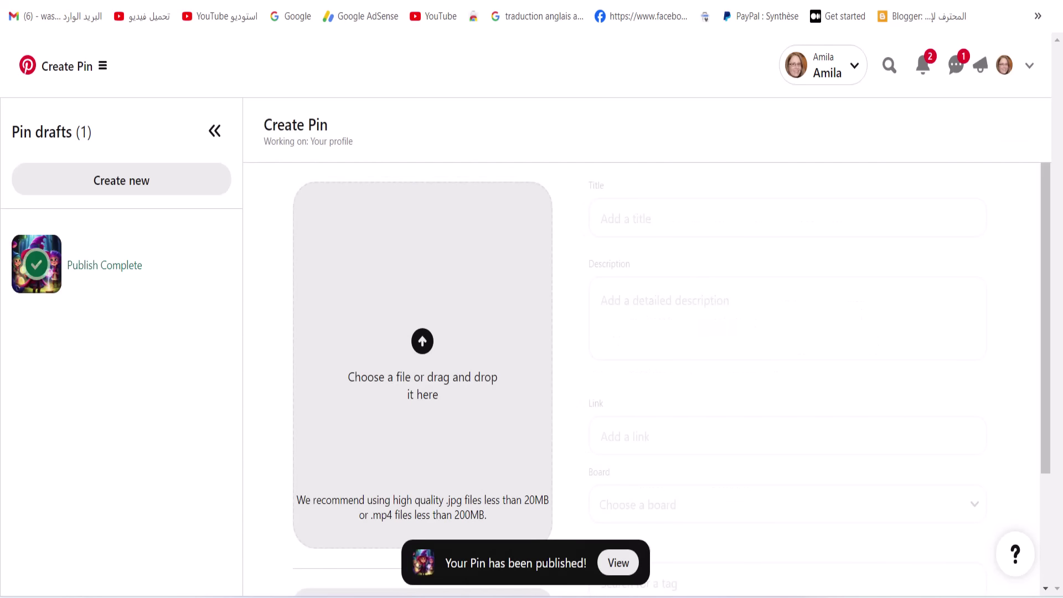
left_click(621, 562)
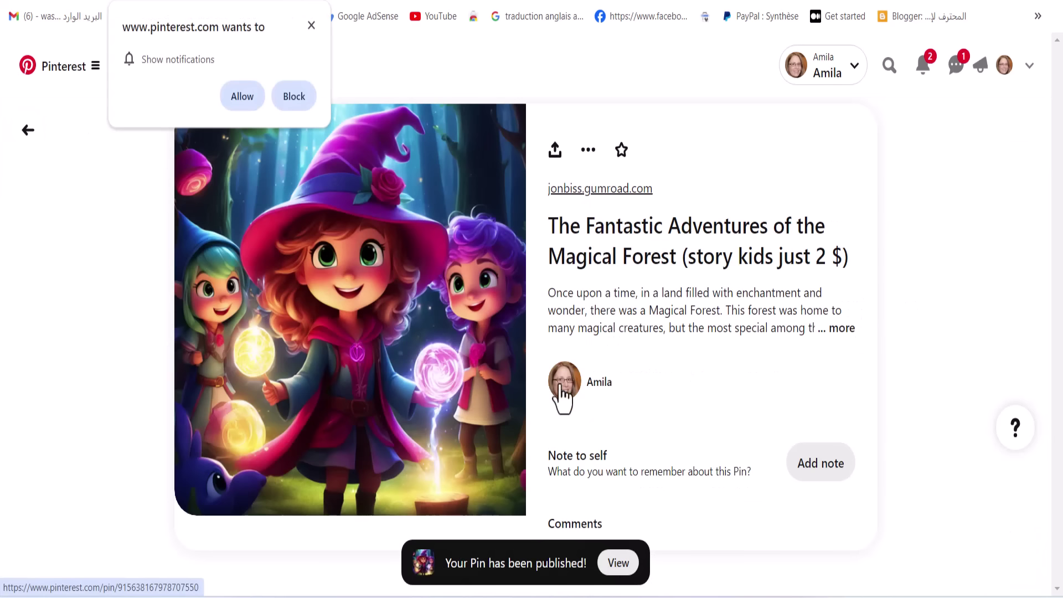
left_click(308, 26)
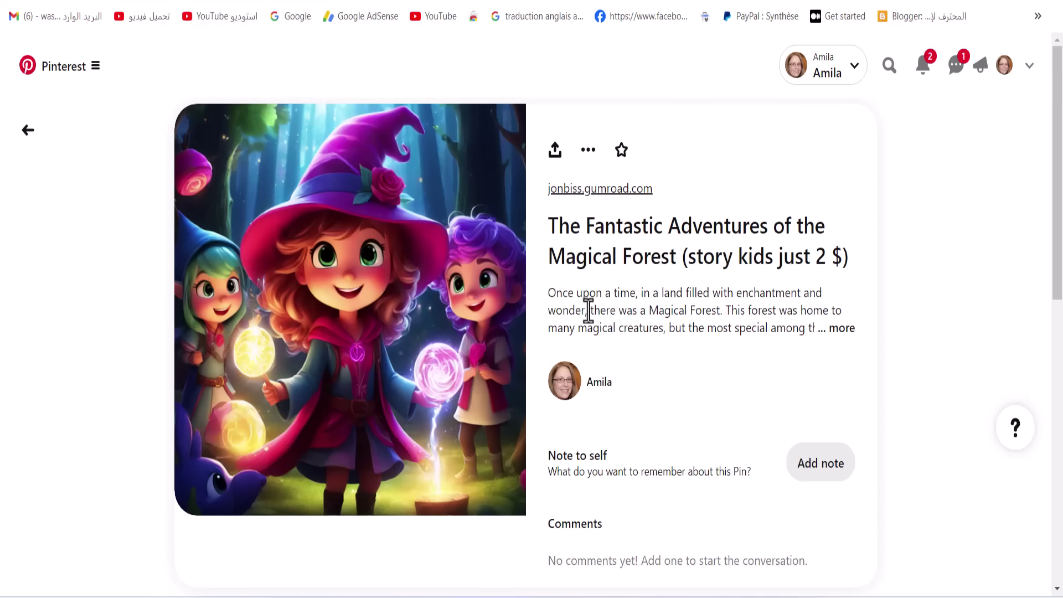
scroll(589, 309, "down", 5)
scroll(629, 304, "up", 5)
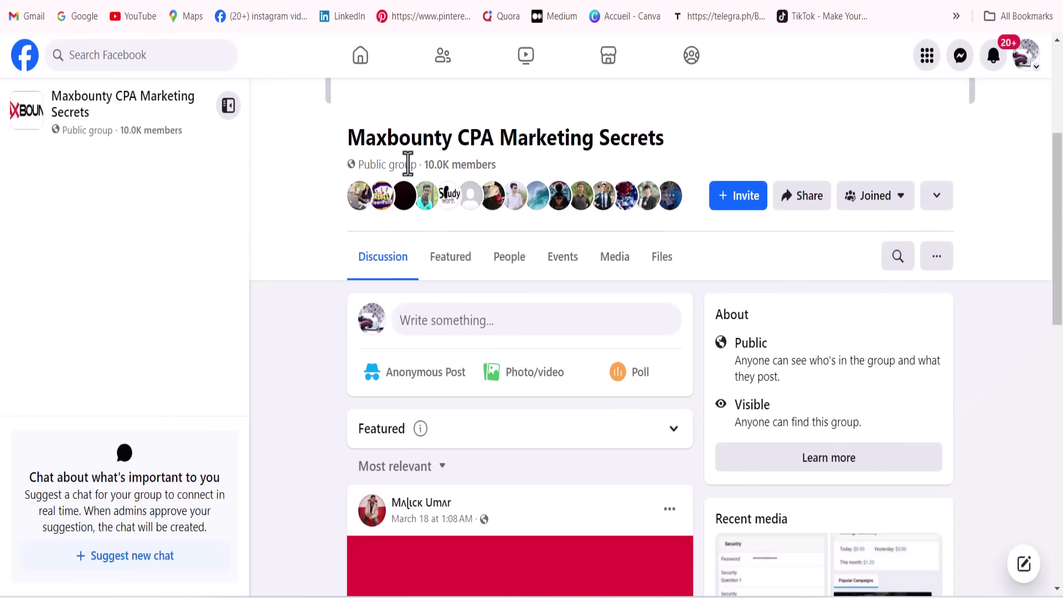
Step: Switch to Facebook, change to the "Sell ebook online" profile and open its page
scroll(439, 197, "up", 4)
left_click(1030, 71)
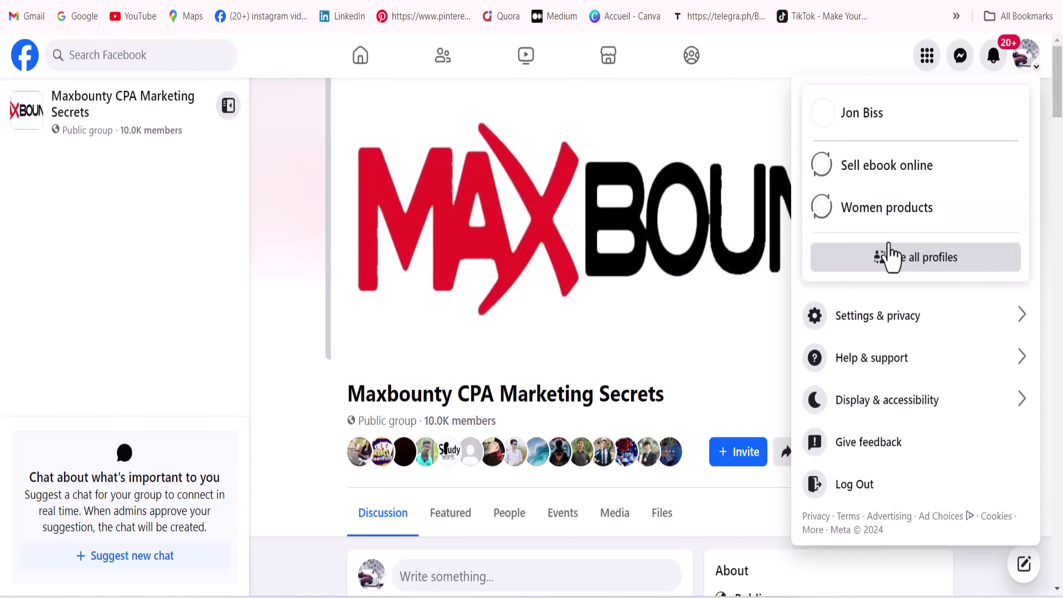
left_click(886, 166)
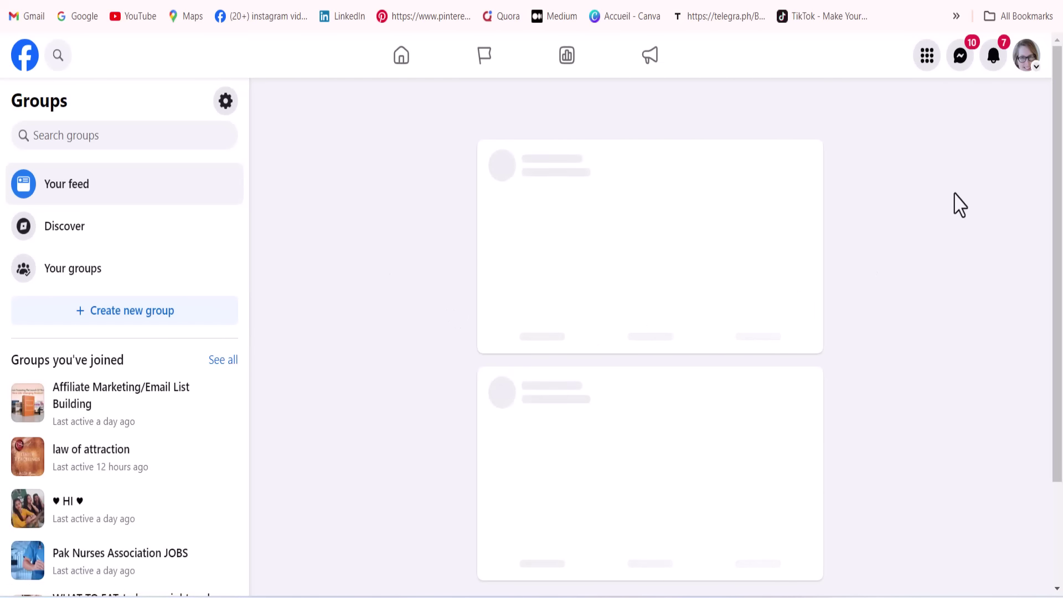
left_click(1025, 60)
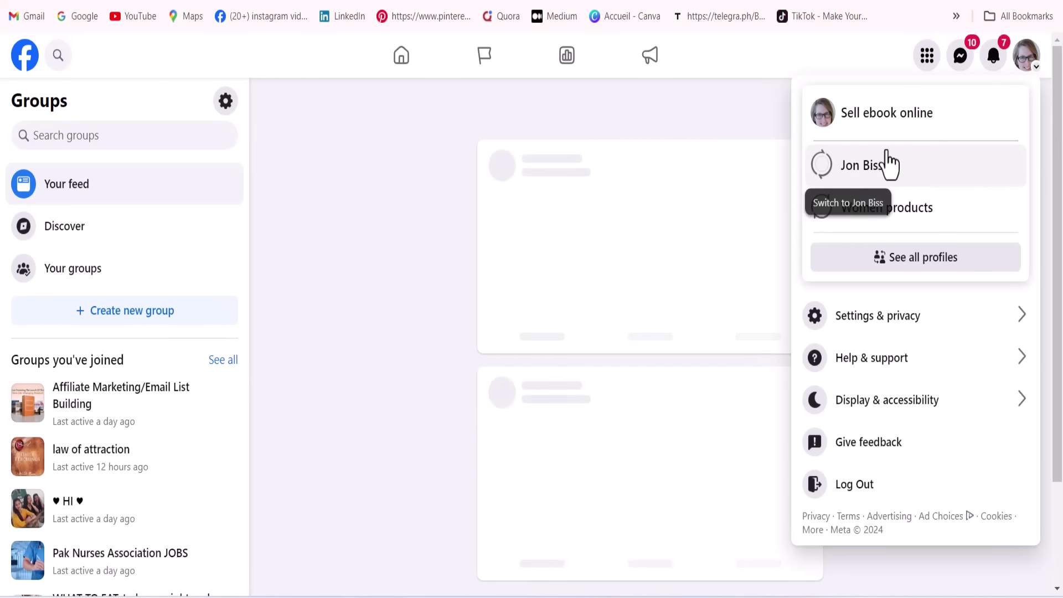
left_click(886, 164)
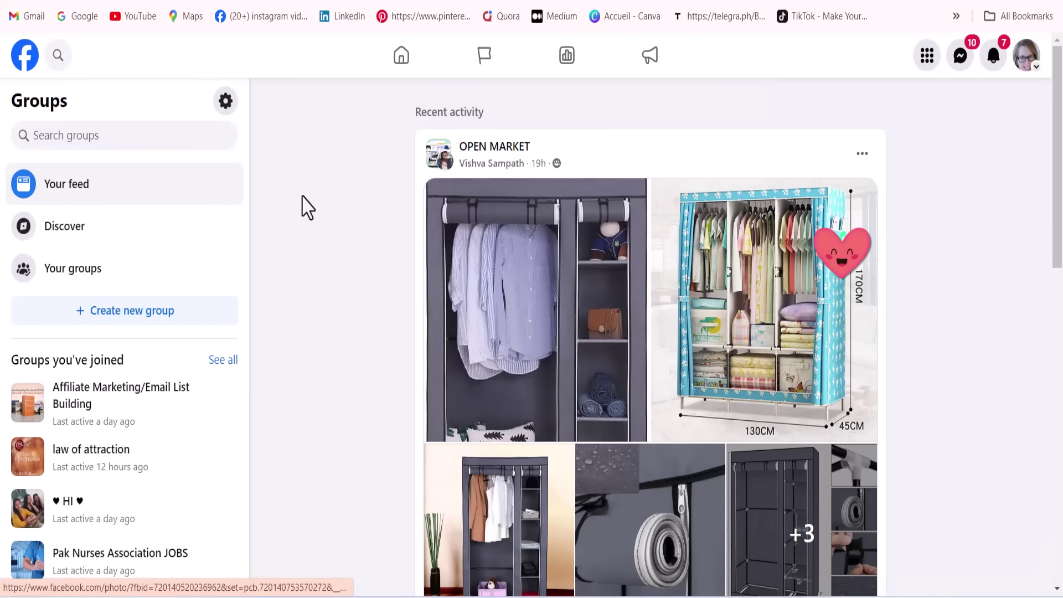
left_click(1025, 60)
left_click(865, 133)
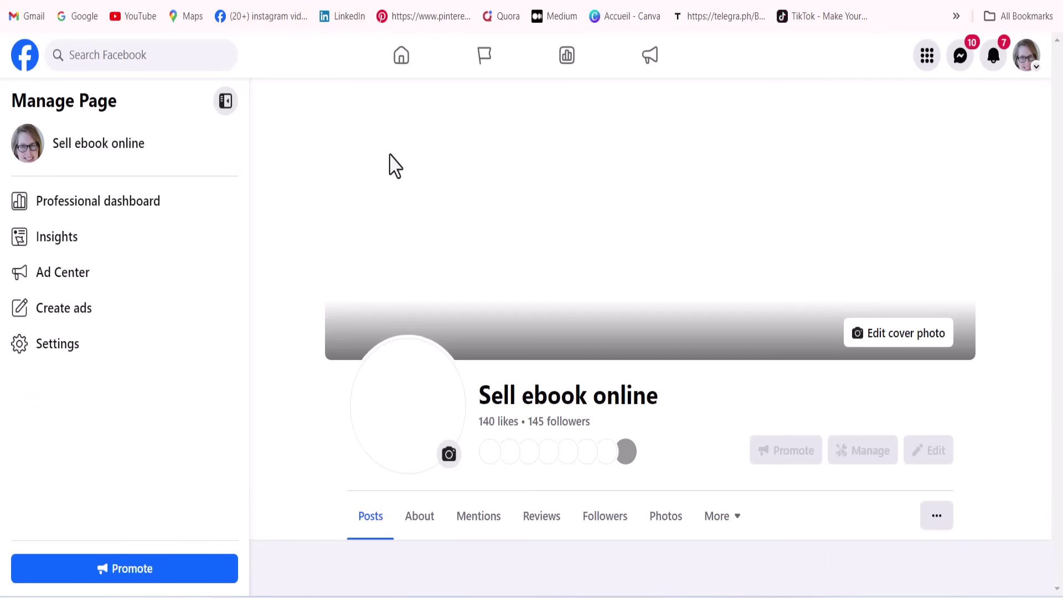
scroll(659, 404, "down", 3)
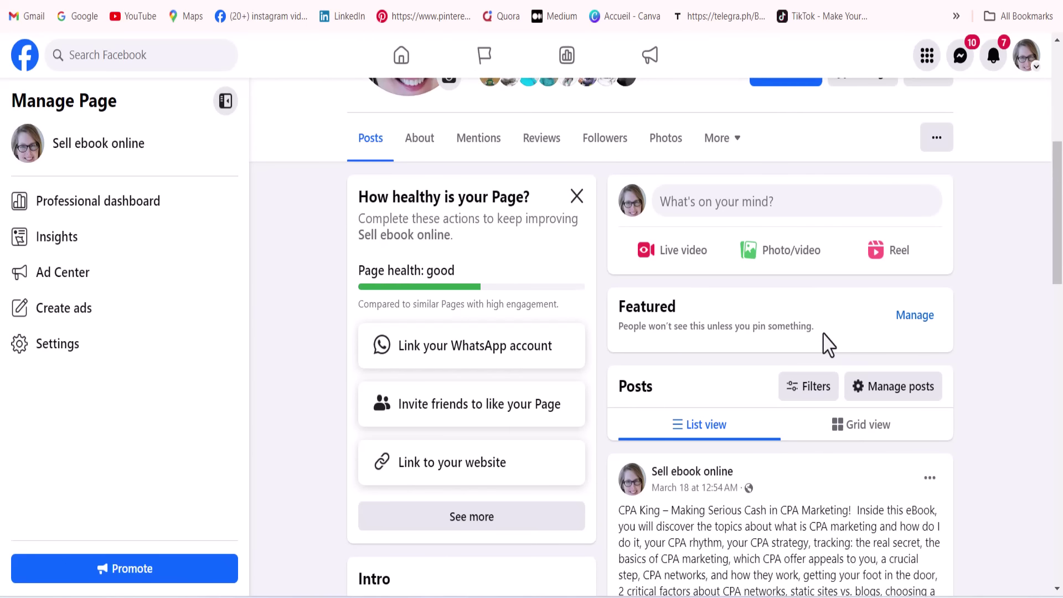
left_click(795, 260)
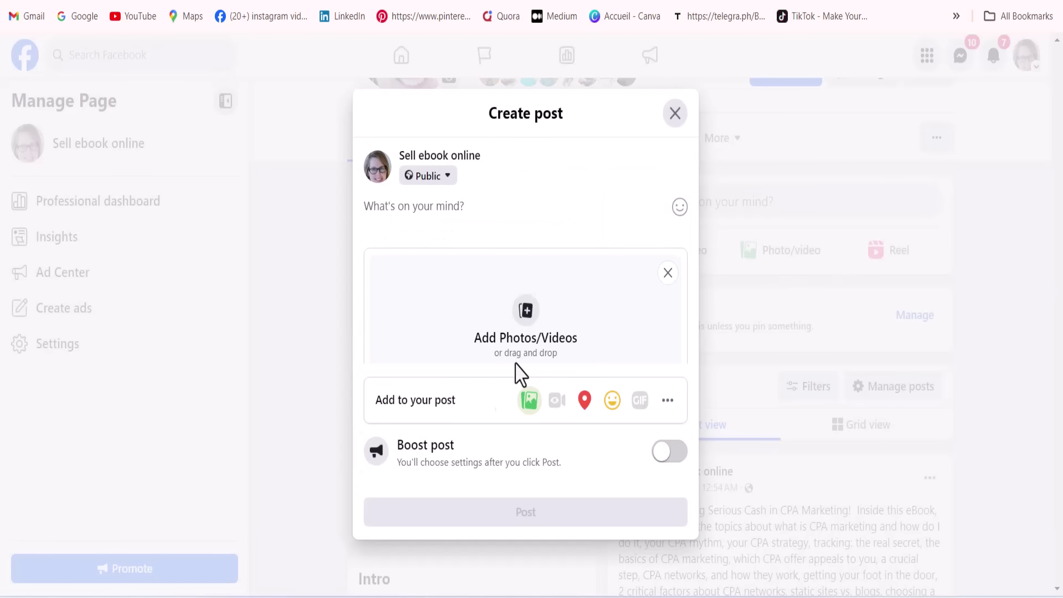
left_click(526, 321)
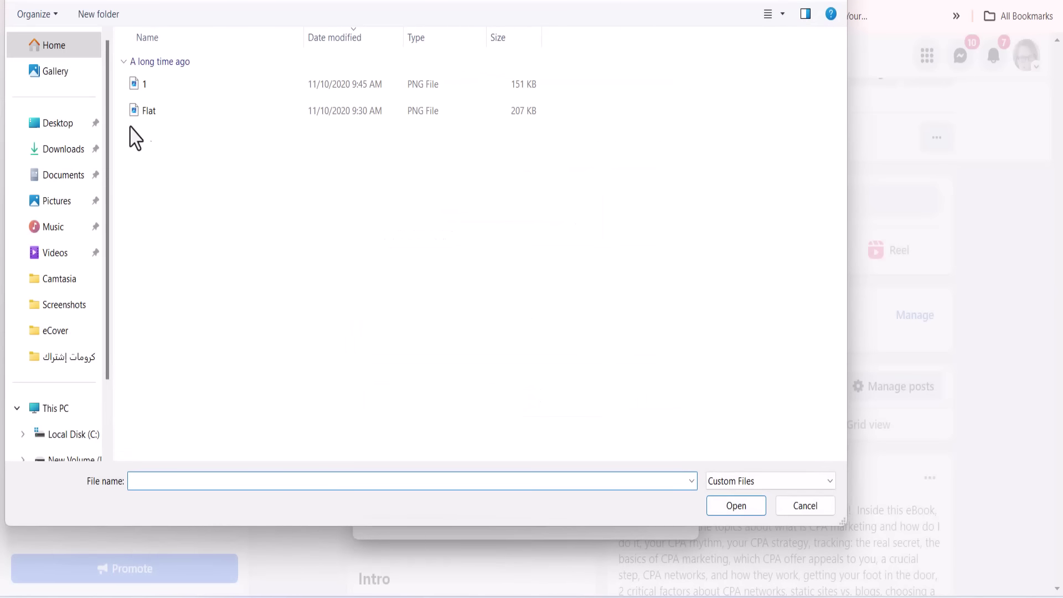
left_click(59, 306)
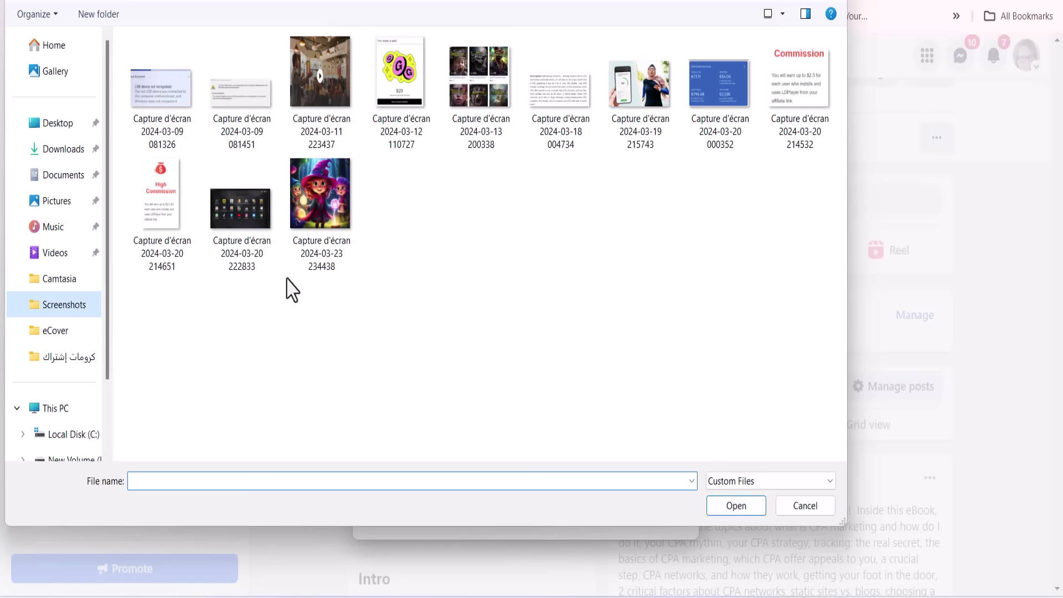
left_click(326, 210)
left_click(713, 514)
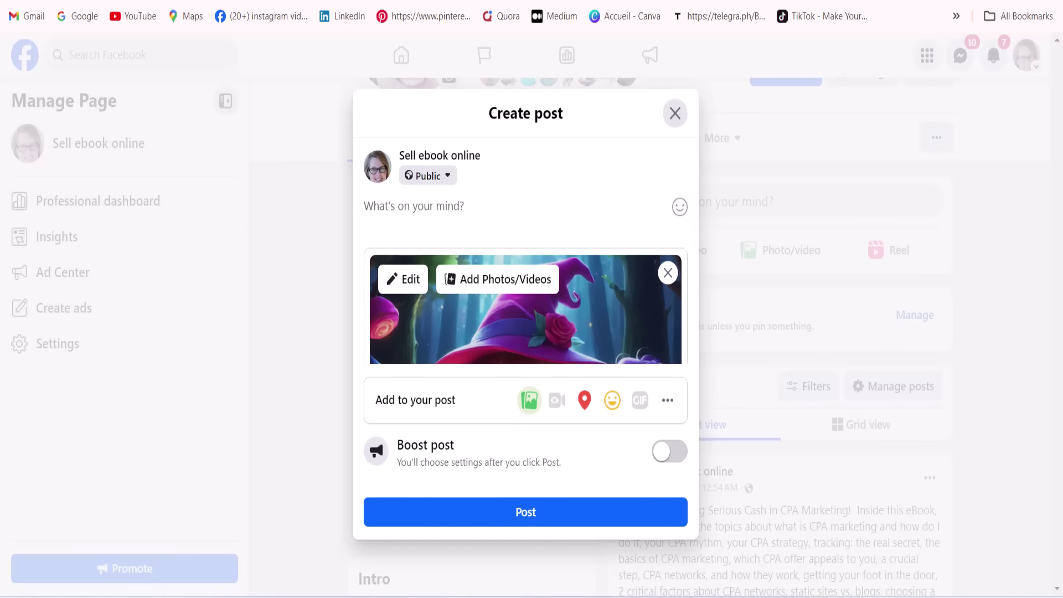
Step: Copy the full title, including "(story kids just 2 $)", from the Pinterest pin and paste it as the Facebook post's text
mouse_move(669, 595)
left_click(575, 571)
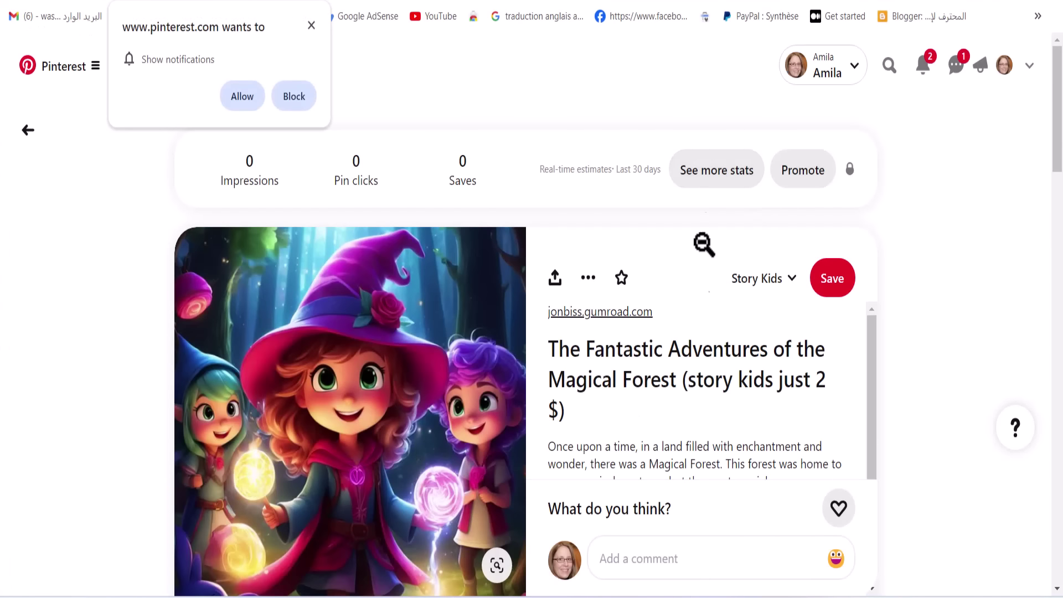
left_click_drag(548, 339, 592, 382)
right_click(592, 381)
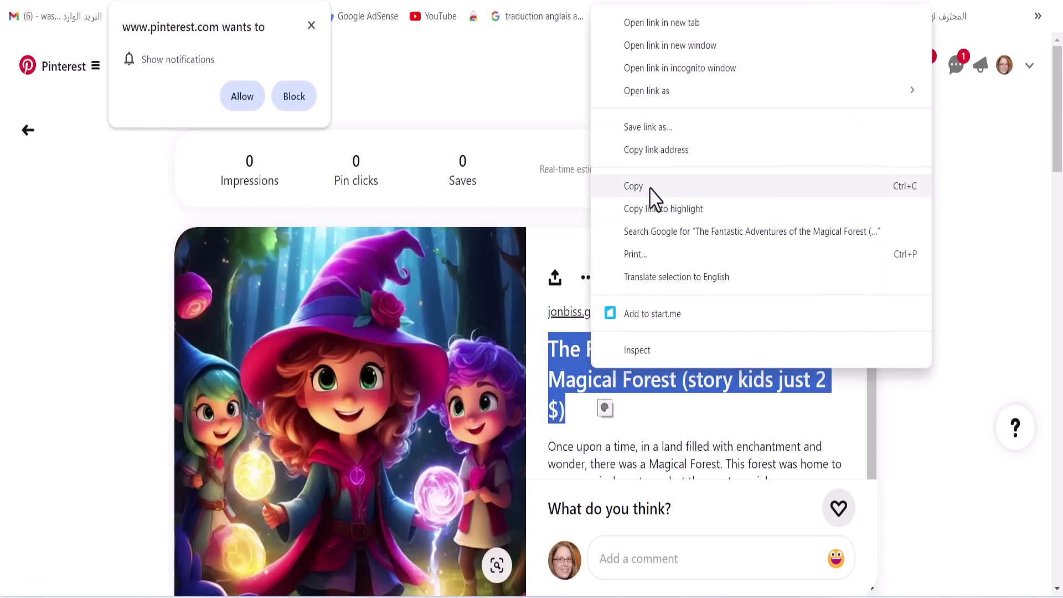
left_click(653, 187)
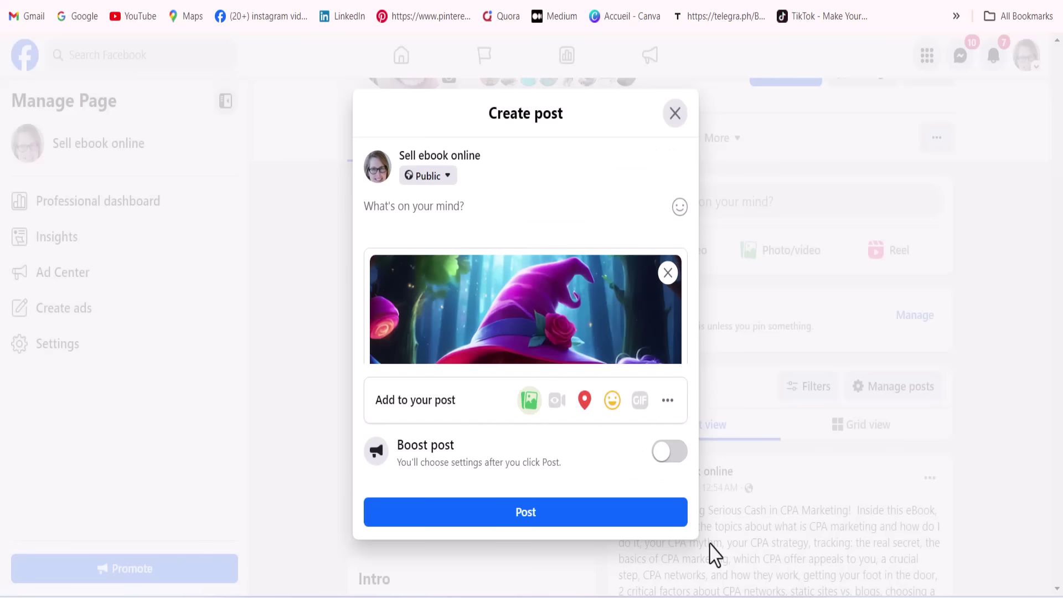
left_click(434, 207)
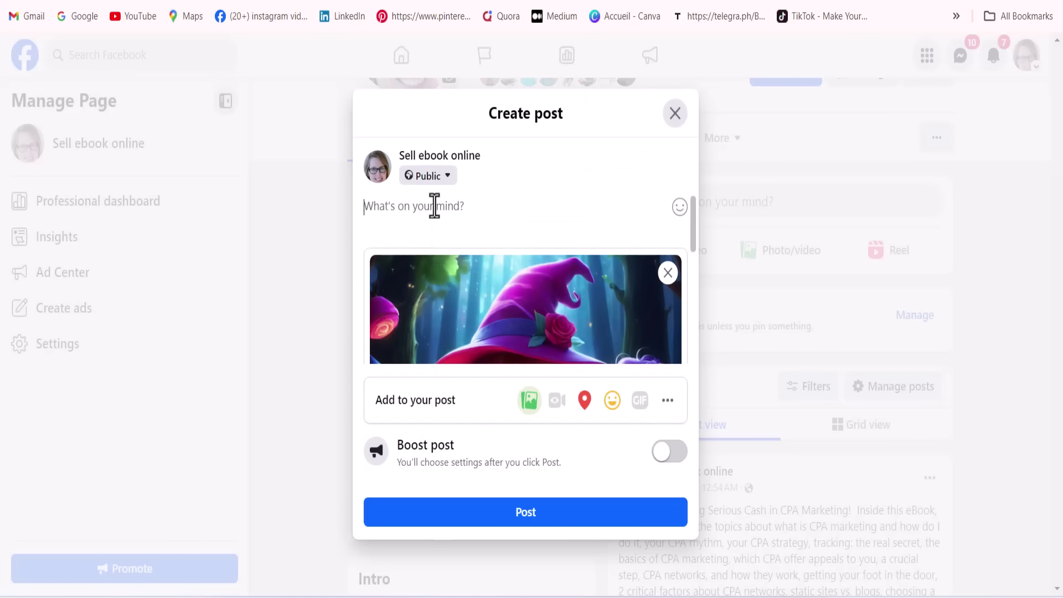
right_click(434, 206)
left_click(481, 366)
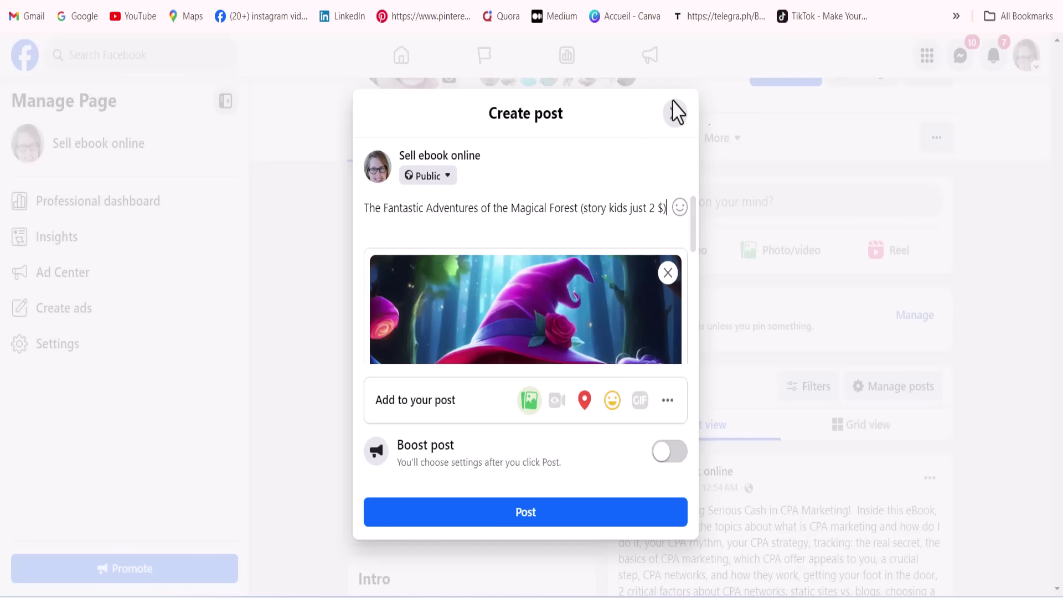
Step: Switch to the Pinterest pin, expand its story description in full and copy it
mouse_move(664, 589)
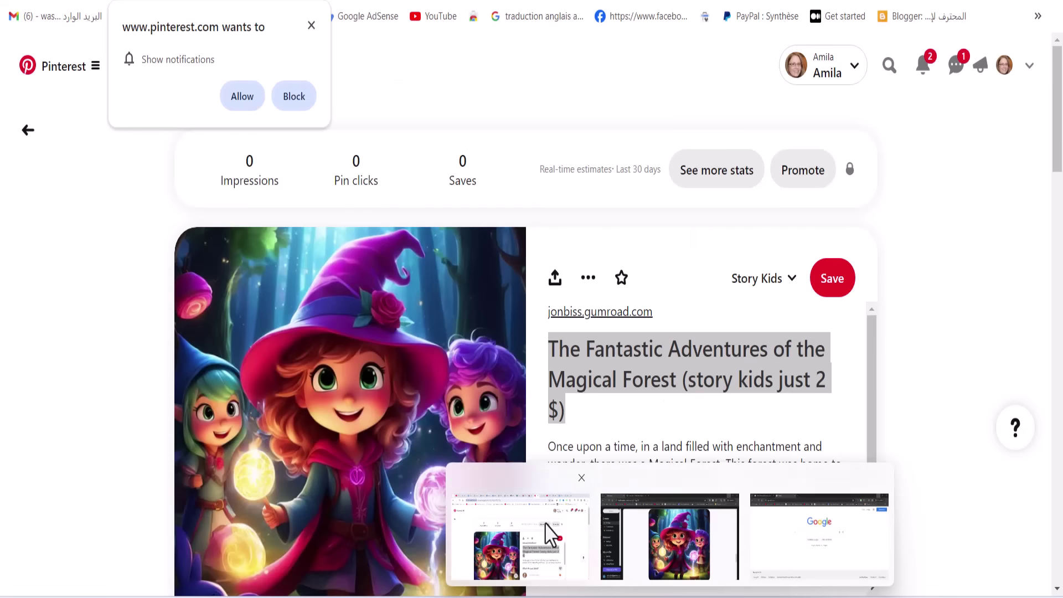
left_click(551, 531)
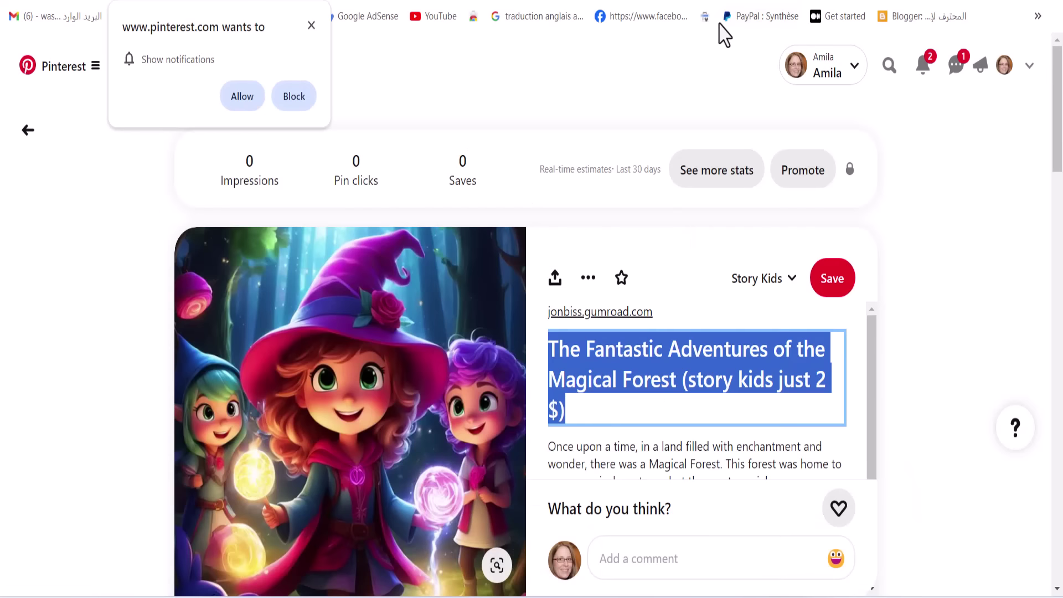
triple_click(629, 465)
scroll(635, 447, "down", 1)
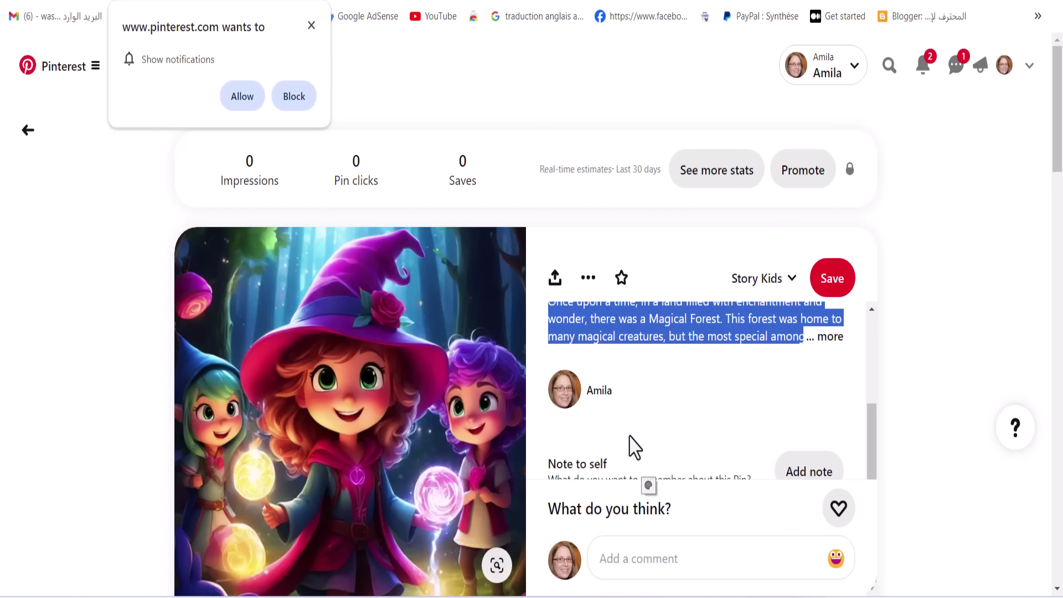
left_click(826, 360)
triple_click(644, 338)
right_click(658, 345)
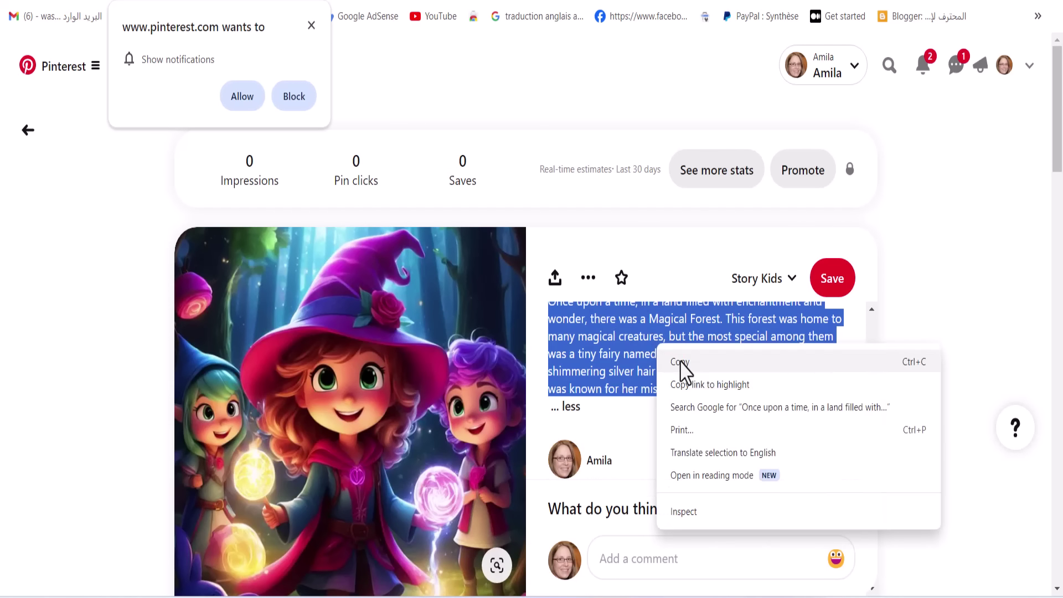
left_click(680, 363)
Step: Paste the copied description below the title in the Facebook post, leaving a blank line between, and add a "buy here :" line
left_click(681, 576)
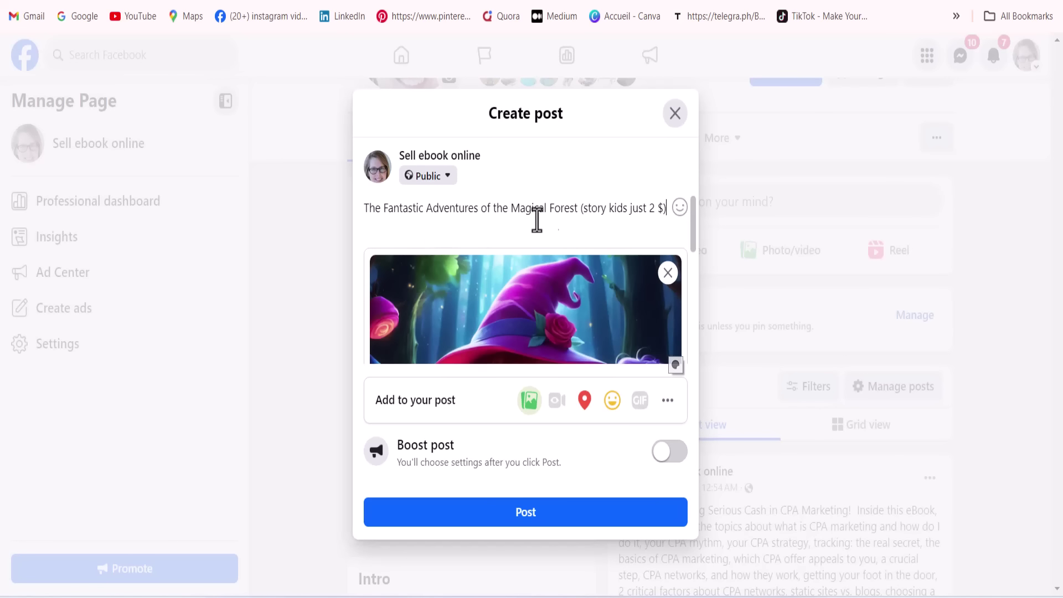
key("Return")
key("Return")
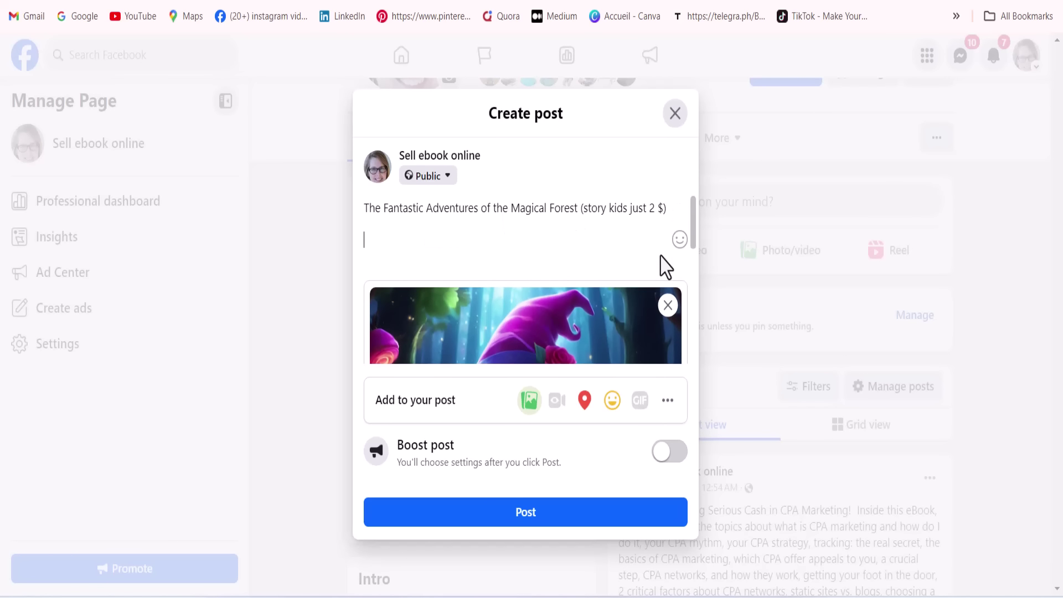
key("ctrl+v")
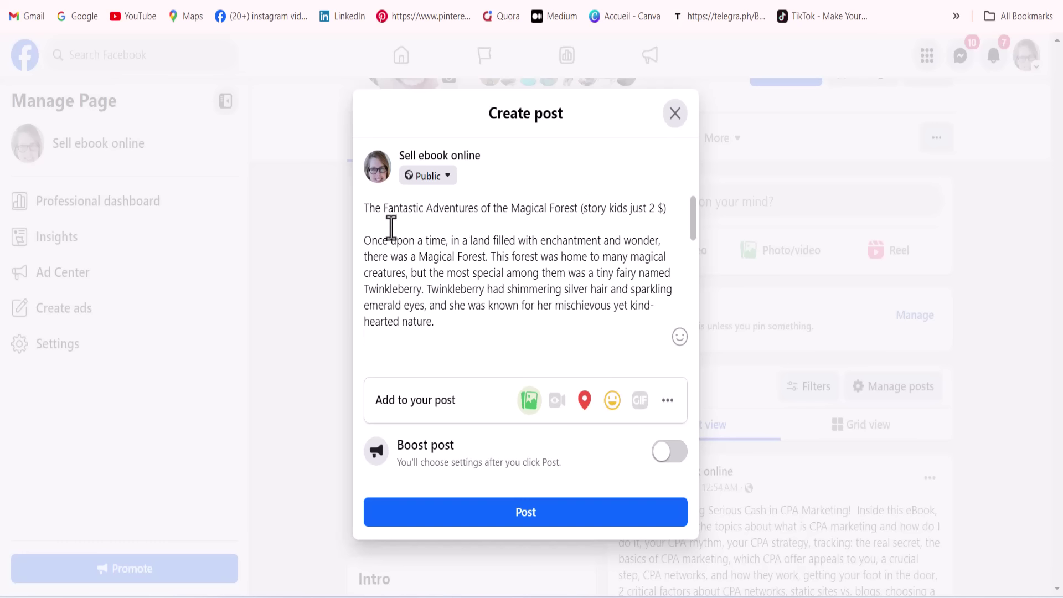
left_click_drag(363, 207, 697, 230)
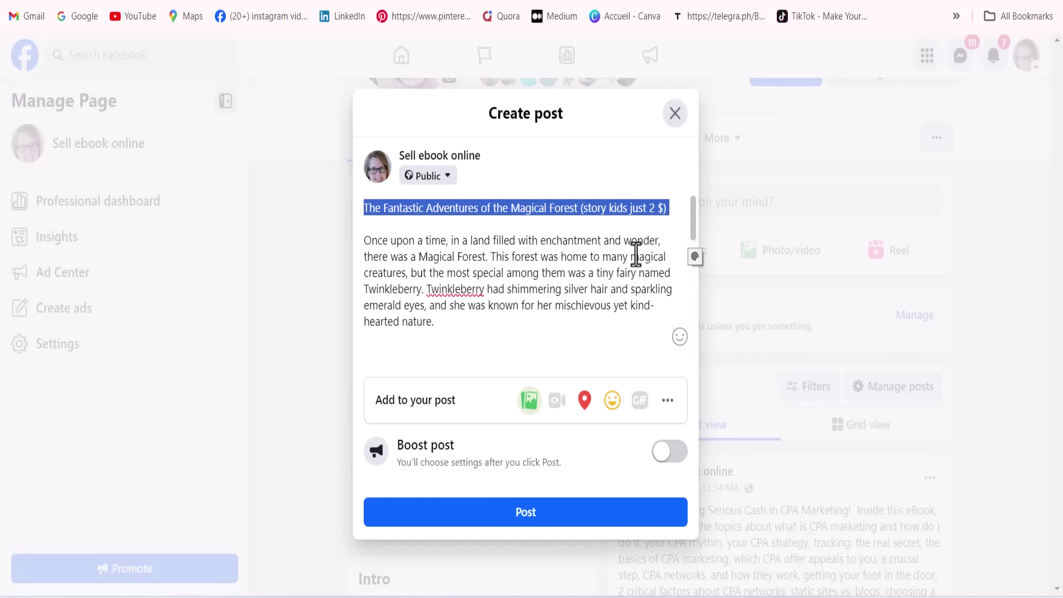
left_click(480, 320)
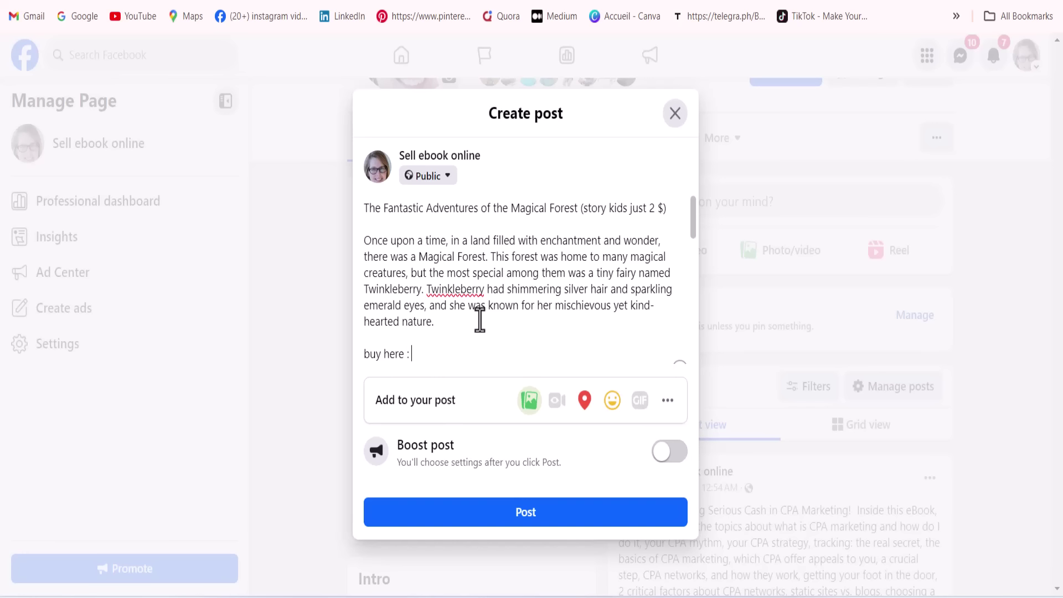
Step: Copy the product's URL from its Gumroad share page, paste it after "buy here :" in the Facebook post and publish the post
mouse_move(647, 579)
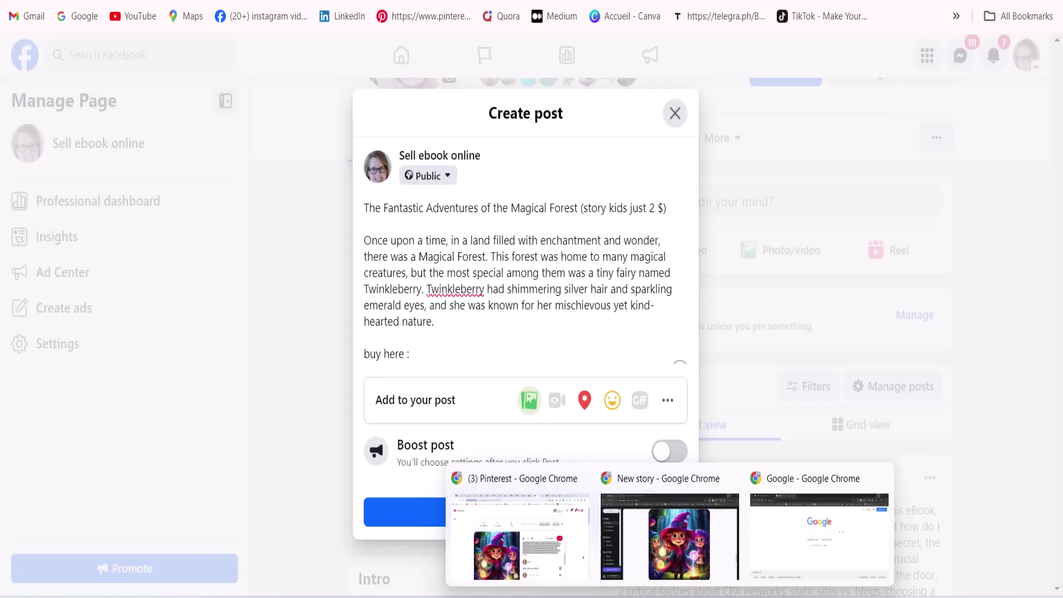
left_click(543, 560)
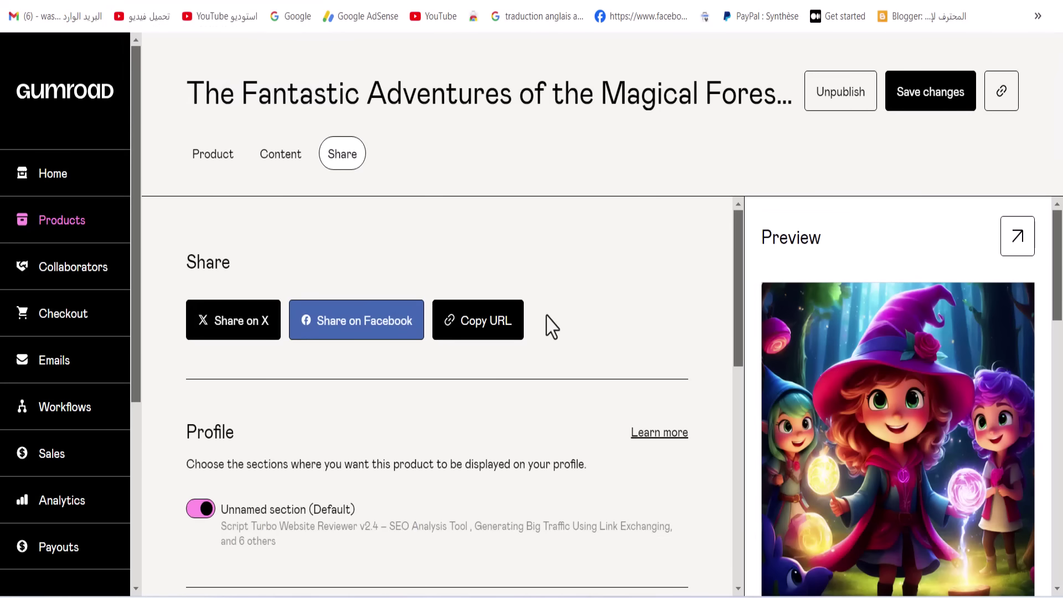
left_click(517, 347)
key("alt+Tab")
right_click(455, 364)
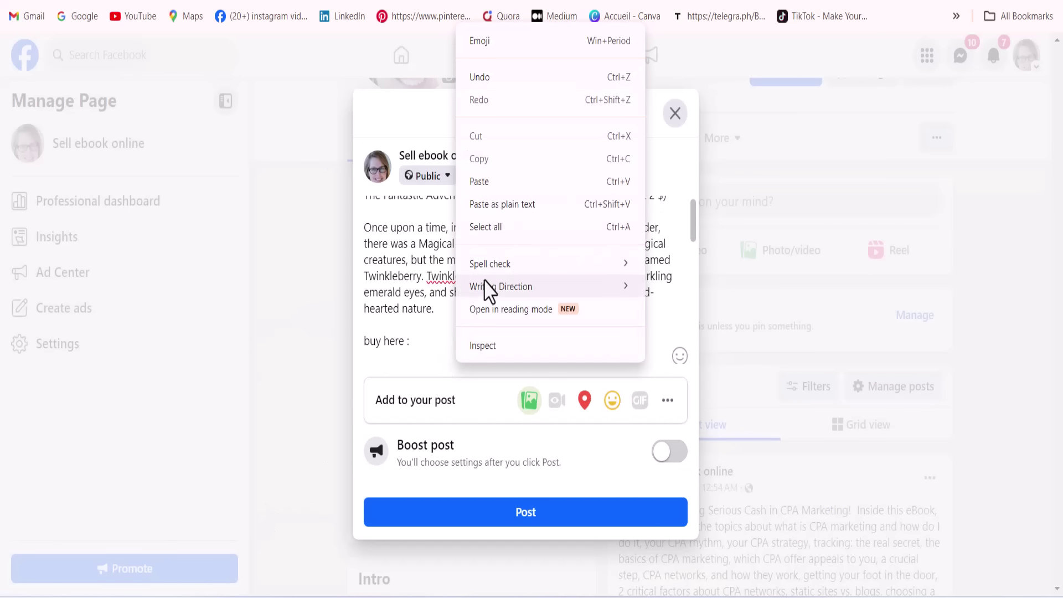
left_click(429, 326)
right_click(429, 345)
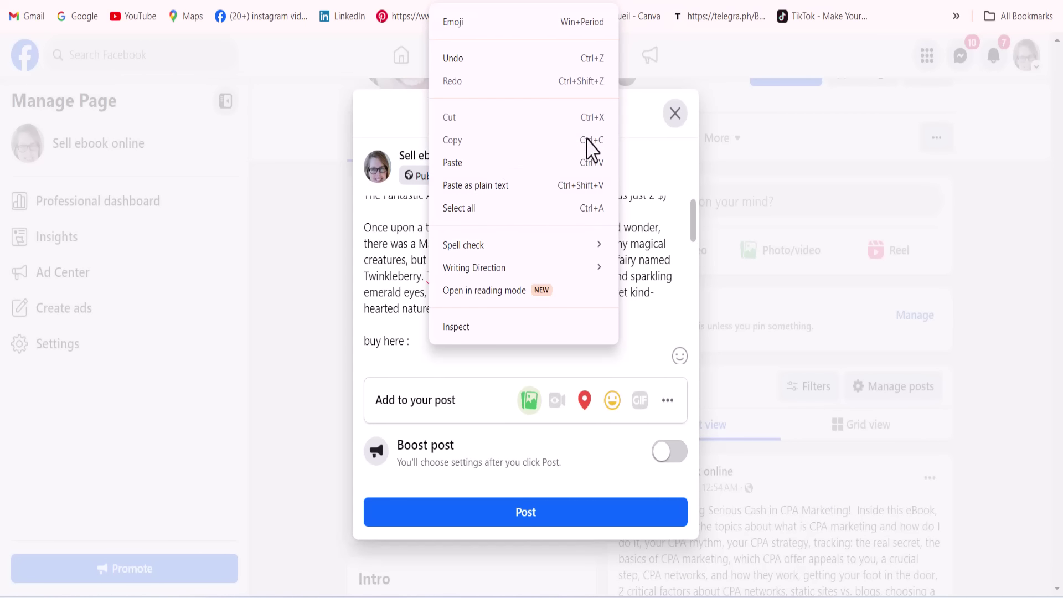
left_click(601, 172)
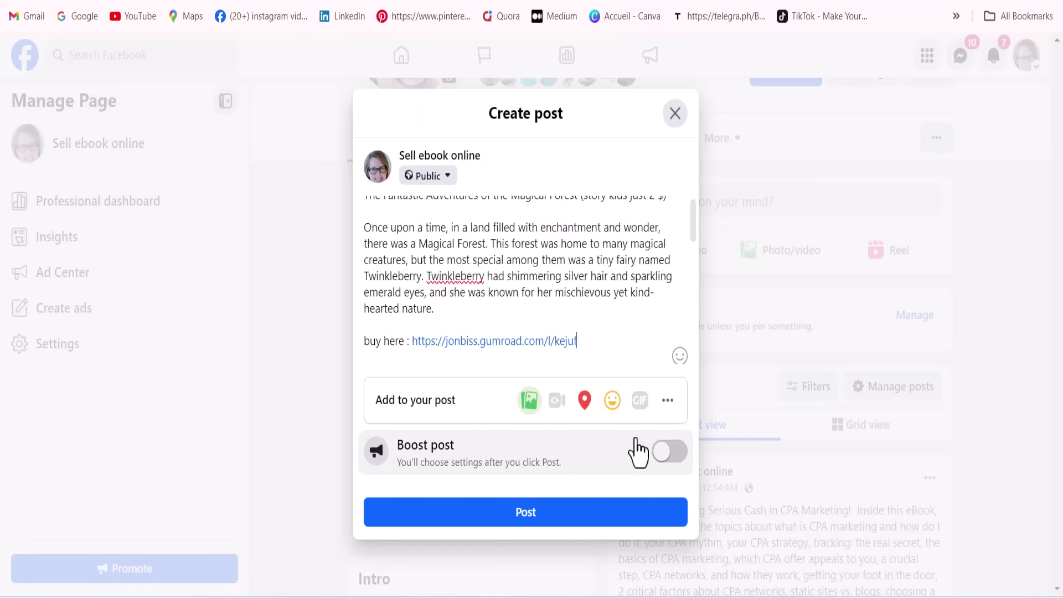
left_click(608, 520)
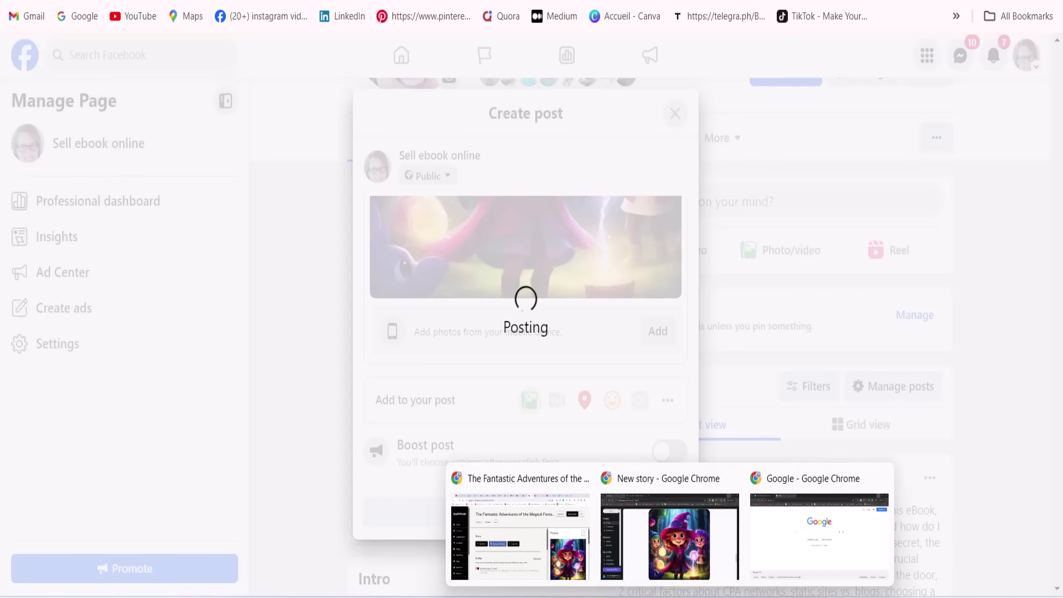
Step: Switch to BedtimeStory.ai, browse the Czech-language stories and open "Johanka Mamička a dobrodružství v Jurášském parku"
left_click(699, 558)
scroll(533, 394, "up", 5)
scroll(533, 394, "up", 2)
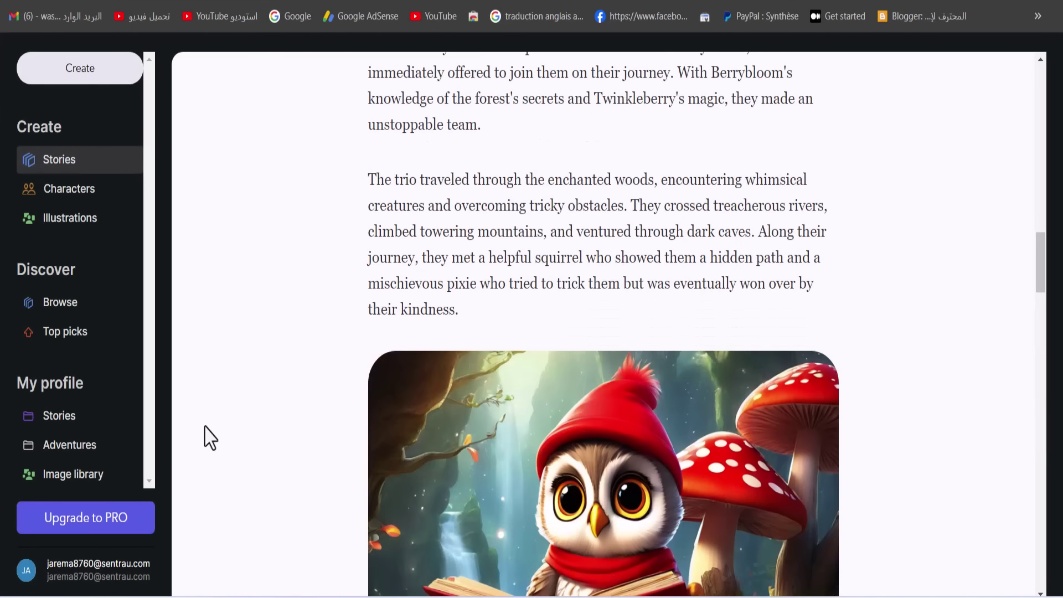
left_click(70, 312)
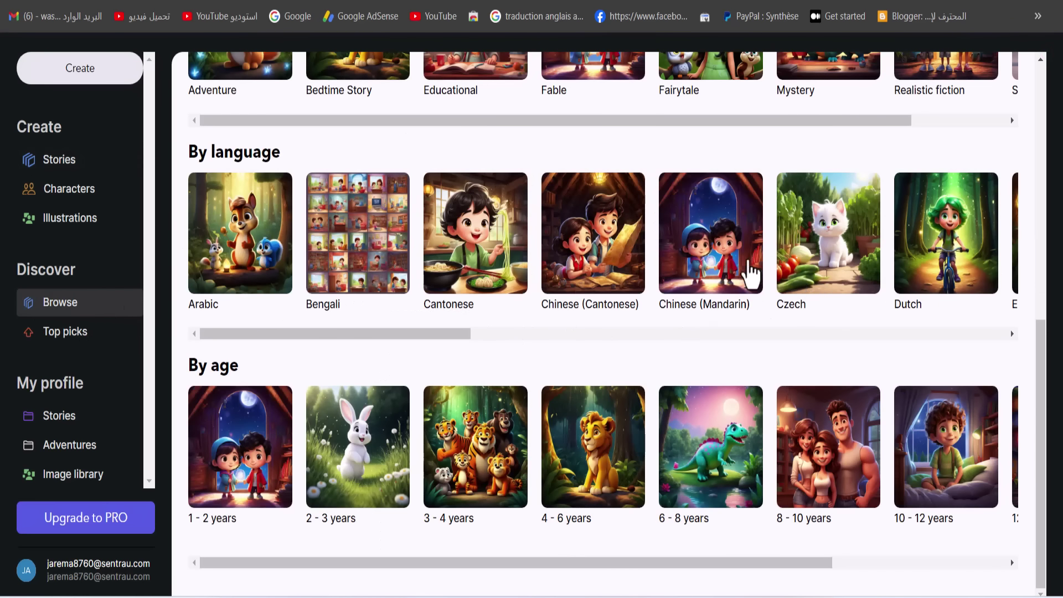
left_click(836, 272)
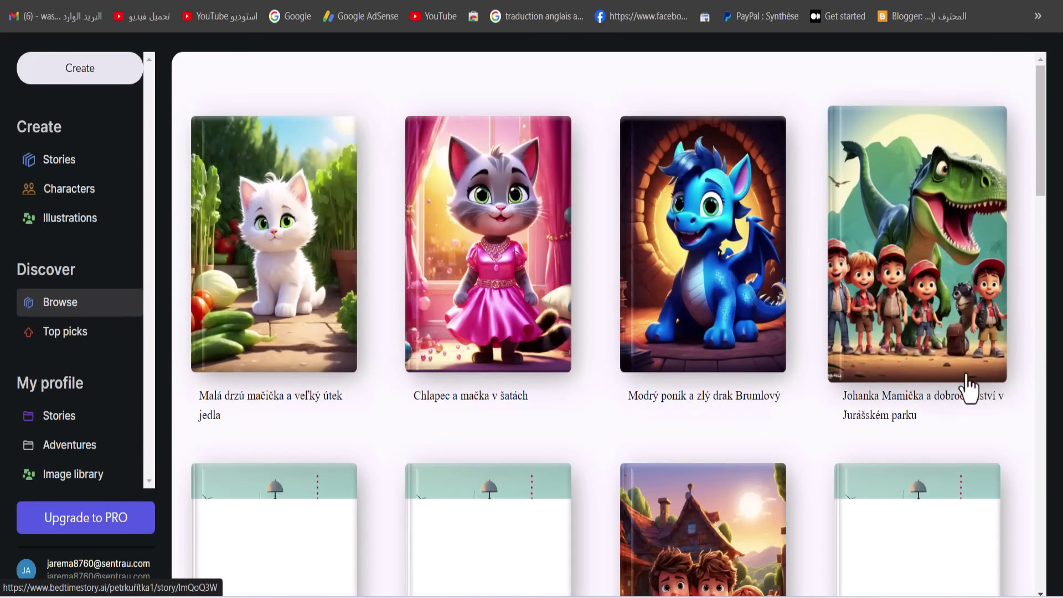
left_click(945, 306)
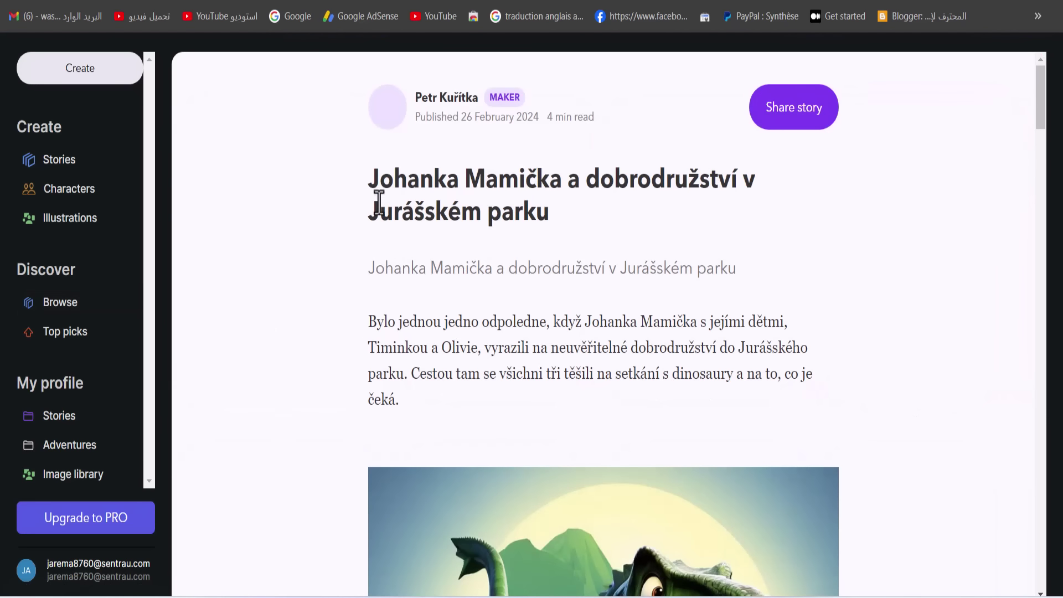
scroll(558, 368, "down", 10)
scroll(557, 376, "up", 10)
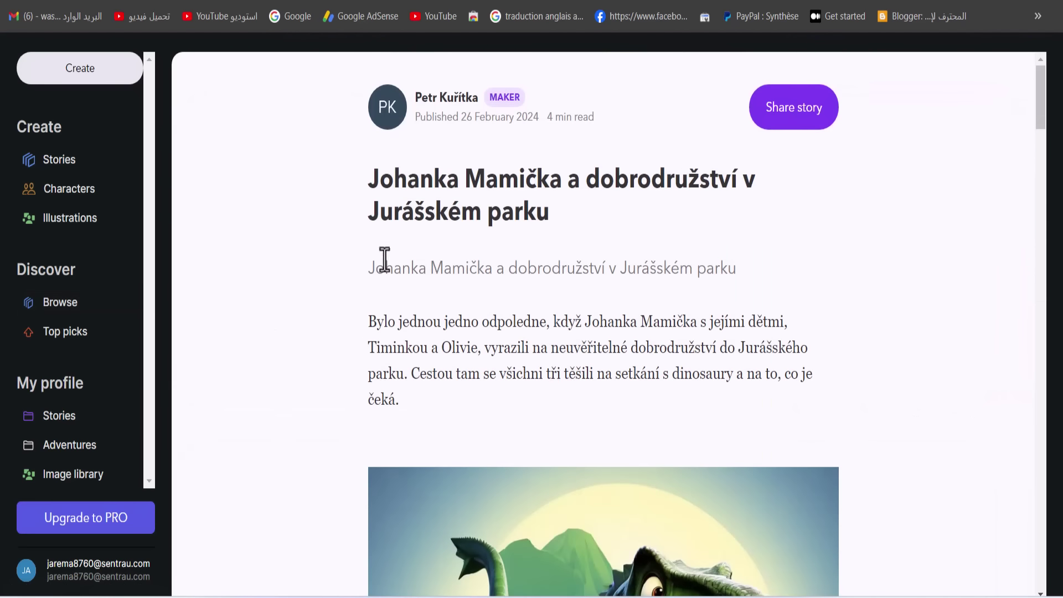
Step: Copy the title of the open Czech story
left_click_drag(367, 198, 554, 224)
right_click(540, 236)
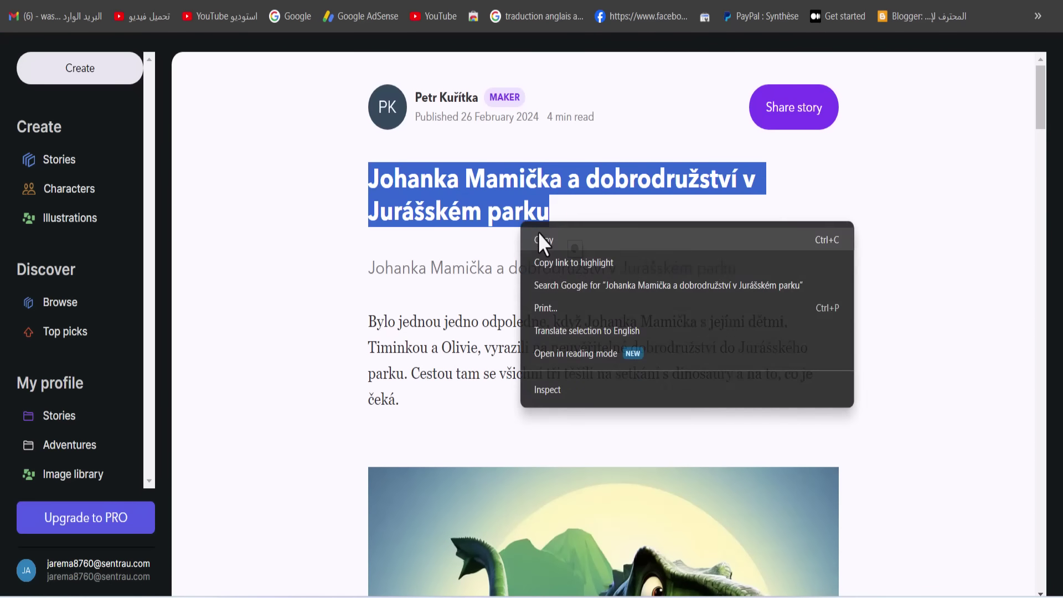
left_click(545, 238)
Step: Switch to the Google Docs document "The Fantastic Adventures of the Magical Forest" and delete all of its contents
left_click(866, 3)
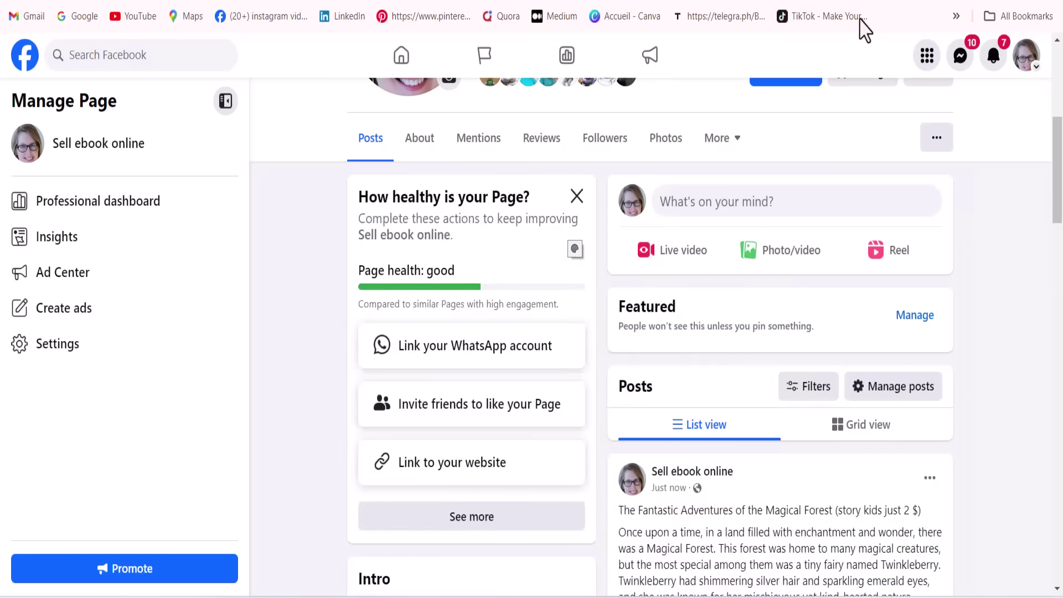
mouse_move(637, 592)
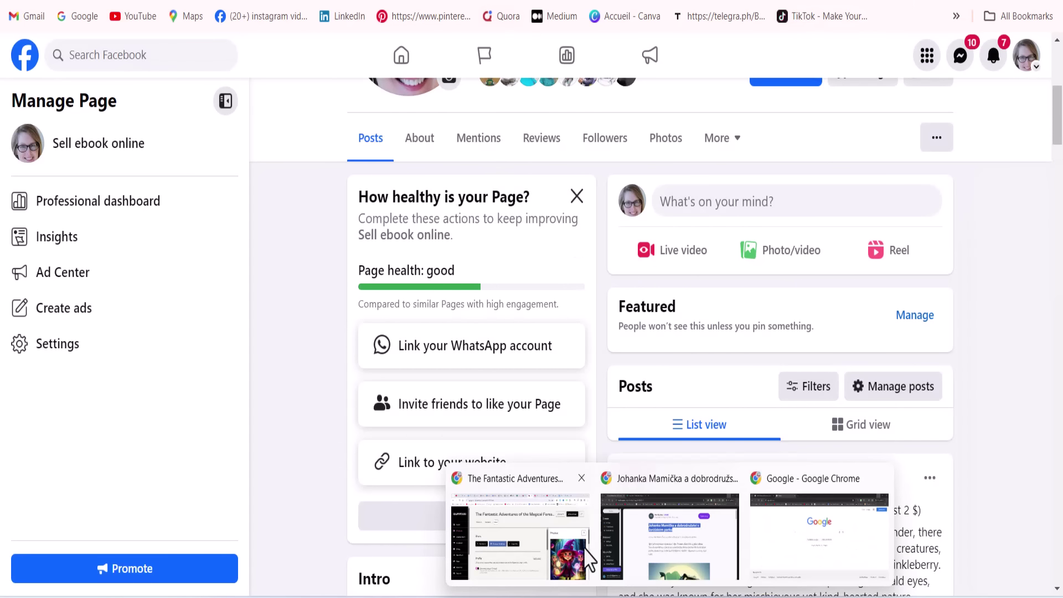
left_click(548, 548)
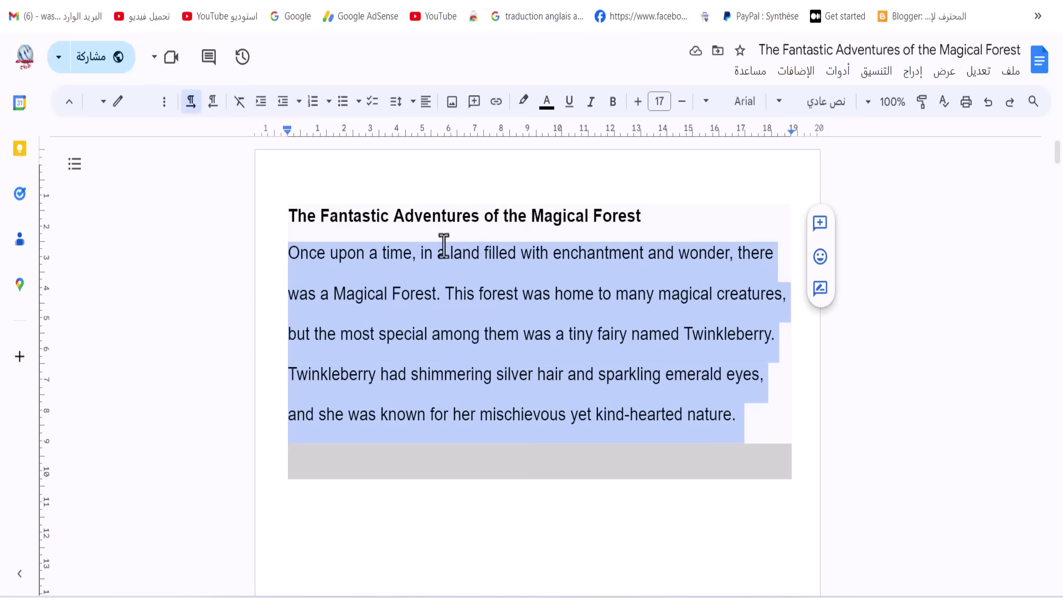
left_click(444, 244)
left_click_drag(444, 244, 418, 252)
key("ctrl+a")
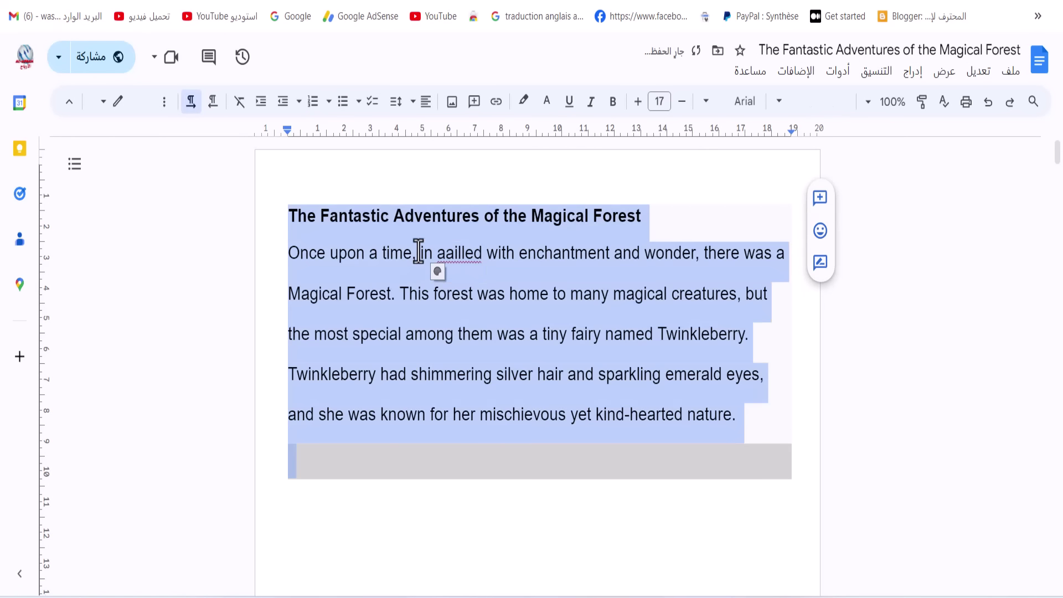
key("BackSpace")
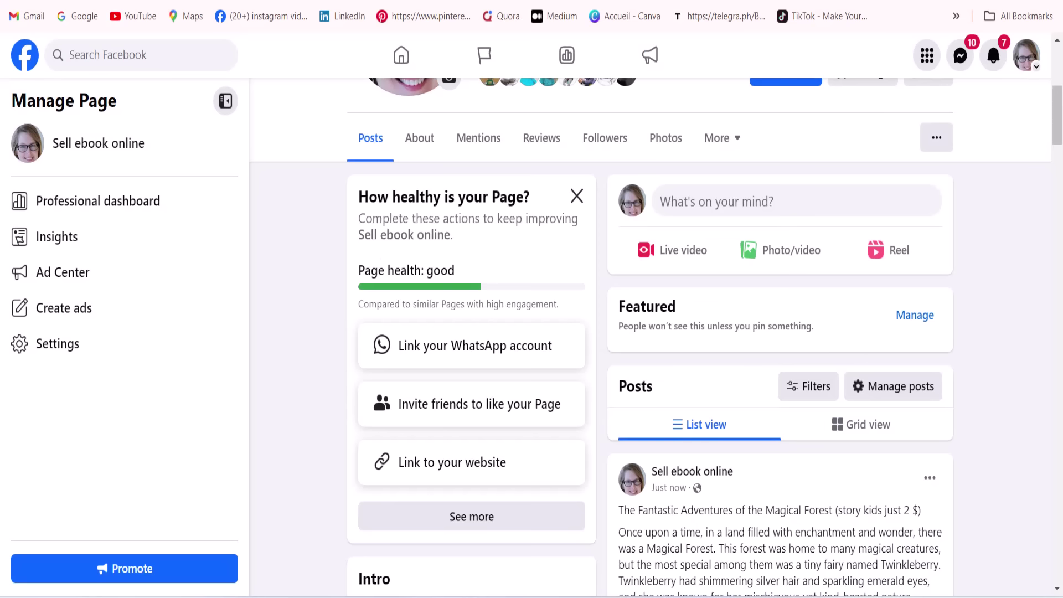
Step: Paste the copied Czech title as the first line of the emptied document
mouse_move(605, 570)
left_click(501, 541)
right_click(310, 219)
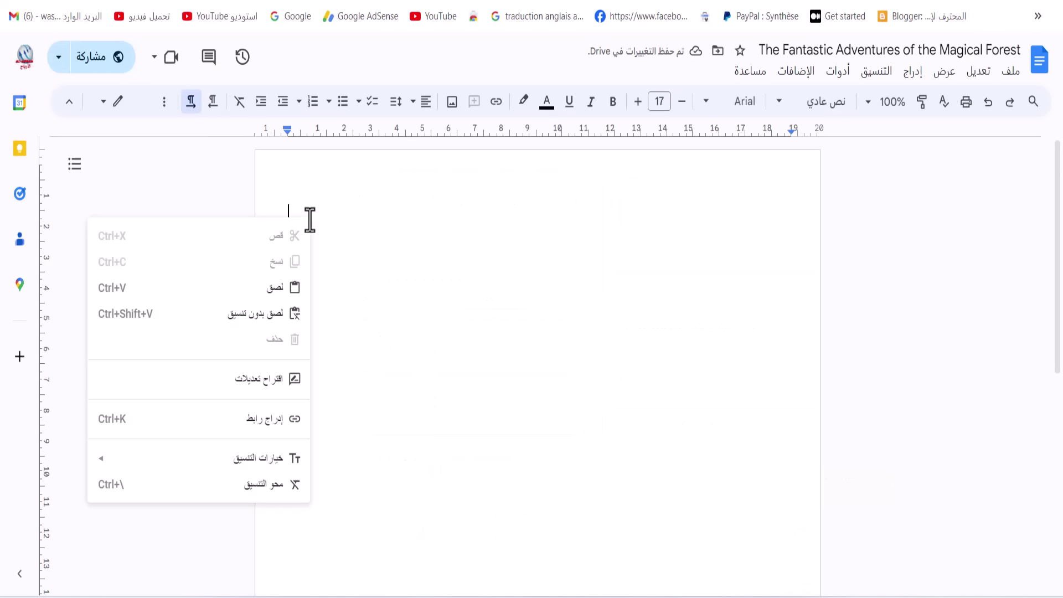
left_click(280, 298)
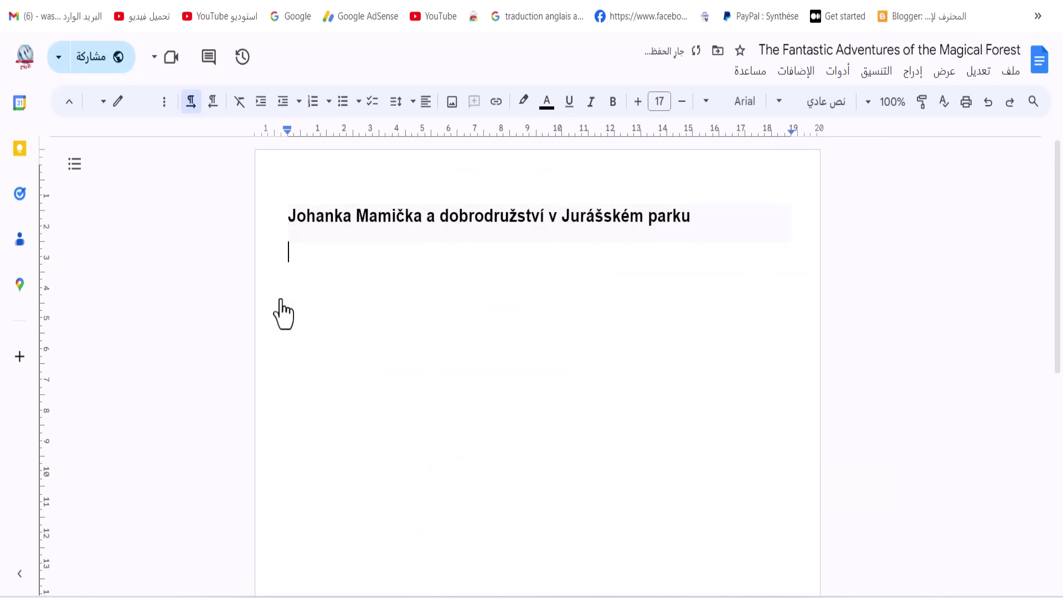
Step: Rename the document to "Johanka Mamička a dobrodružství v Jurášském parku" by pasting the copied title
left_click(911, 70)
left_click(902, 47)
double_click(903, 49)
triple_click(902, 50)
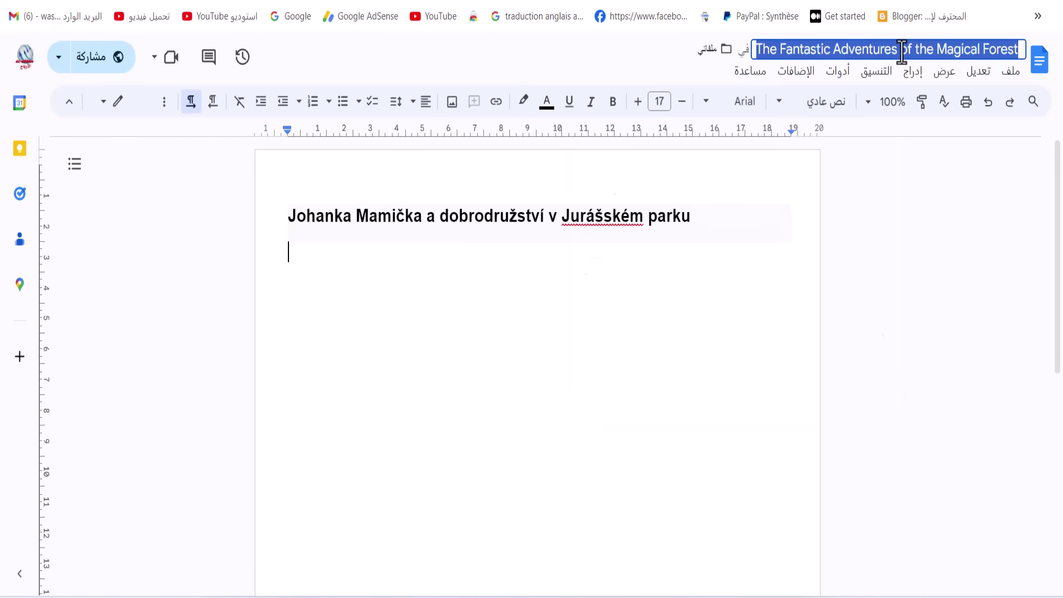
right_click(901, 51)
left_click(674, 150)
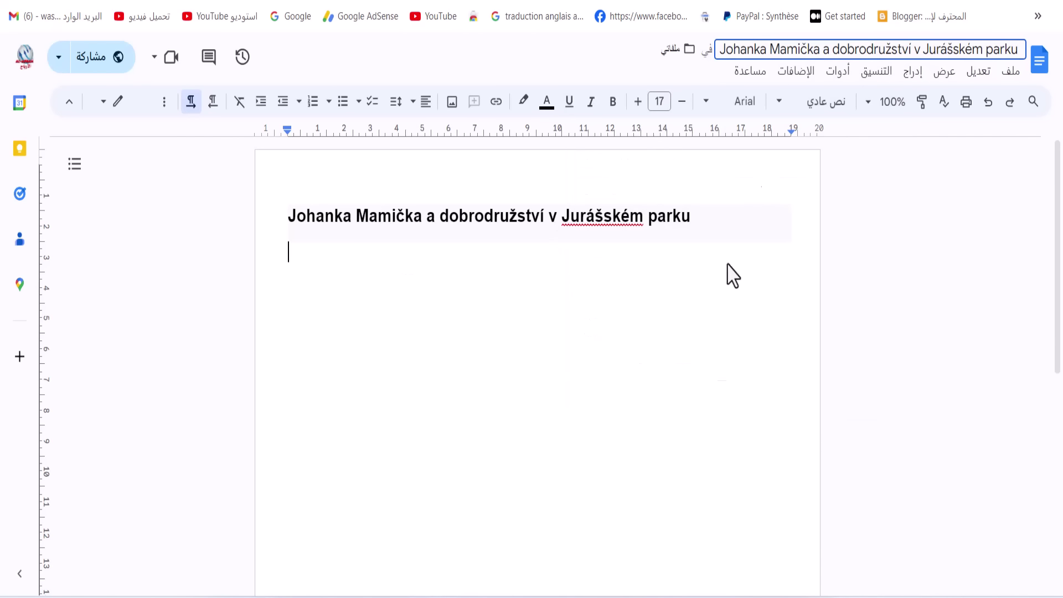
Step: Return to the Czech story on BedtimeStory.ai and copy its whole body, text and illustrations, from the first paragraph "Bylo jednou jedno odpoledne"
mouse_move(741, 594)
mouse_move(670, 595)
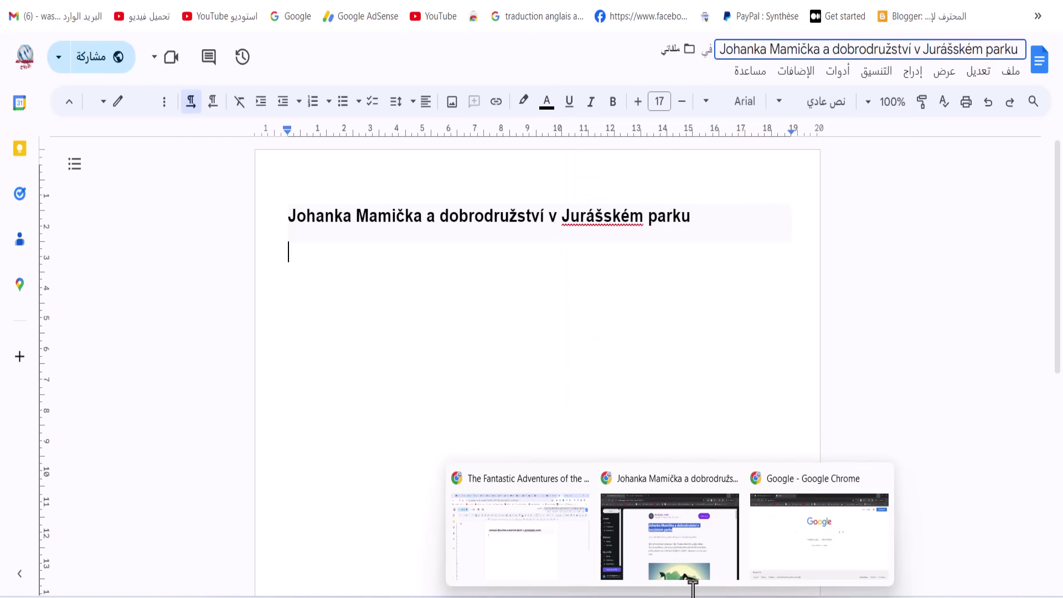
left_click(707, 570)
left_click_drag(368, 268, 426, 466)
left_click_drag(380, 320, 695, 424)
scroll(434, 422, "down", 15)
scroll(434, 423, "down", 20)
left_click_drag(625, 441, 616, 308)
scroll(616, 308, "up", 10)
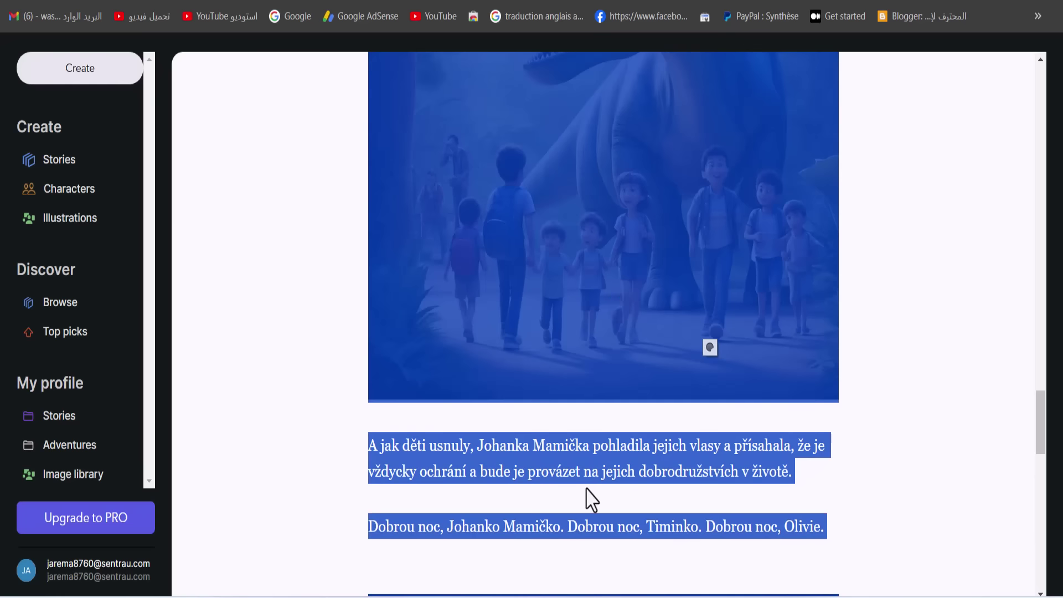
right_click(579, 439)
left_click(623, 276)
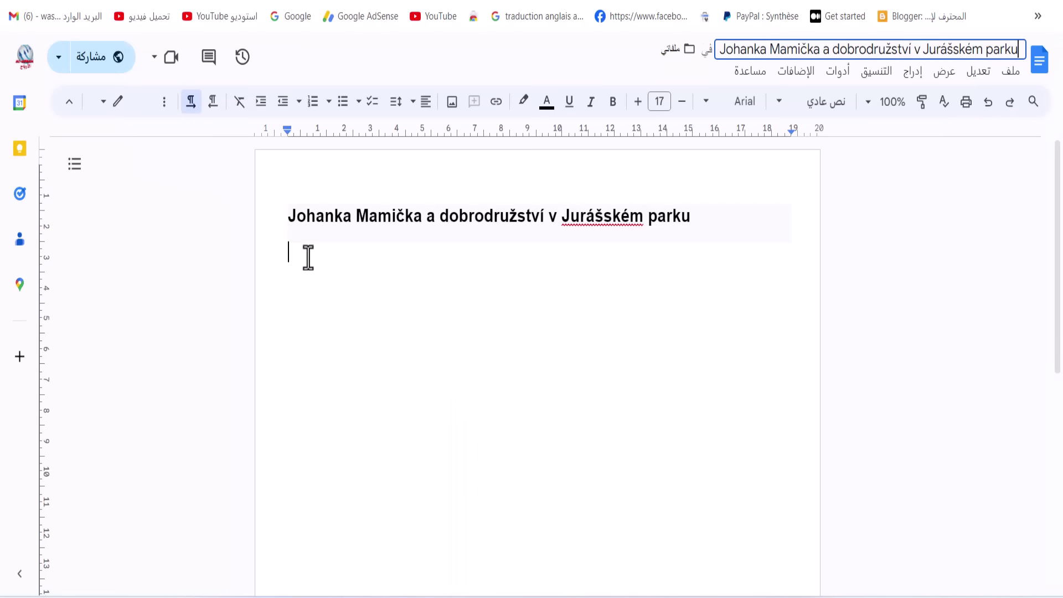
Step: Paste the copied story body beneath the title in the Google Docs document and look through its pages
right_click(308, 256)
left_click(283, 326)
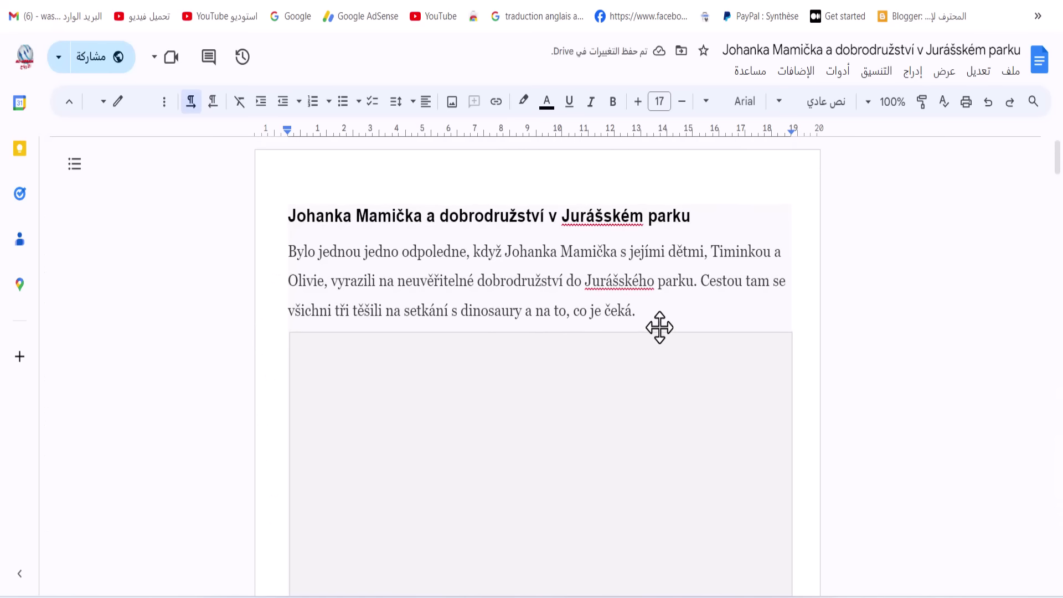
left_click_drag(644, 328, 299, 261)
scroll(420, 415, "down", 20)
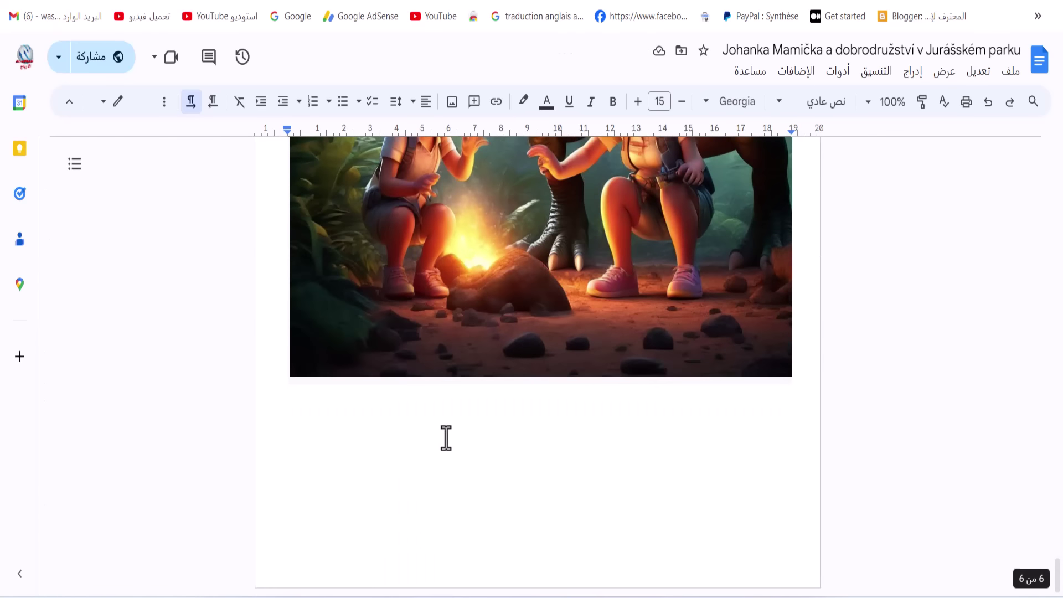
Step: Download the Czech story document as a PDF
scroll(445, 437, "up", 5)
left_click(1011, 71)
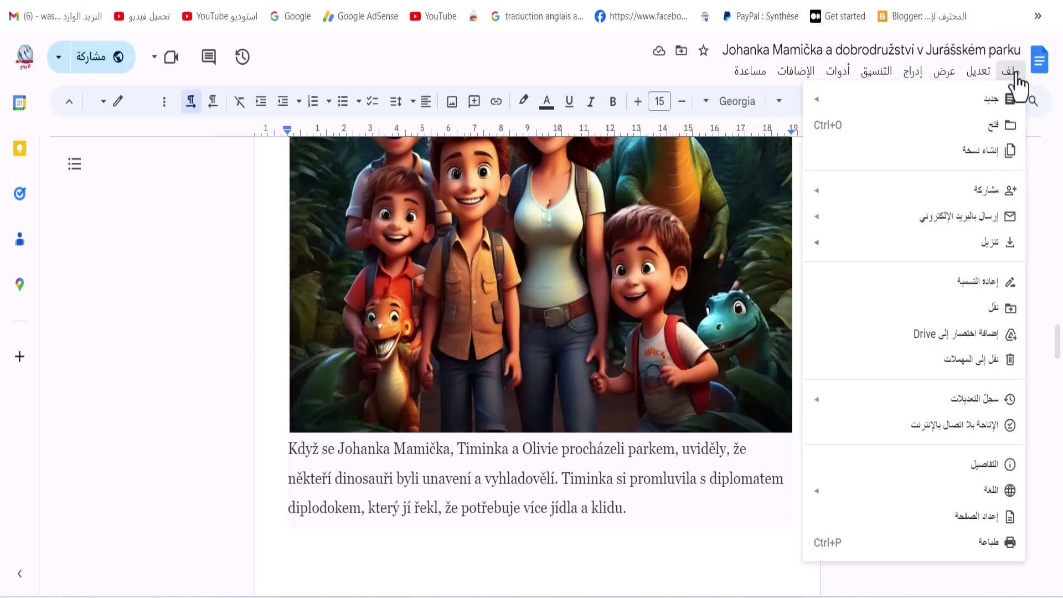
mouse_move(905, 251)
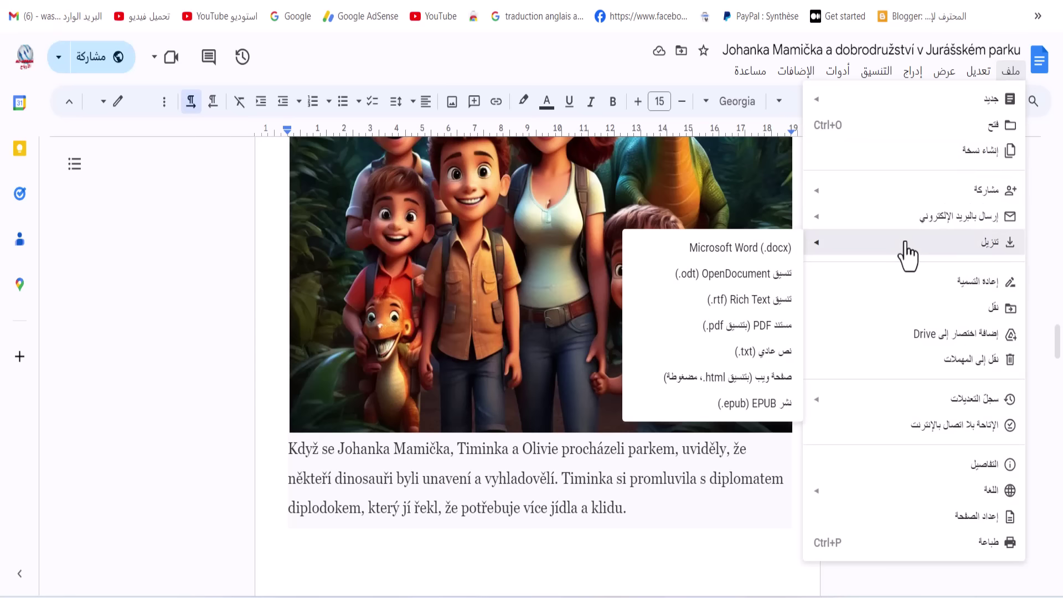
left_click(736, 332)
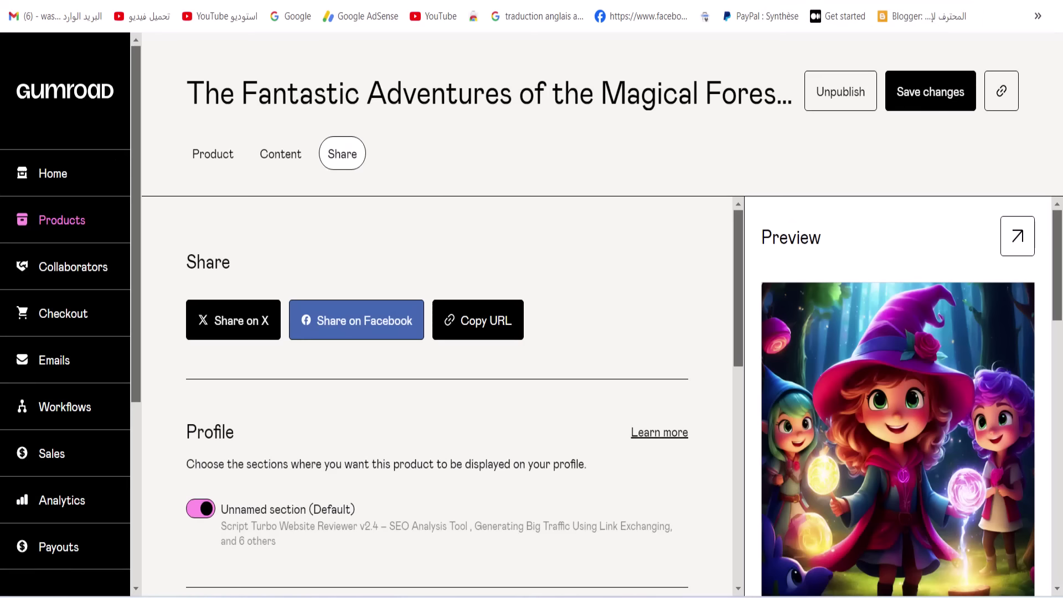
Step: Switch to Gumroad and start creating a new product from the product list
left_click(110, 222)
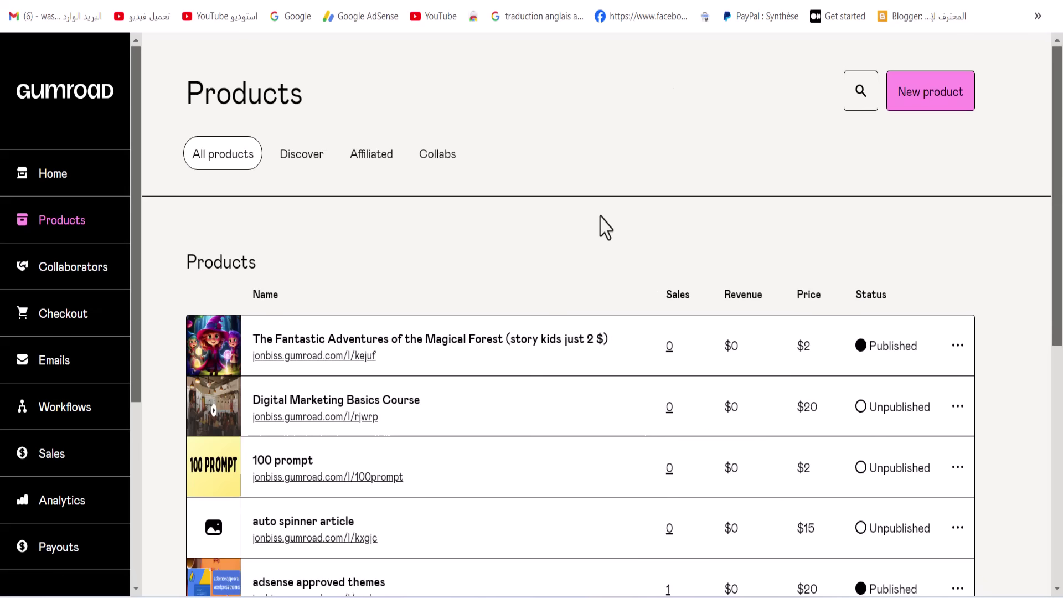
left_click(911, 104)
right_click(617, 244)
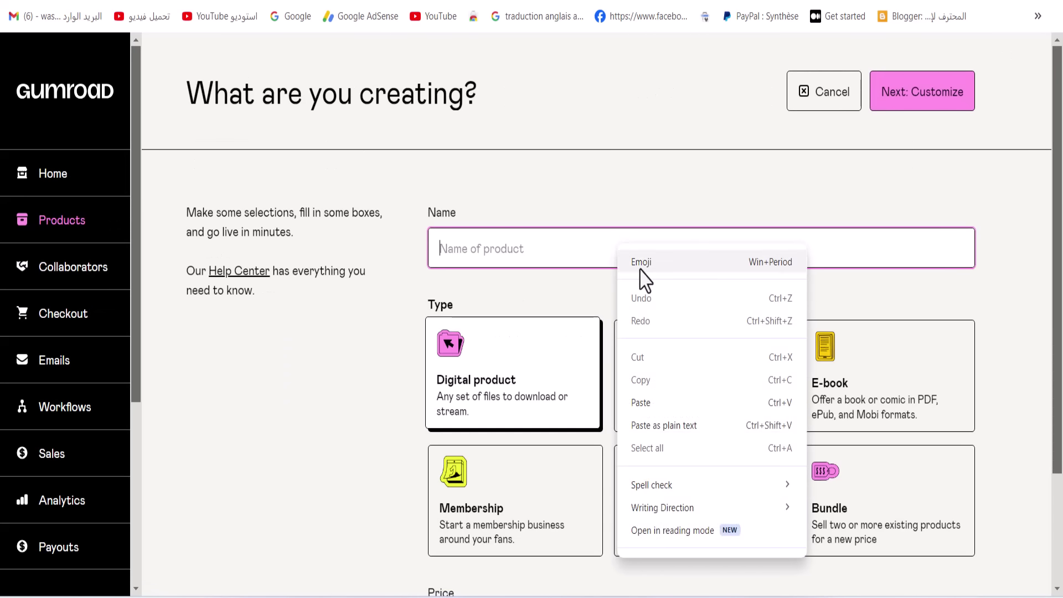
left_click(615, 259)
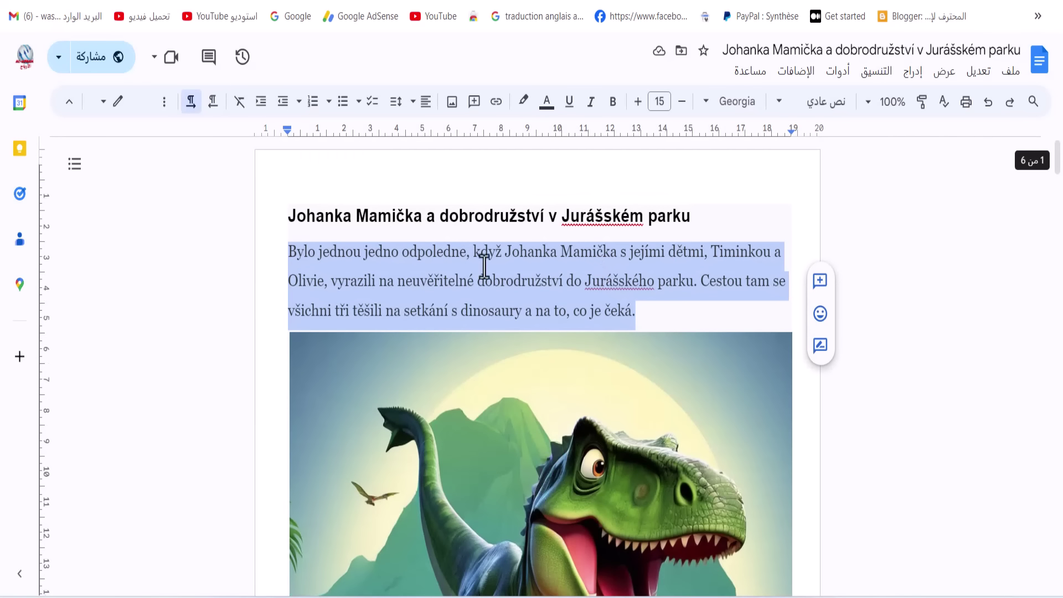
Step: Copy the heading "Johanka Mamička a dobrodružství v Jurášském parku" from the Google Docs document and paste it as the Gumroad product name
left_click(462, 222)
triple_click(462, 221)
right_click(457, 242)
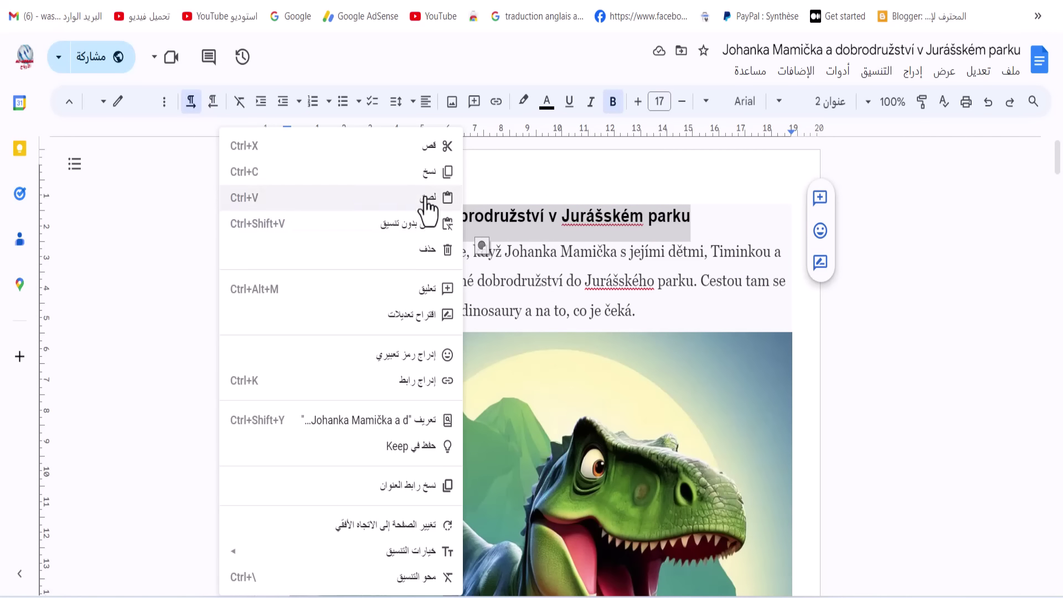
left_click(424, 174)
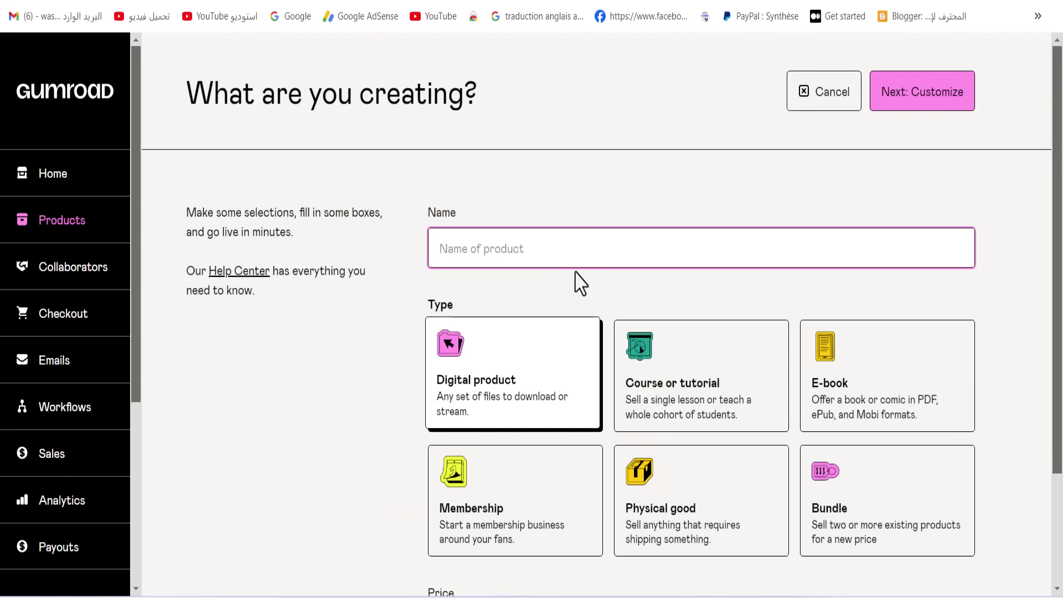
right_click(575, 282)
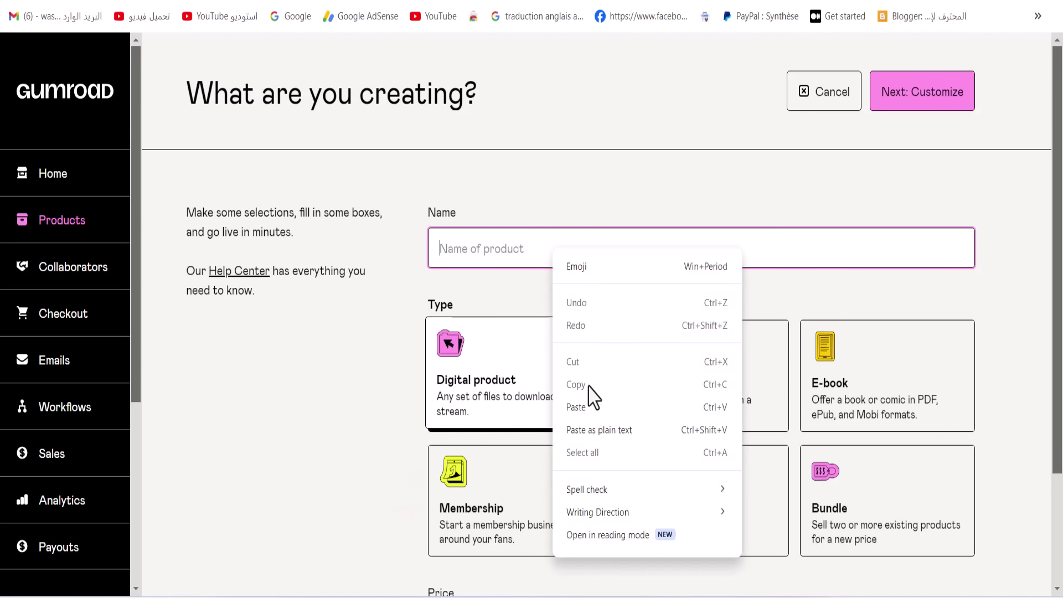
left_click(590, 405)
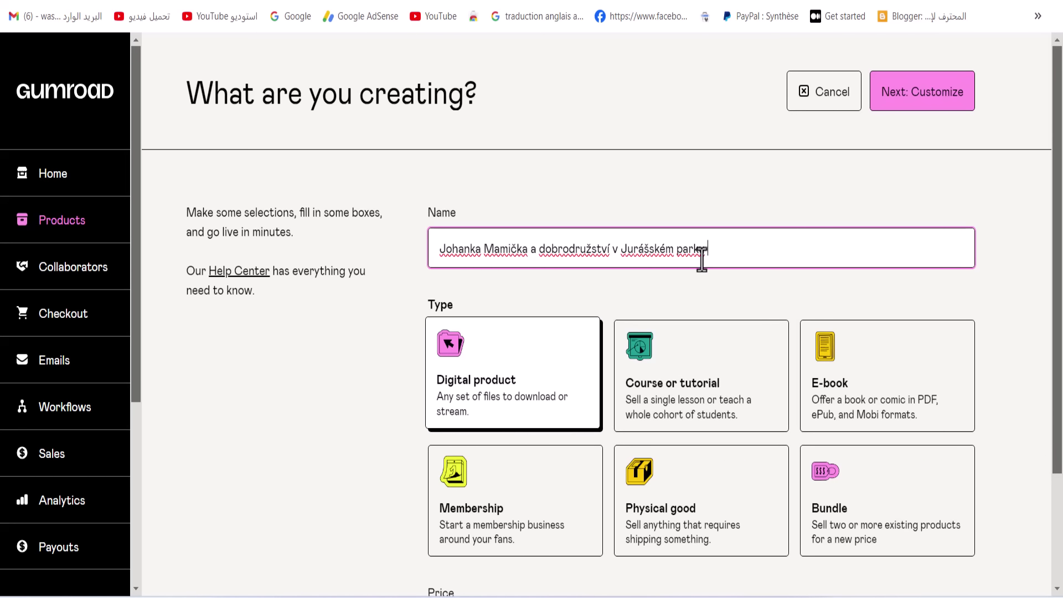
Step: Look up the Arabic translation of the product name with the pop-up translator and close it
left_click_drag(702, 256, 440, 247)
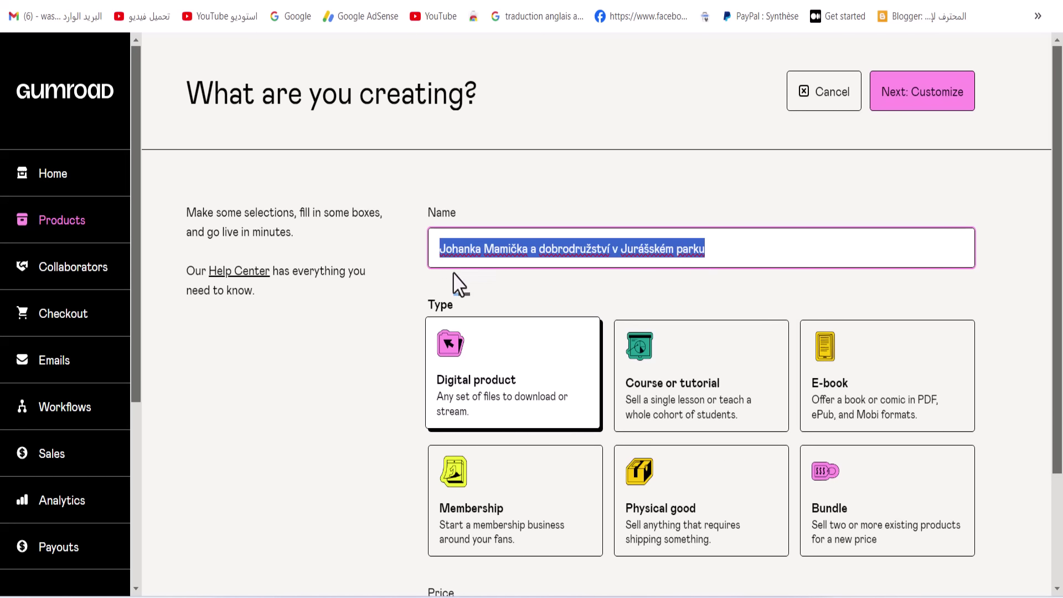
left_click(490, 294)
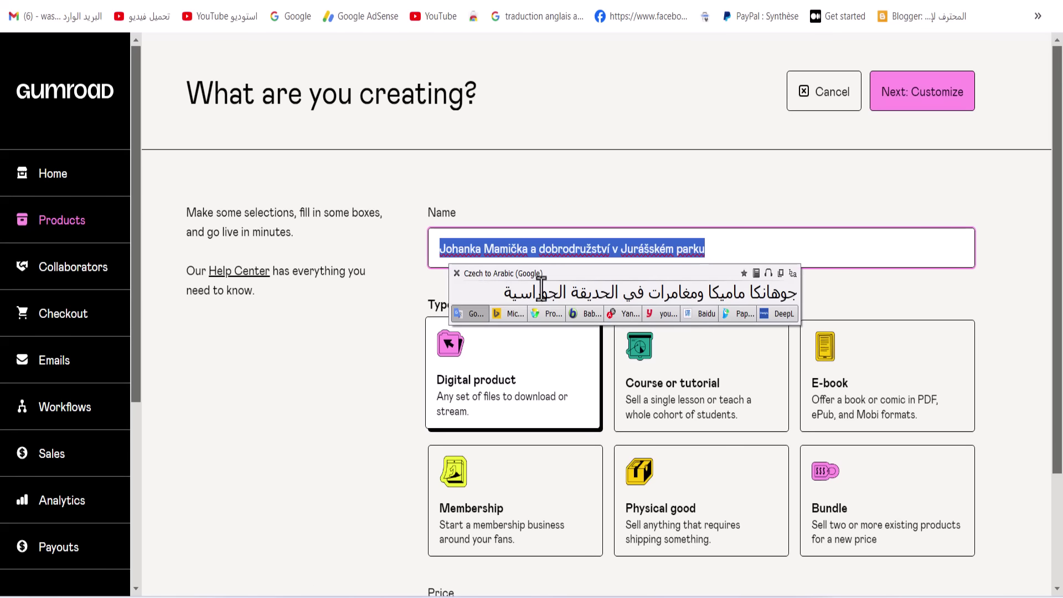
left_click(456, 272)
Step: Open Google Translate and paste the Czech title for translation into Arabic, using automatic language detection
left_click(669, 16)
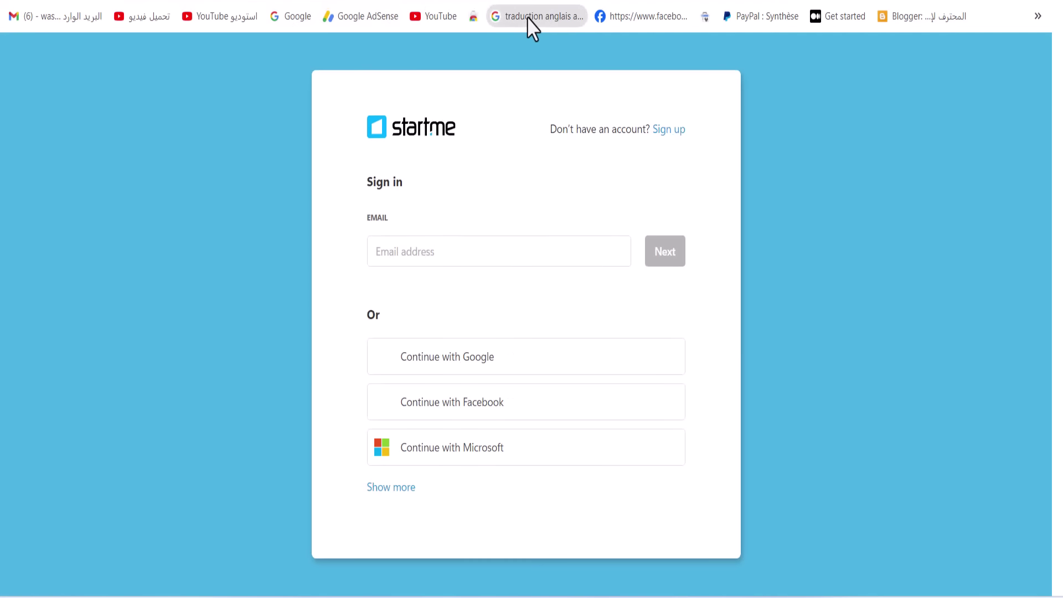
left_click(527, 17)
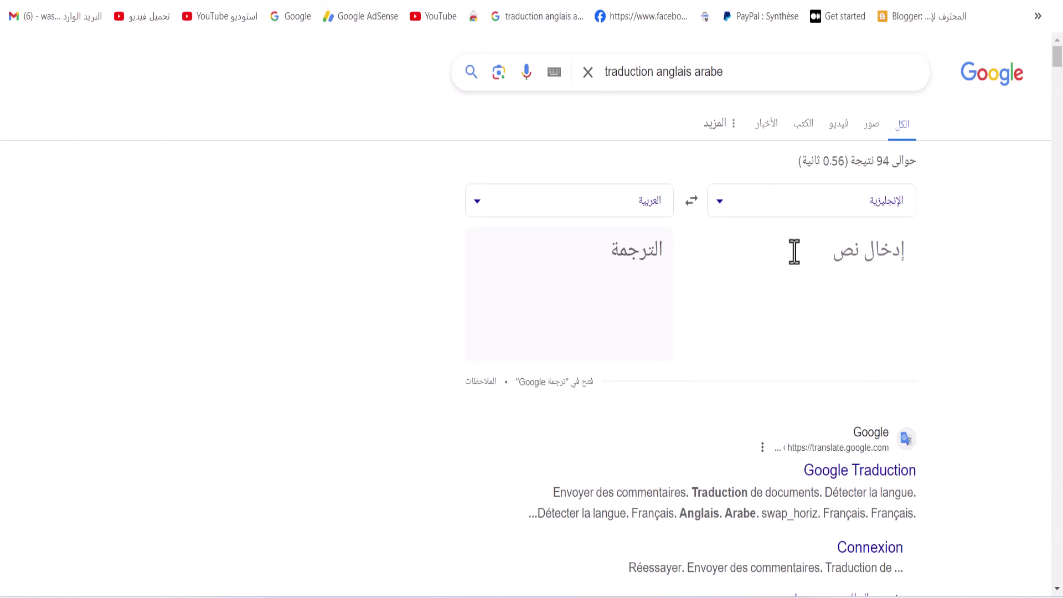
scroll(782, 238, "down", 5)
scroll(785, 252, "up", 5)
left_click(785, 211)
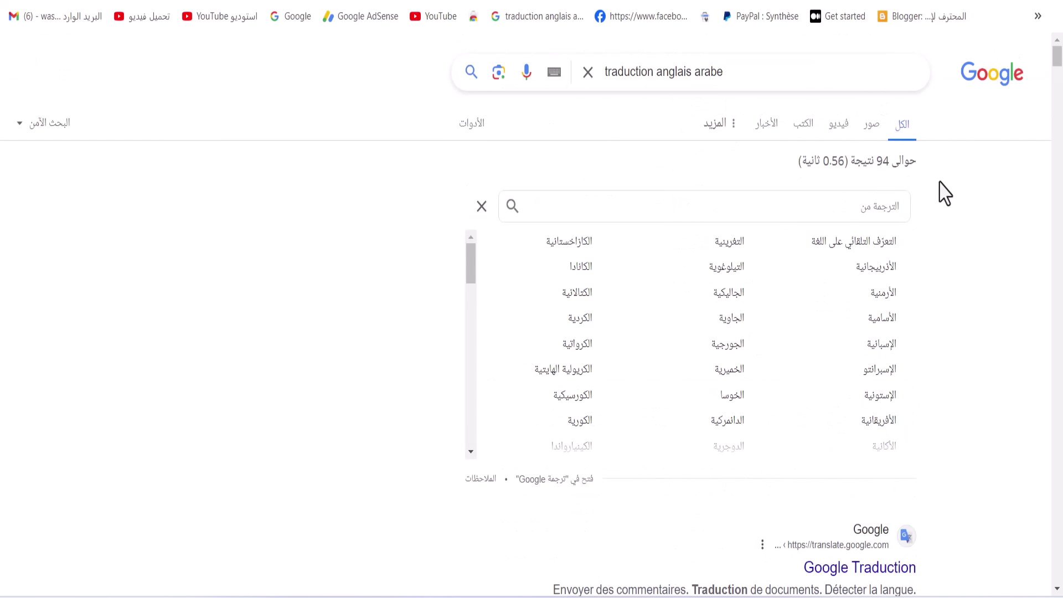
left_click(866, 565)
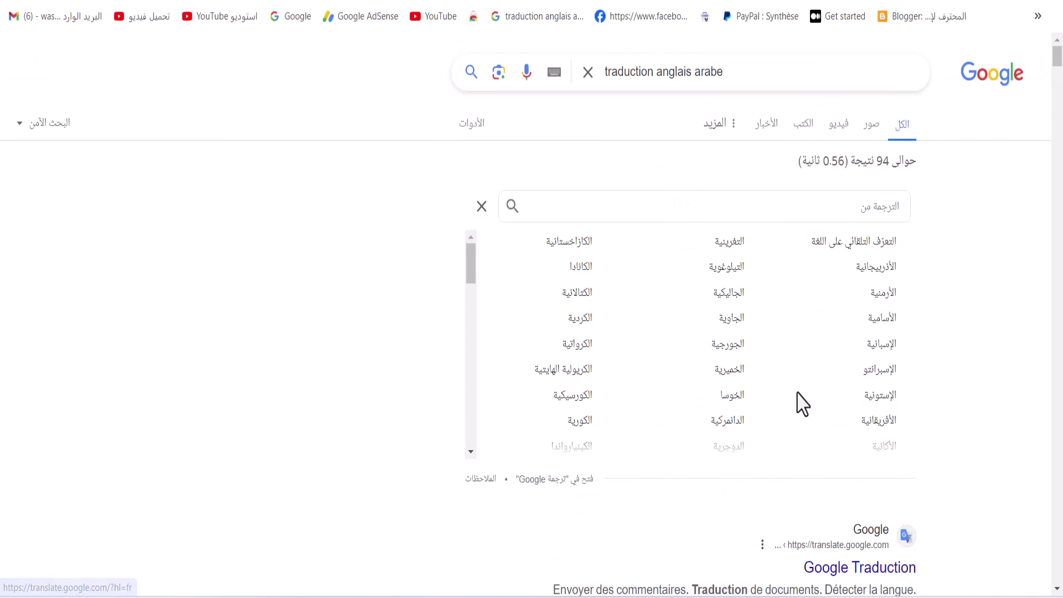
left_click(132, 166)
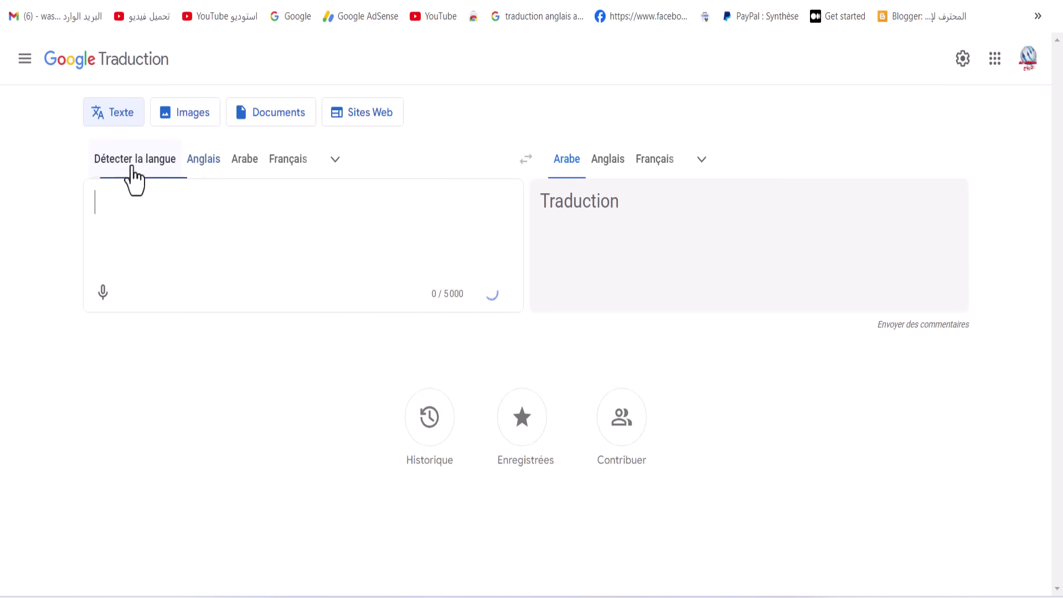
right_click(126, 196)
left_click(171, 354)
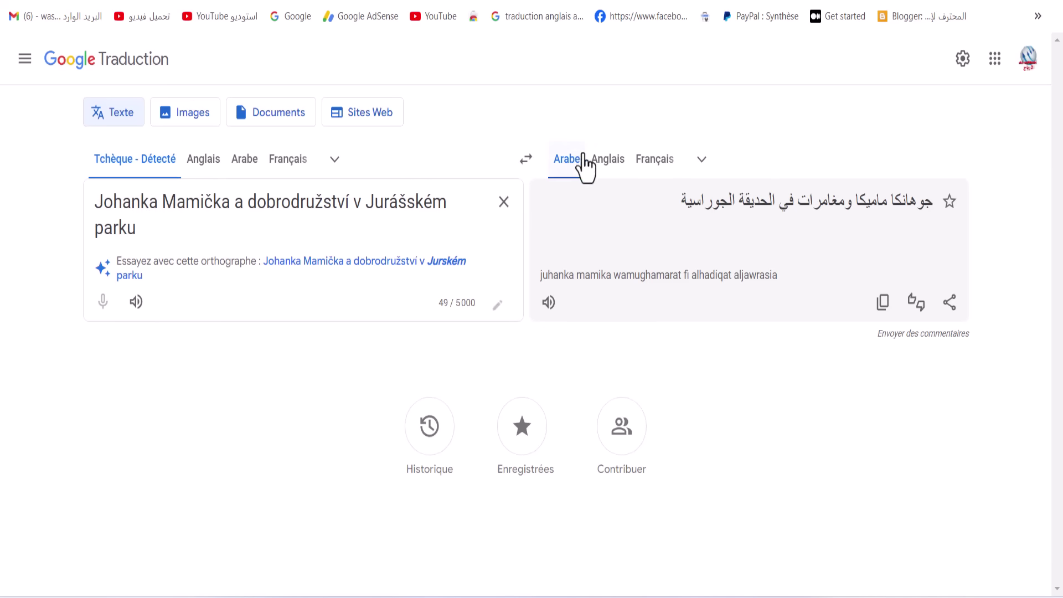
Step: Check the title's English translation and set the target language back to Arabic
left_click(599, 164)
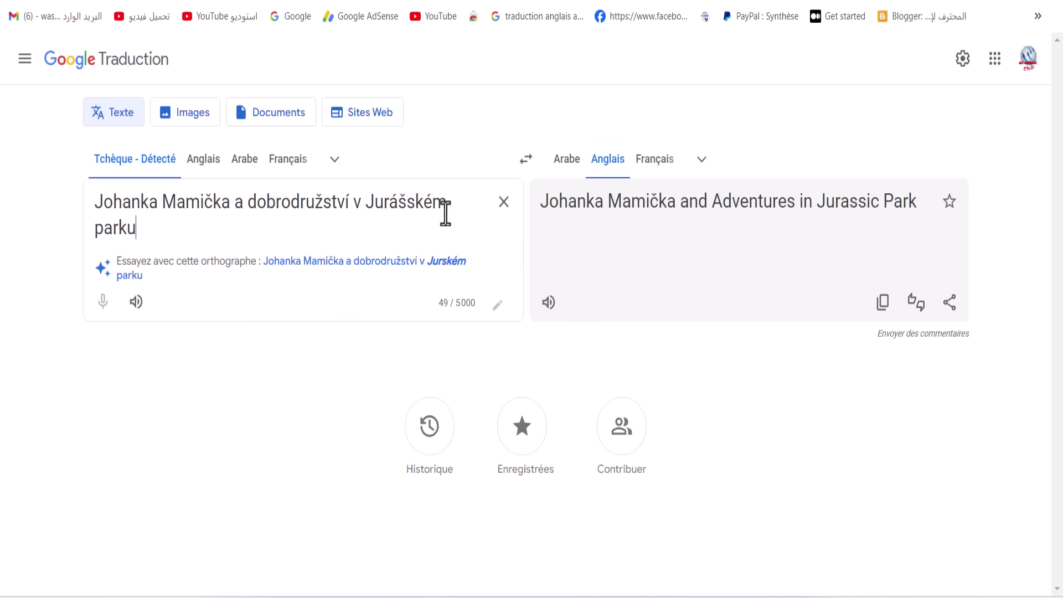
left_click_drag(234, 238, 57, 218)
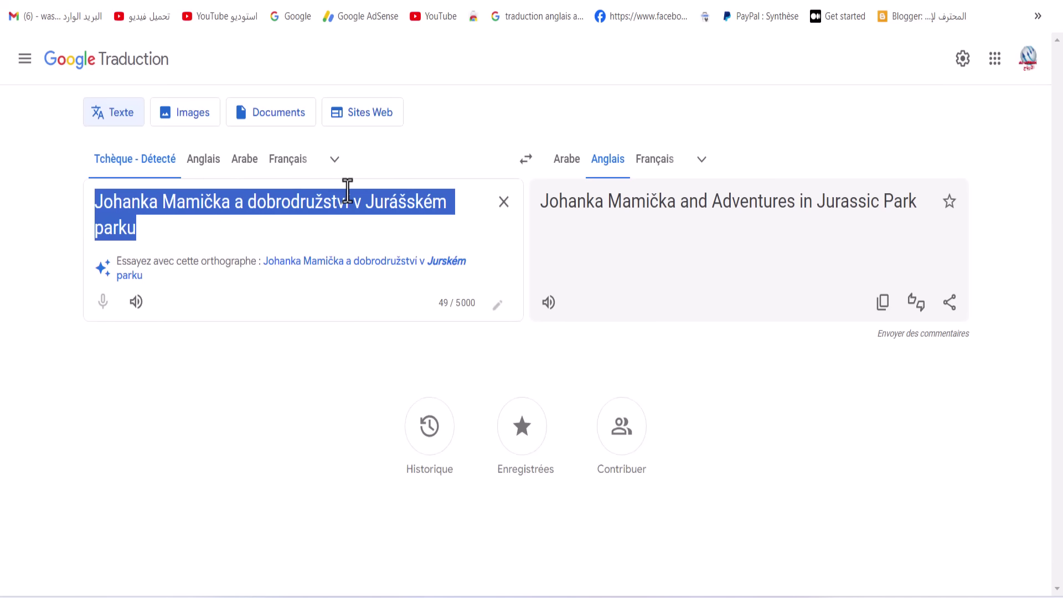
left_click(570, 164)
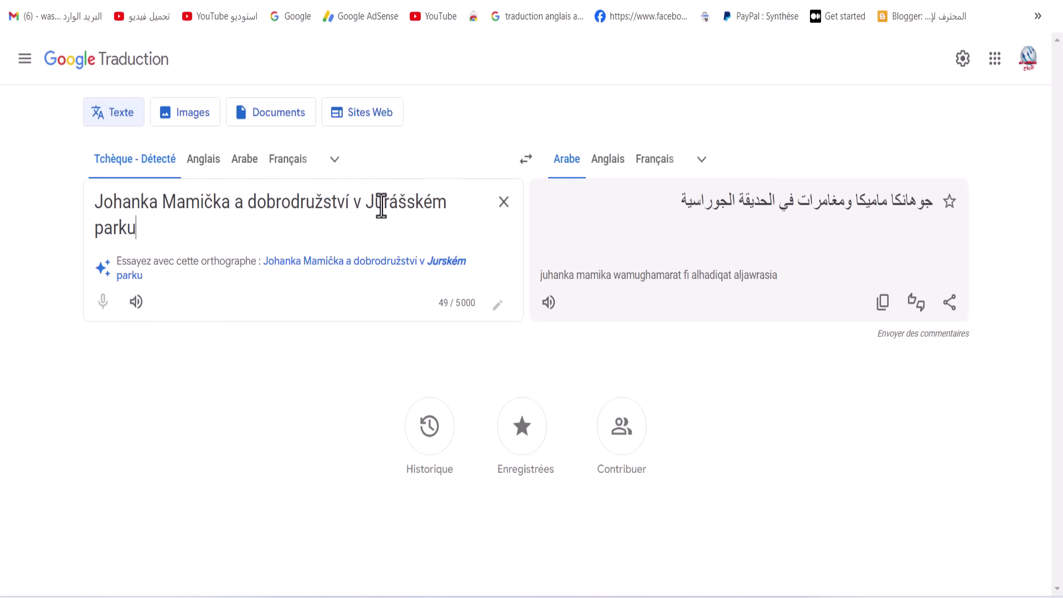
Step: Swap the translation direction to Arabic–Czech and append "فقط ب ٤ دولار" to the Arabic title
left_click(528, 161)
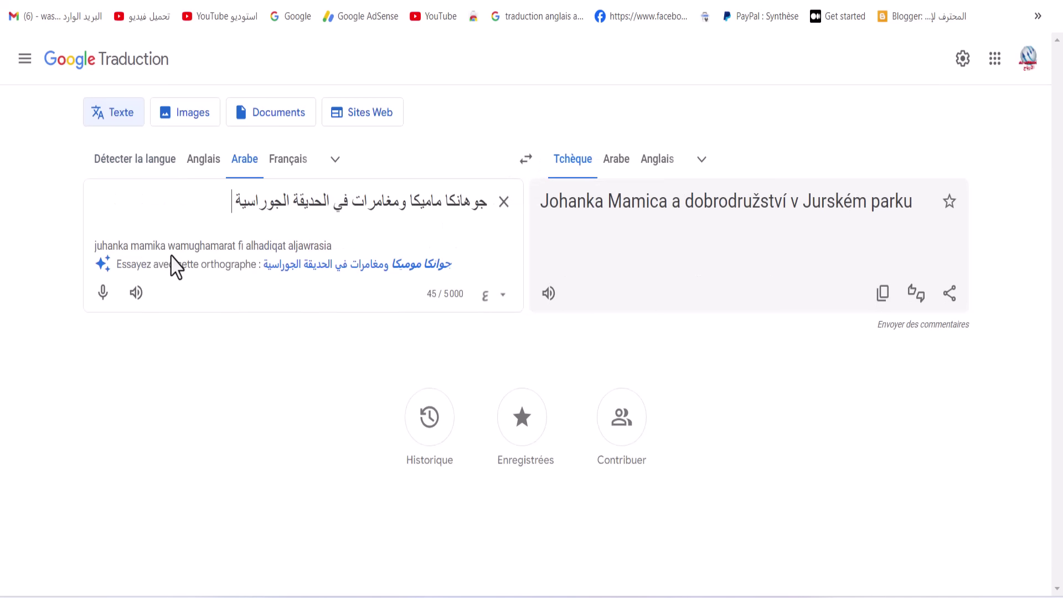
type("tr")
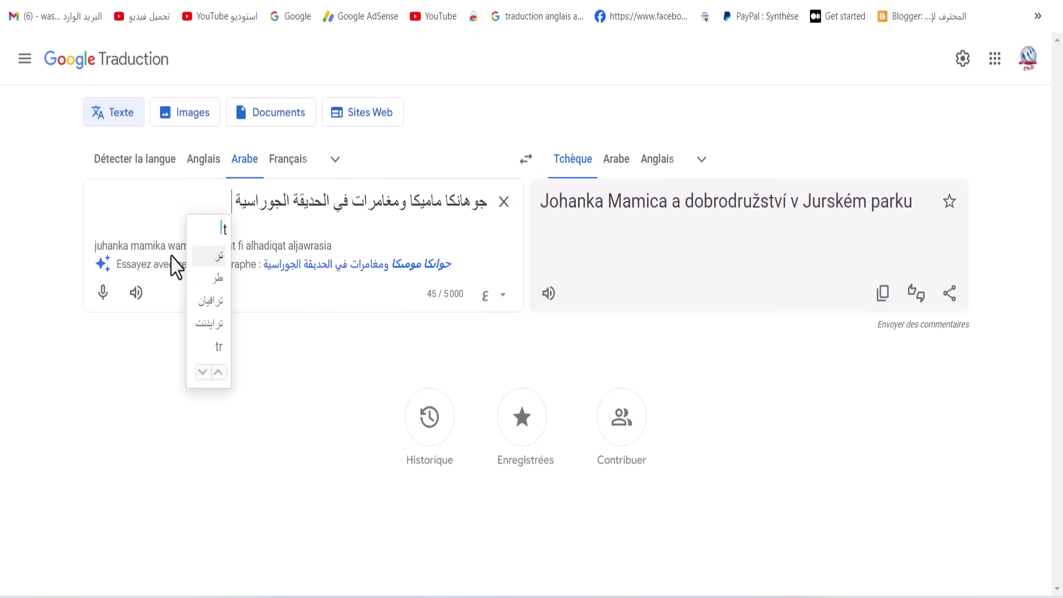
key("BackSpace")
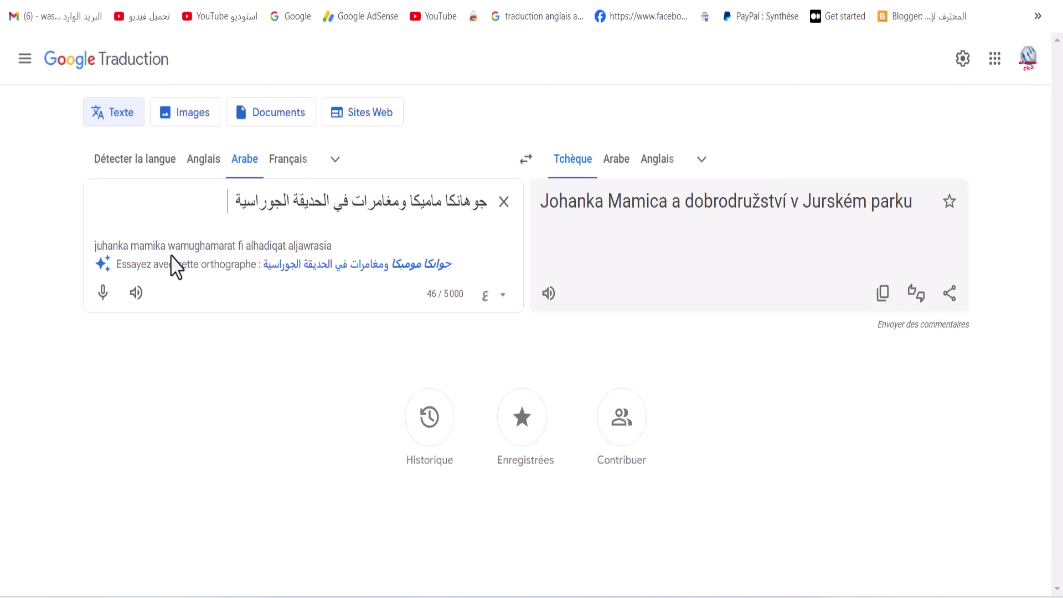
type("فقط")
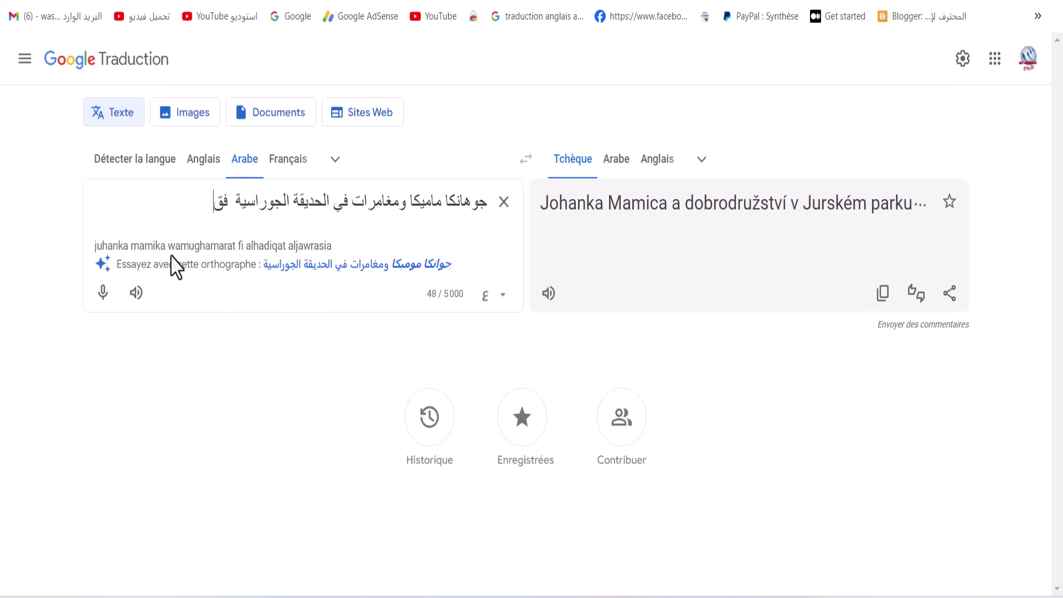
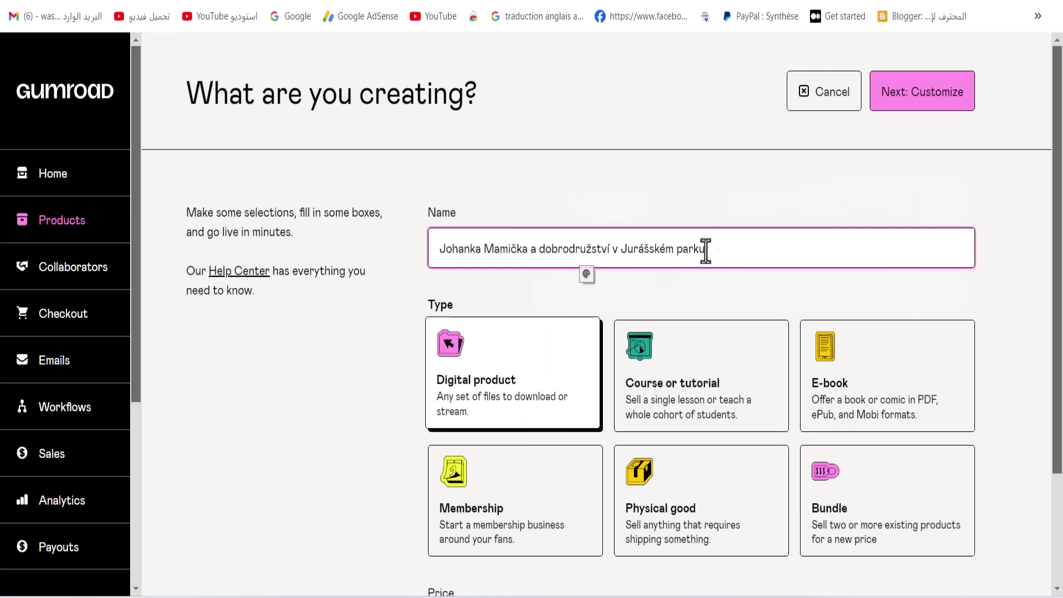
Step: Paste the Arabic price note "فقط ب ٤ دولار" after an opening parenthesis at the end of the Gumroad product name
right_click(724, 251)
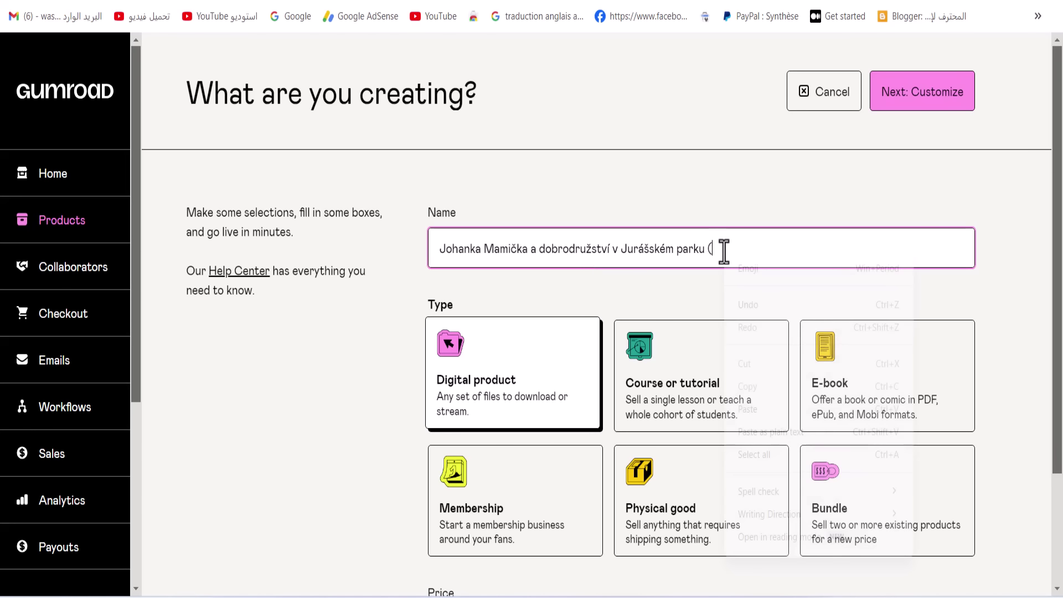
left_click(753, 408)
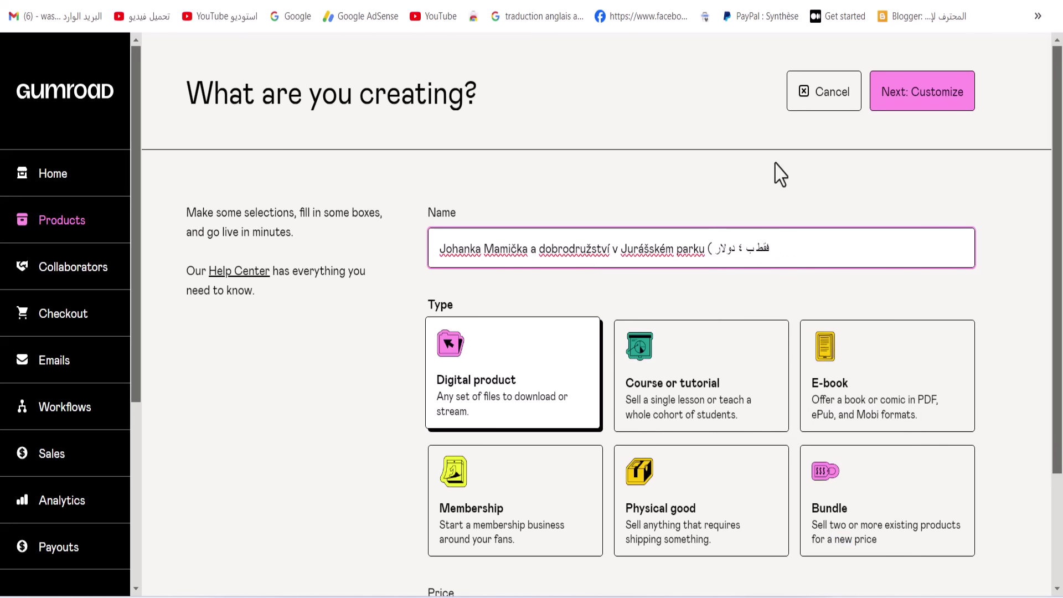
Step: Copy "jen za 4 dolary" from Google Translate and replace the Arabic note in the Gumroad product name with it, in parentheses
key("ctrl+Tab")
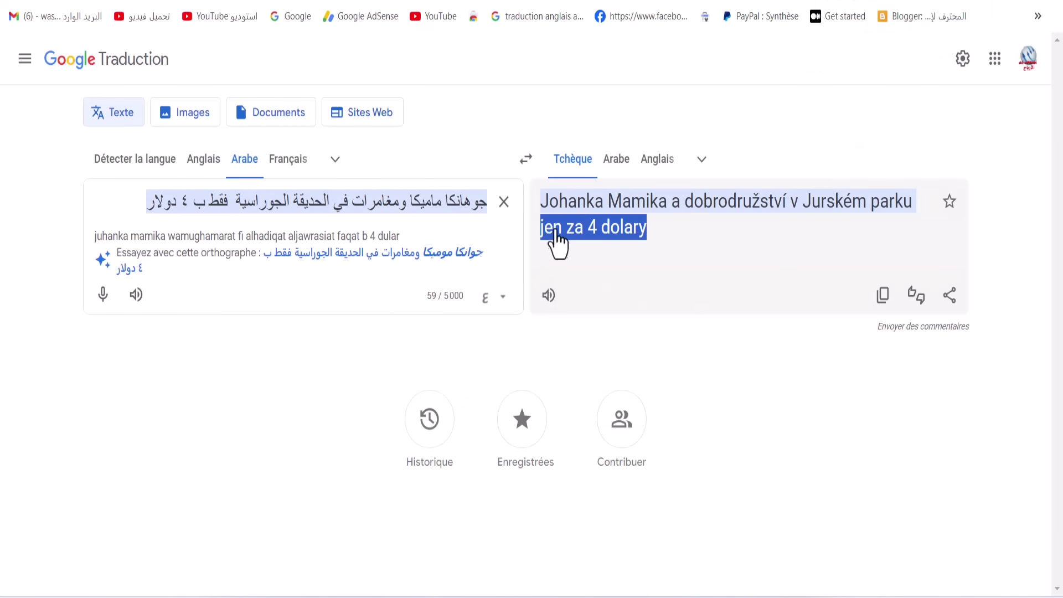
right_click(555, 233)
left_click(586, 248)
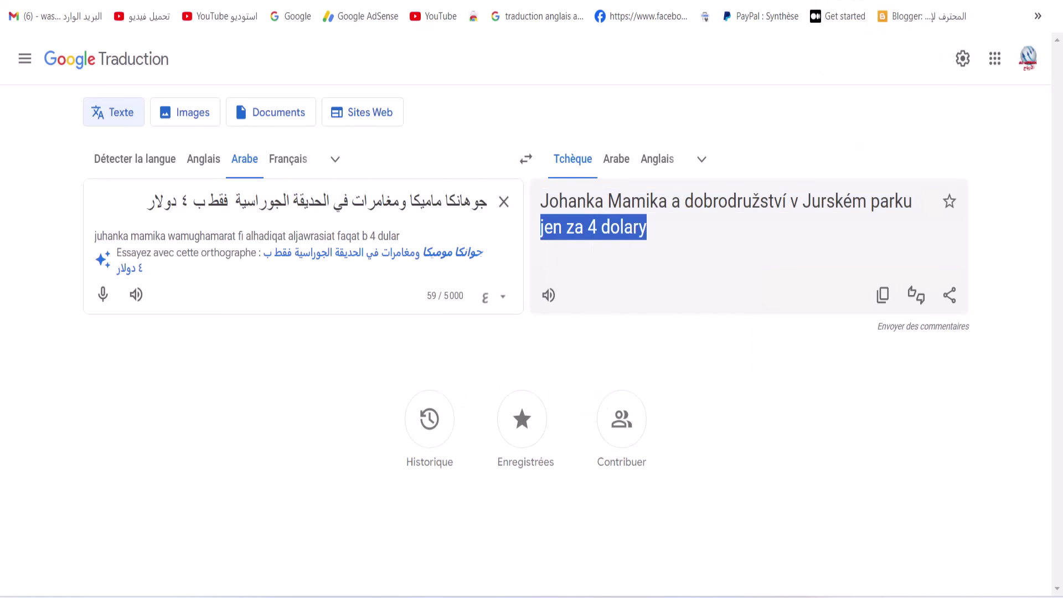
key("ctrl+shift+Tab")
left_click_drag(715, 252, 785, 254)
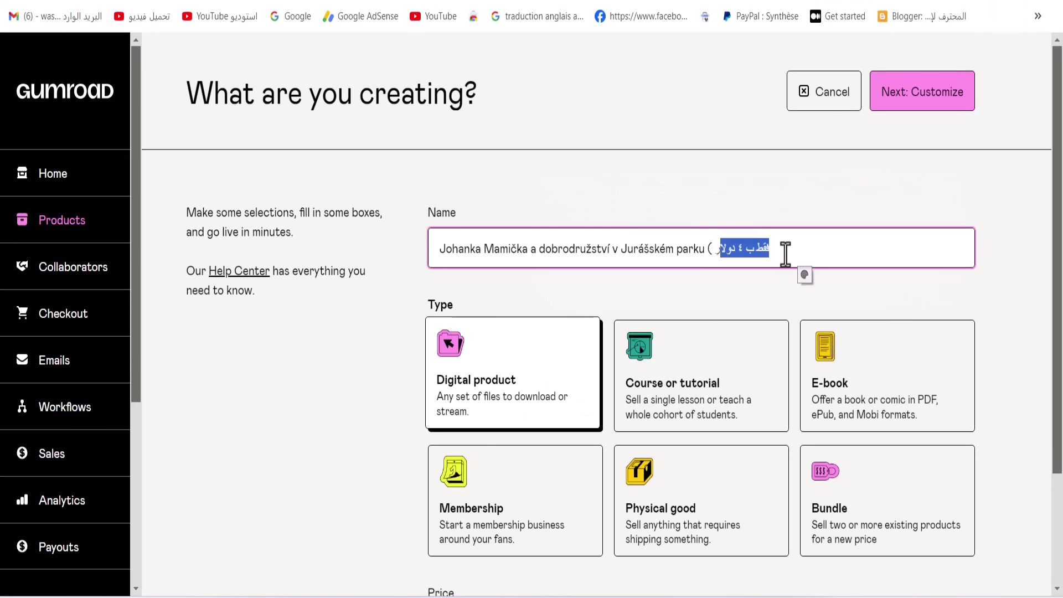
key("BackSpace")
right_click(722, 252)
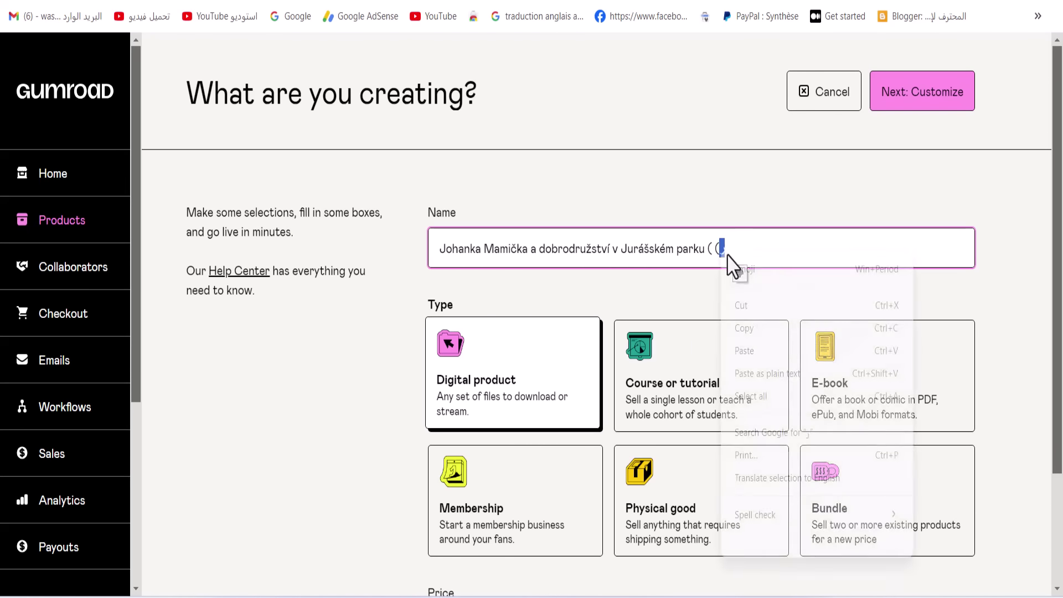
left_click(752, 361)
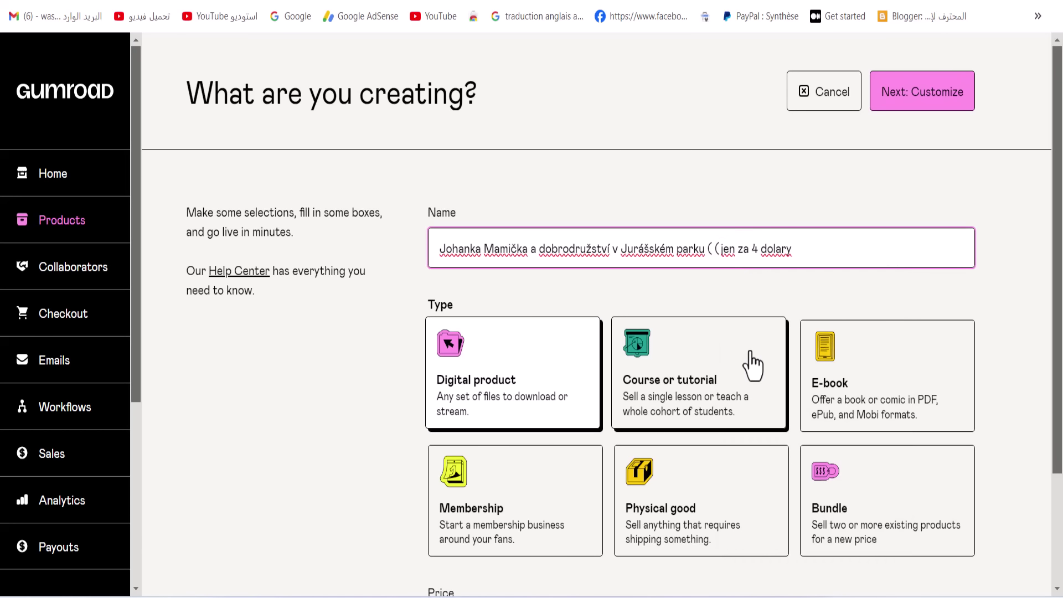
Step: Set the product's price to 4 dollars
scroll(522, 565, "down", 3)
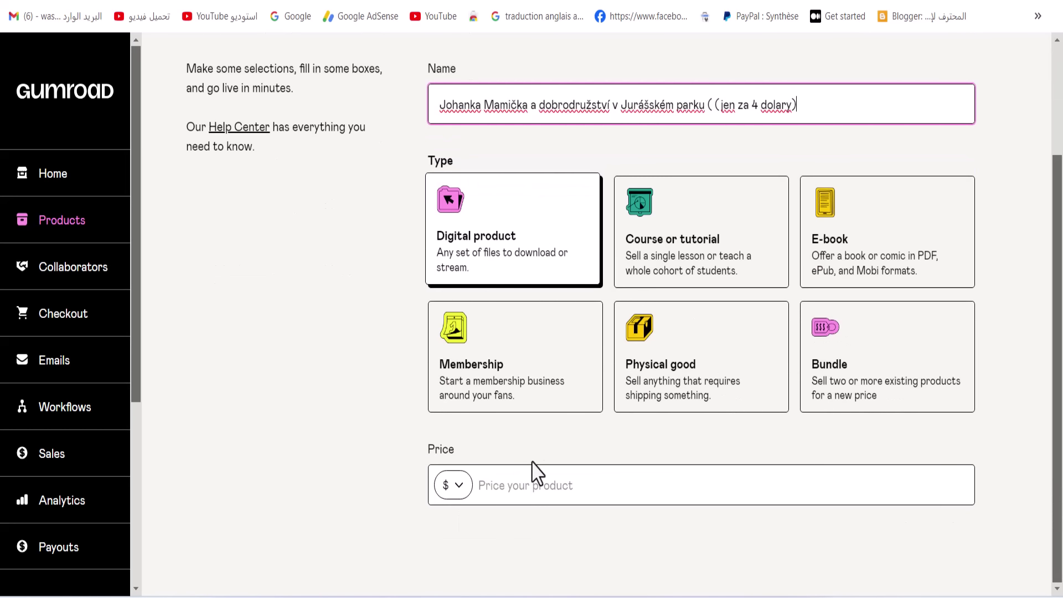
left_click(522, 479)
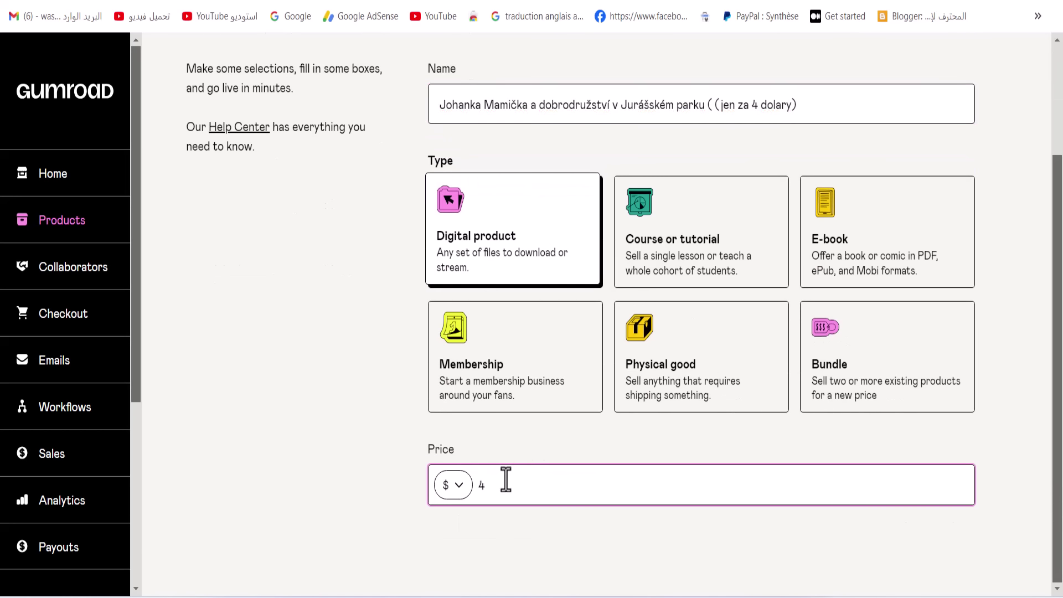
Step: Continue to the new product's details and paste the story's opening paragraph from the Google Docs document as its description
scroll(744, 482, "up", 3)
left_click(965, 95)
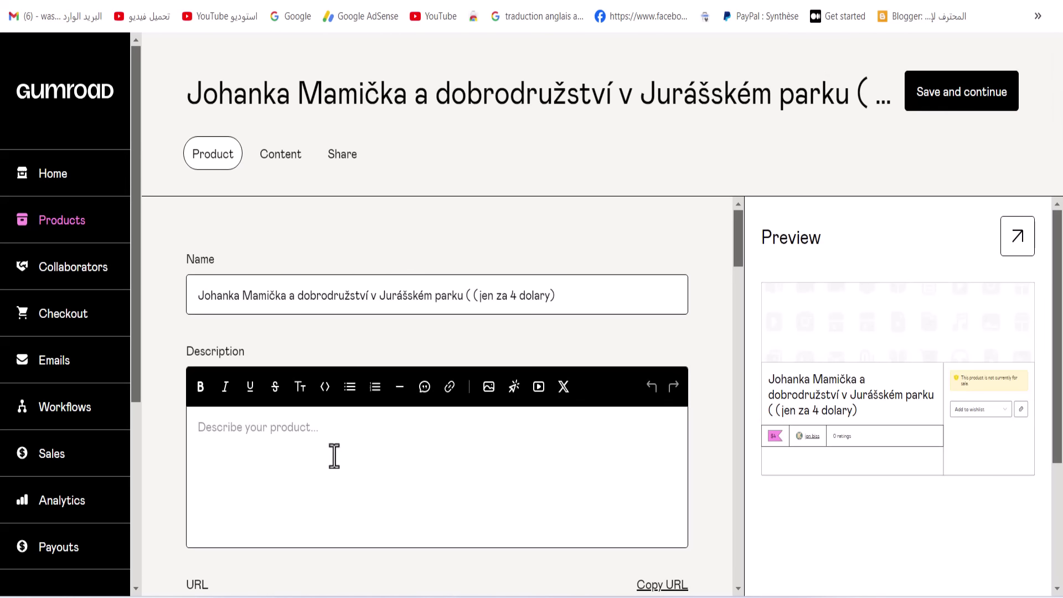
key("ctrl+Tab")
triple_click(343, 282)
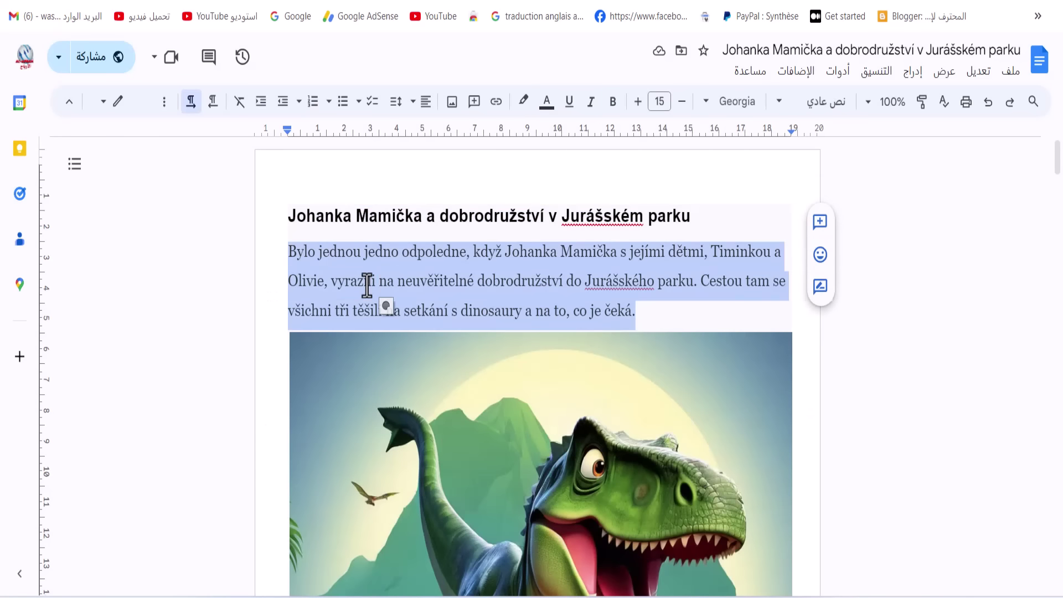
right_click(368, 288)
left_click(337, 214)
key("ctrl+Tab")
right_click(285, 437)
left_click(317, 278)
scroll(316, 449, "down", 5)
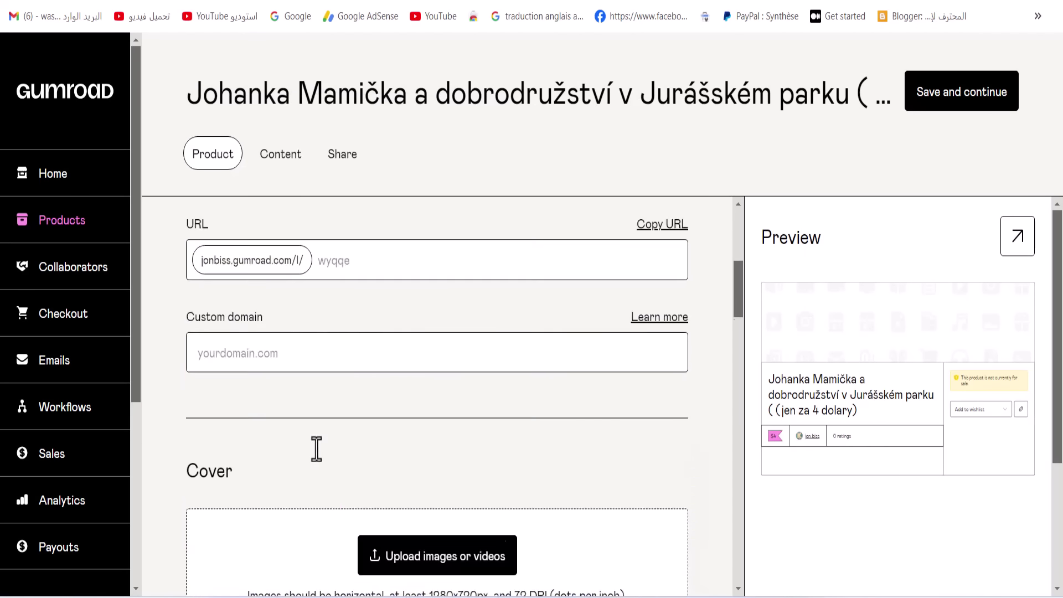
scroll(316, 449, "down", 7)
left_click(275, 445)
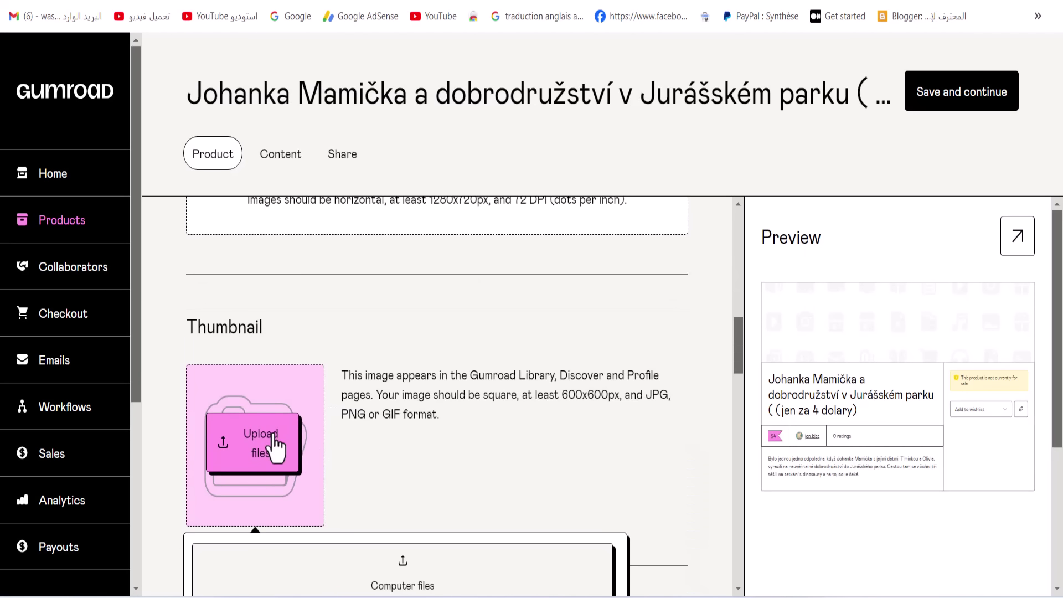
scroll(355, 498, "down", 6)
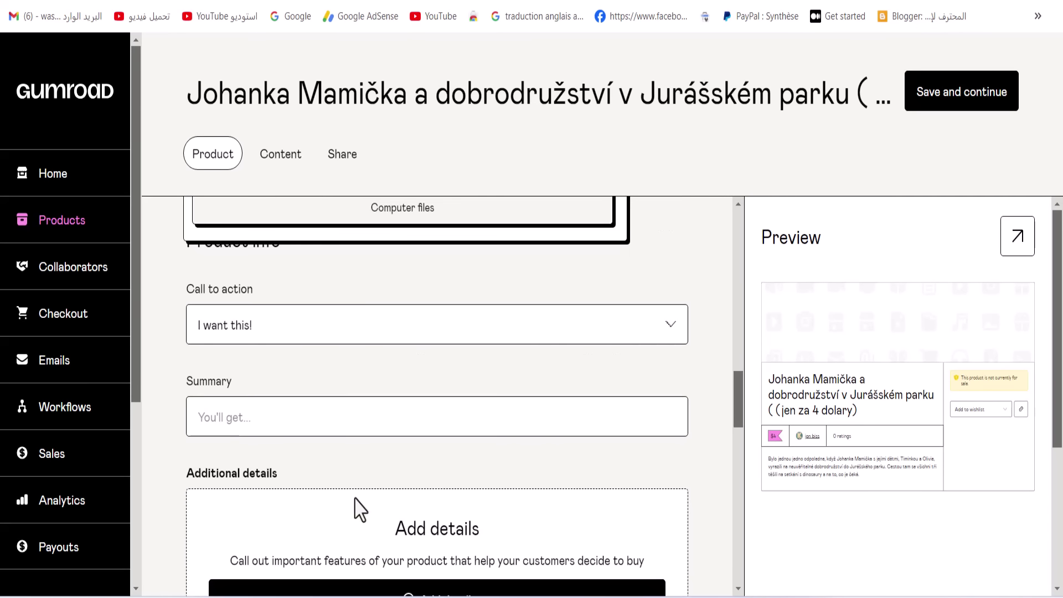
left_click(377, 213)
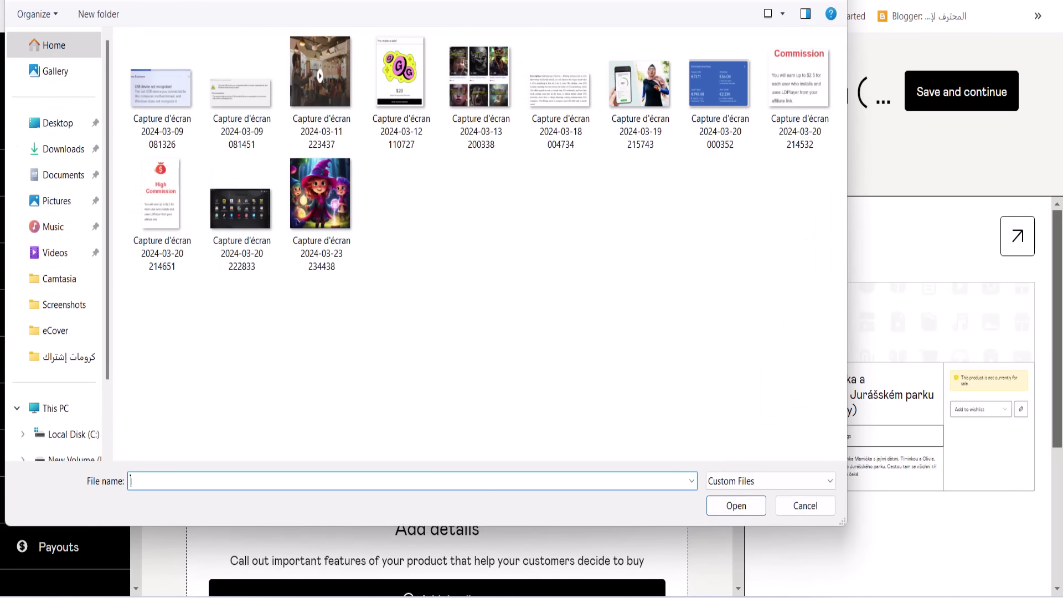
key("Escape")
Step: Take a screen capture of the green dinosaur and children illustration on the BedtimeStory.ai story page
key("ctrl+Tab")
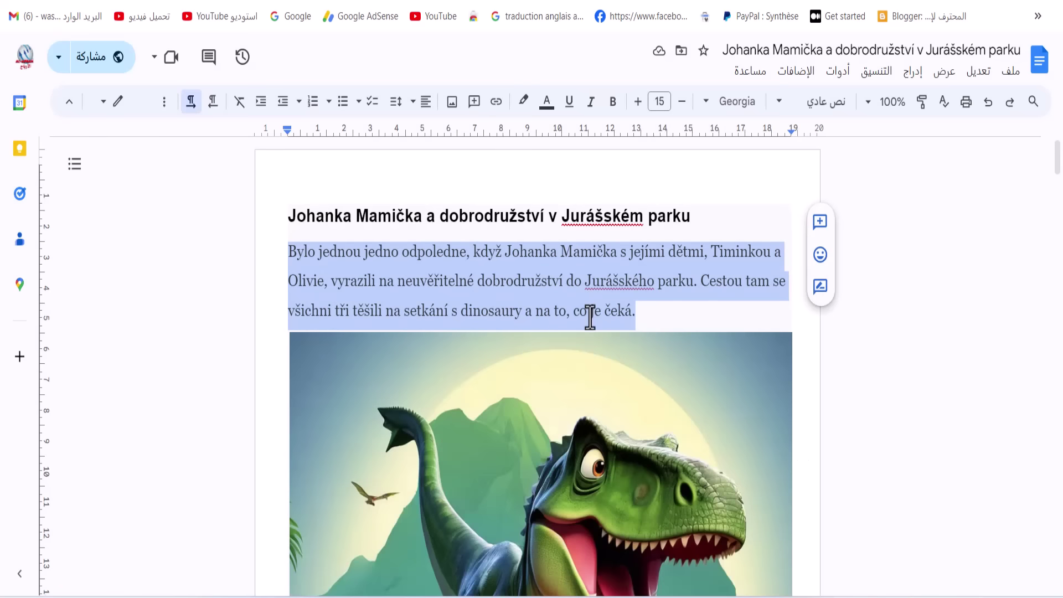
scroll(590, 317, "down", 6)
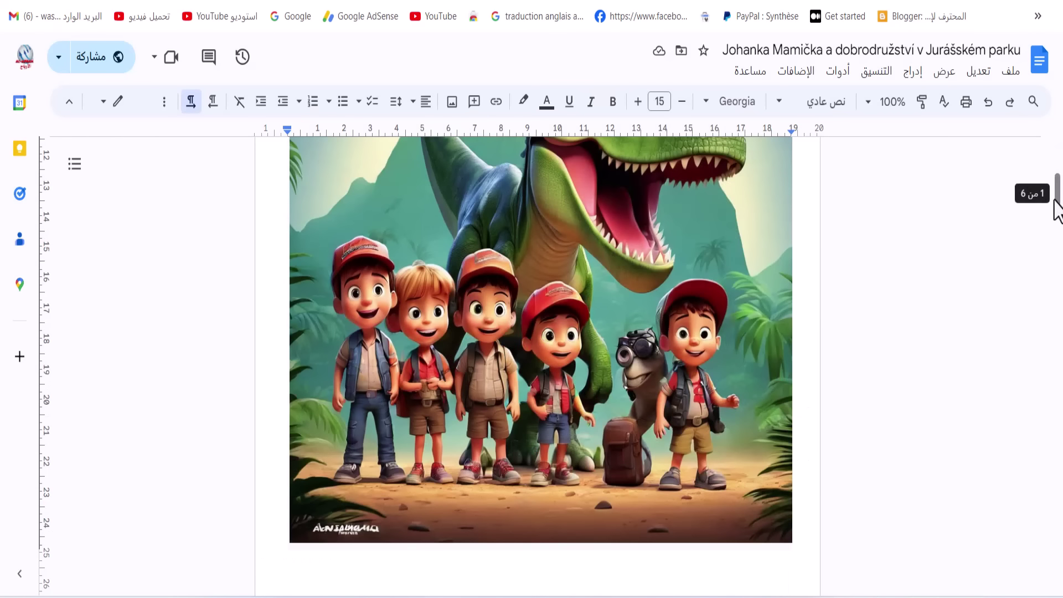
left_click_drag(1055, 200, 1058, 177)
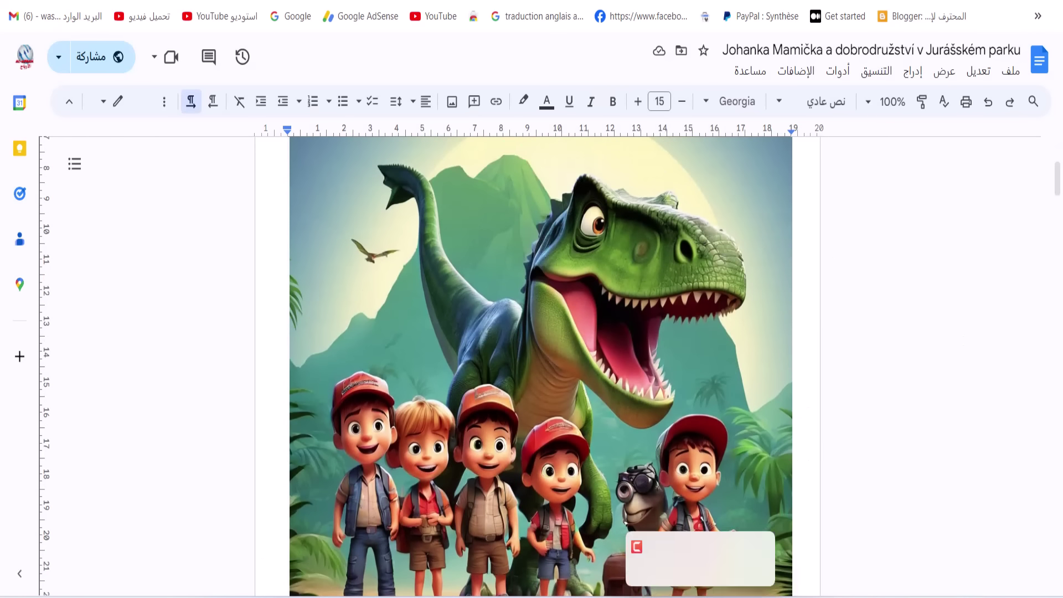
mouse_move(707, 584)
left_click(701, 552)
scroll(648, 343, "up", 20)
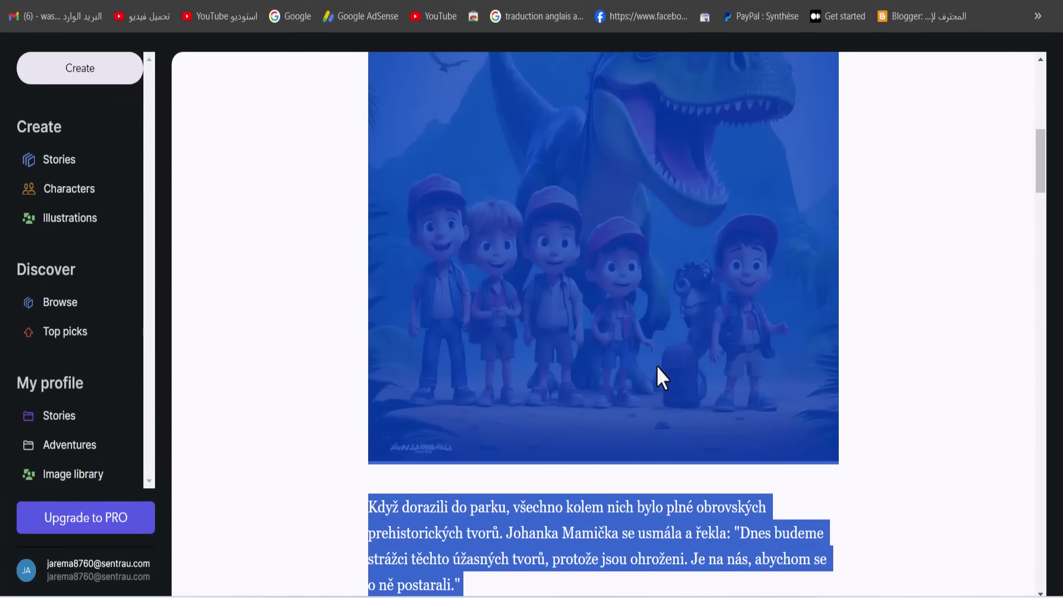
scroll(659, 360, "down", 5)
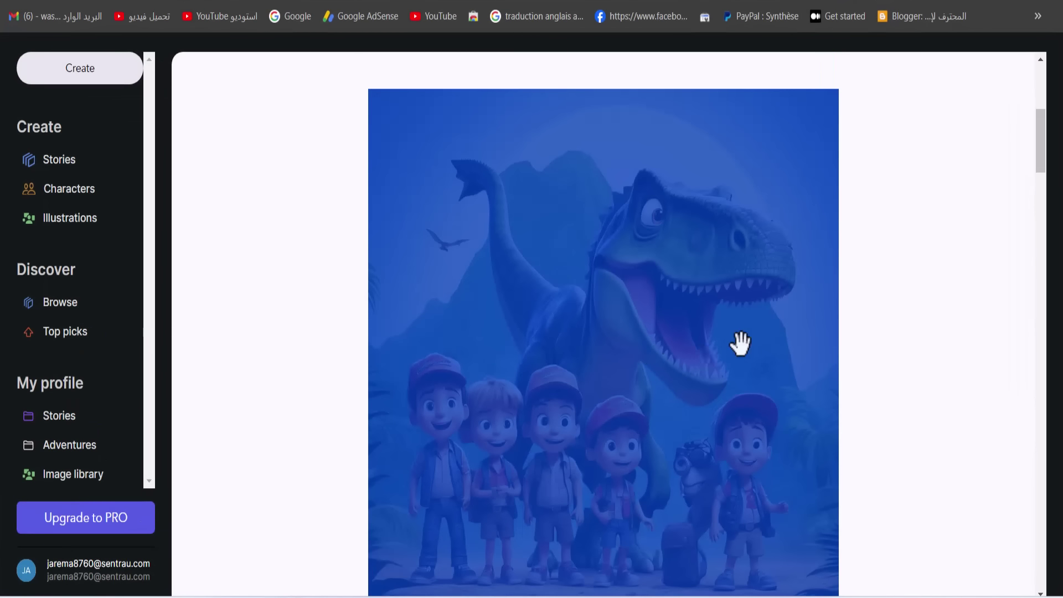
left_click(920, 230)
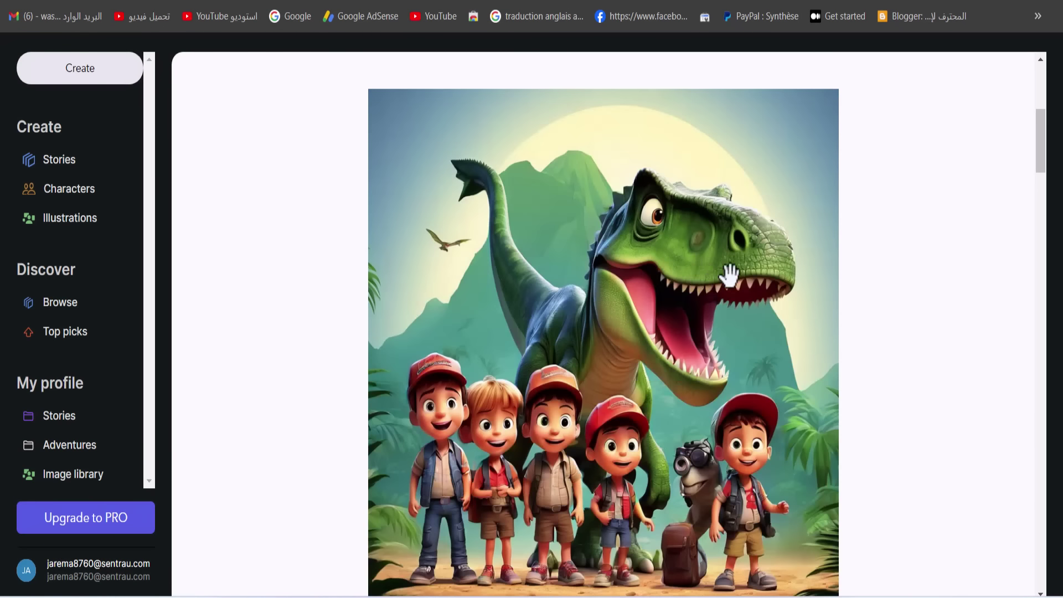
left_click_drag(1038, 159, 1038, 167)
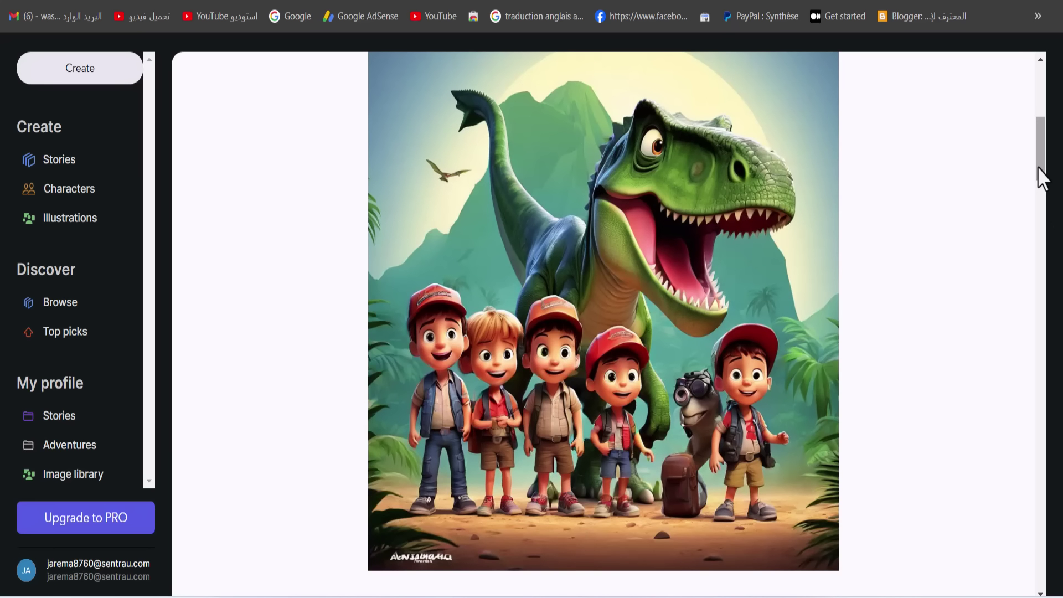
key("super+shift+s")
left_click_drag(829, 65, 376, 540)
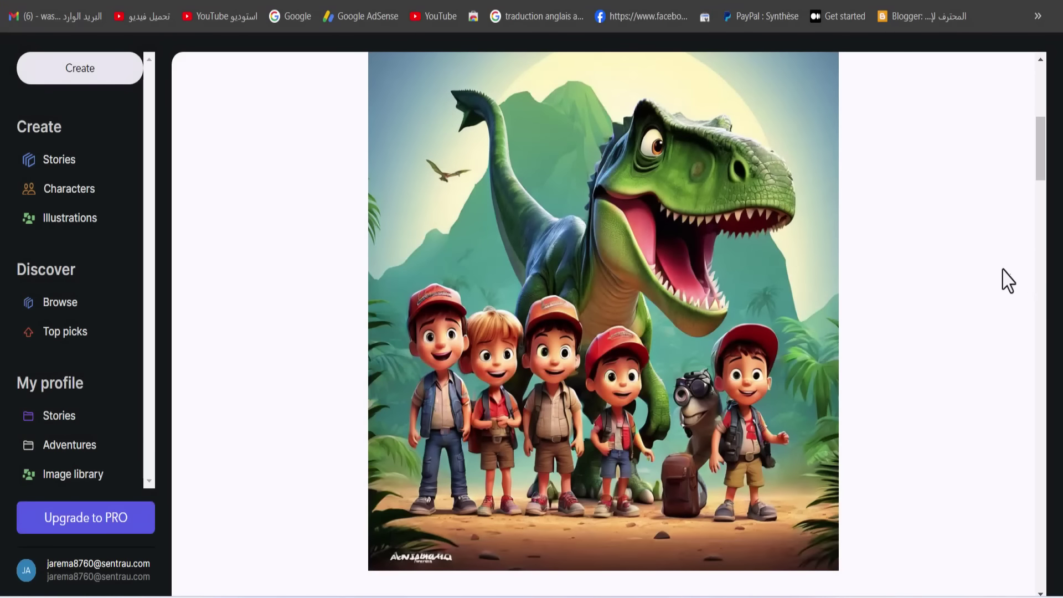
key("alt+Tab")
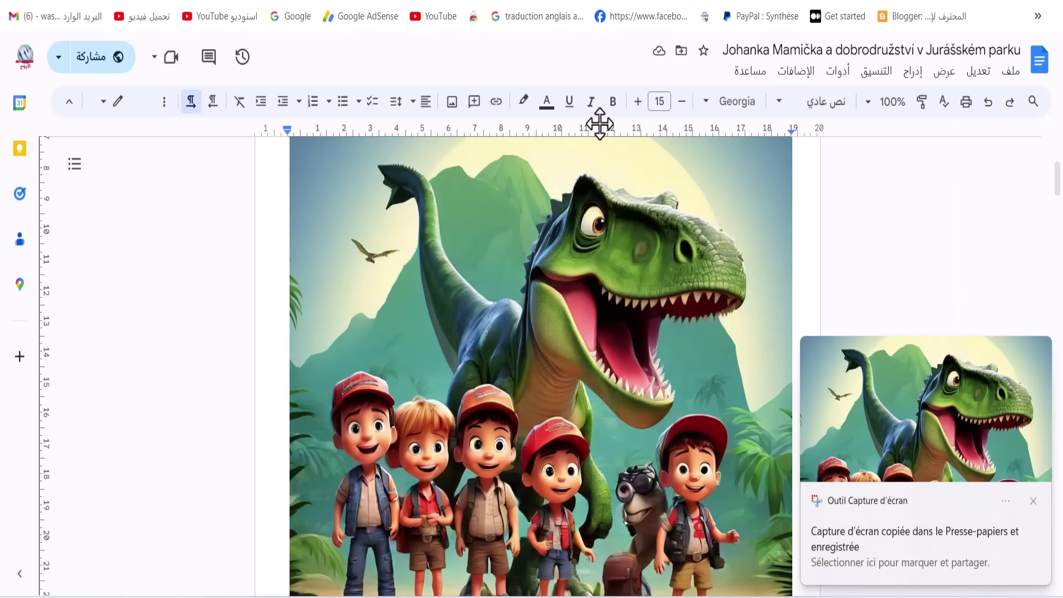
key("alt+Tab")
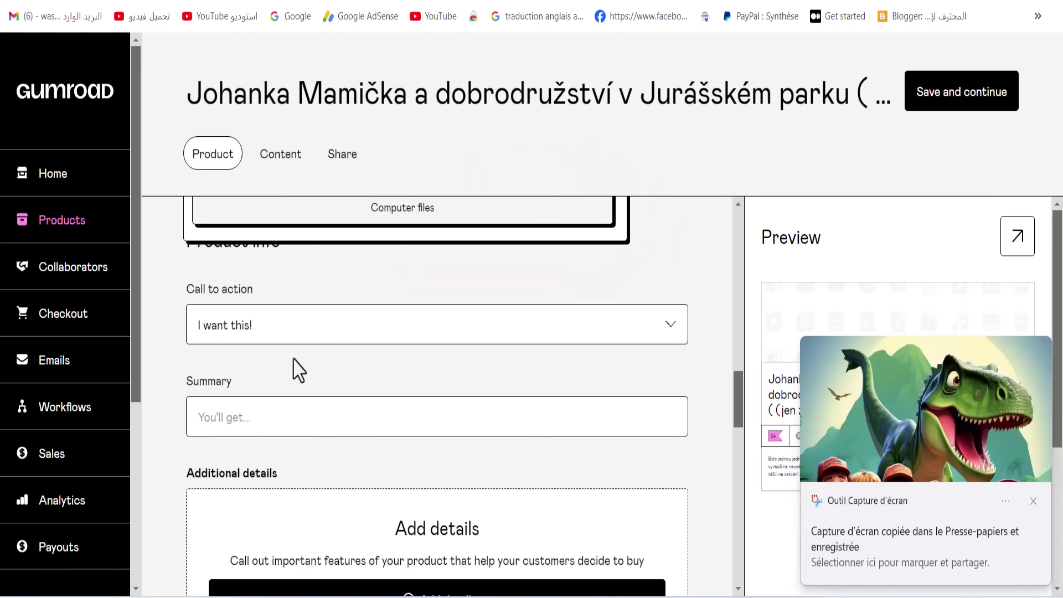
scroll(299, 371, "down", 5)
scroll(293, 387, "up", 10)
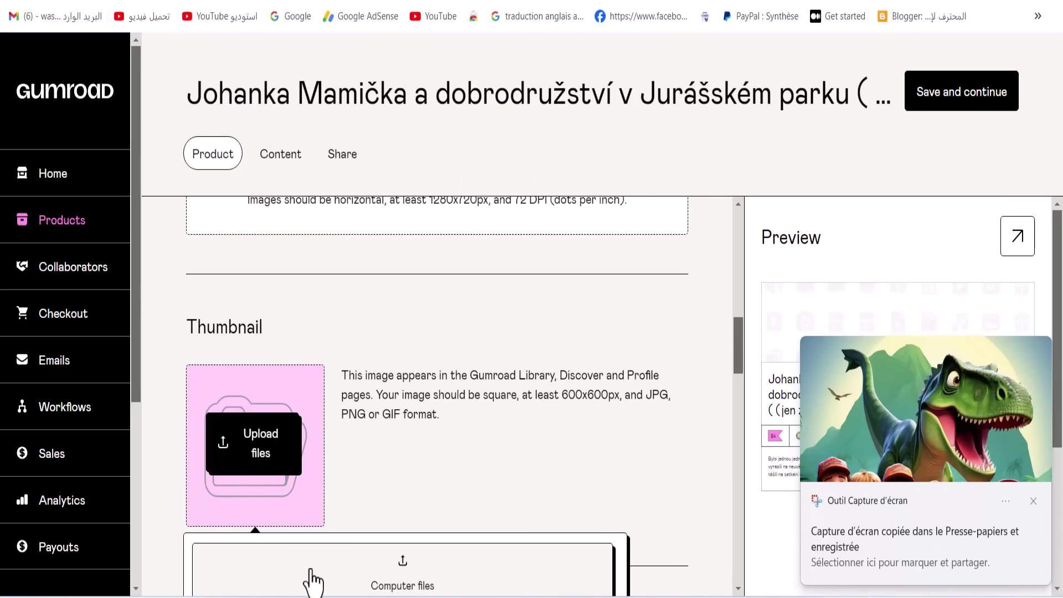
left_click(259, 382)
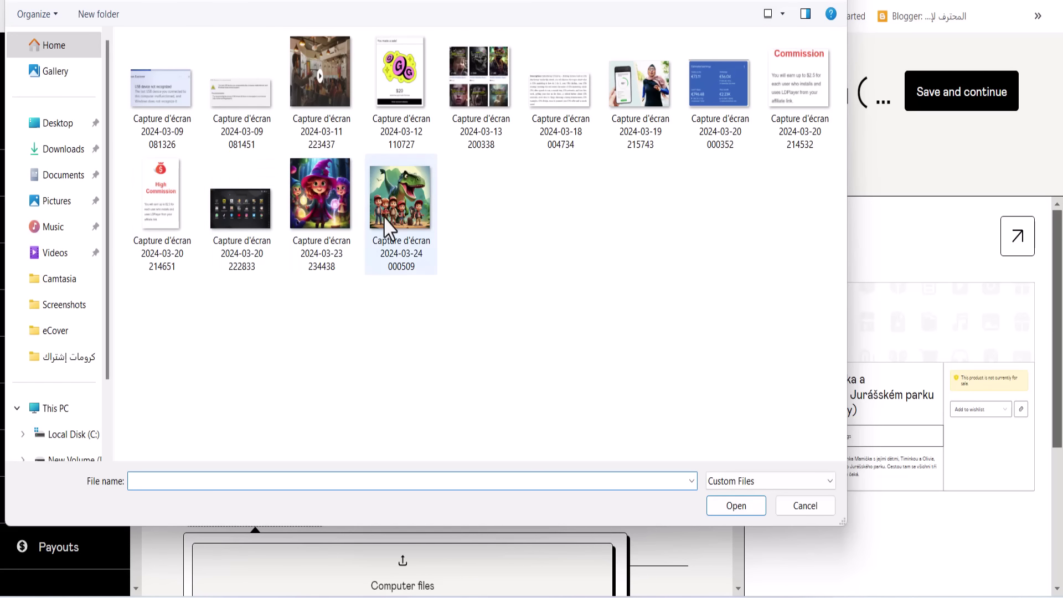
left_click(394, 227)
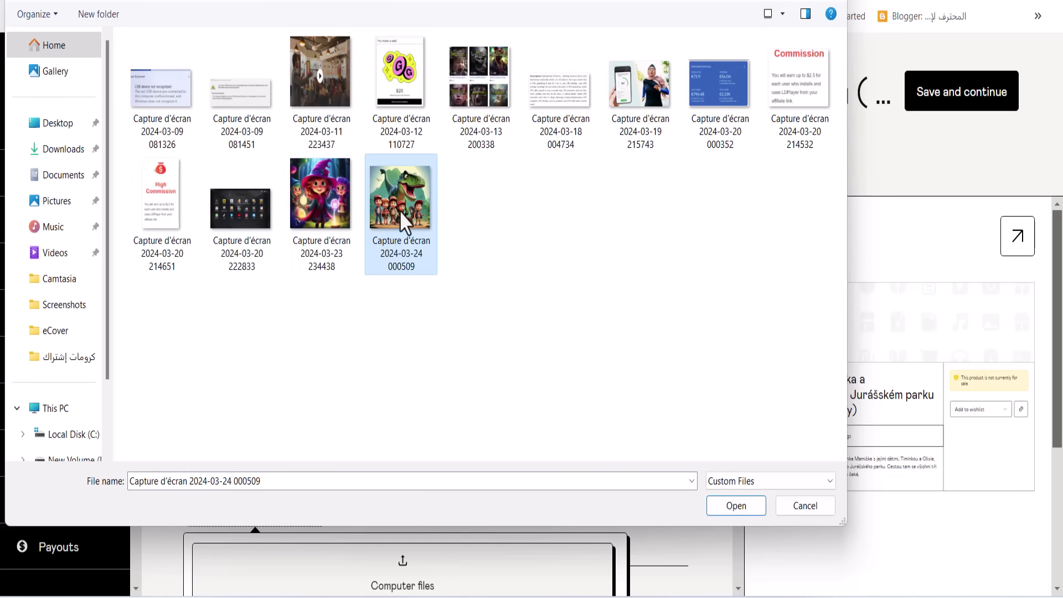
right_click(406, 224)
mouse_move(494, 346)
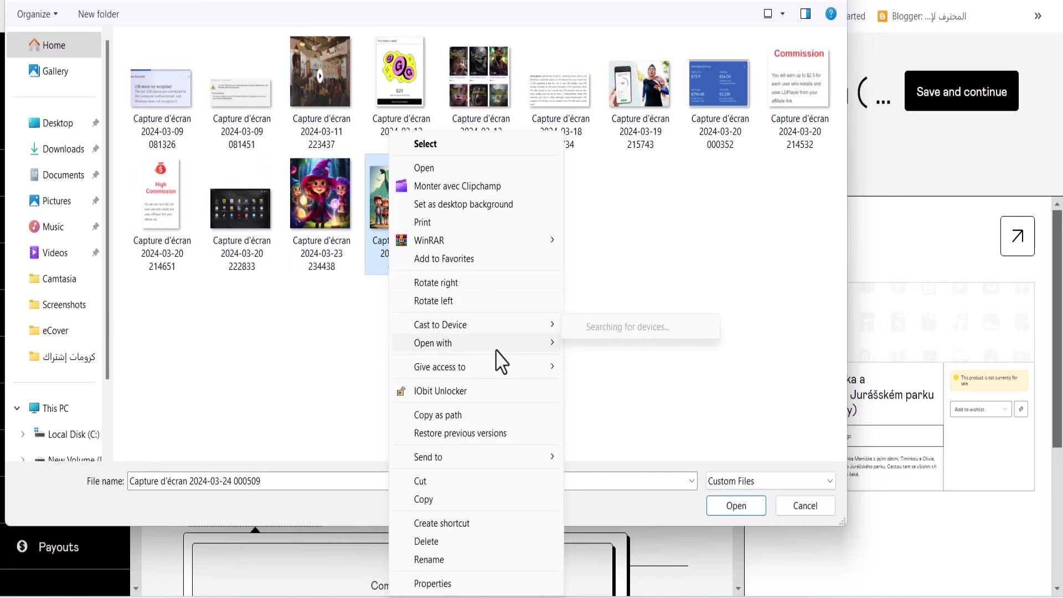
left_click(588, 383)
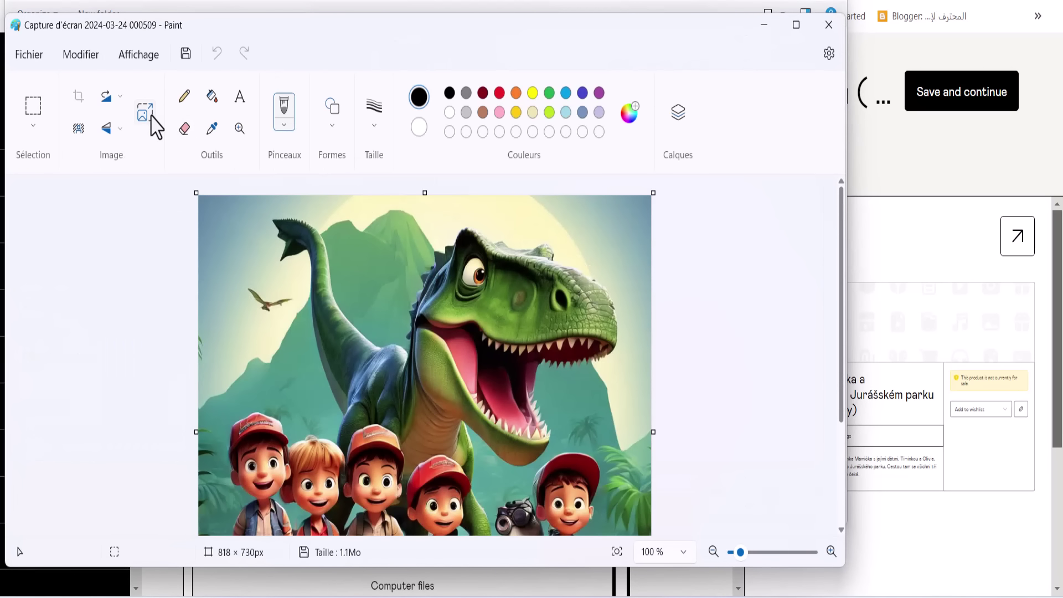
Step: Resize the picture to 600 × 600 pixels without keeping the aspect ratio, save it and close Paint
left_click(148, 114)
left_click(436, 217)
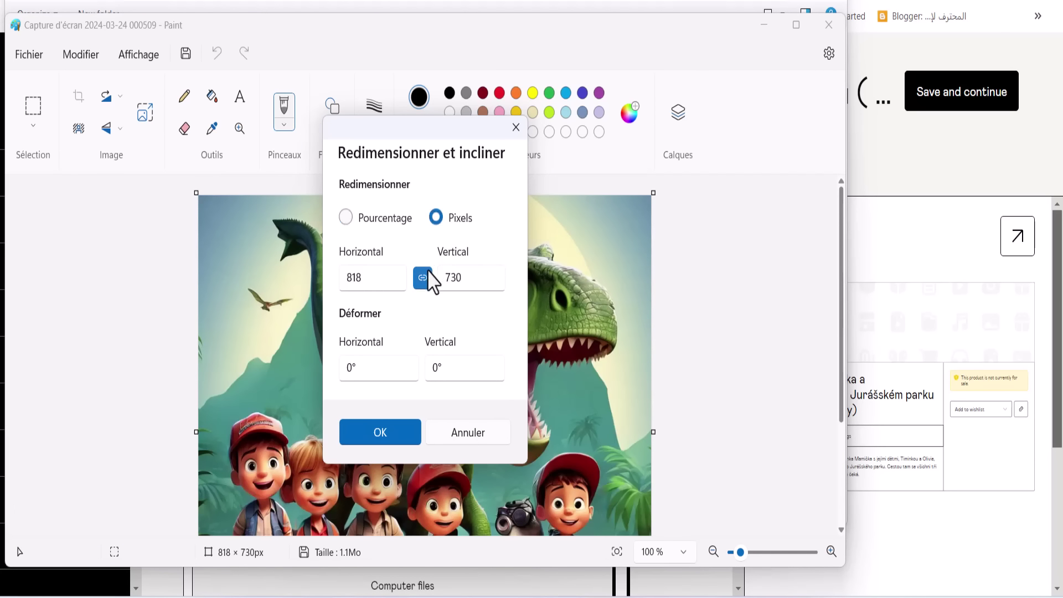
double_click(352, 278)
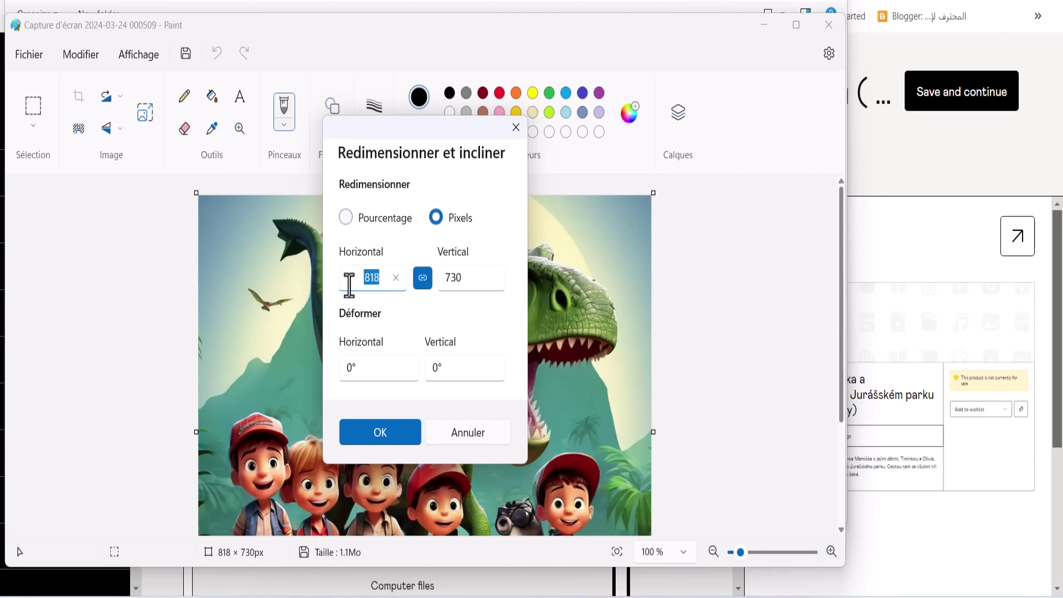
type("600")
left_click(424, 281)
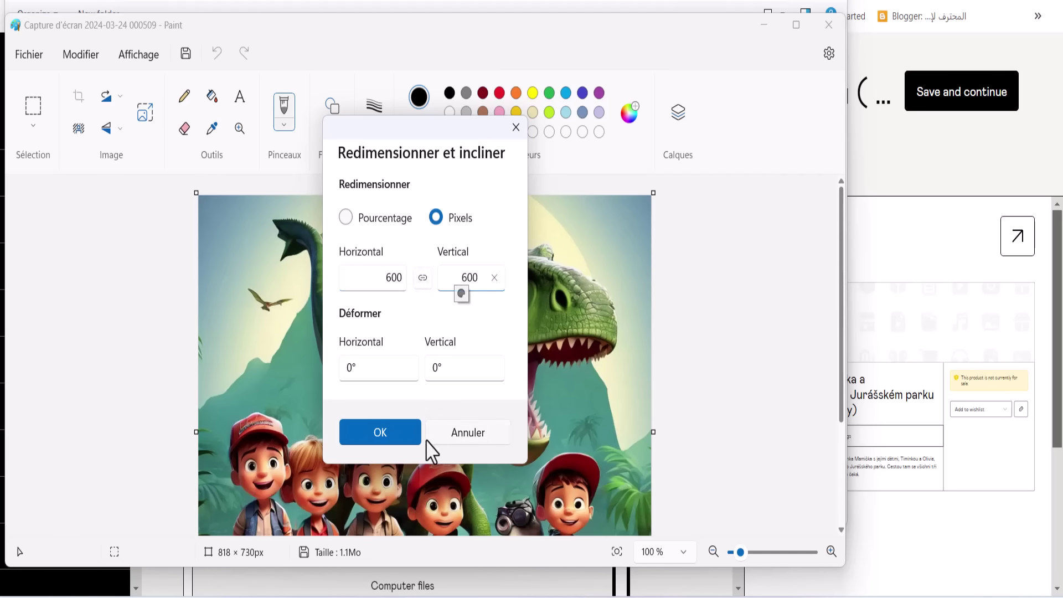
left_click(410, 435)
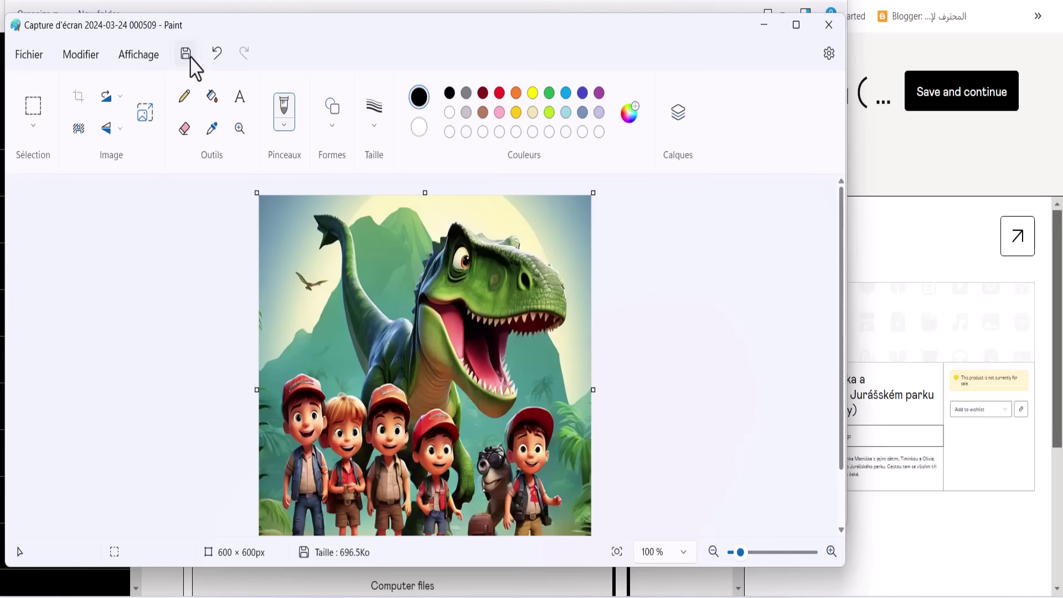
left_click(829, 25)
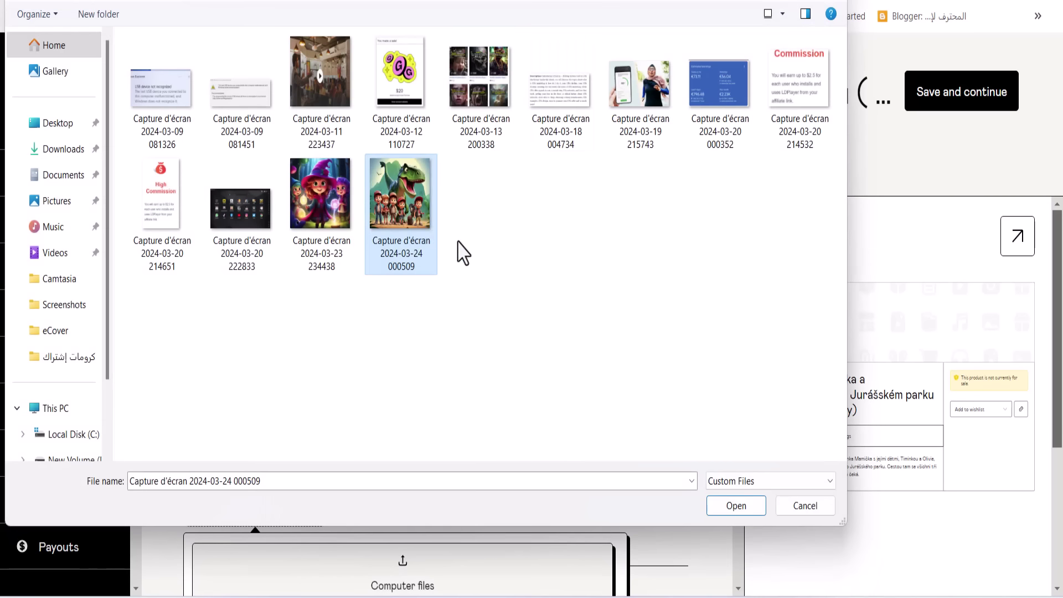
left_click(738, 505)
scroll(431, 450, "up", 6)
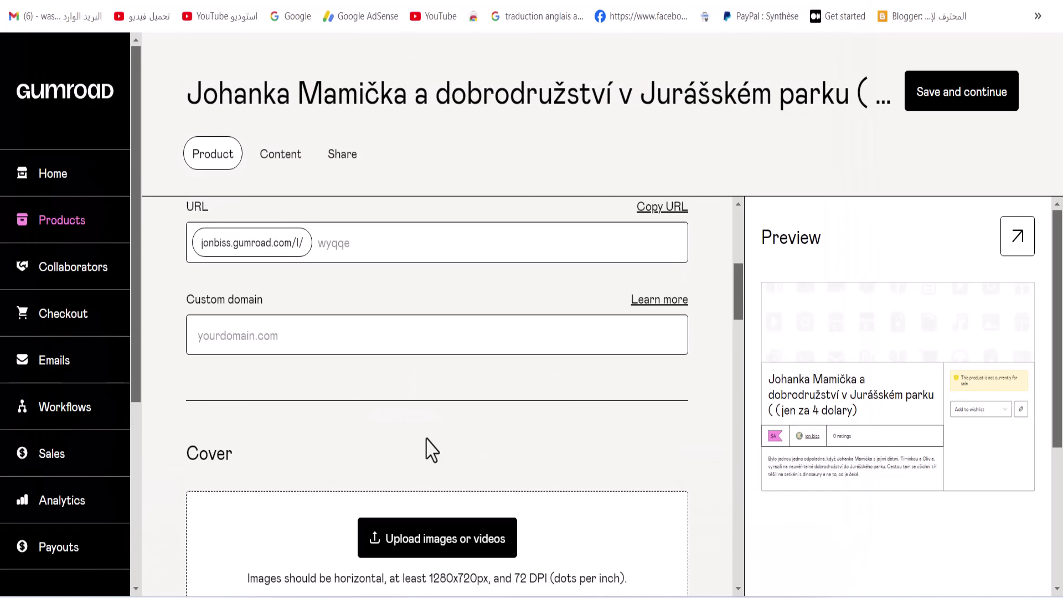
left_click(429, 545)
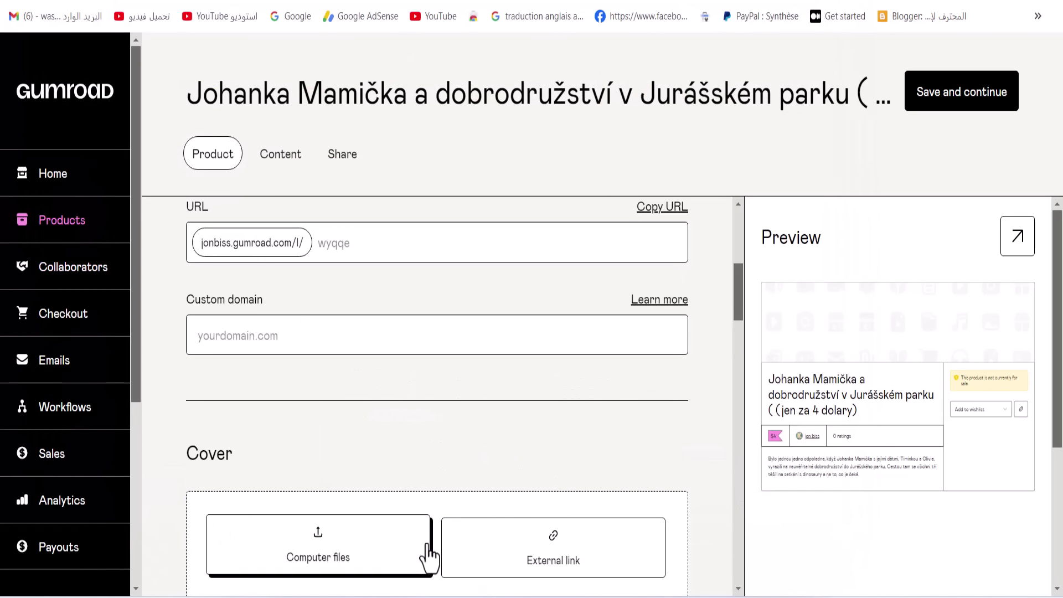
left_click(381, 523)
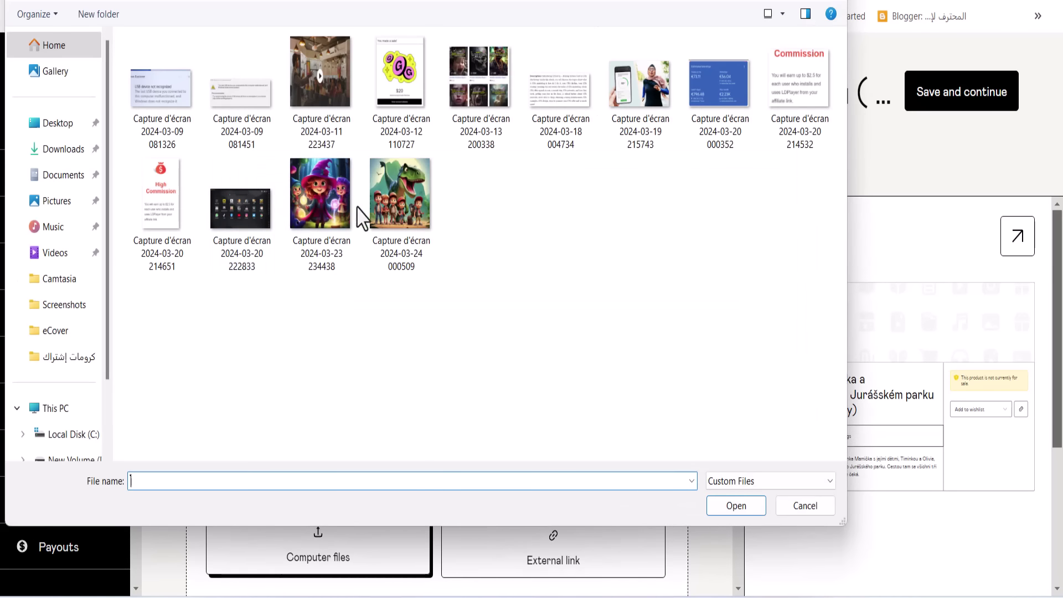
left_click(391, 216)
left_click(736, 505)
Step: Set the product's call to action to "Pay"
scroll(560, 442, "down", 10)
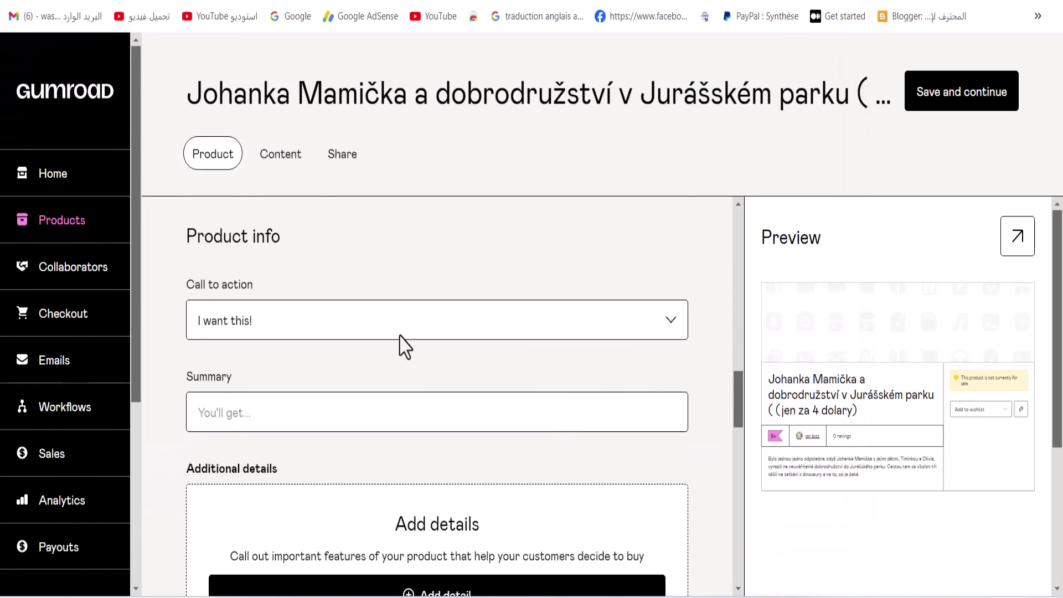
left_click(400, 335)
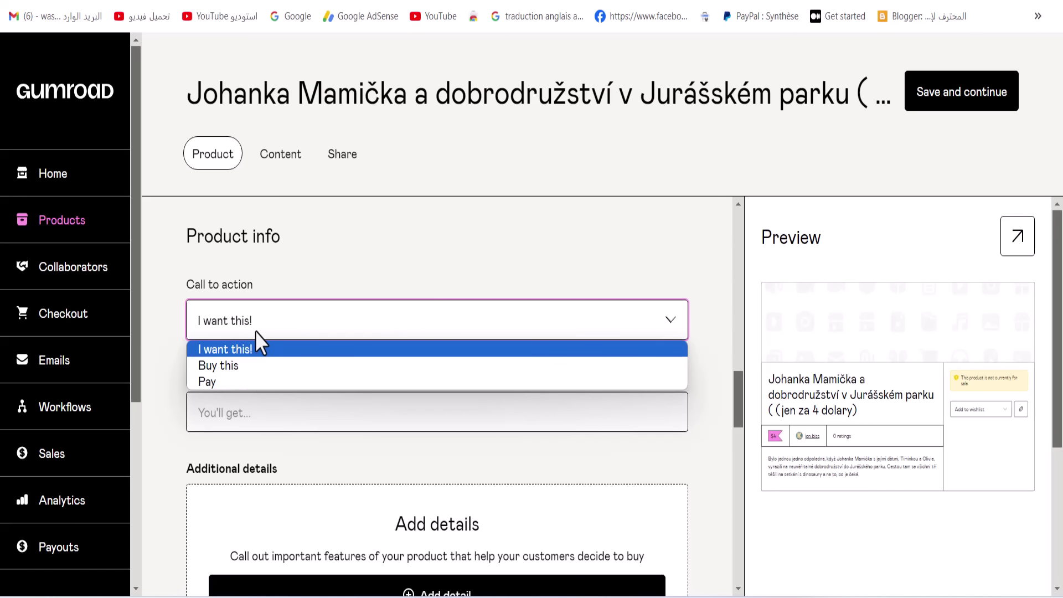
left_click(239, 382)
Step: Review the remaining product settings, save the product details and continue to its content
scroll(376, 387, "down", 10)
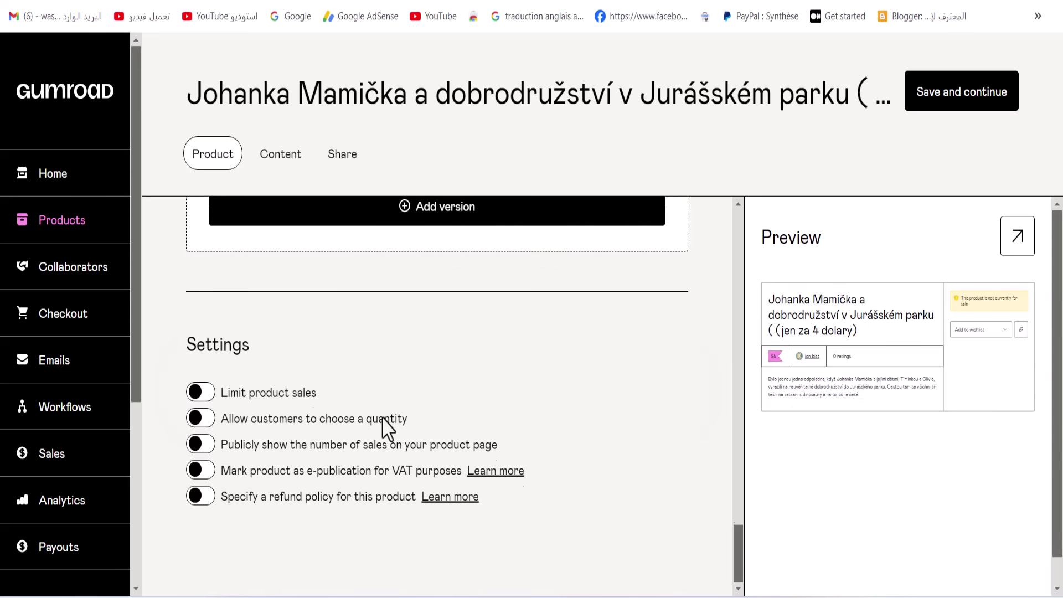
scroll(385, 426, "up", 15)
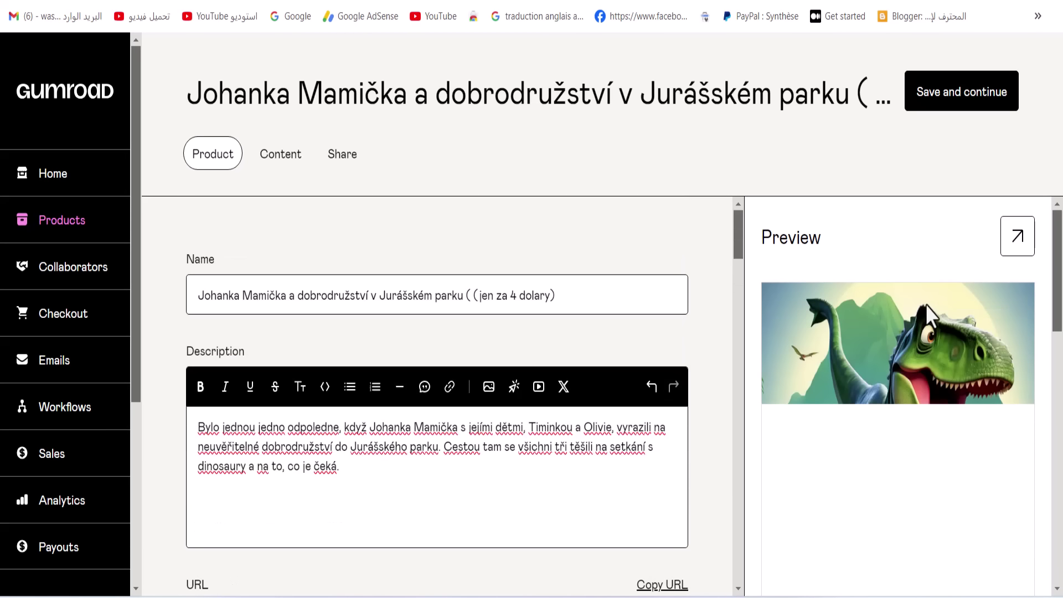
left_click(1004, 89)
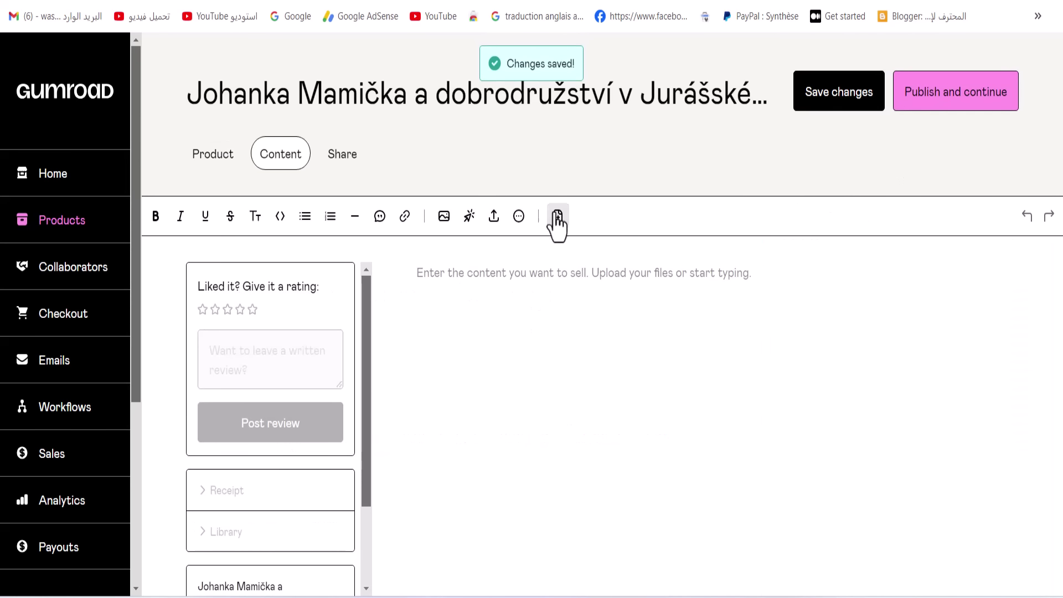
Step: Upload the PDF "Johanka Mamička a dobrodružství v Jurášském parku" from the Downloads folder as the product's content
left_click(493, 217)
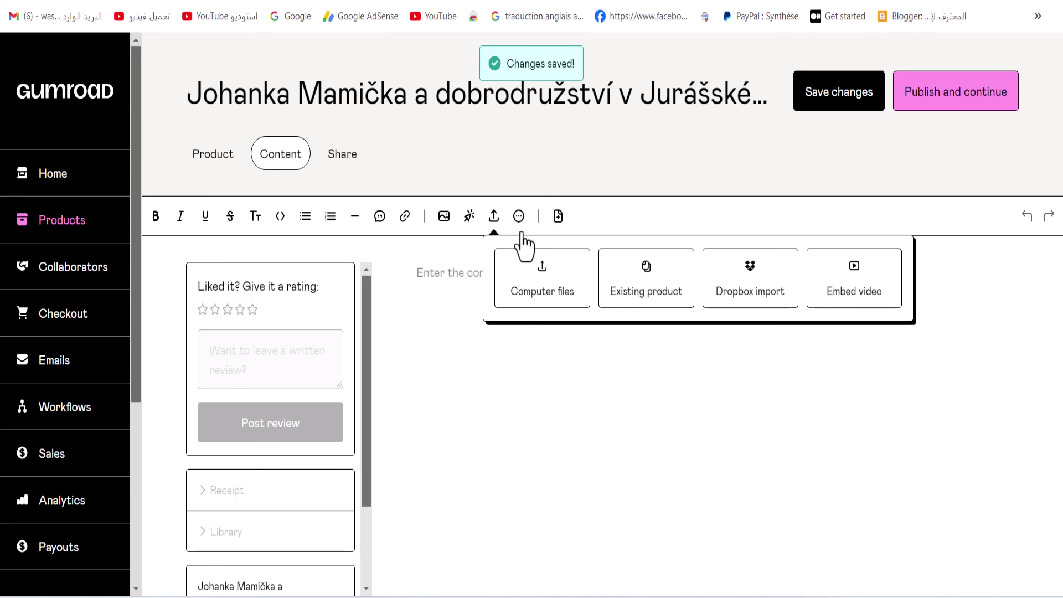
left_click(540, 289)
left_click(415, 207)
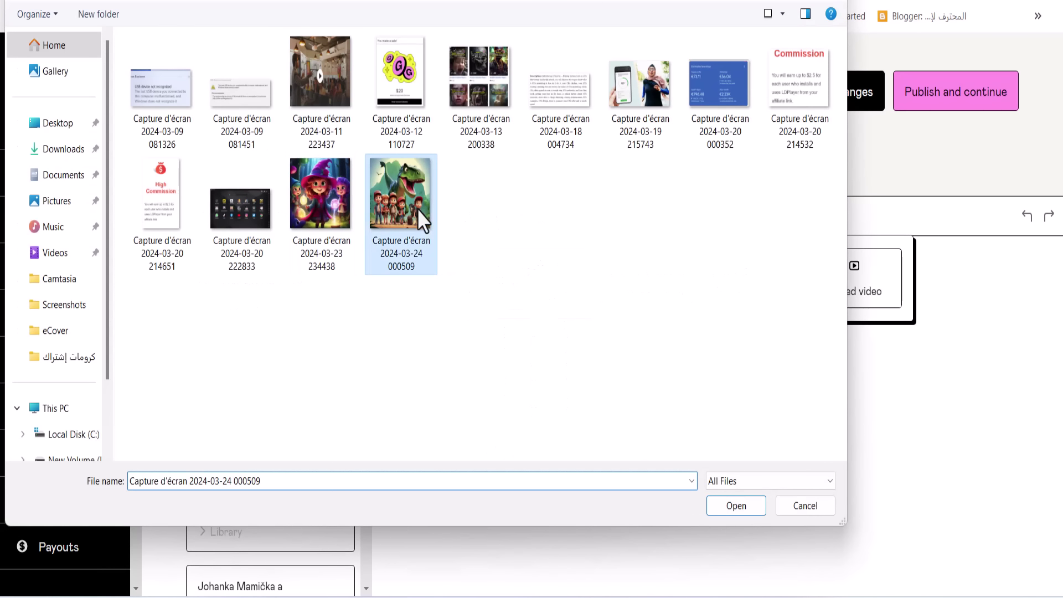
left_click(73, 150)
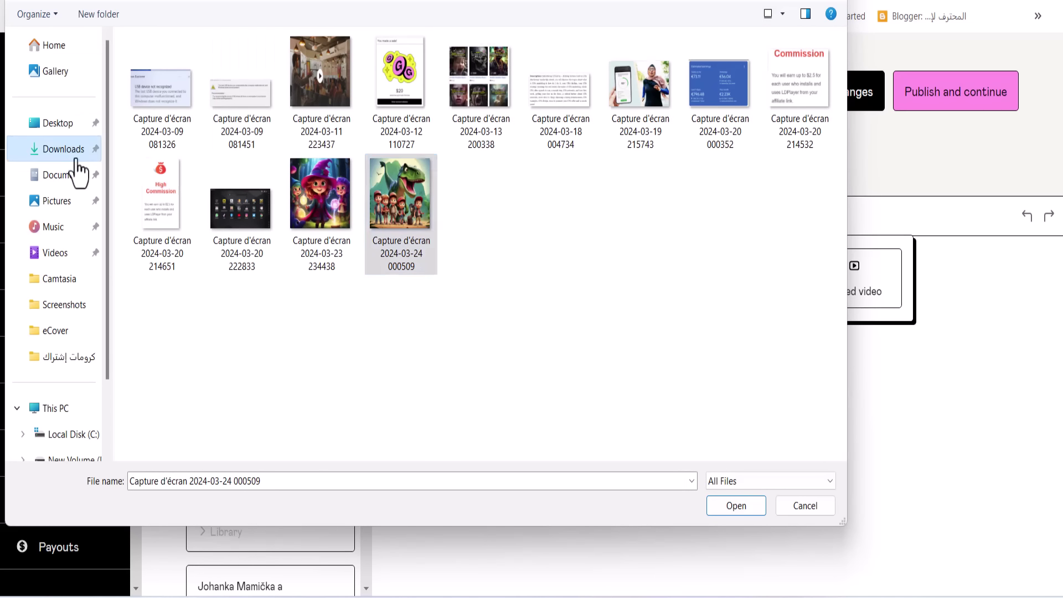
left_click(169, 133)
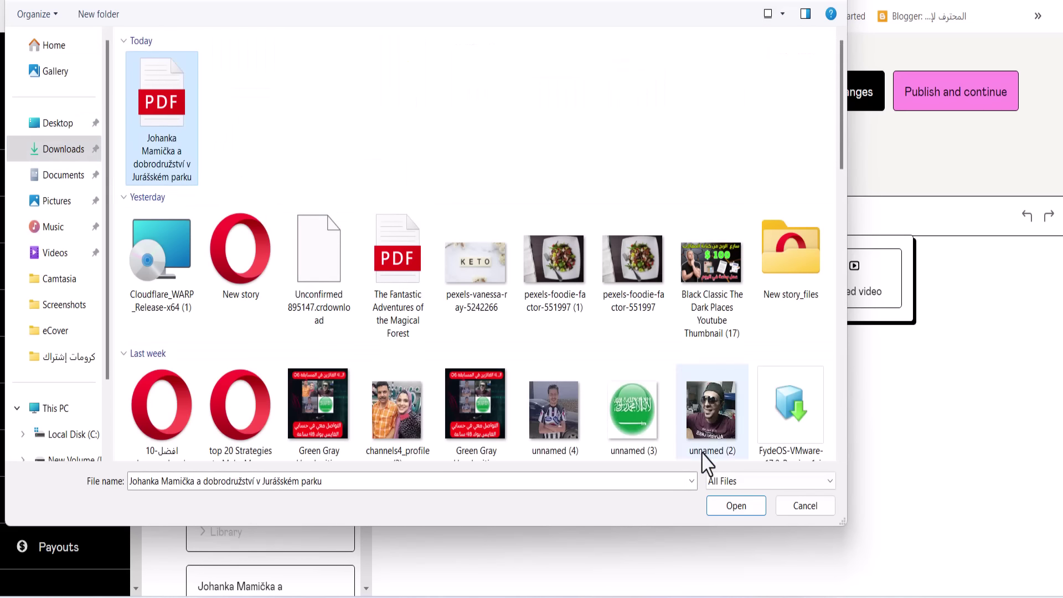
left_click(733, 512)
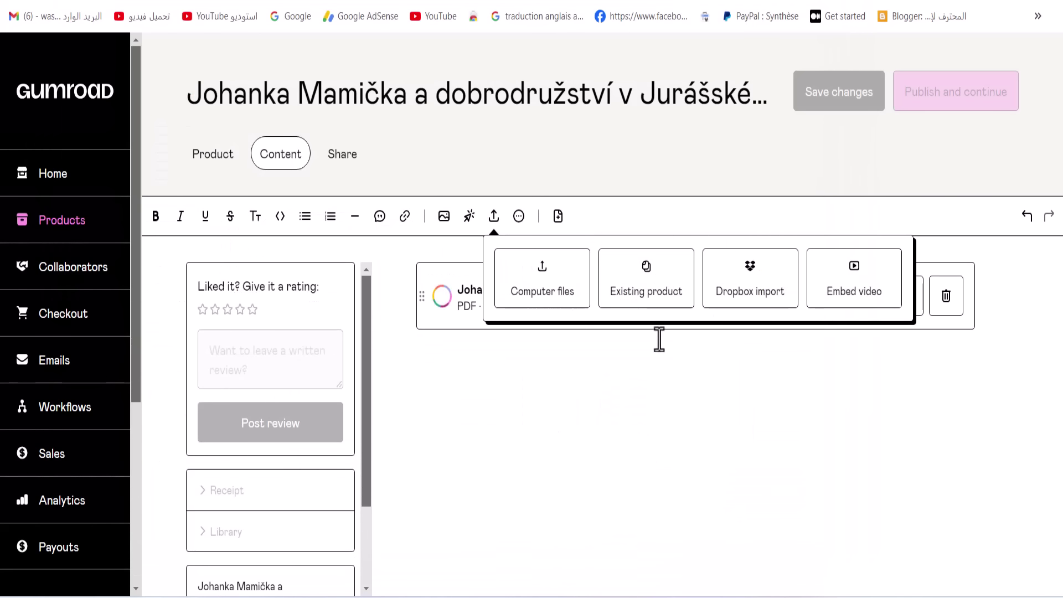
left_click(658, 180)
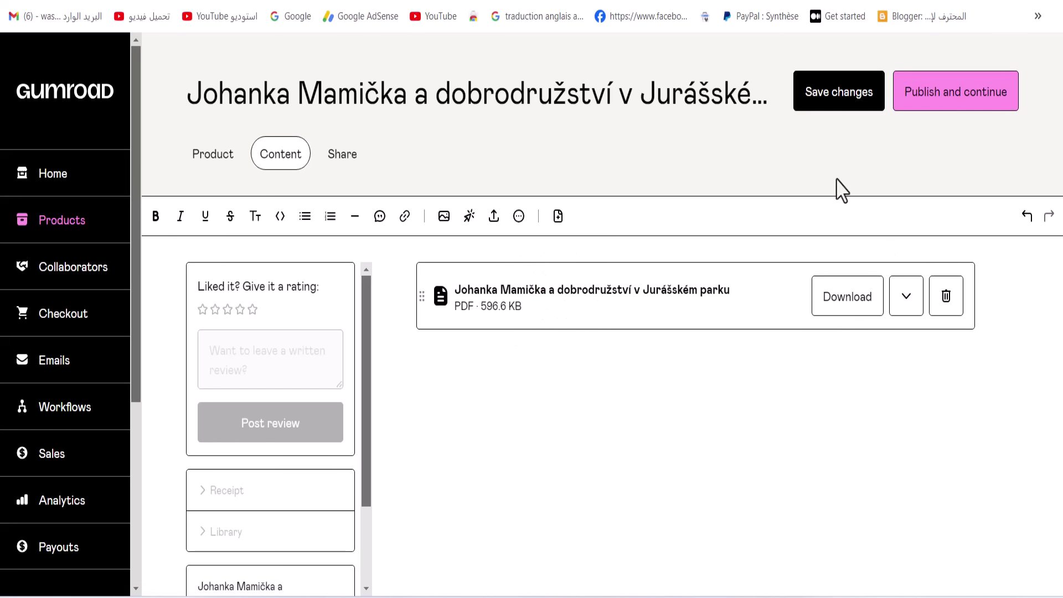
Step: Publish the story product and copy its share URL
left_click(897, 103)
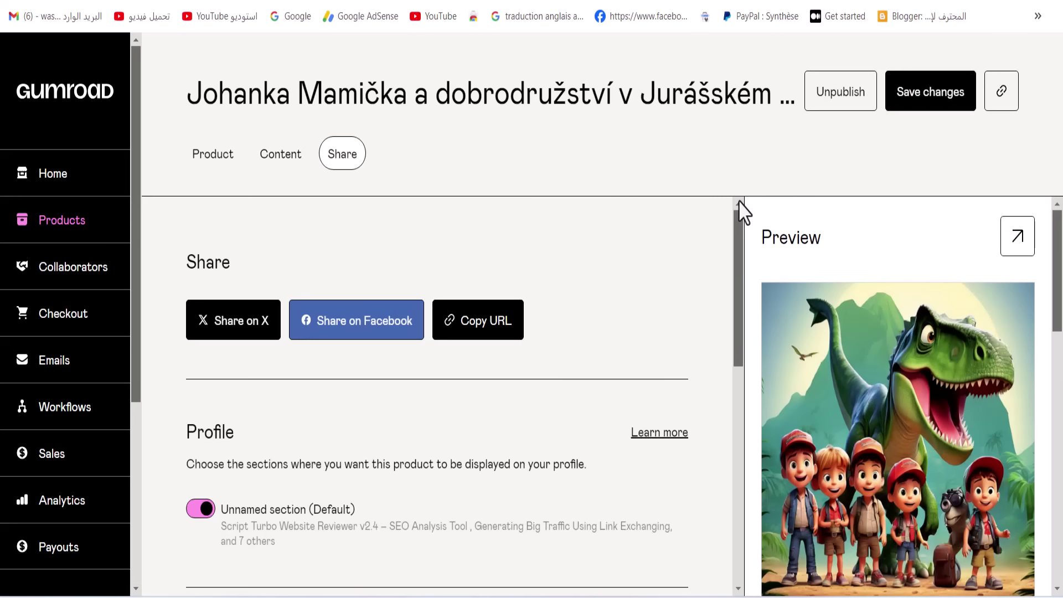
left_click(473, 316)
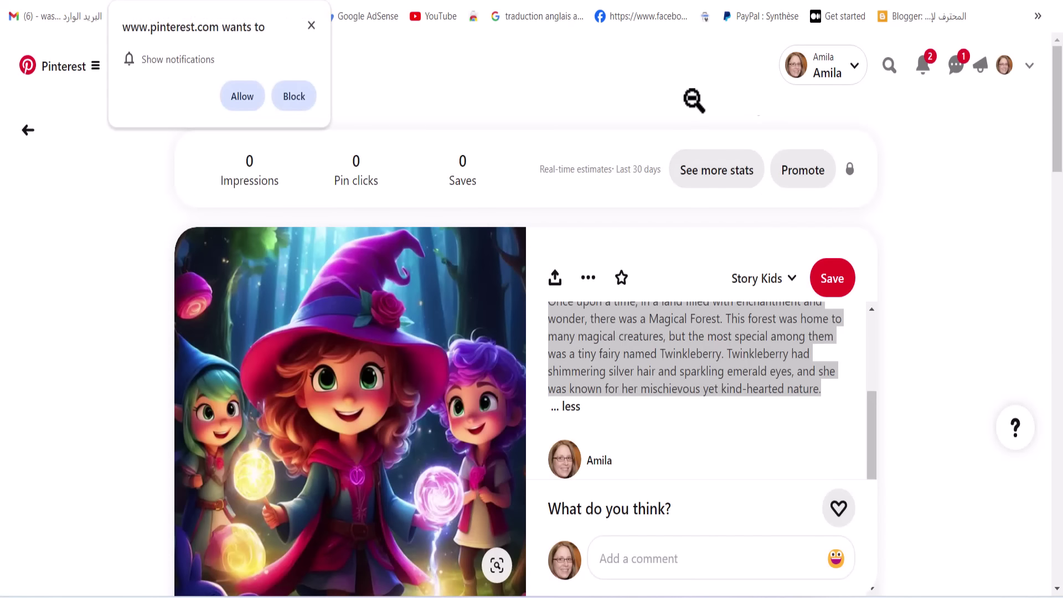
Step: On Pinterest, dismiss the notification request and return from the published pin to the pin creation page
left_click(311, 26)
left_click(93, 71)
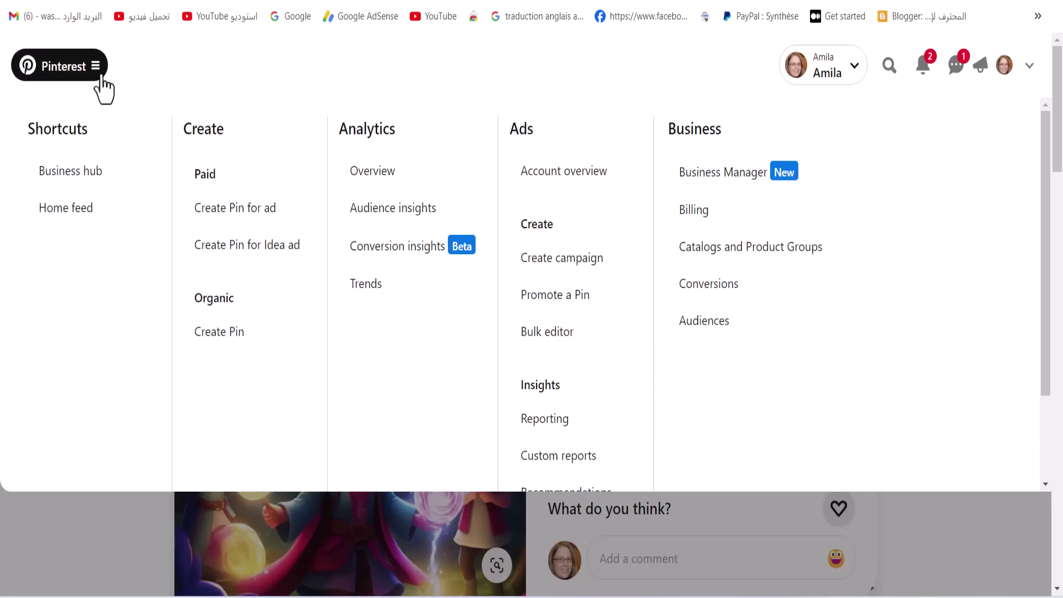
left_click(102, 78)
scroll(593, 309, "down", 15)
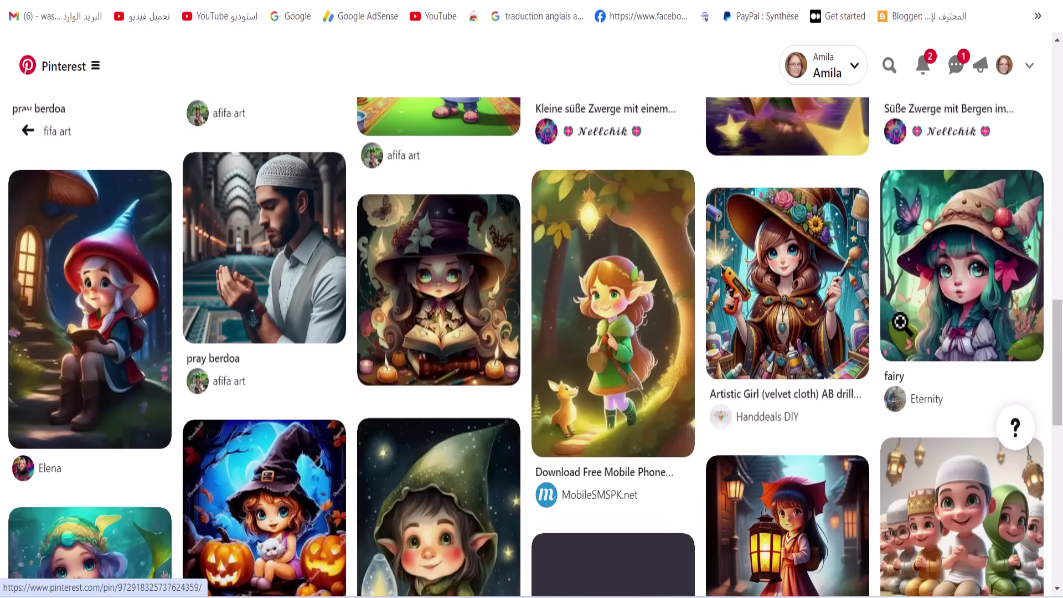
scroll(230, 308, "down", 5)
scroll(705, 323, "up", 20)
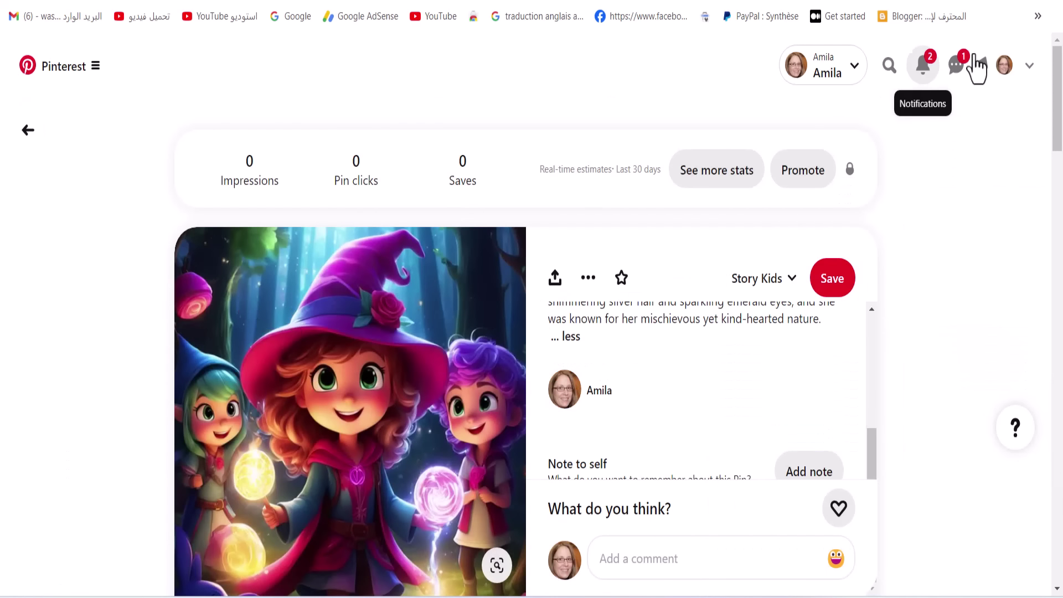
left_click(29, 131)
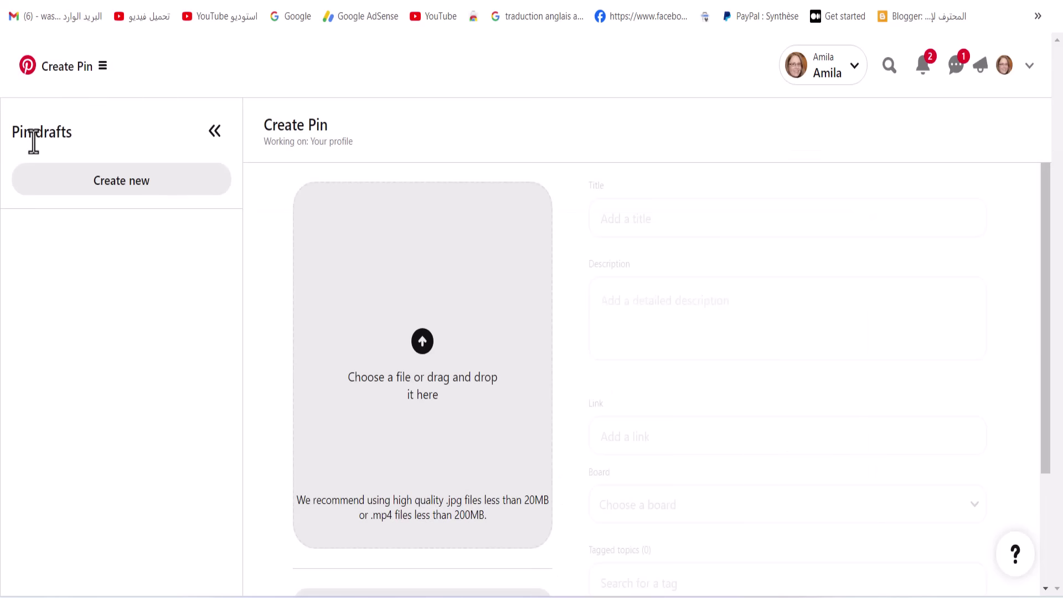
left_click(438, 347)
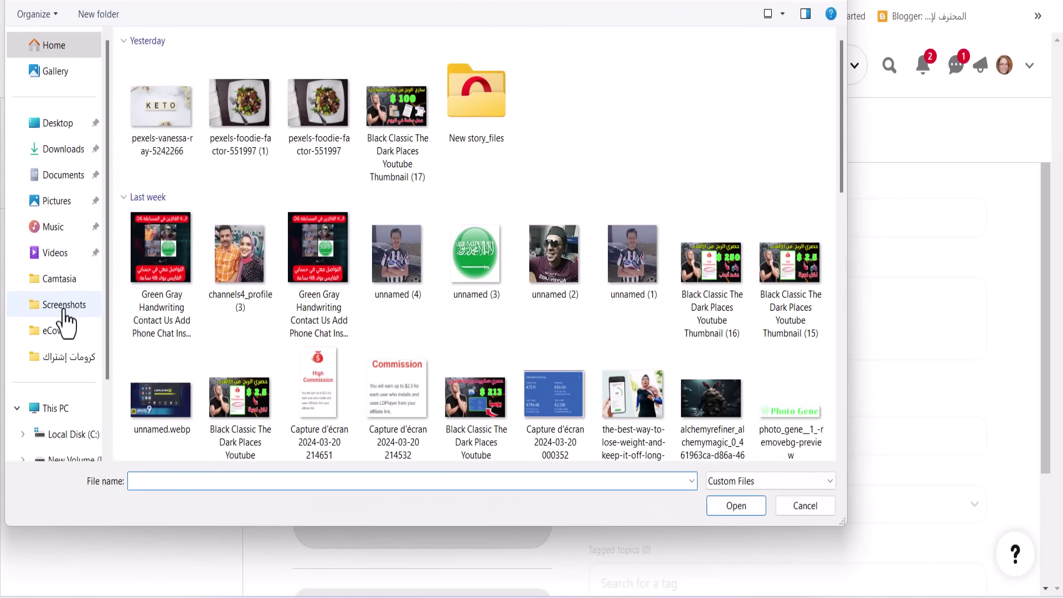
left_click(60, 311)
left_click(410, 232)
left_click(719, 508)
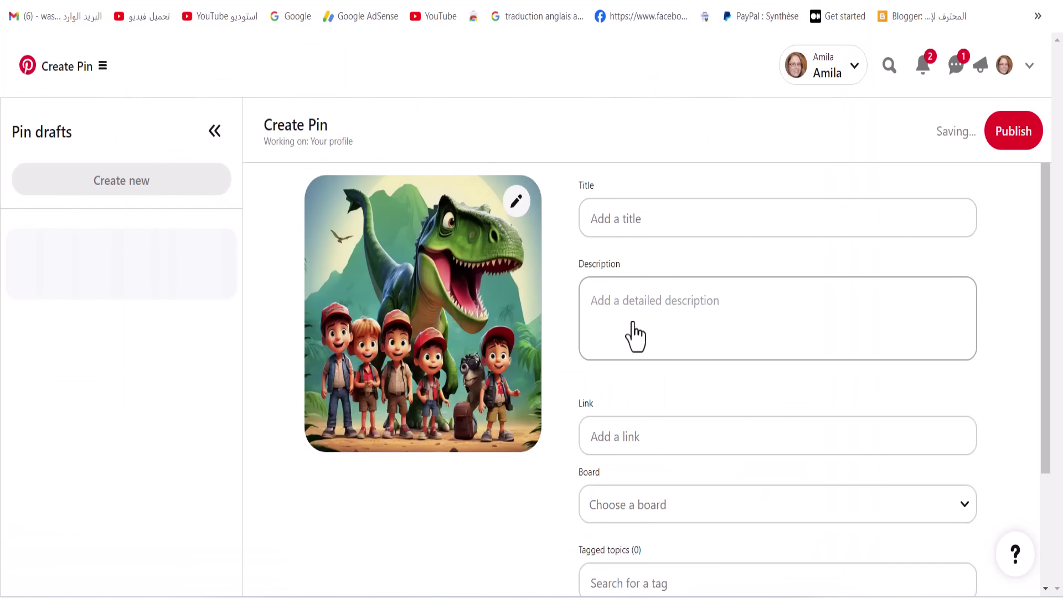
Step: Paste the copied Gumroad product URL as the pin's link
left_click(626, 440)
right_click(626, 443)
left_click(660, 267)
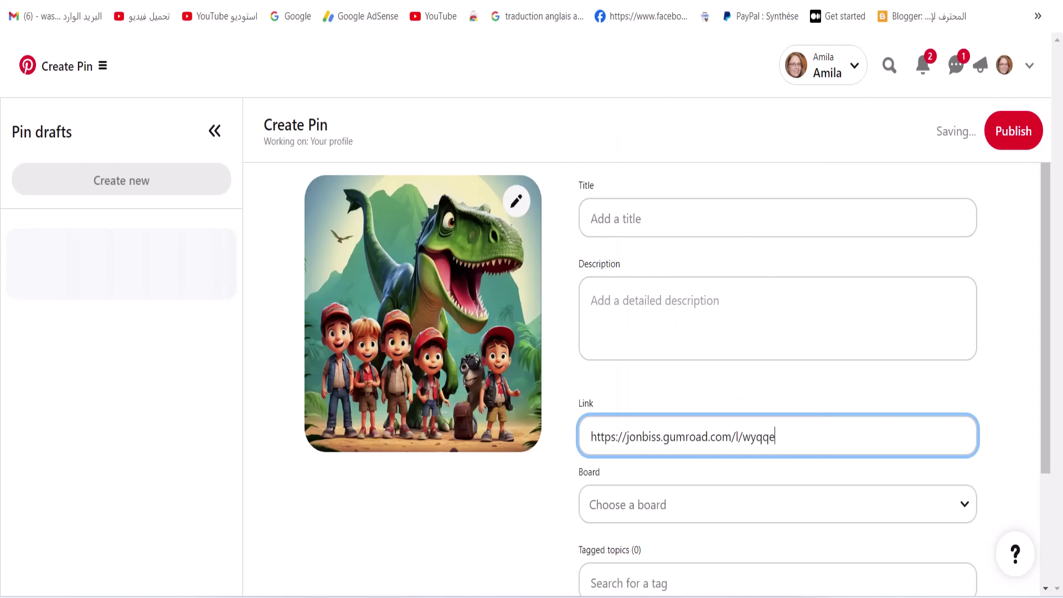
Step: Open the copied product URL in the separate browser window that shows the Google homepage
key("ctrl+Tab")
scroll(594, 145, "up", 5)
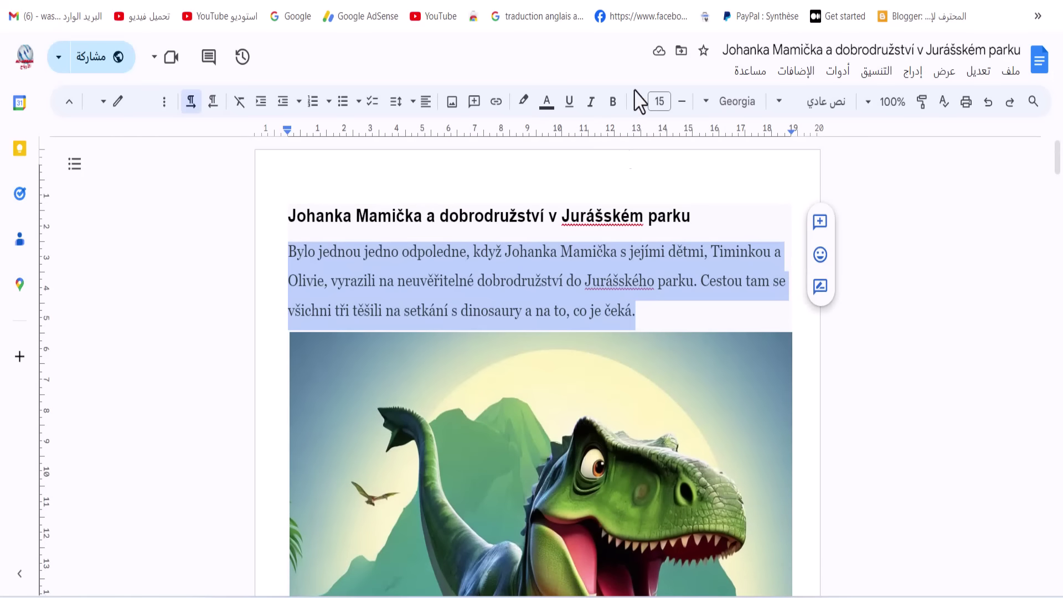
key("ctrl+Tab")
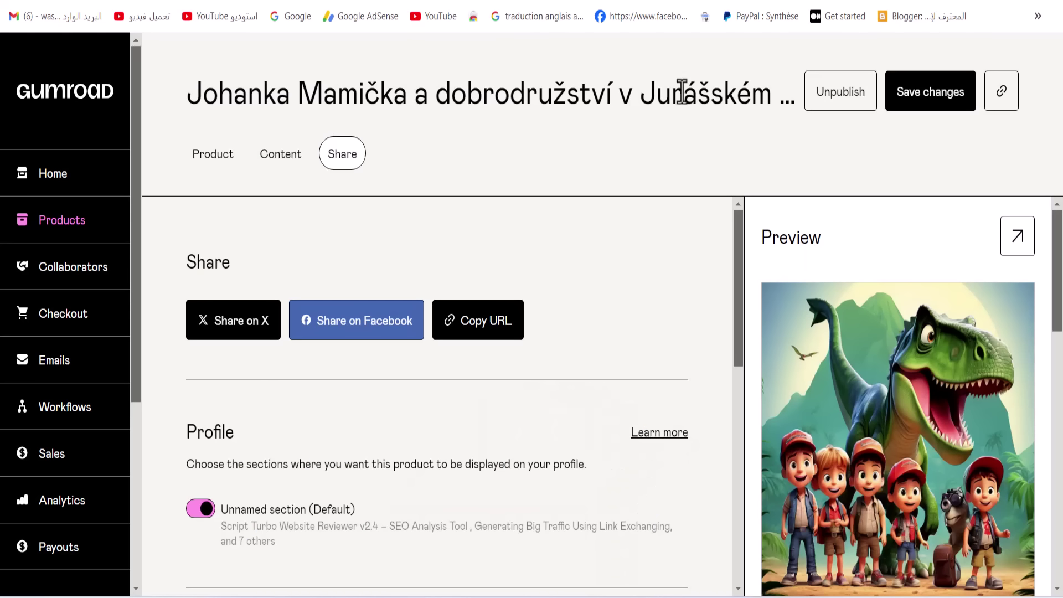
mouse_move(669, 596)
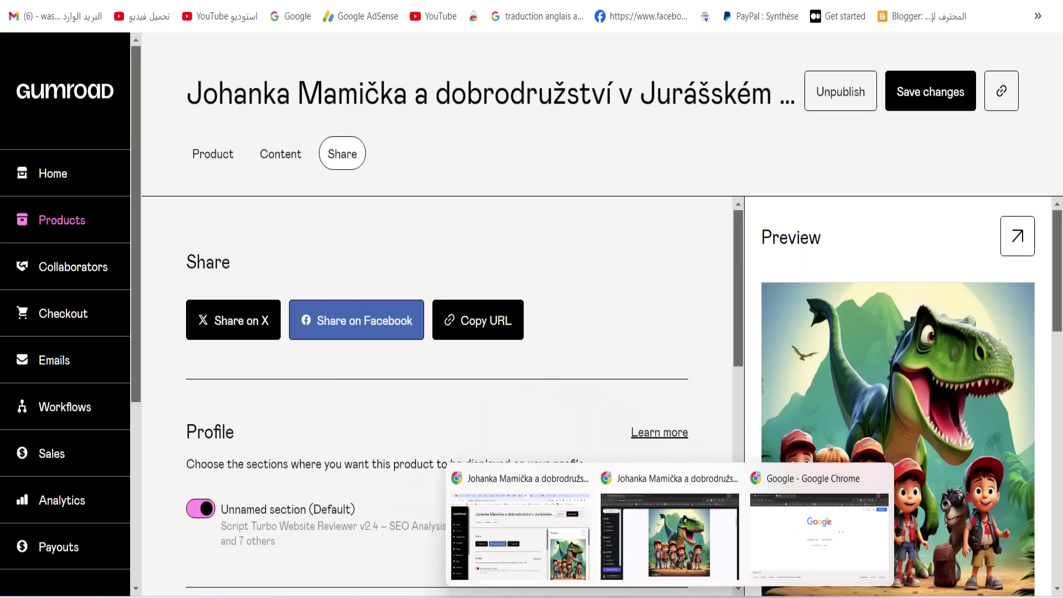
left_click(753, 554)
right_click(305, 3)
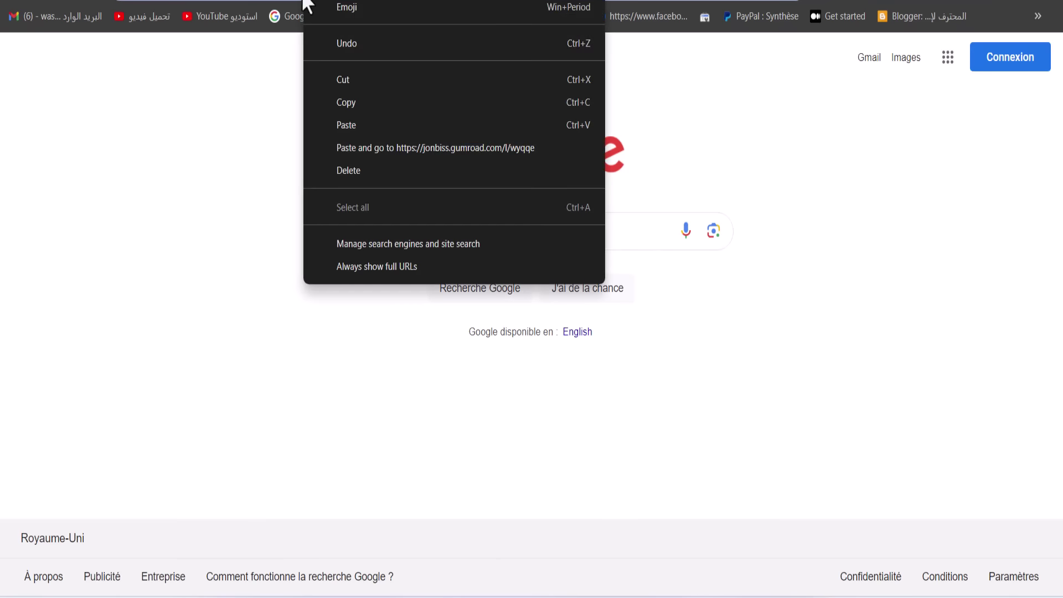
left_click(411, 158)
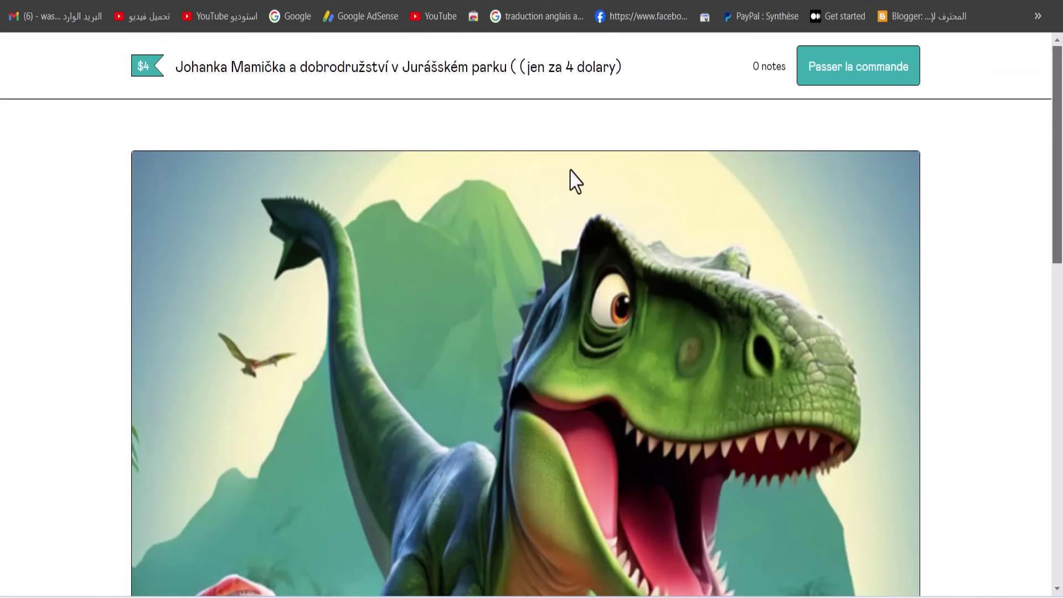
Step: Copy the product title "Johanka Mamička a dobrodružství v Jurášském parku ( (jen za 4 dolary)" and paste it as the pin's title
left_click_drag(621, 66, 173, 76)
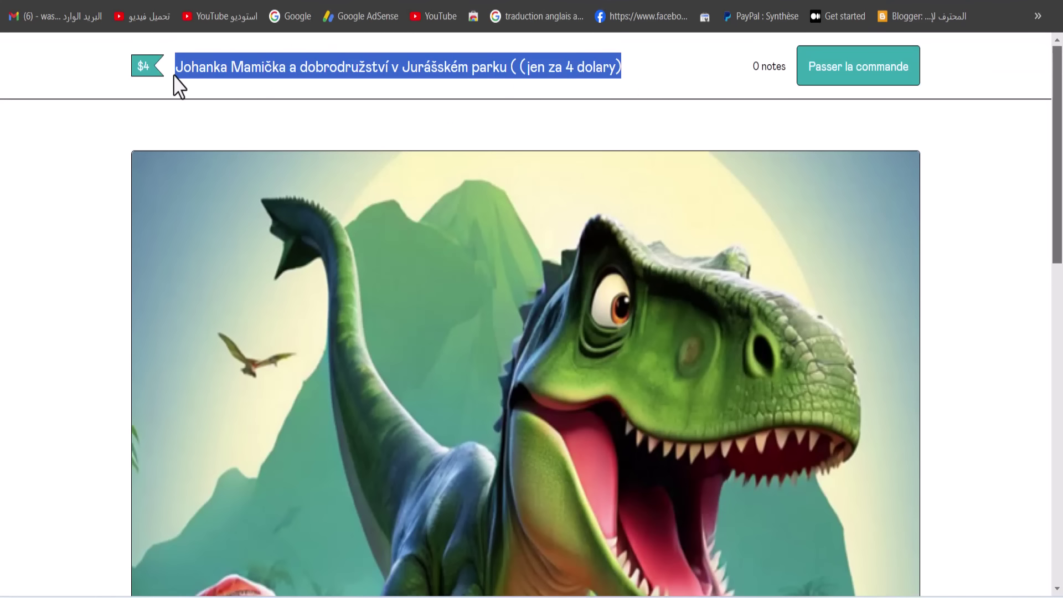
right_click(215, 68)
left_click(237, 79)
key("ctrl+Tab")
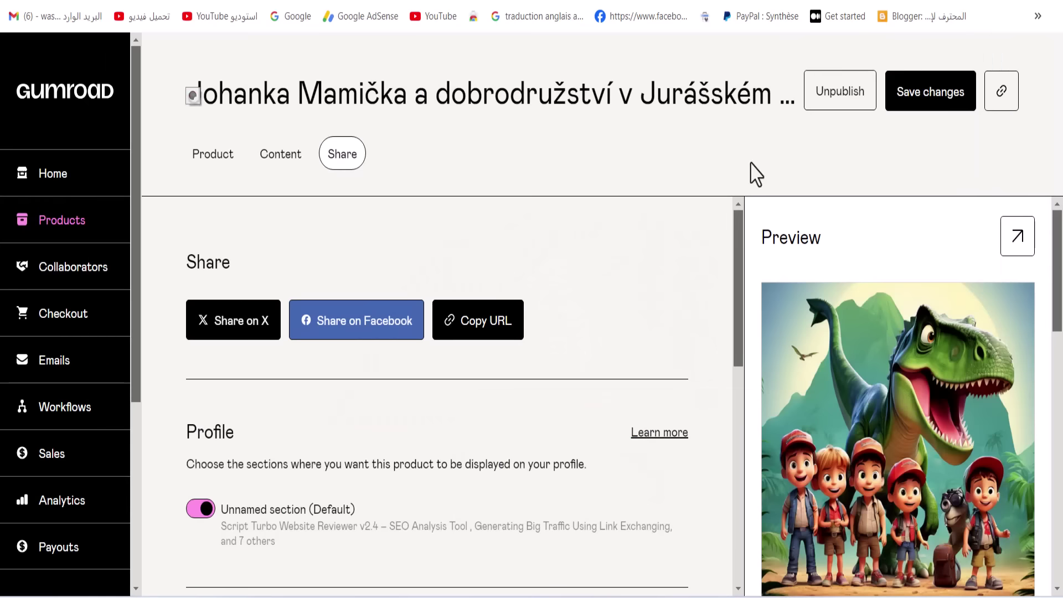
key("ctrl+Tab")
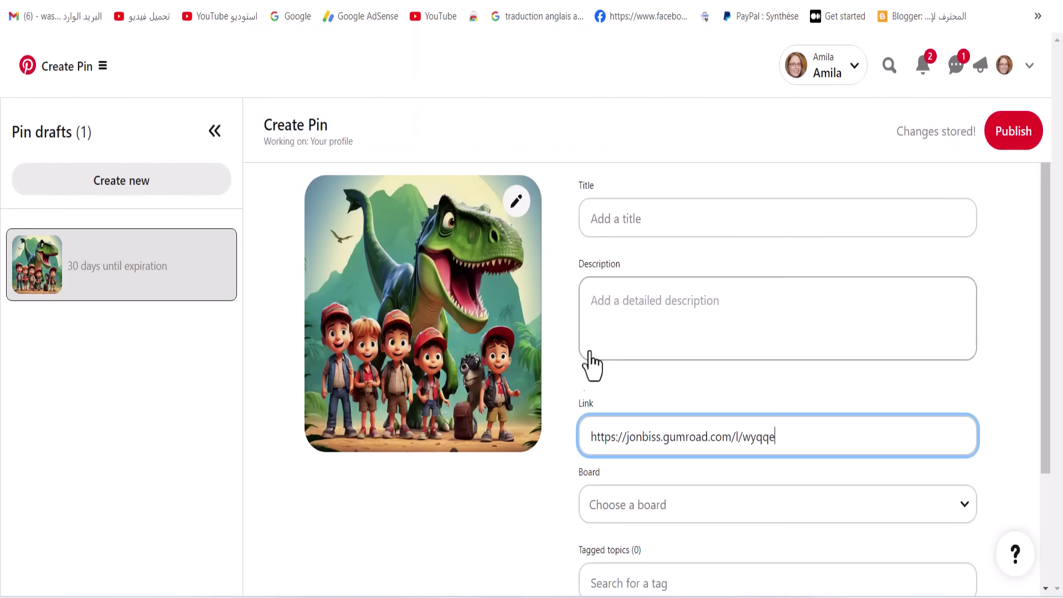
left_click(633, 221)
right_click(636, 224)
left_click(692, 382)
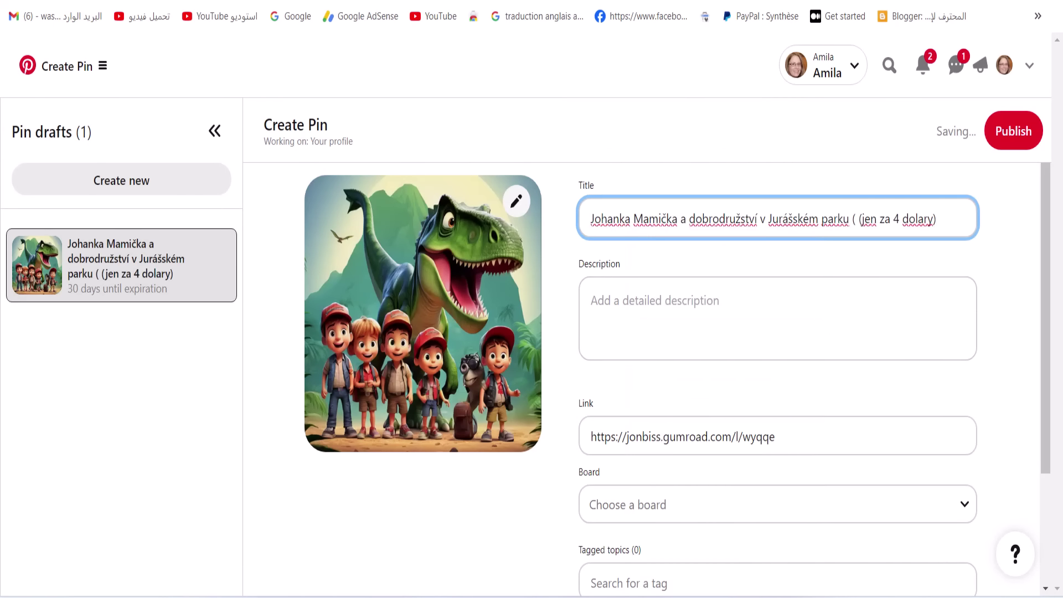
Step: Copy the story's opening paragraph from Google Docs and paste it as plain text into the pin's description
key("ctrl+Tab")
right_click(539, 280)
left_click(480, 211)
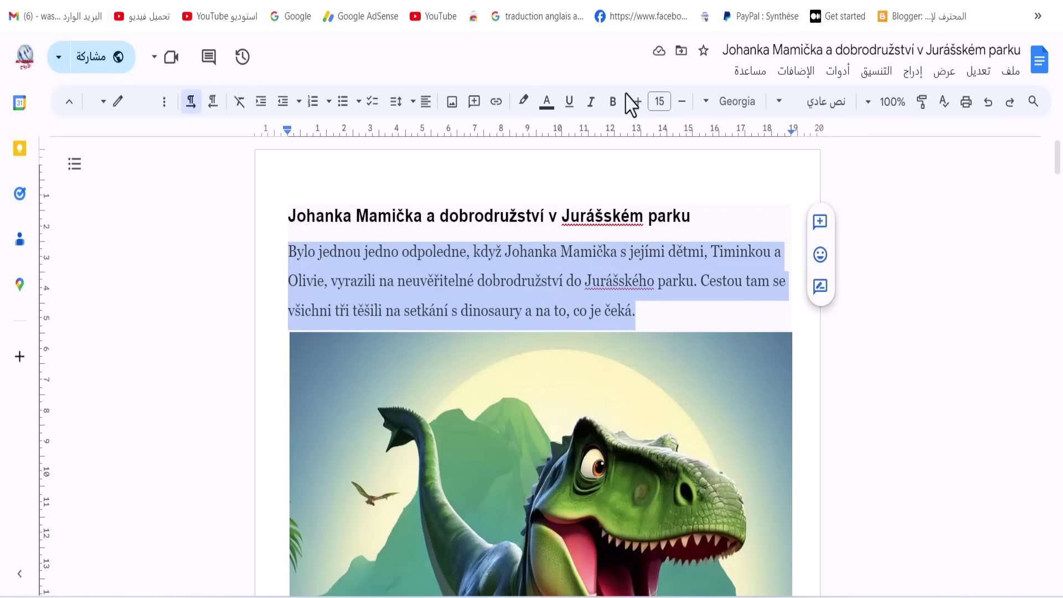
key("ctrl+Tab")
left_click(629, 325)
right_click(628, 322)
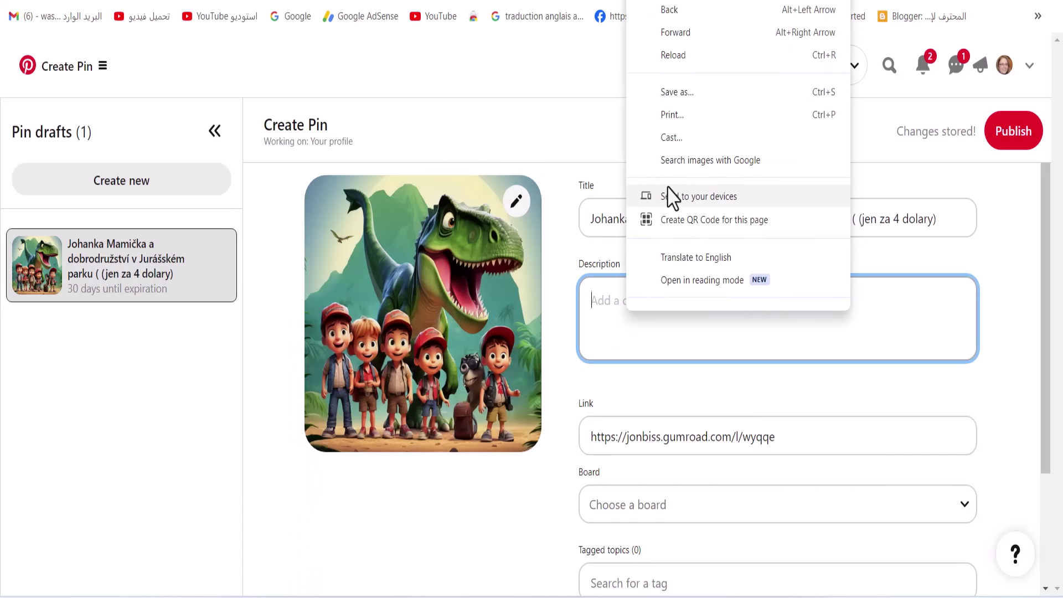
right_click(606, 305)
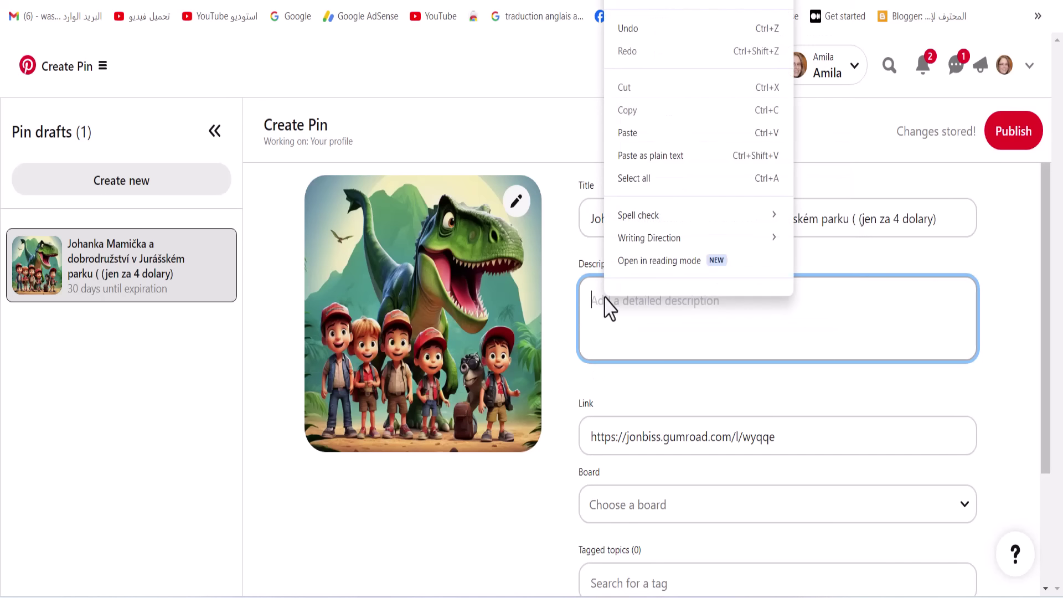
left_click(664, 156)
Step: Assign the pin to the Story Kids board
left_click(754, 524)
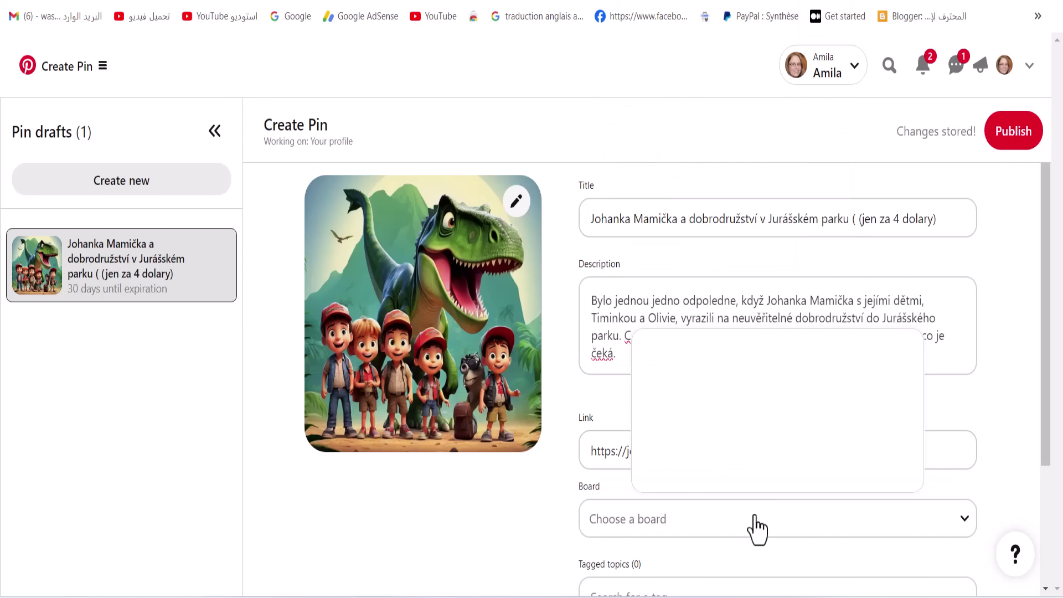
scroll(714, 431, "down", 1)
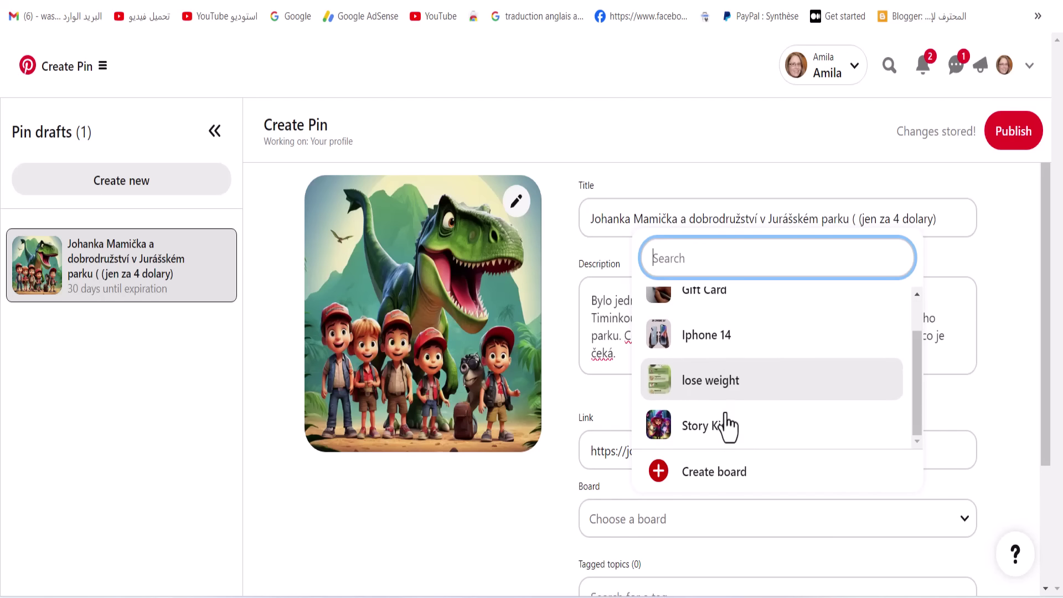
left_click(718, 434)
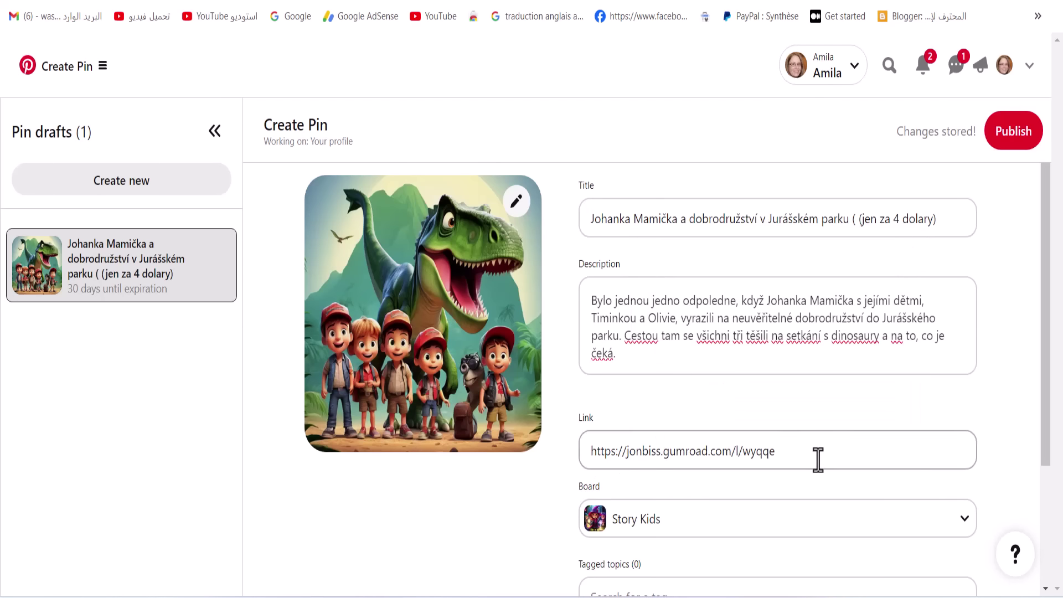
Step: Check the completed pin form, publish the pin and open it for viewing
scroll(816, 458, "down", 3)
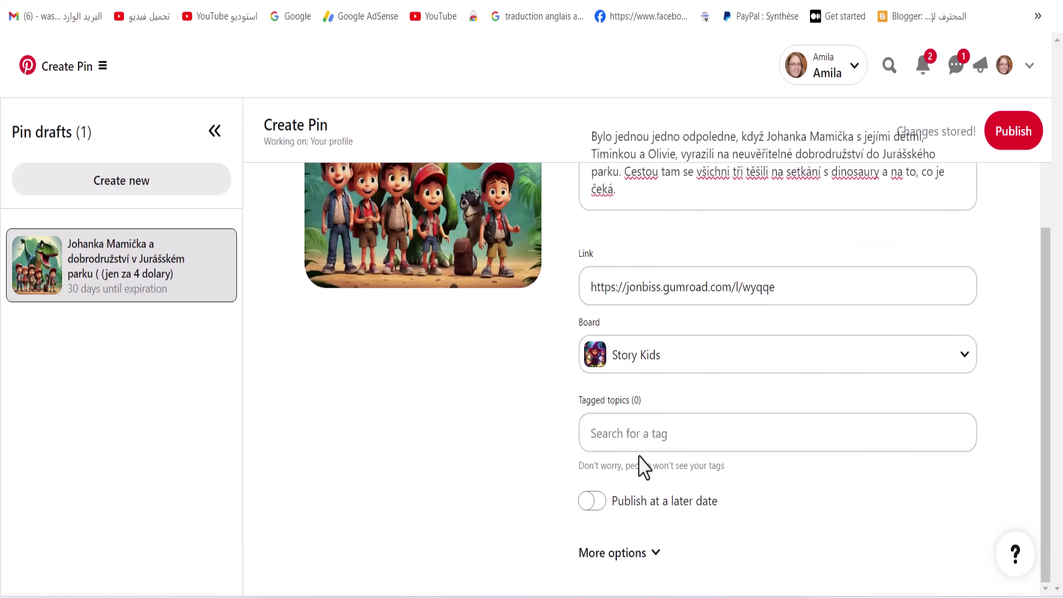
scroll(769, 492, "up", 3)
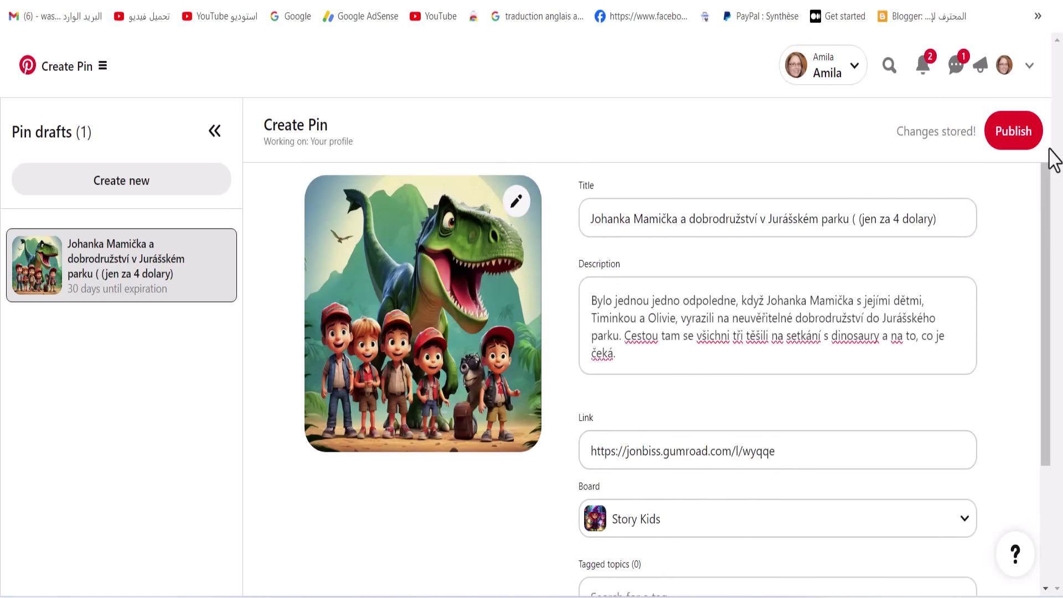
left_click(1018, 136)
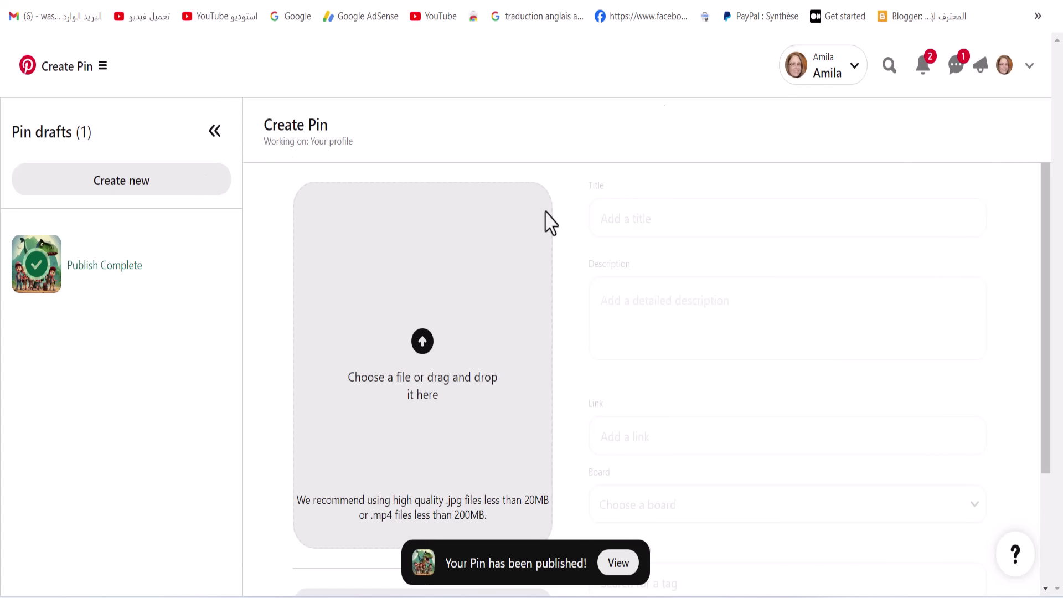
left_click(618, 563)
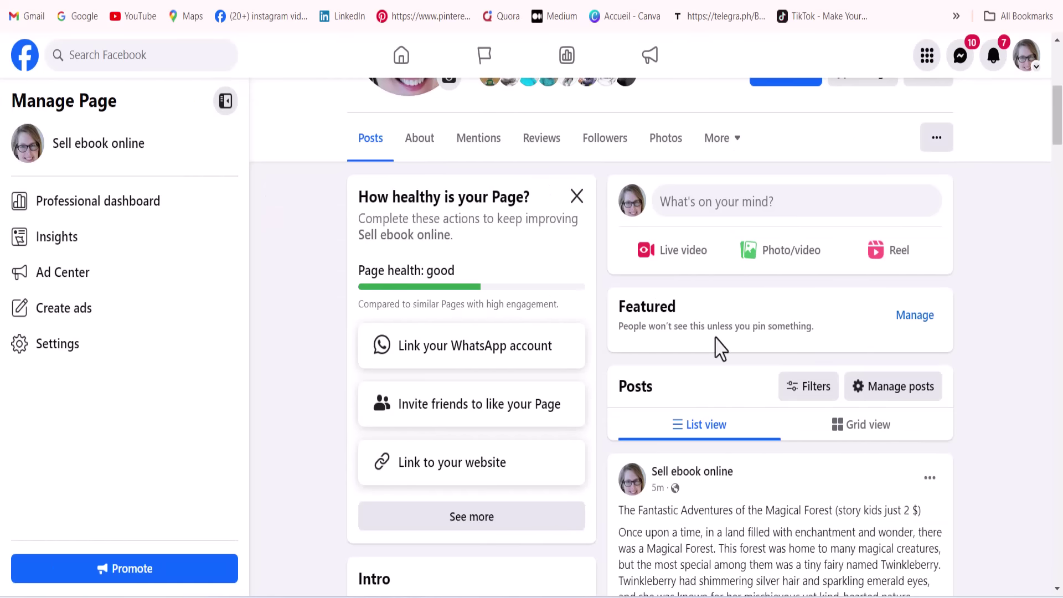
Step: On Facebook, look over the Sell ebook online page's header, photos and earlier posts
scroll(714, 346, "up", 7)
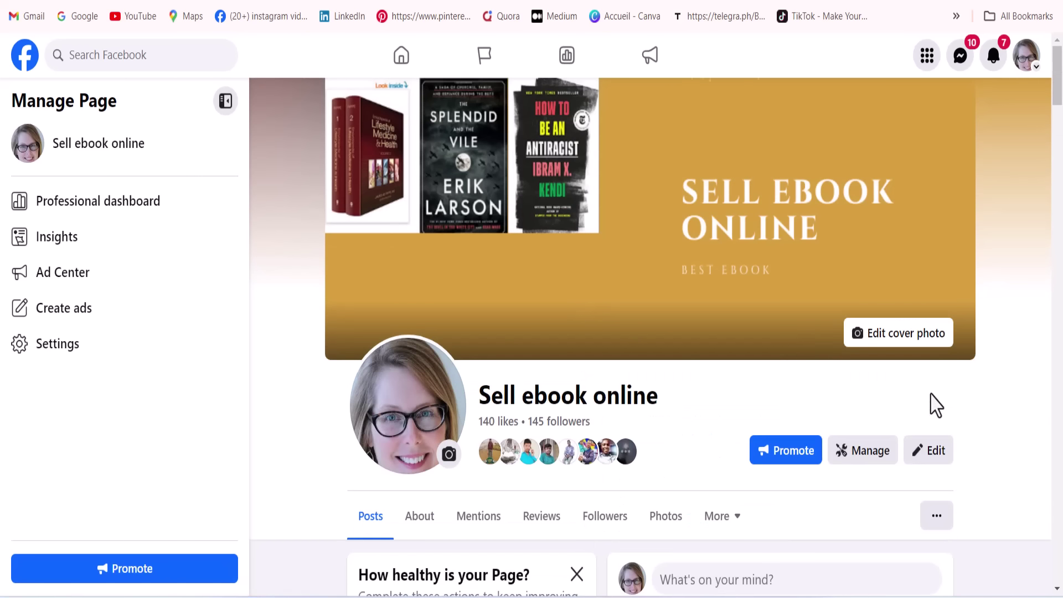
scroll(858, 420, "down", 15)
scroll(802, 415, "down", 15)
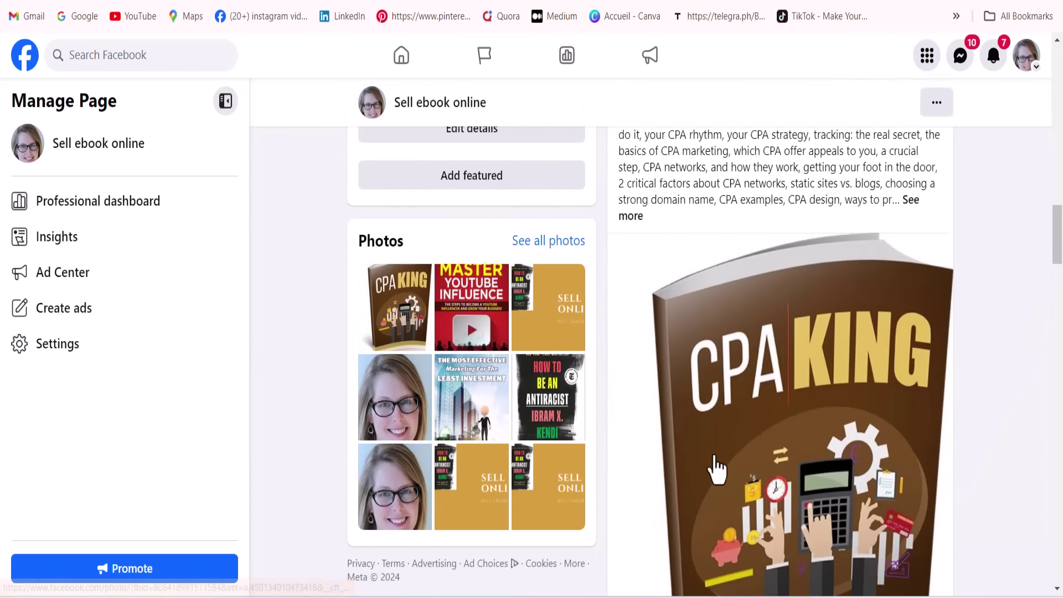
scroll(801, 413, "up", 20)
scroll(801, 413, "up", 8)
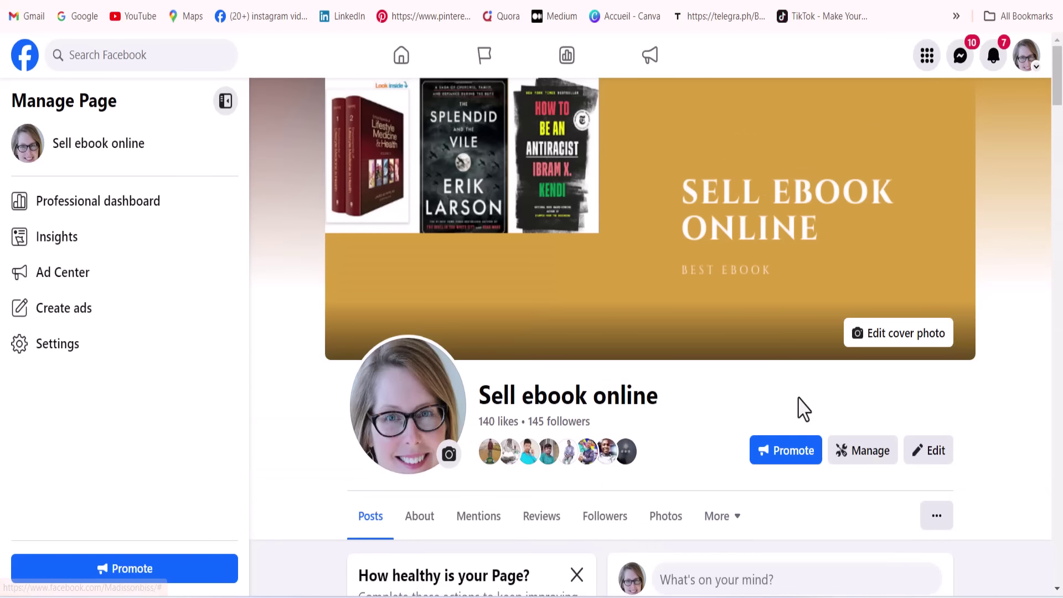